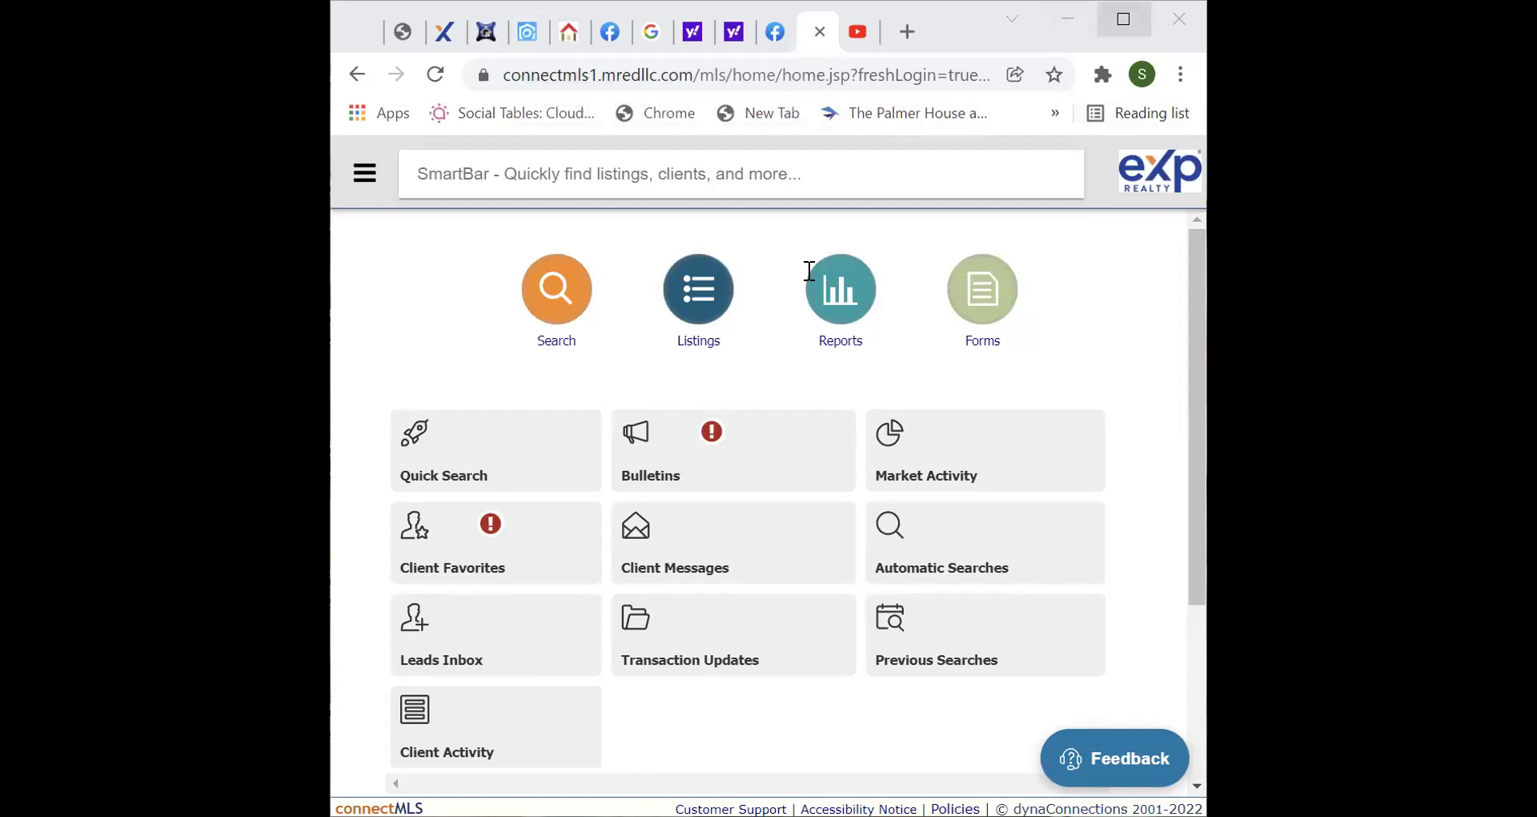
Maximize the browser window and scroll the My MLS dashboard down to Client Favorites.
{"action": "key", "text": "super+Up"}
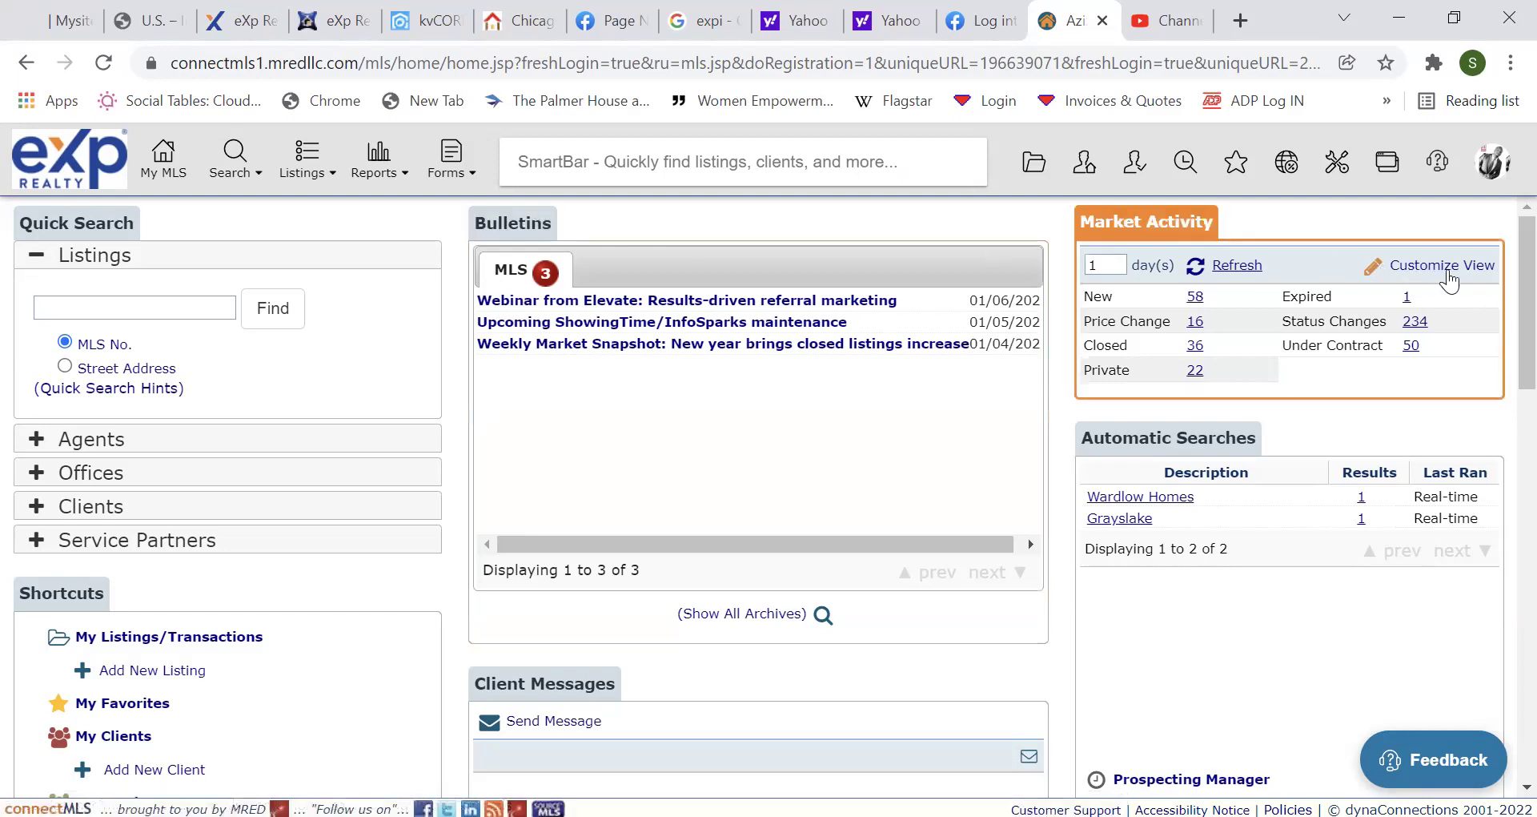
{"action": "scroll", "coordinate": [1499, 296], "scroll_direction": "down", "scroll_amount": 10}
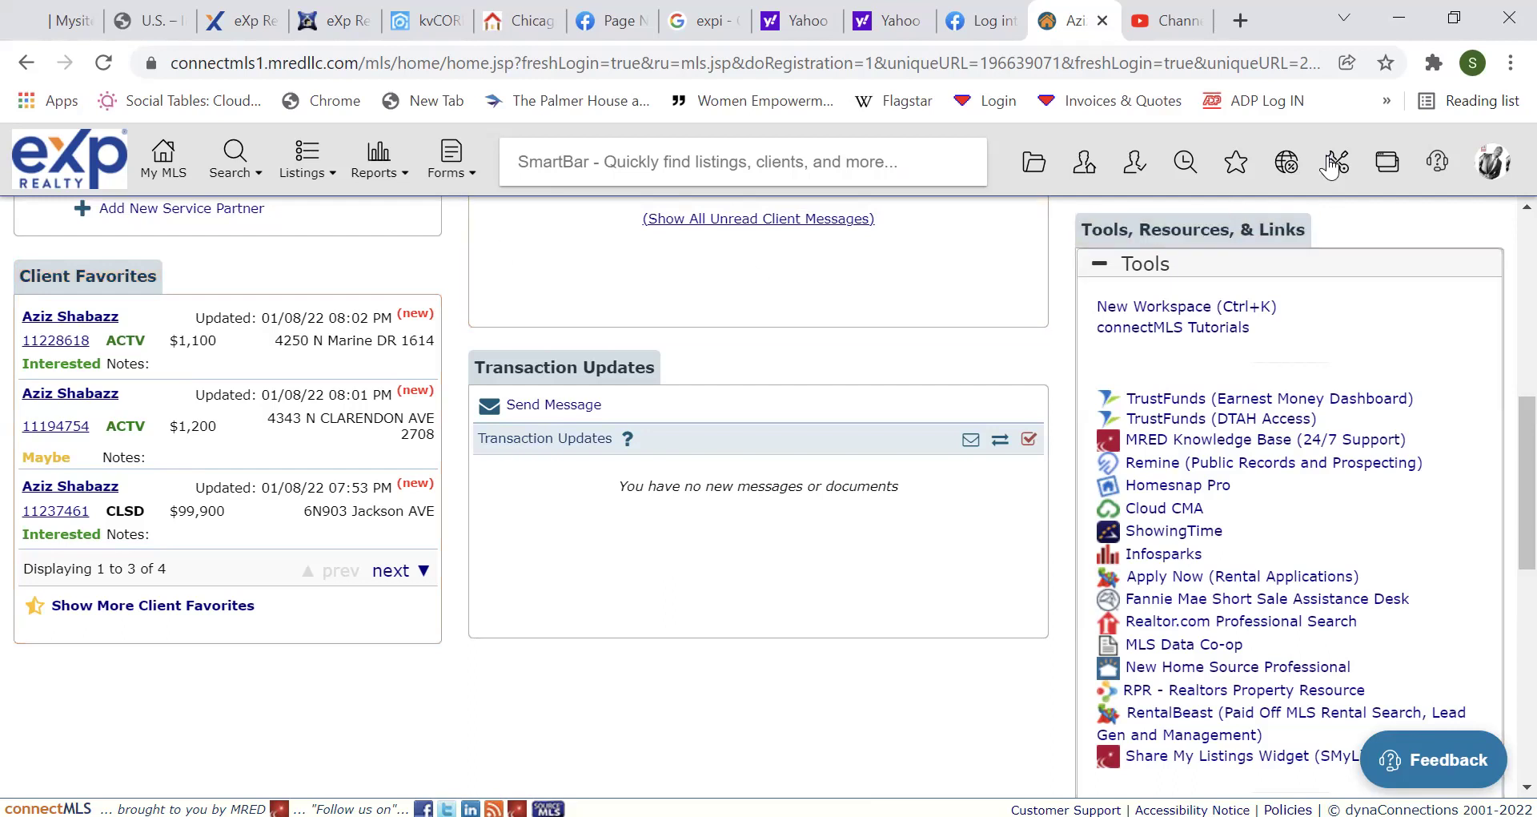
Open the Modify home page layout editor from the profile avatar's Settings page.
{"action": "left_click", "coordinate": [1483, 166]}
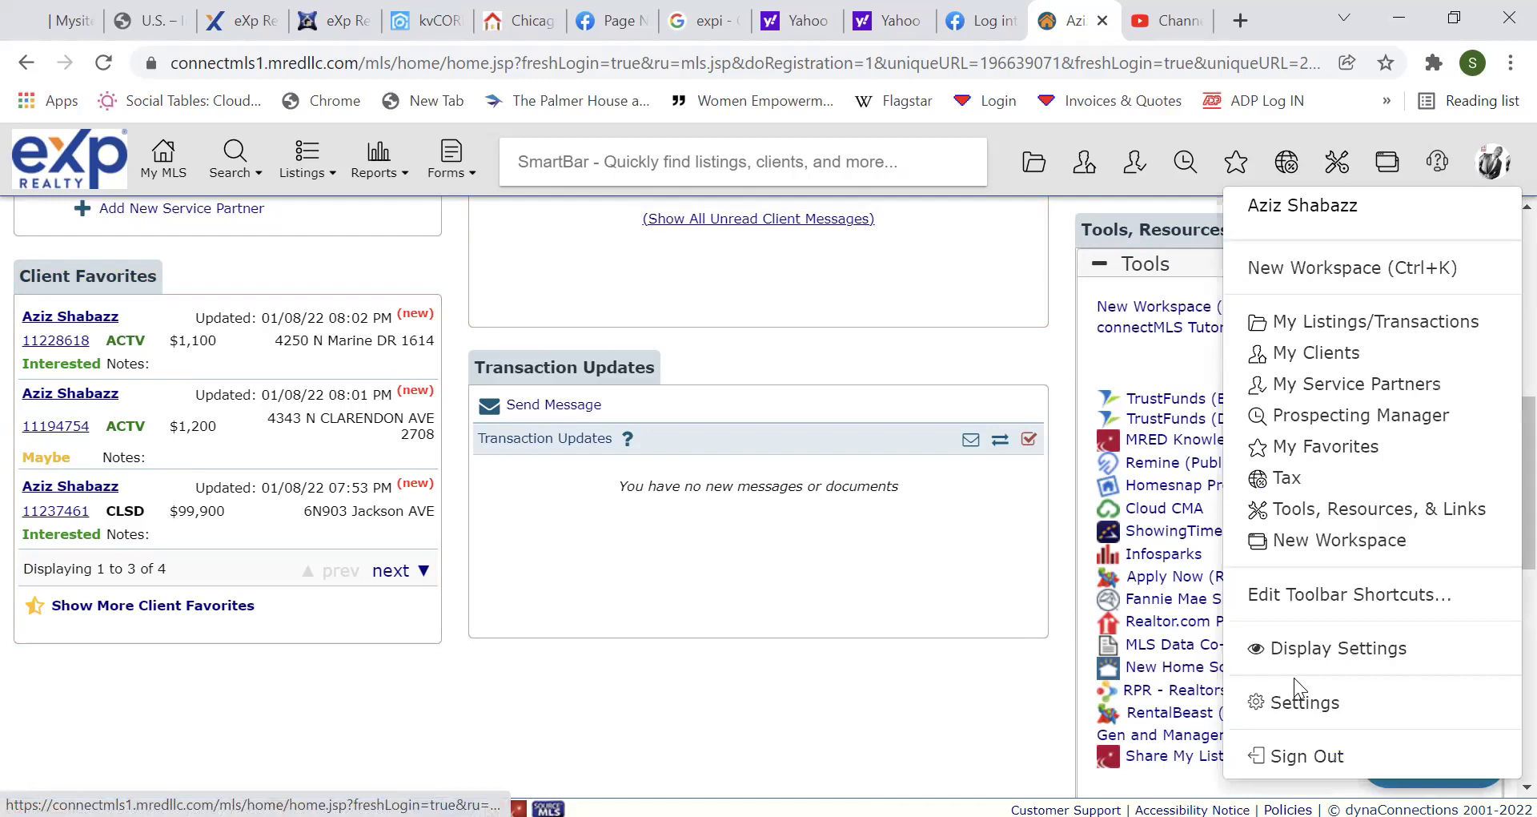
{"action": "left_click", "coordinate": [1293, 708]}
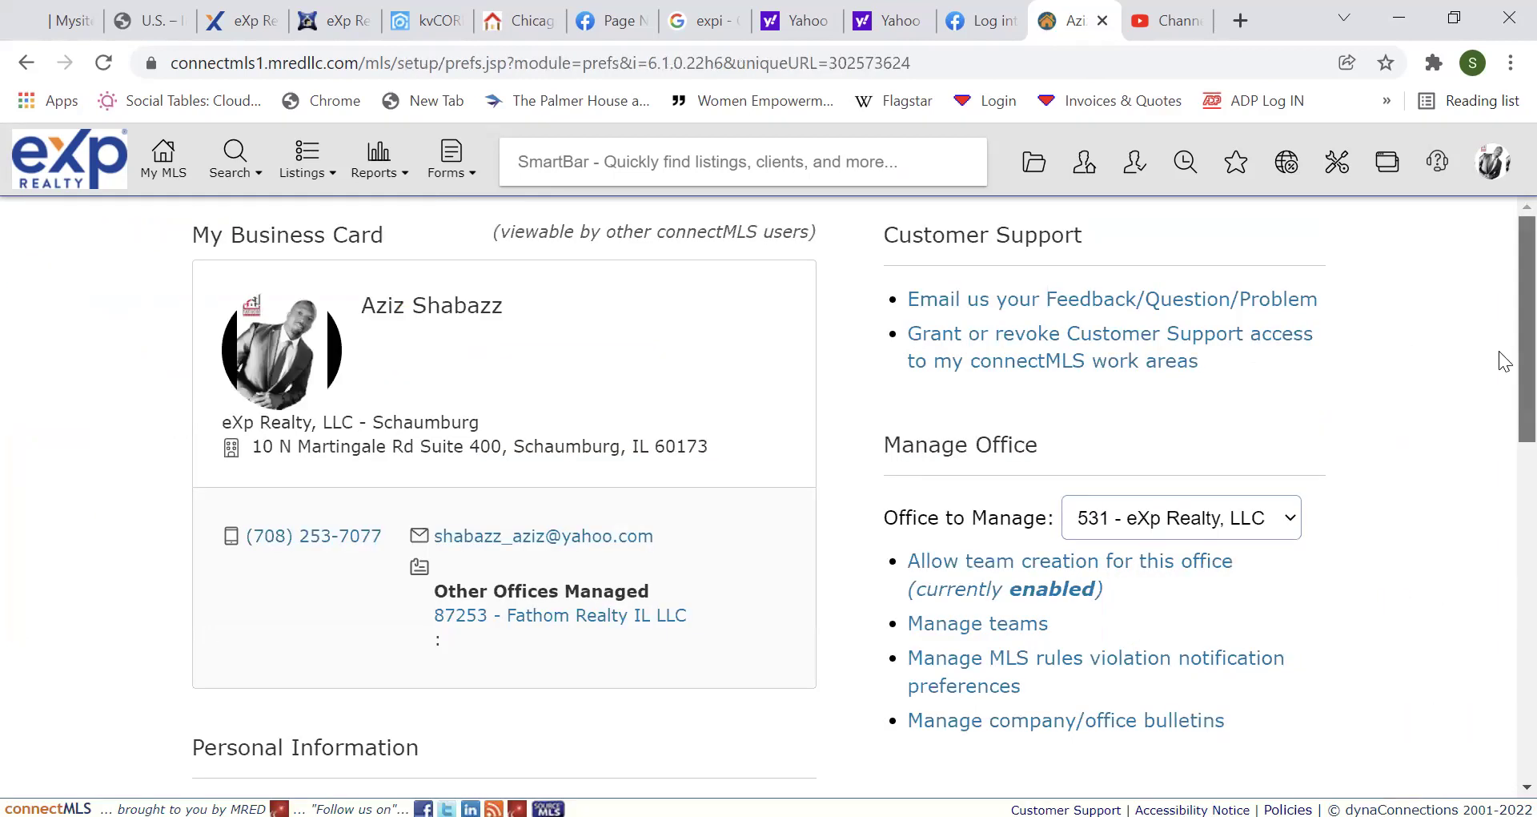
{"action": "scroll", "coordinate": [1496, 342], "scroll_direction": "down", "scroll_amount": 6}
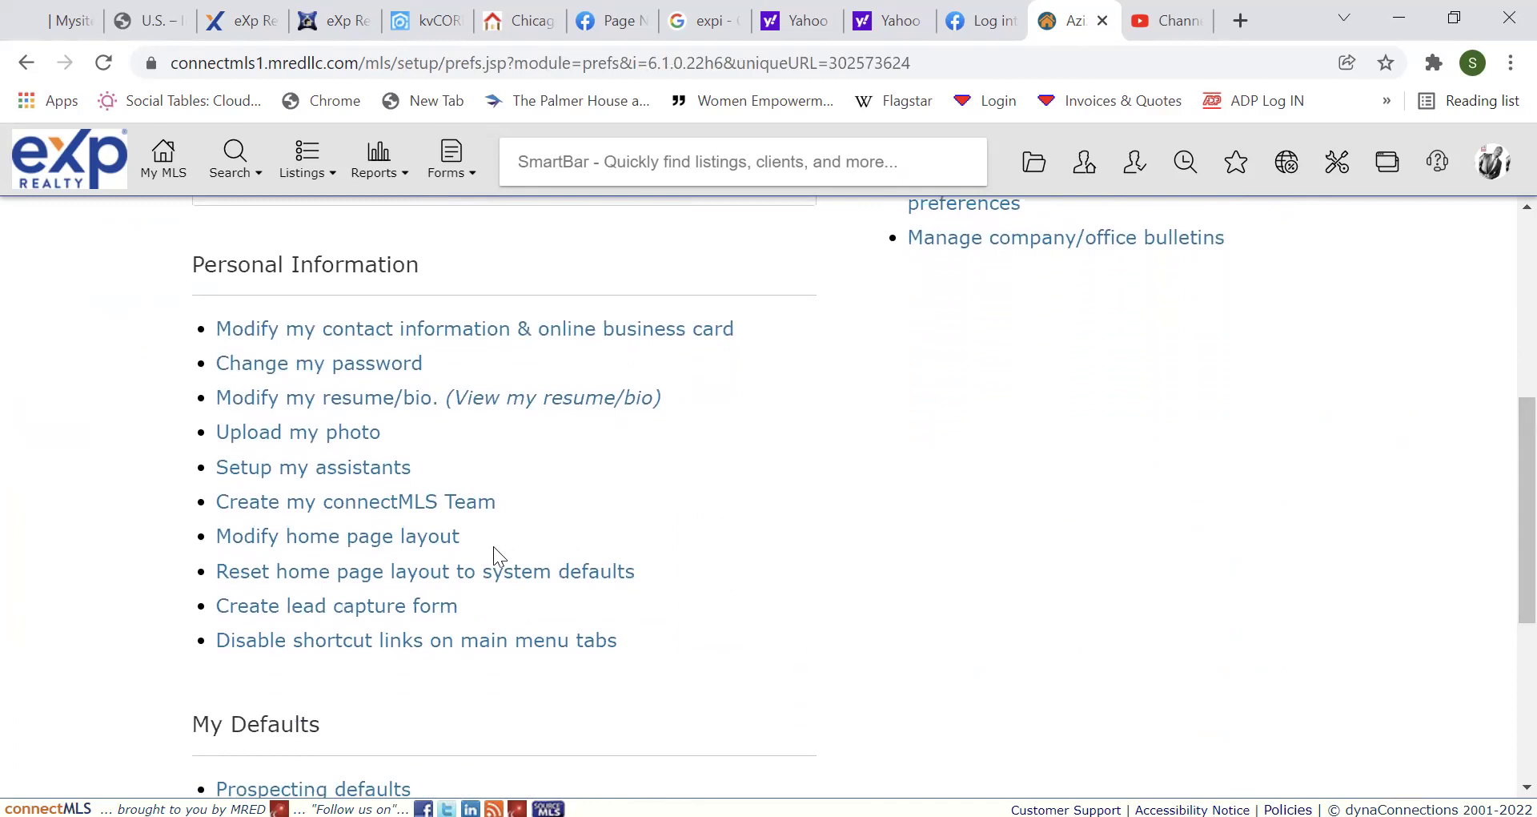
{"action": "left_click", "coordinate": [408, 537]}
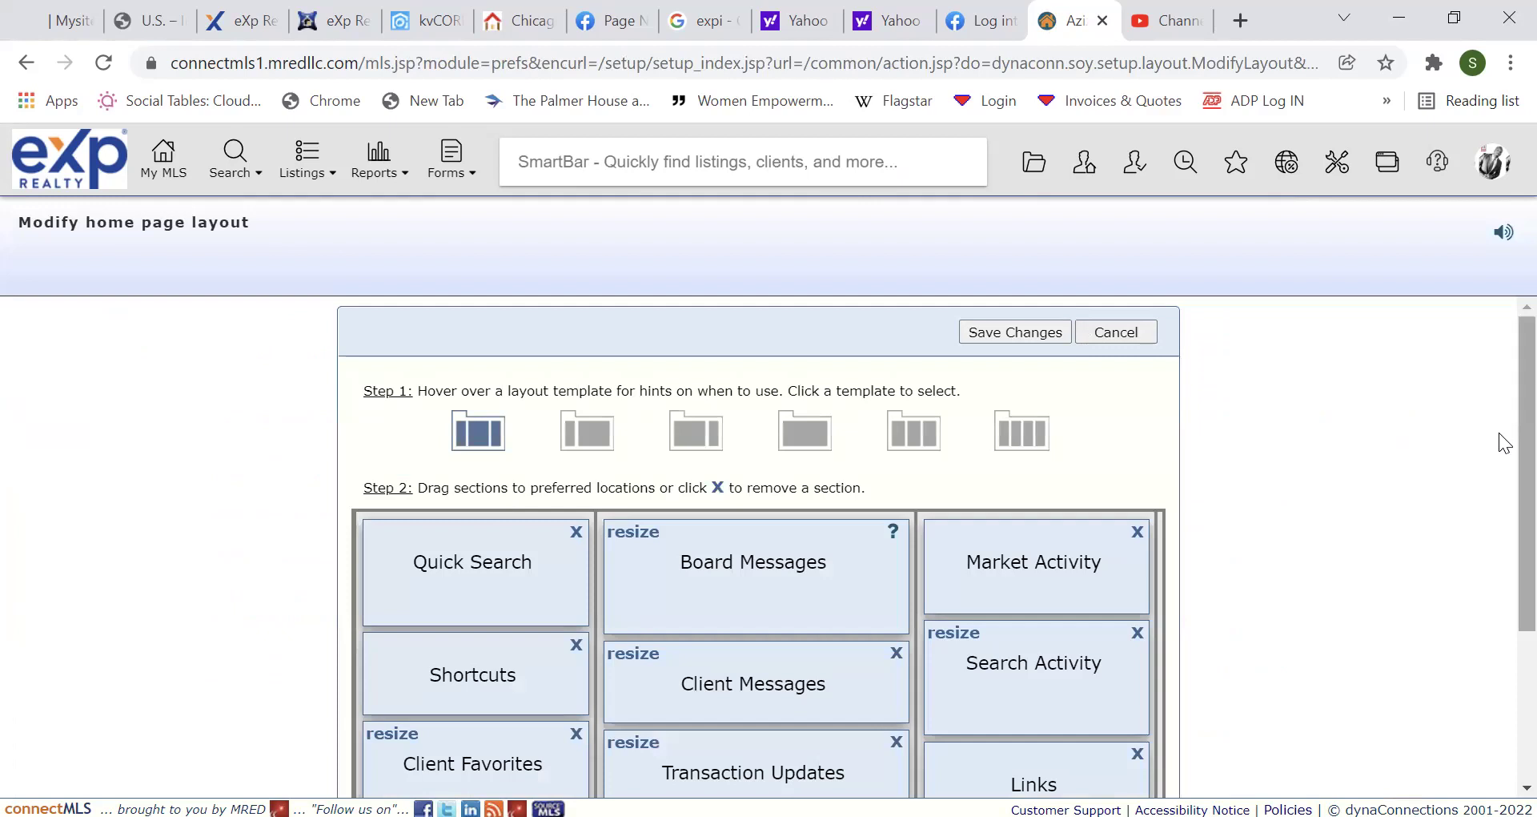
Drag the Client Favorites section to a new position in the layout.
{"action": "scroll", "coordinate": [1502, 473], "scroll_direction": "down", "scroll_amount": 1}
{"action": "scroll", "coordinate": [1502, 516], "scroll_direction": "down", "scroll_amount": 2}
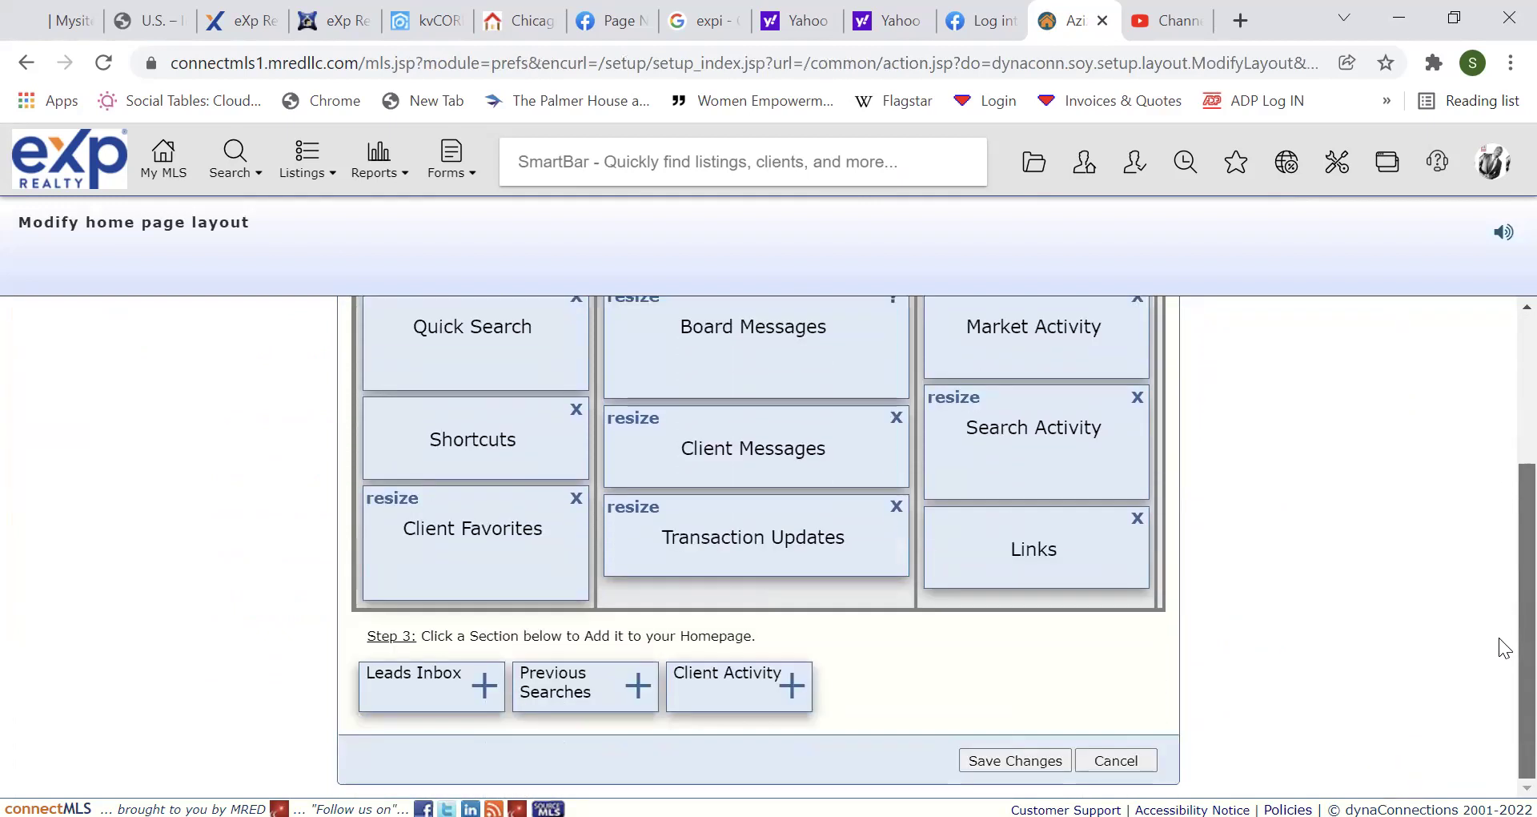
{"action": "mouse_move", "coordinate": [521, 539]}
{"action": "left_mouse_down"}
{"action": "mouse_move", "coordinate": [865, 680]}
{"action": "mouse_move", "coordinate": [561, 582]}
{"action": "mouse_move", "coordinate": [854, 713]}
{"action": "mouse_move", "coordinate": [782, 687]}
{"action": "mouse_move", "coordinate": [824, 735]}
{"action": "mouse_move", "coordinate": [521, 564]}
{"action": "left_mouse_up"}
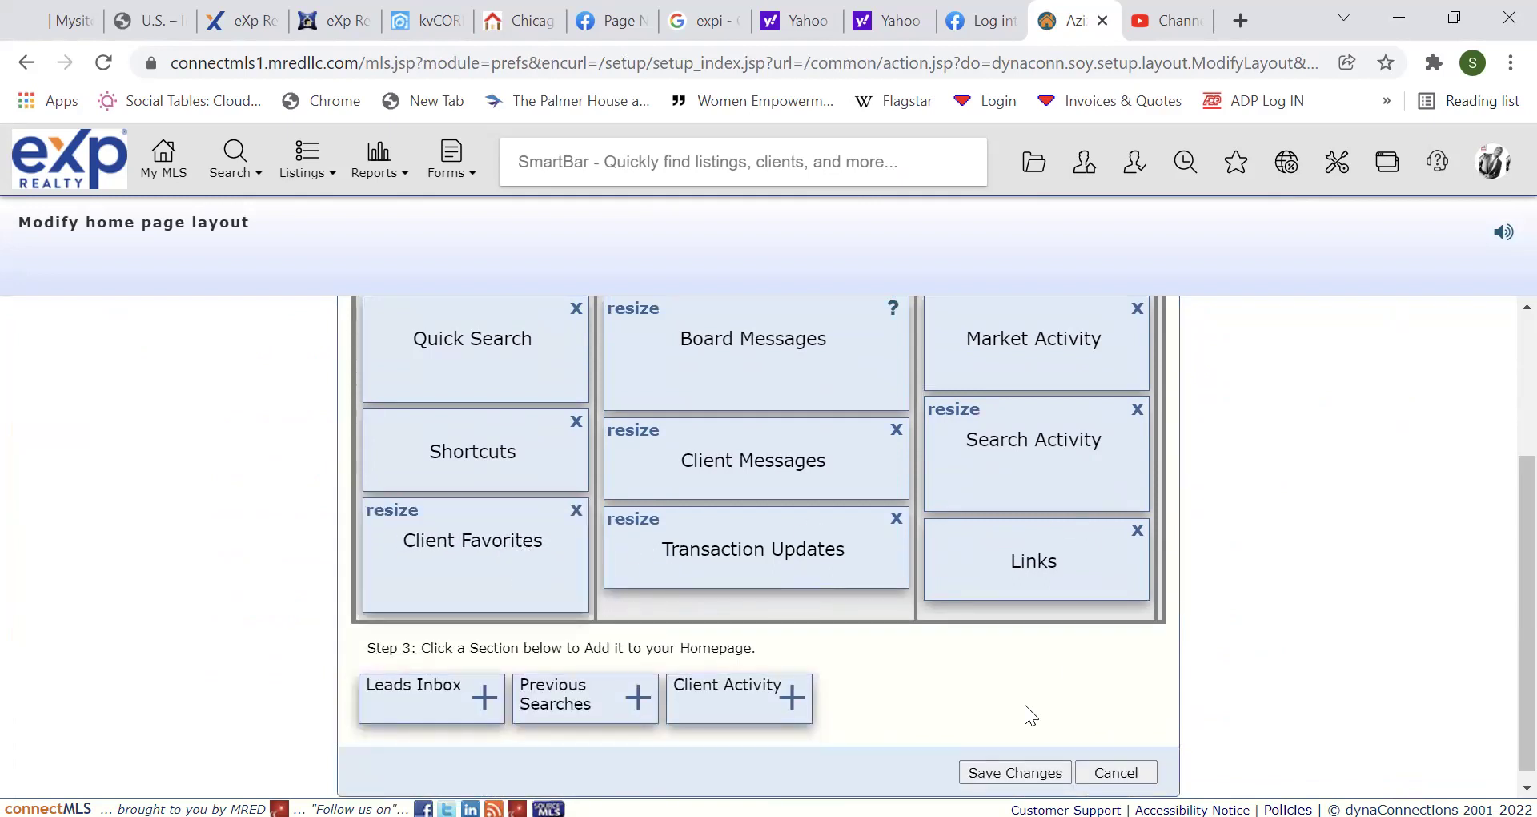
Save the home page layout changes.
{"action": "left_click", "coordinate": [995, 773]}
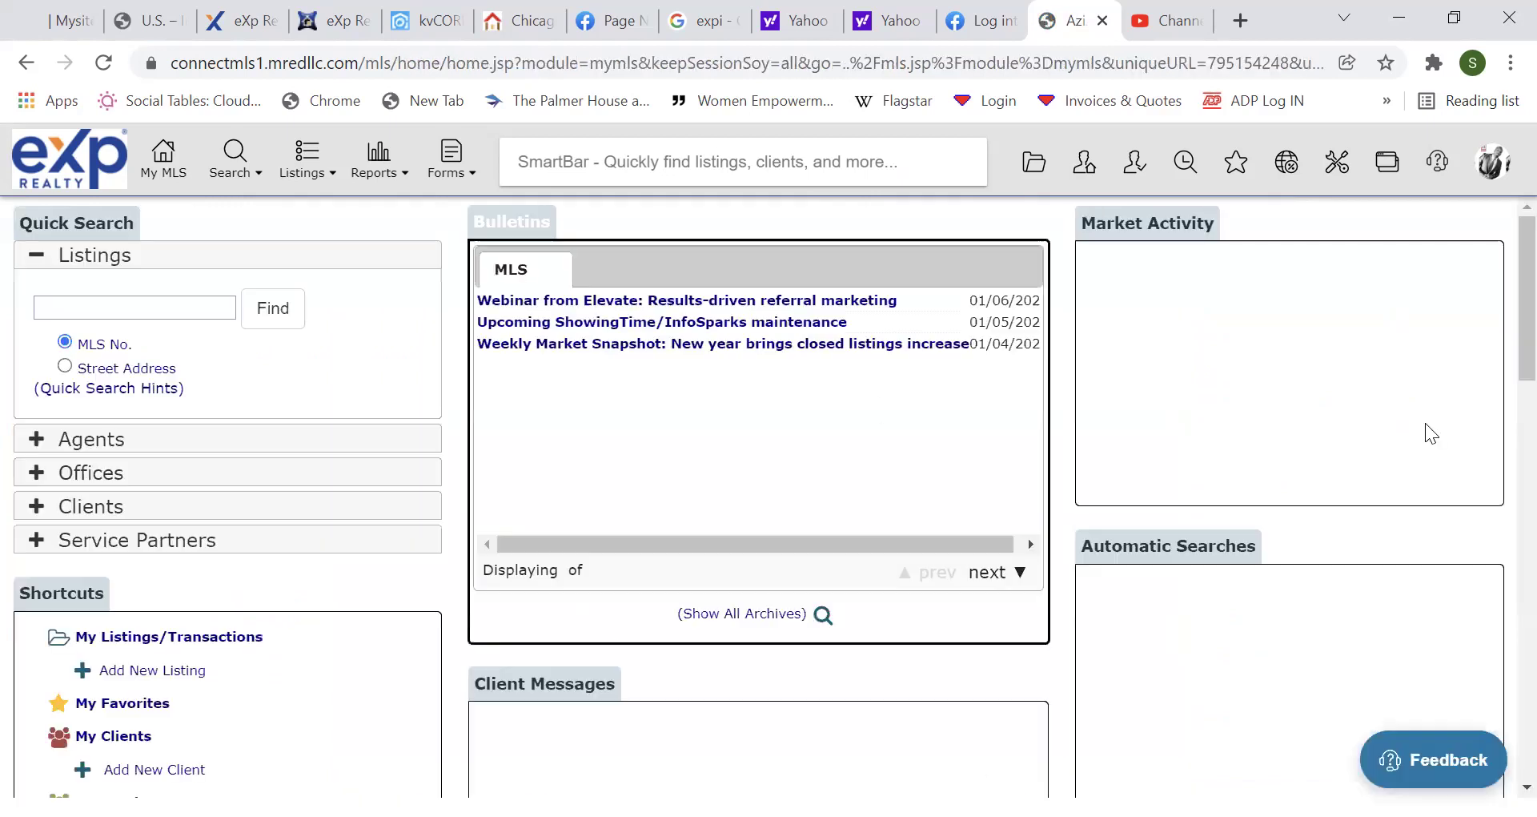
{"action": "scroll", "coordinate": [1499, 384], "scroll_direction": "down", "scroll_amount": 1}
{"action": "scroll", "coordinate": [1499, 481], "scroll_direction": "down", "scroll_amount": 7}
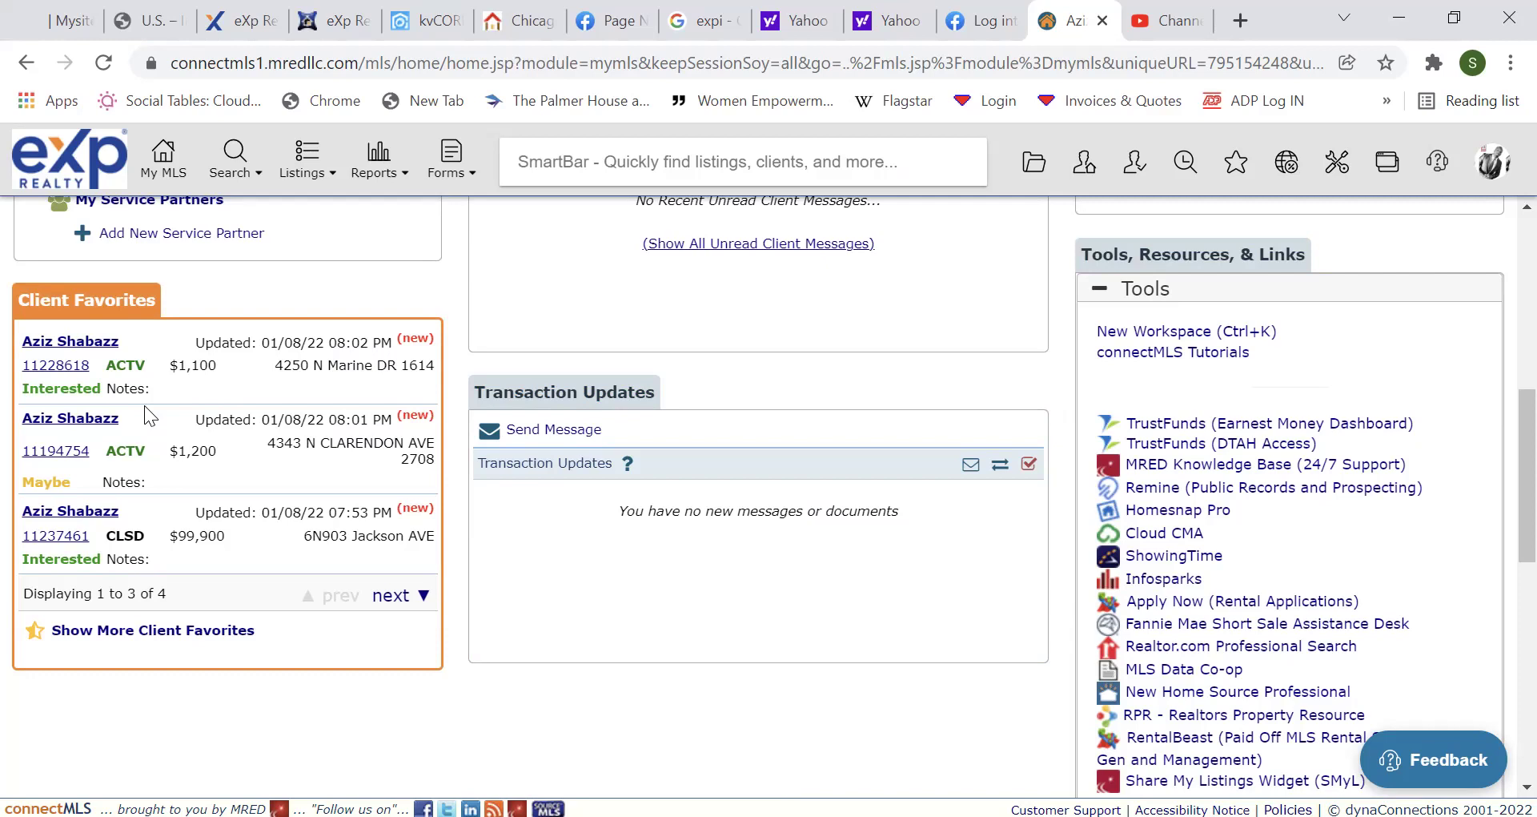
Open the buyer client's dashboard from the client name in Client Favorites.
{"action": "left_click", "coordinate": [93, 339]}
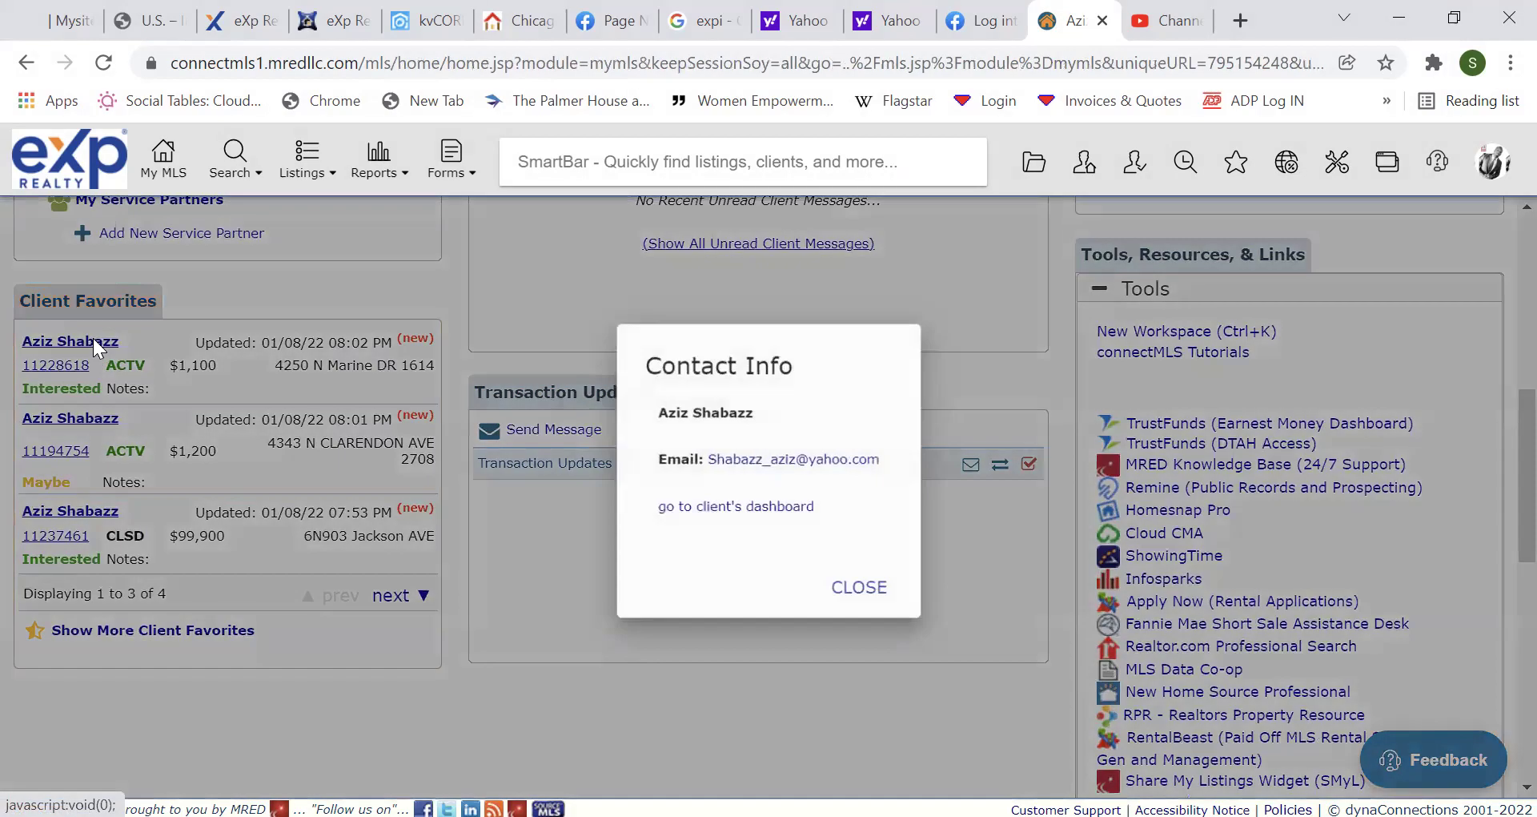
{"action": "left_click", "coordinate": [705, 508]}
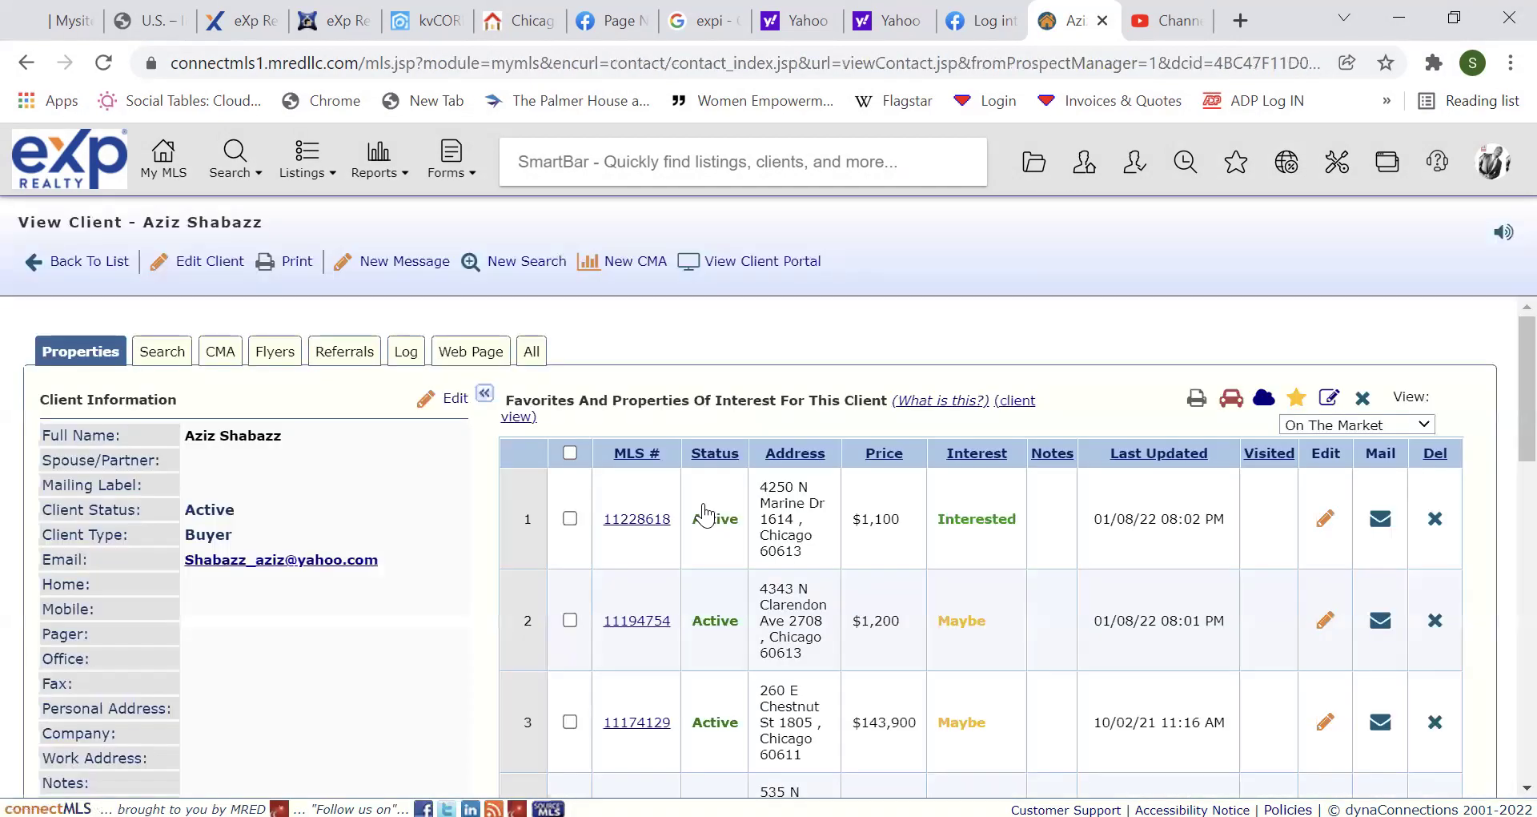
{"action": "mouse_move", "coordinate": [1497, 357]}
{"action": "left_mouse_down"}
{"action": "mouse_move", "coordinate": [1506, 436]}
{"action": "mouse_move", "coordinate": [1505, 368]}
{"action": "left_mouse_up"}
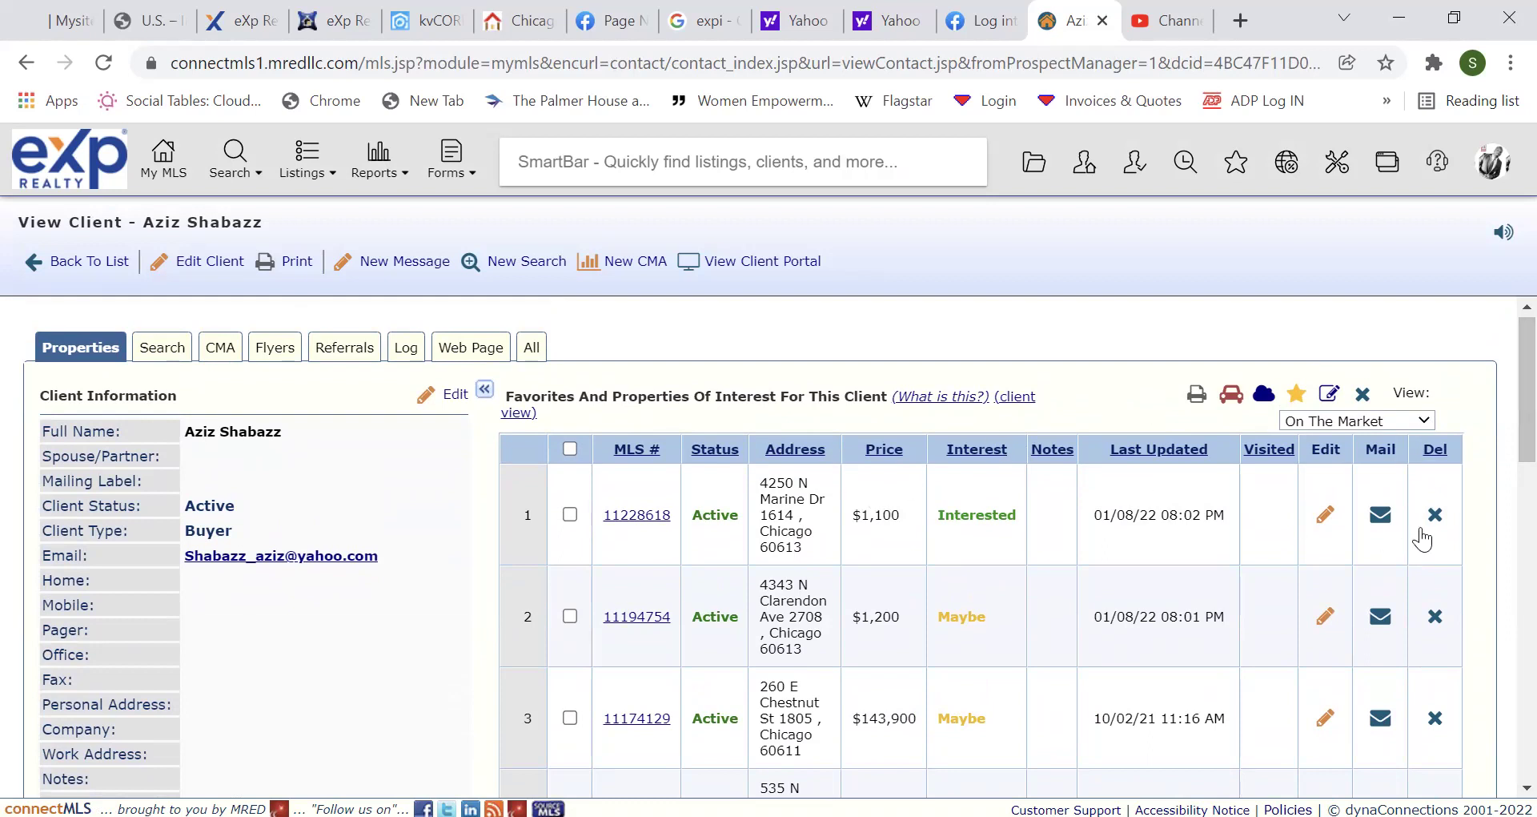
{"action": "scroll", "coordinate": [1502, 343], "scroll_direction": "down", "scroll_amount": 2}
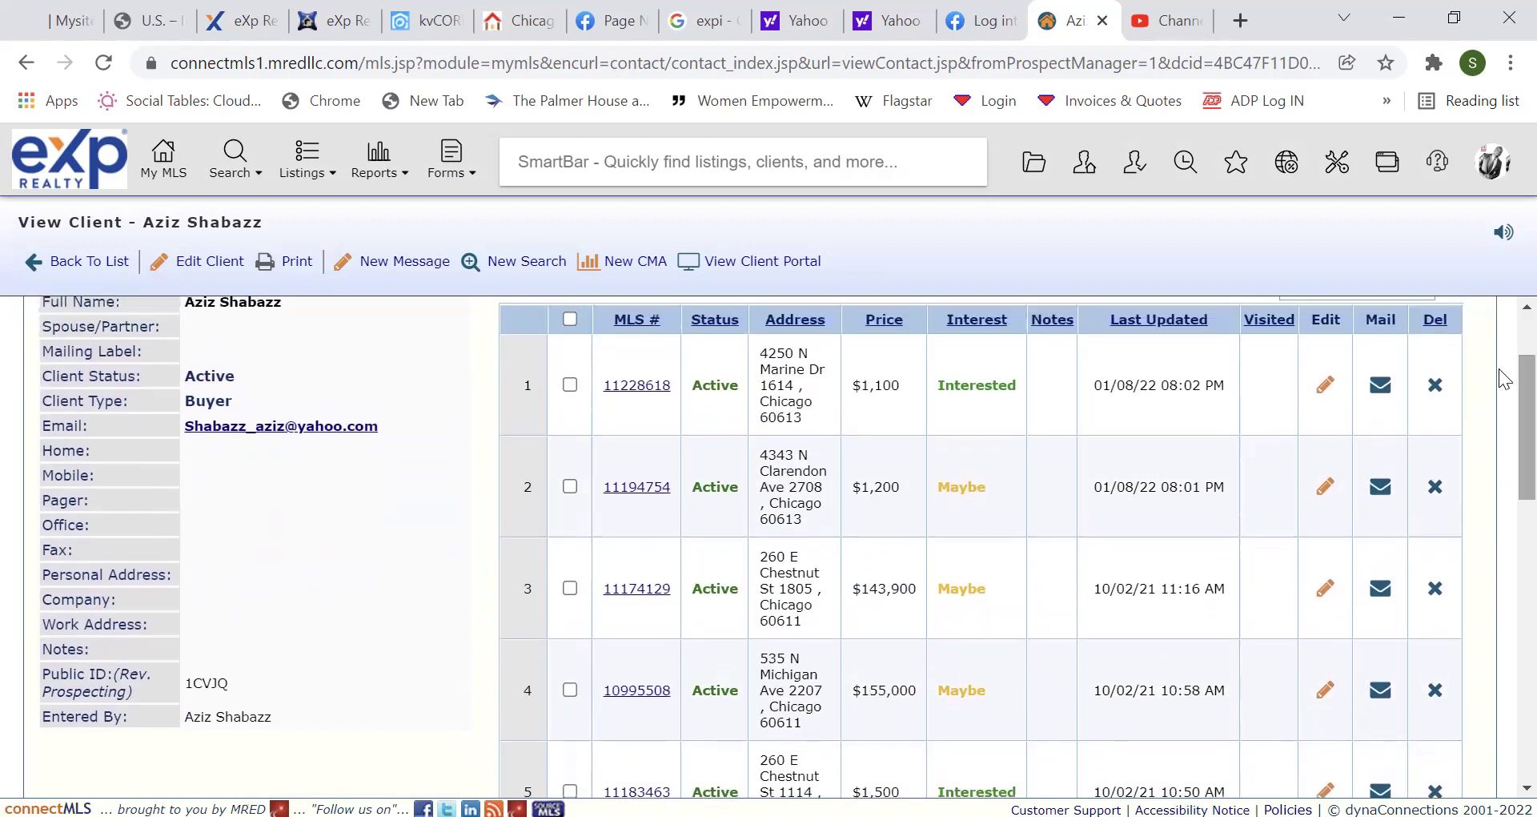
Check listings 11194754, 11228618, 11174129, 10995508, 11183463 and 11222832 in the favorites.
{"action": "left_click", "coordinate": [570, 486]}
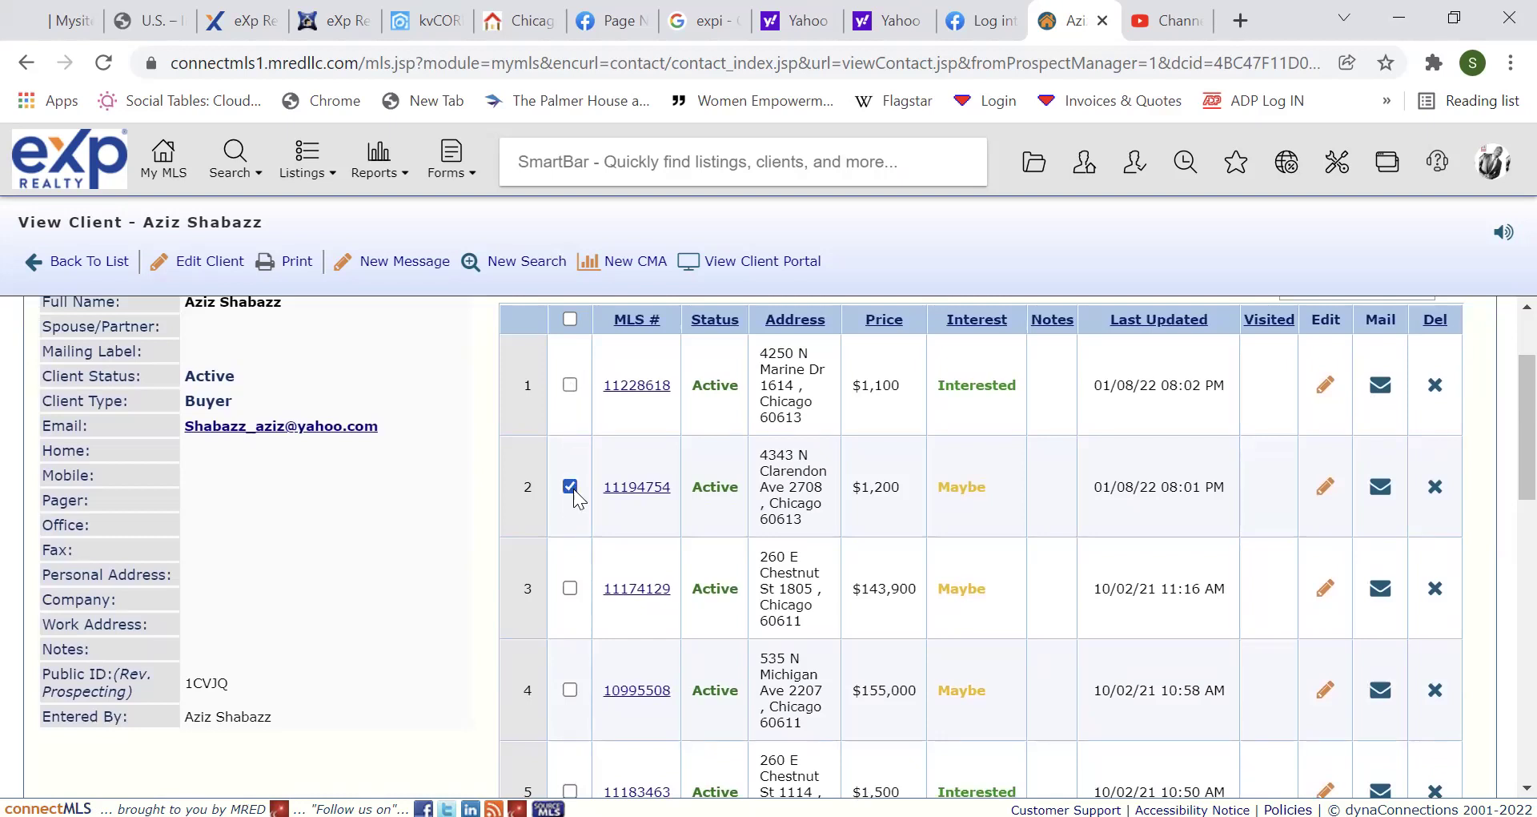
{"action": "left_click", "coordinate": [570, 387]}
{"action": "left_click", "coordinate": [570, 589]}
{"action": "left_click", "coordinate": [570, 690]}
{"action": "left_click_drag", "start_coordinate": [1501, 489], "coordinate": [1505, 578]}
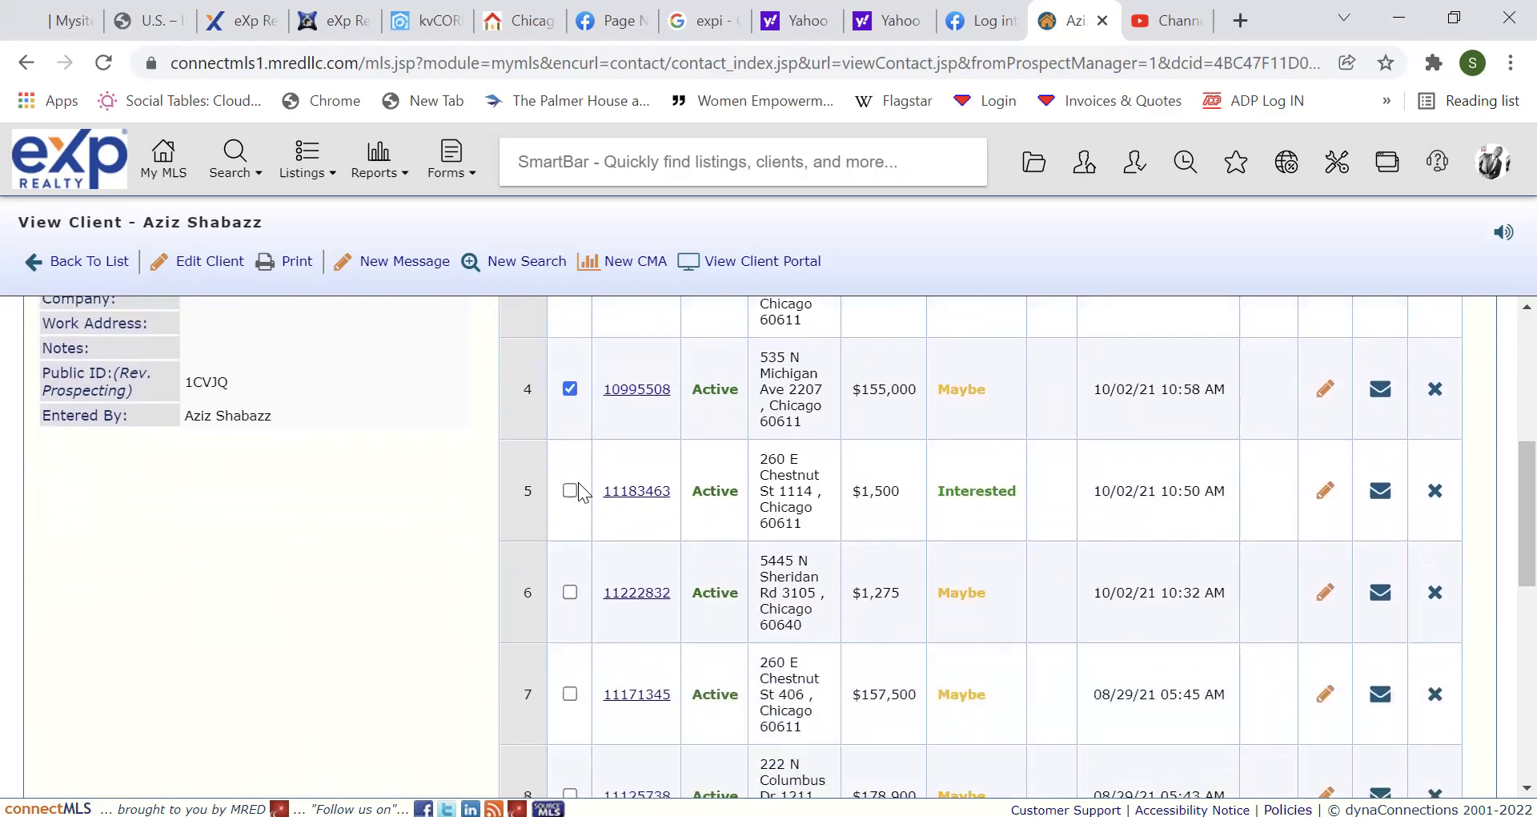
{"action": "left_click", "coordinate": [570, 492]}
{"action": "left_click", "coordinate": [570, 592]}
{"action": "left_click_drag", "start_coordinate": [1505, 503], "coordinate": [1506, 378]}
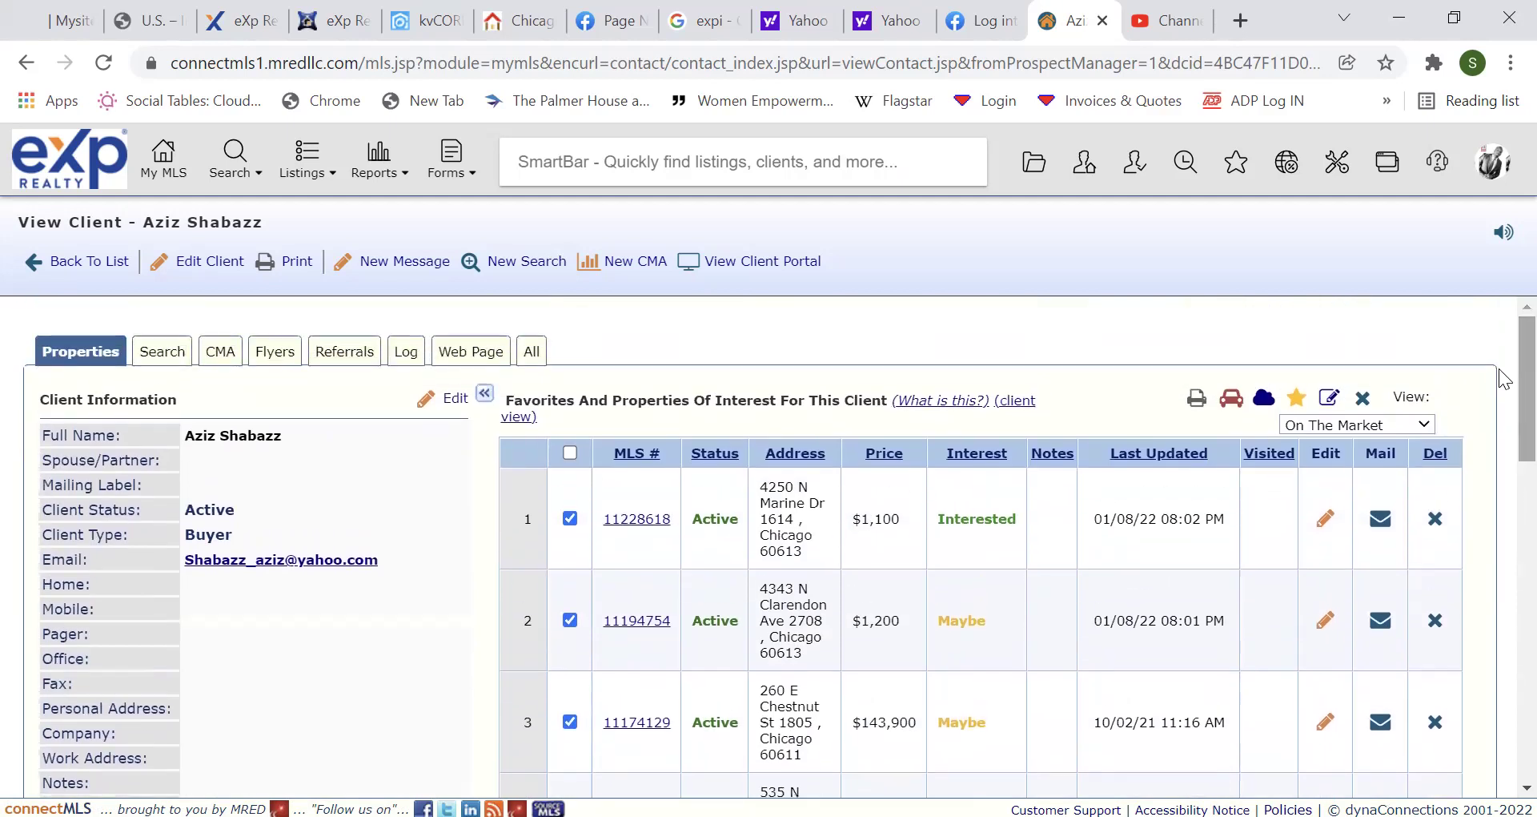
{"action": "left_click", "coordinate": [1229, 402]}
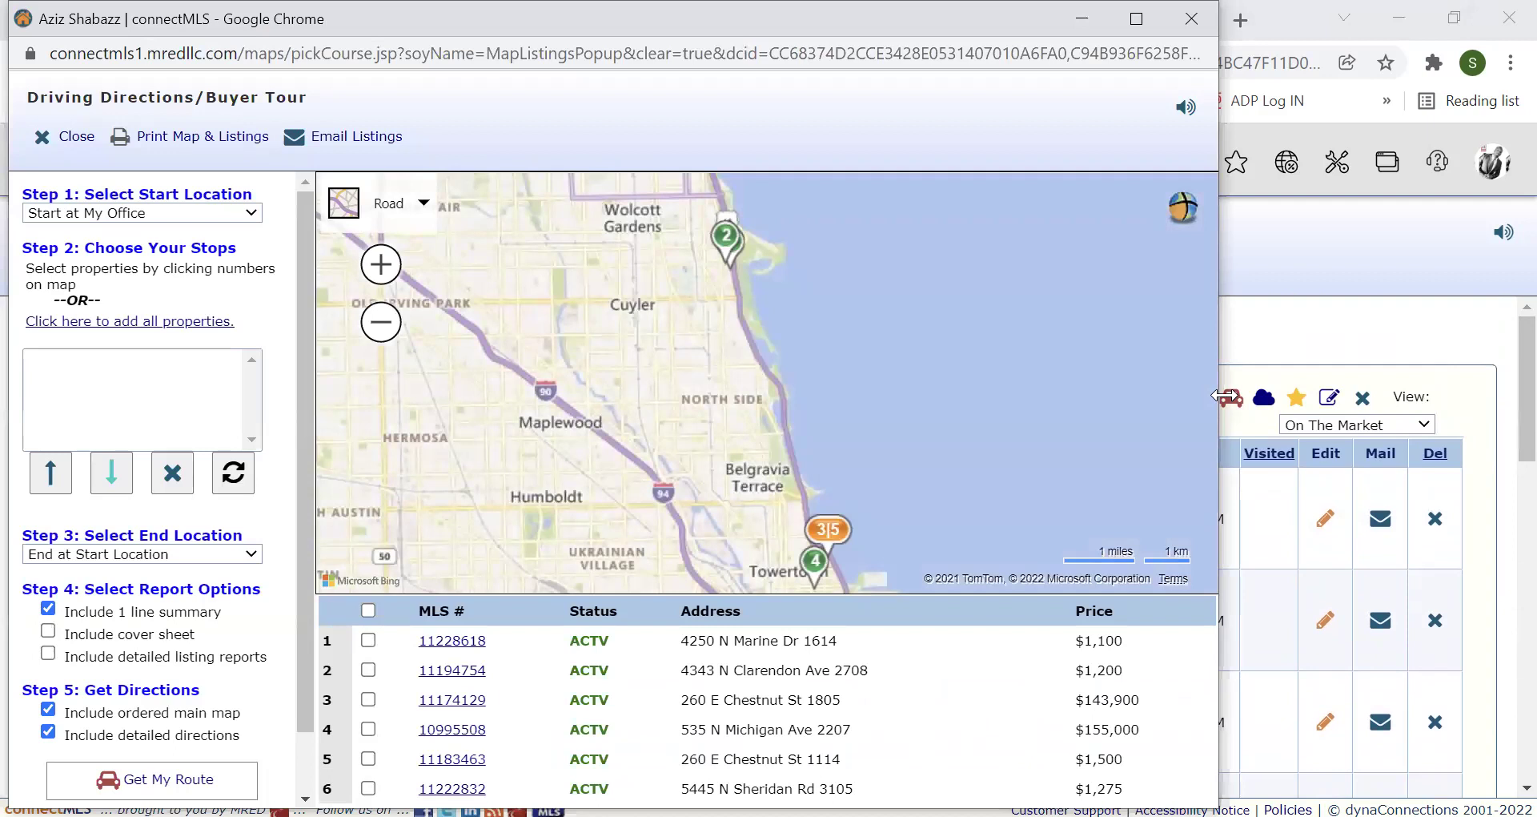
{"action": "left_click", "coordinate": [381, 321]}
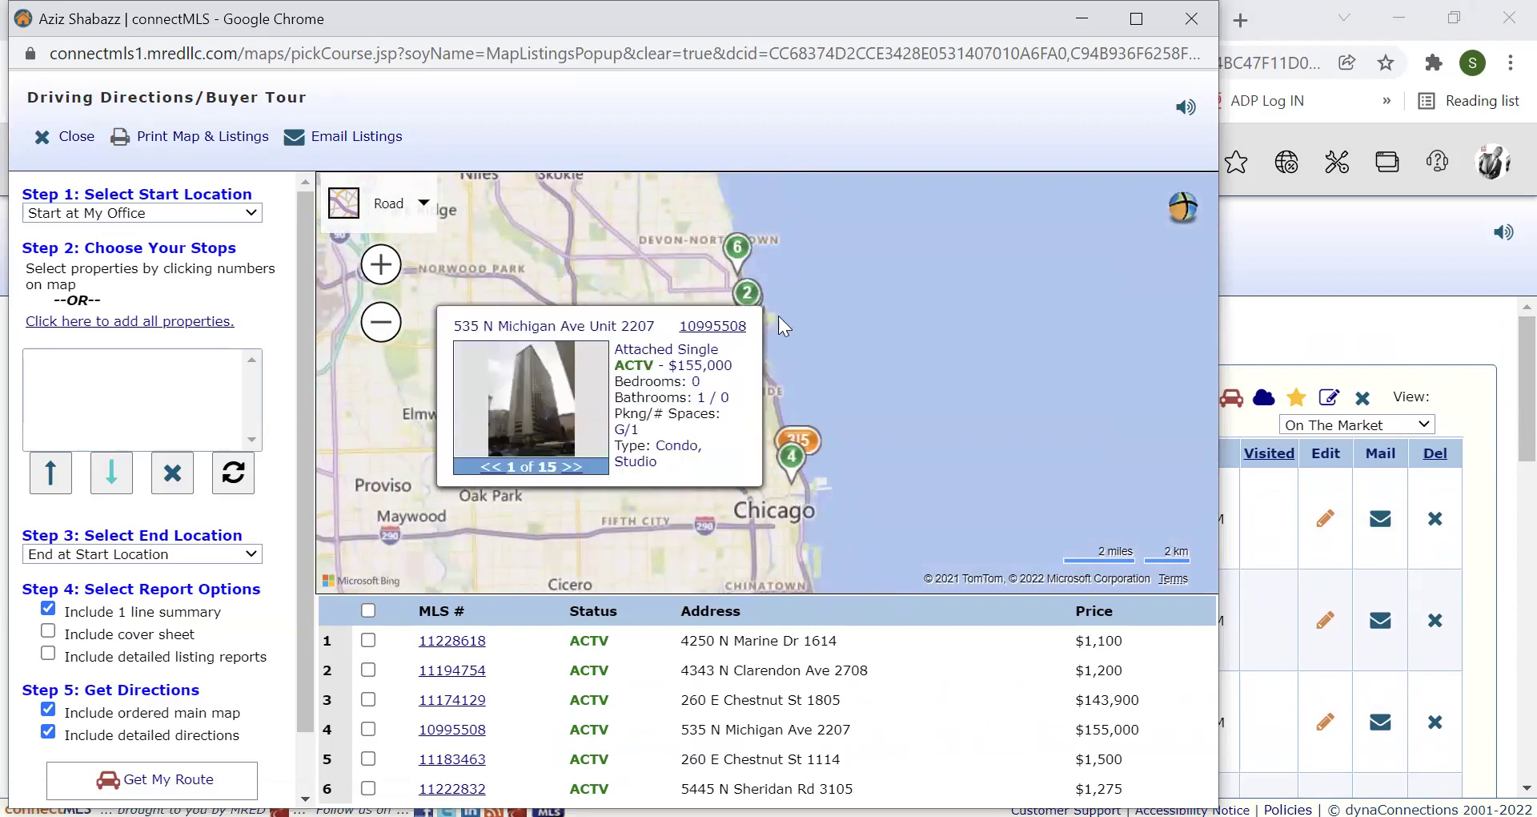
{"action": "mouse_move", "coordinate": [742, 253]}
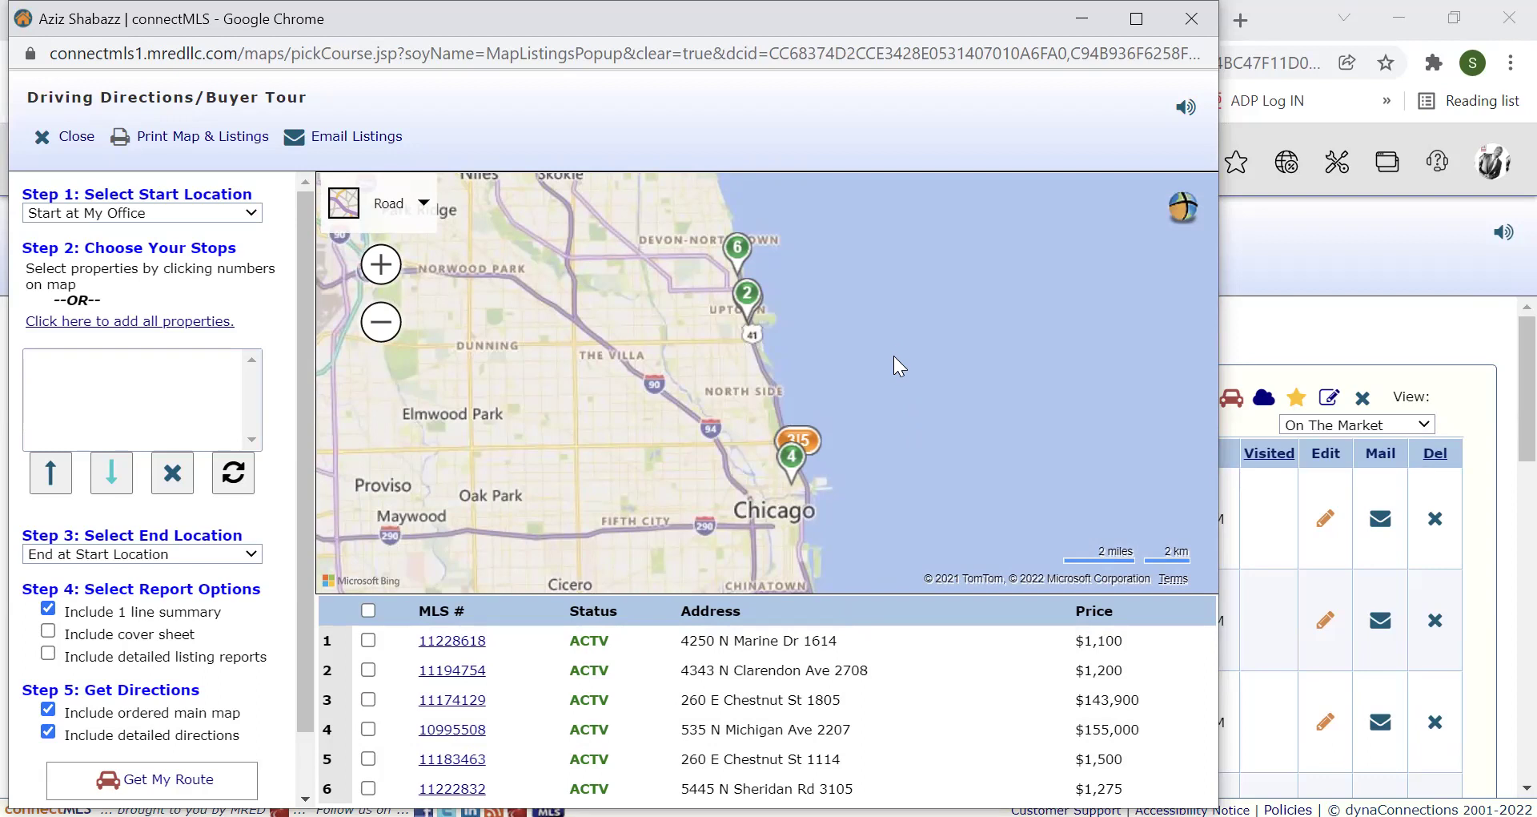
{"action": "left_click", "coordinate": [750, 319]}
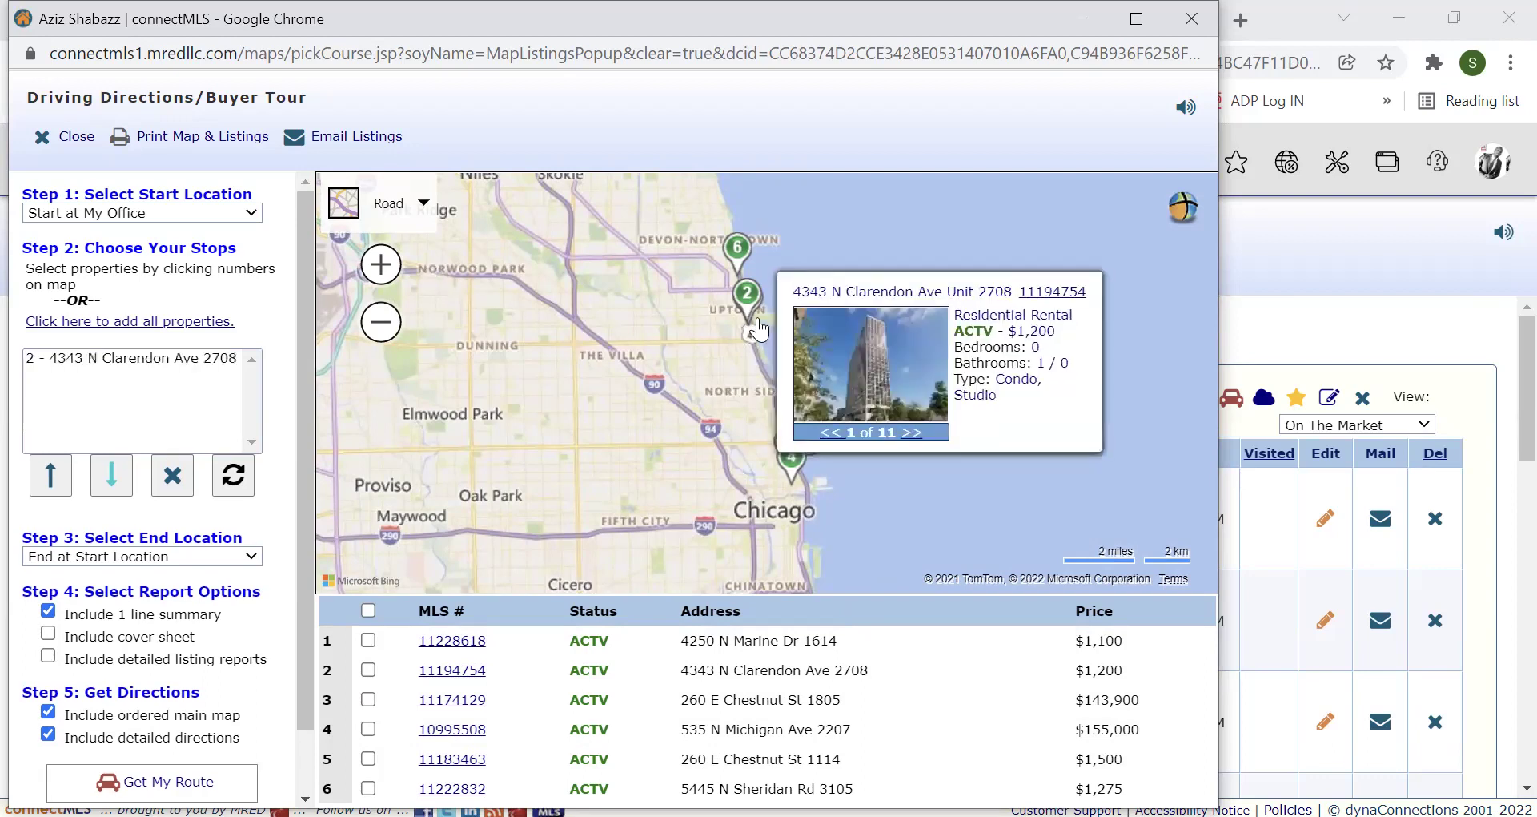
Zoom in and pan the map south toward Lake View, then return to the client page.
{"action": "left_click", "coordinate": [382, 275]}
{"action": "left_click", "coordinate": [383, 272]}
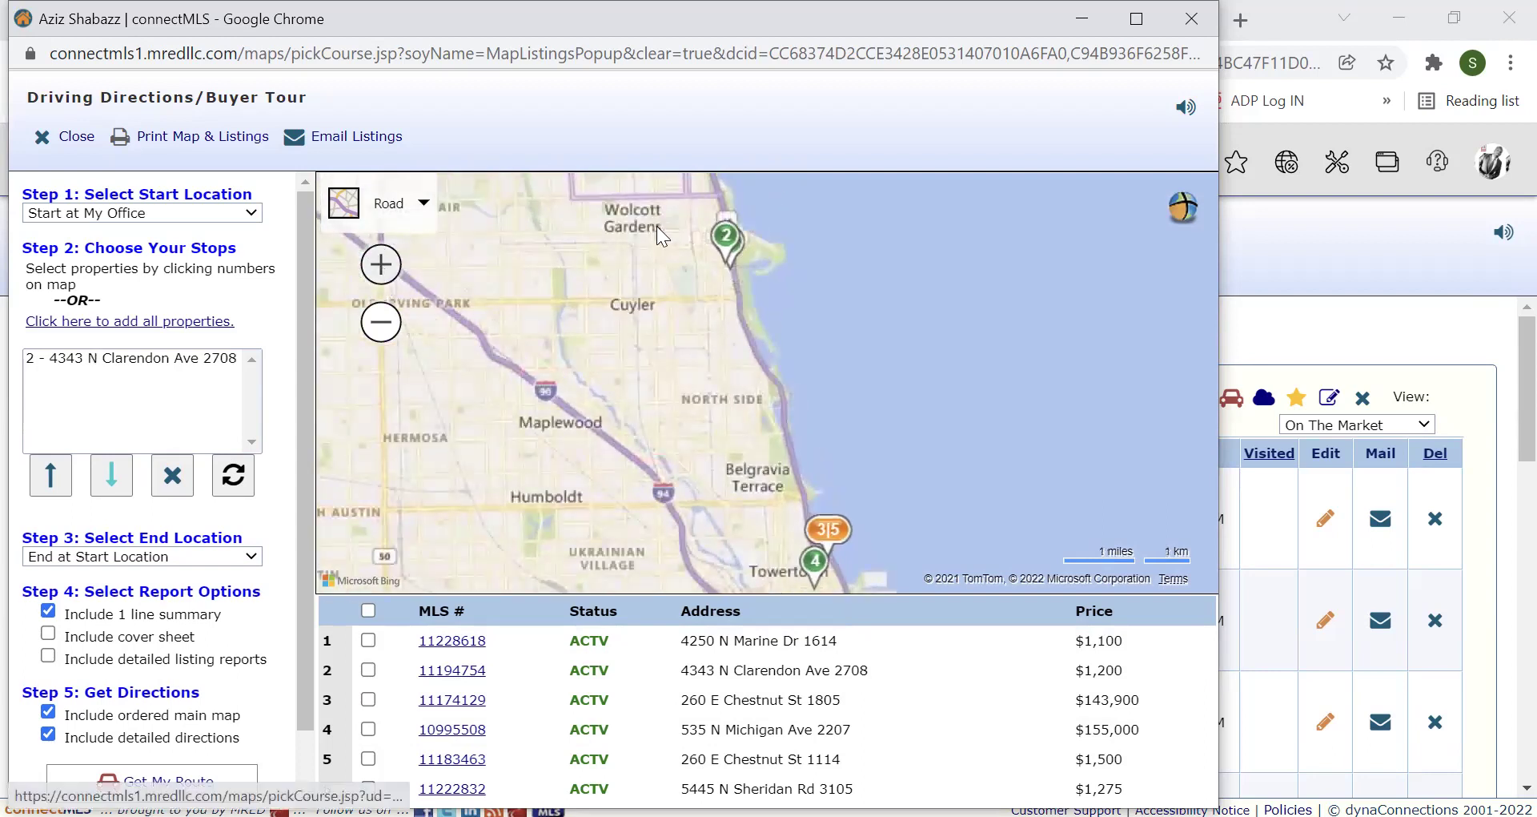
{"action": "left_click_drag", "start_coordinate": [764, 294], "coordinate": [767, 589]}
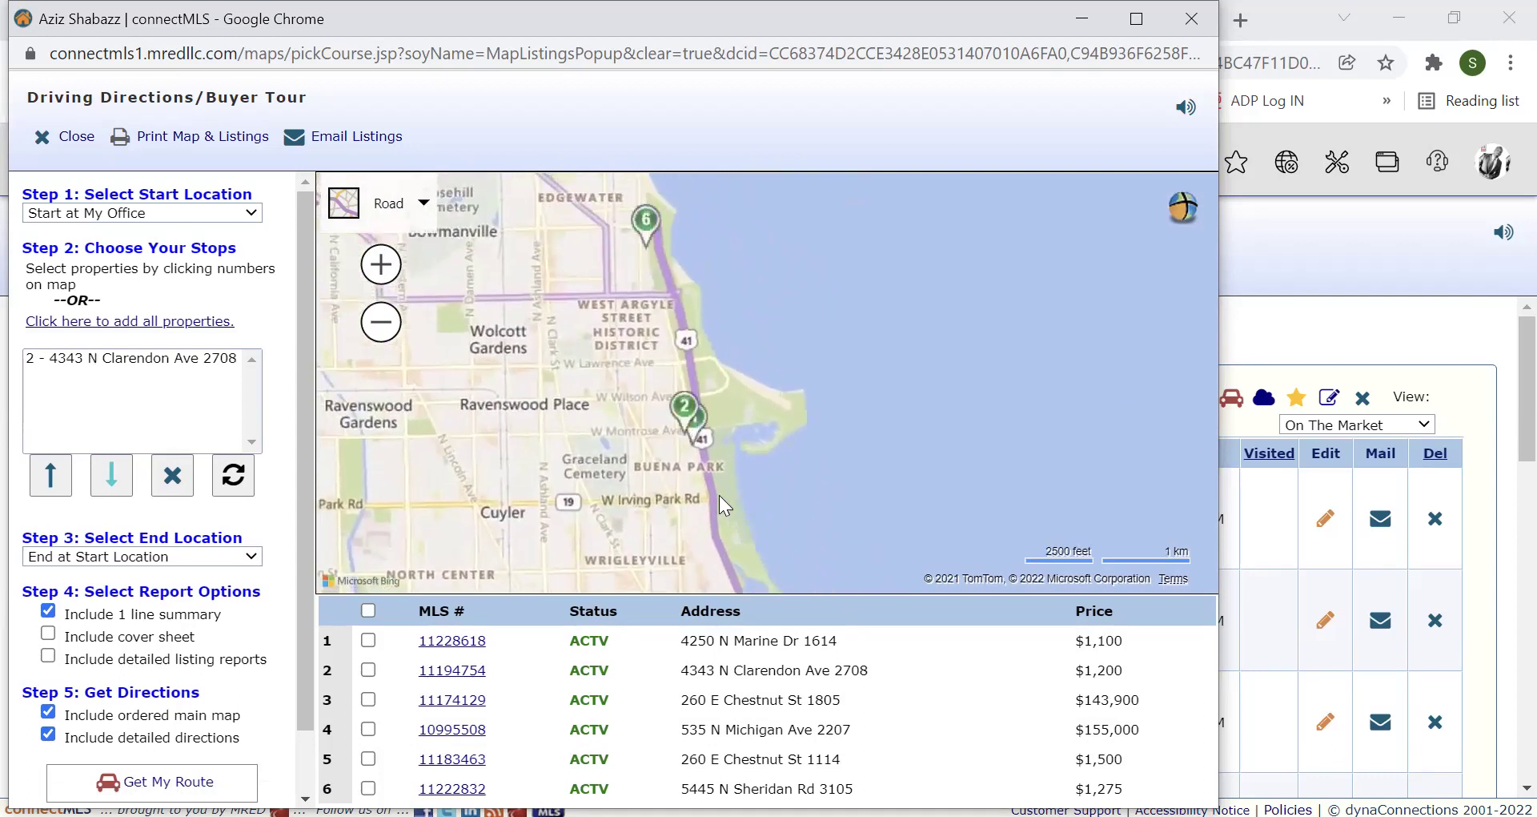
{"action": "mouse_move", "coordinate": [694, 421]}
{"action": "key", "text": "Down"}
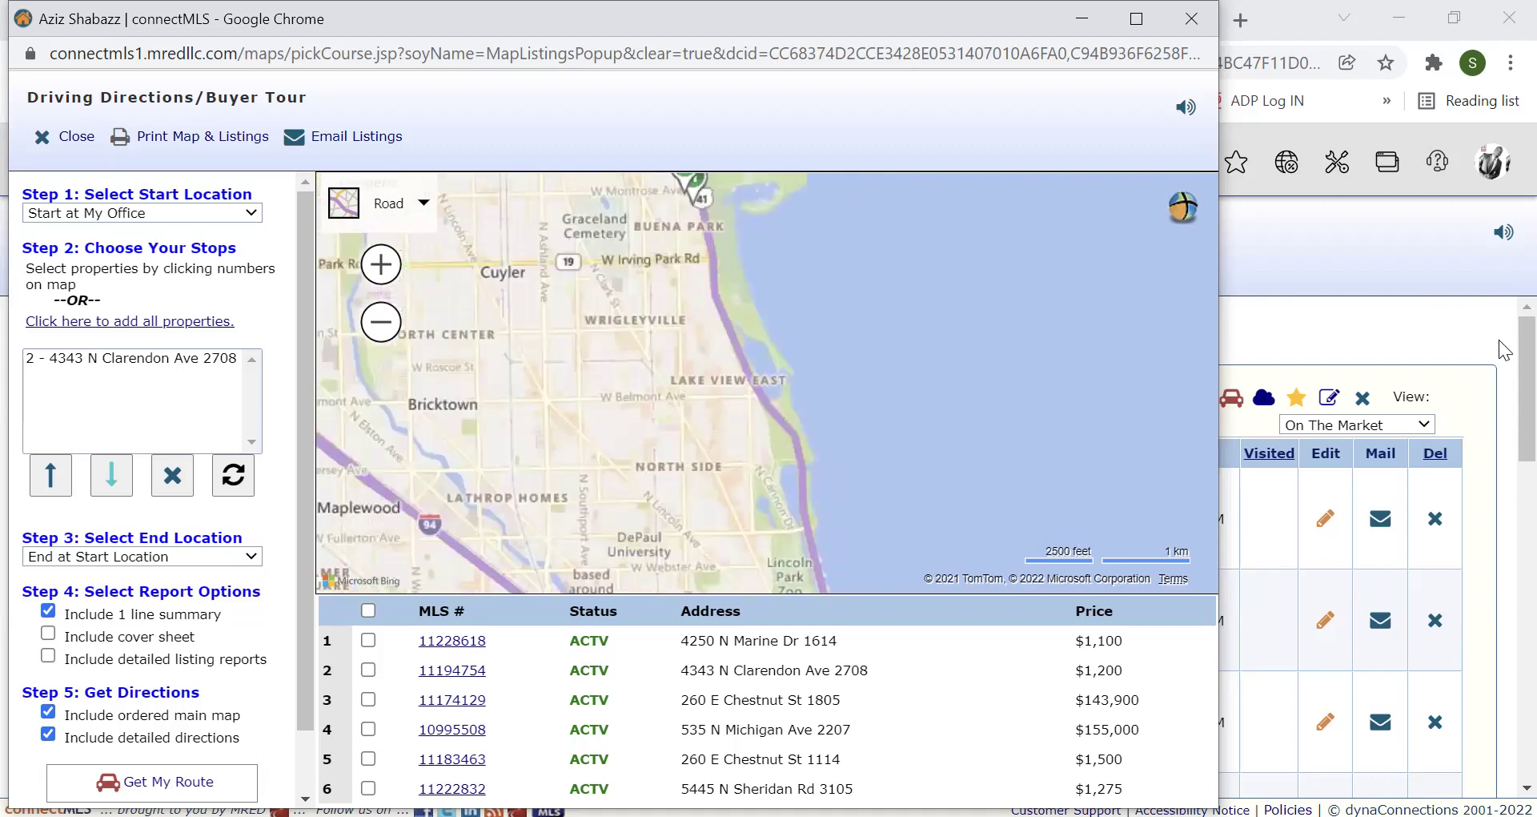
{"action": "left_click", "coordinate": [1502, 364]}
Uncheck listing 11174129 in the client's favorites table.
{"action": "scroll", "coordinate": [1504, 393], "scroll_direction": "down", "scroll_amount": 4}
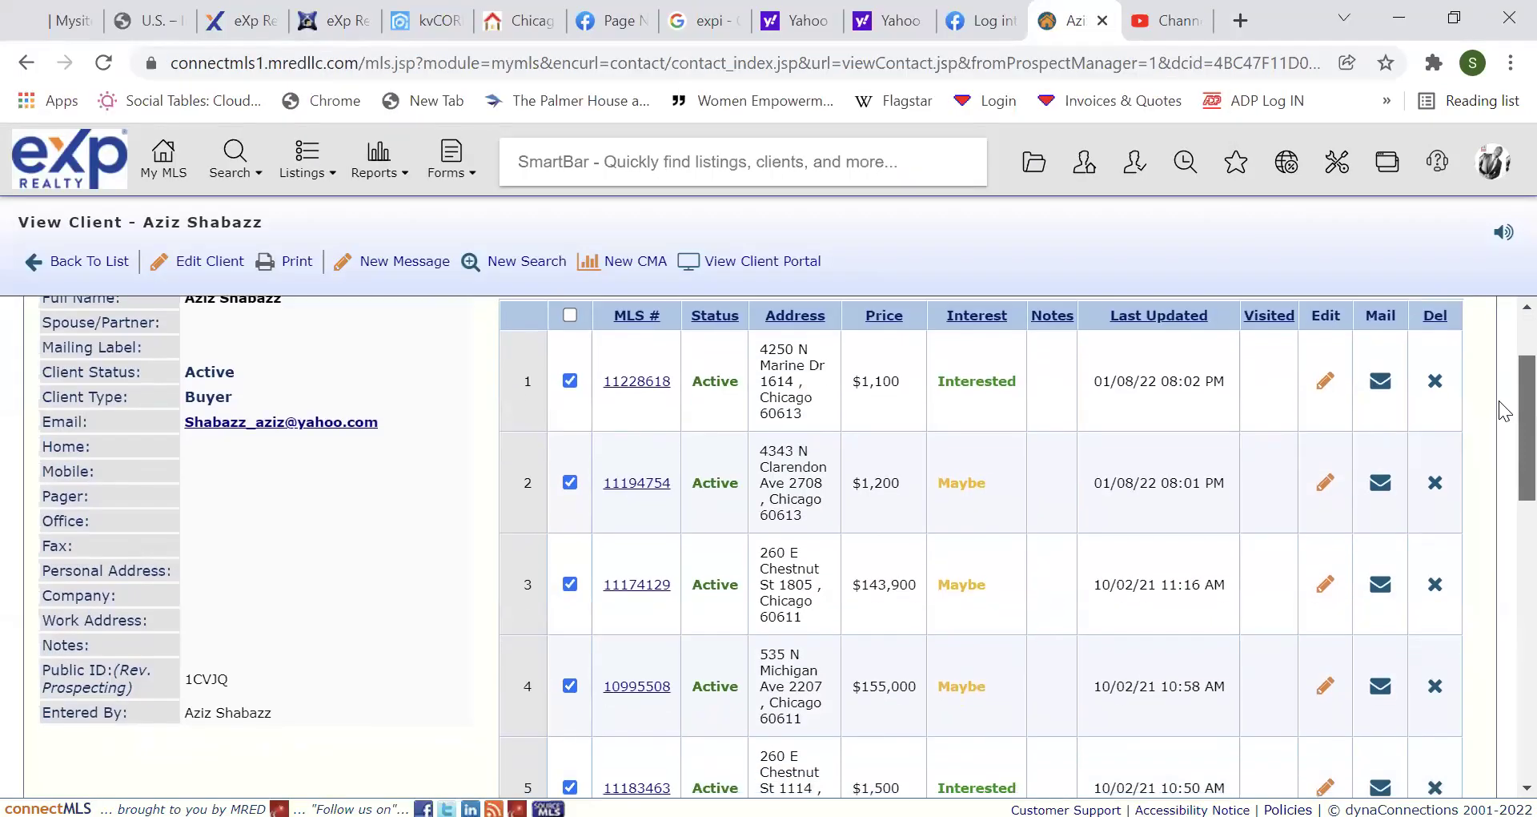
{"action": "scroll", "coordinate": [1502, 408], "scroll_direction": "up", "scroll_amount": 1}
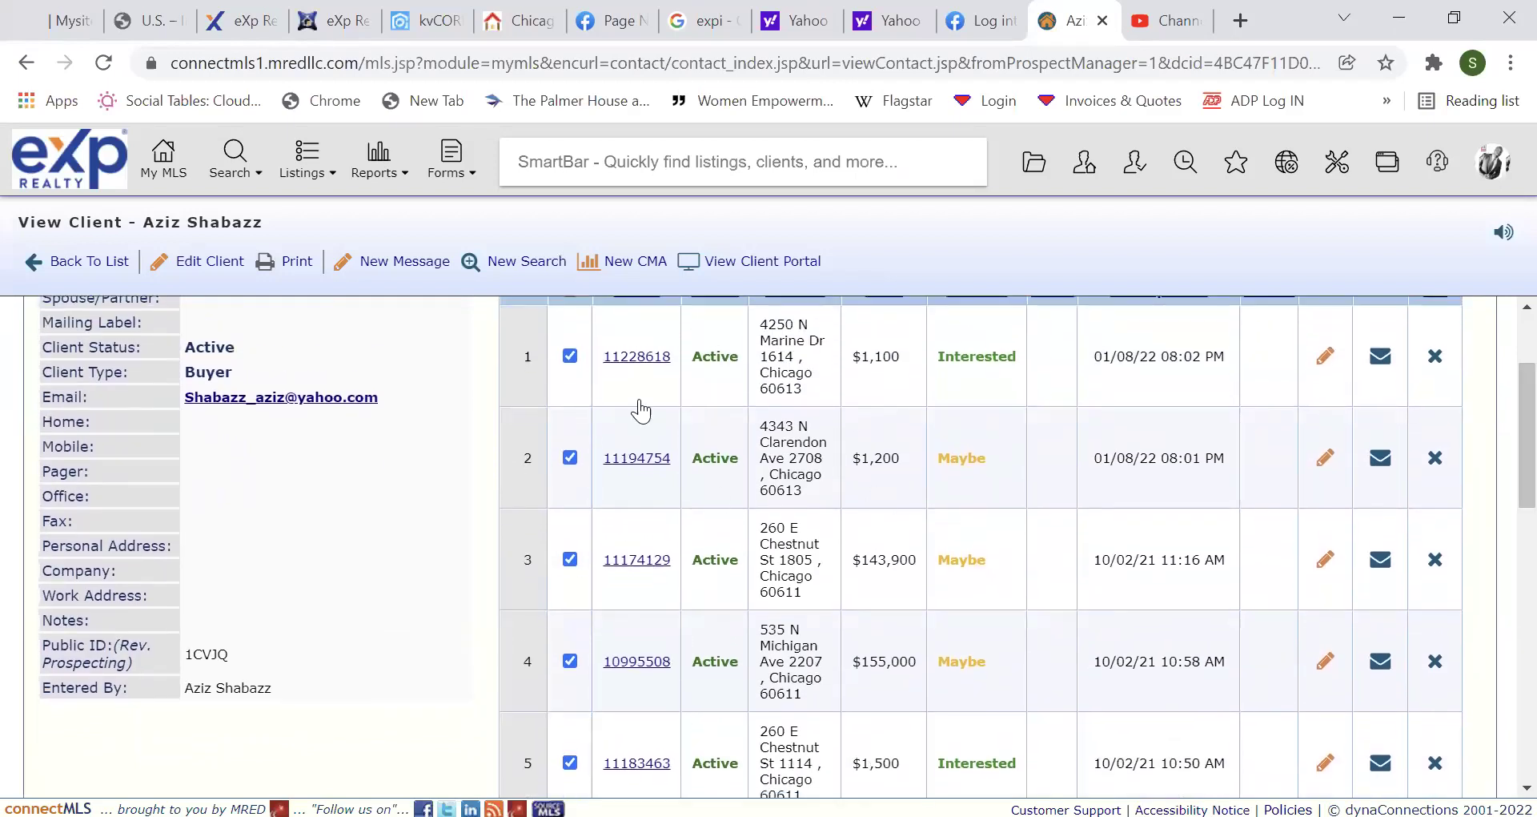
{"action": "left_click", "coordinate": [571, 559]}
Reopen the Buyer Tour for the five remaining checked listings, then close it.
{"action": "scroll", "coordinate": [1504, 480], "scroll_direction": "down", "scroll_amount": 3}
{"action": "scroll", "coordinate": [1501, 512], "scroll_direction": "up", "scroll_amount": 2}
{"action": "scroll", "coordinate": [1504, 496], "scroll_direction": "up", "scroll_amount": 1}
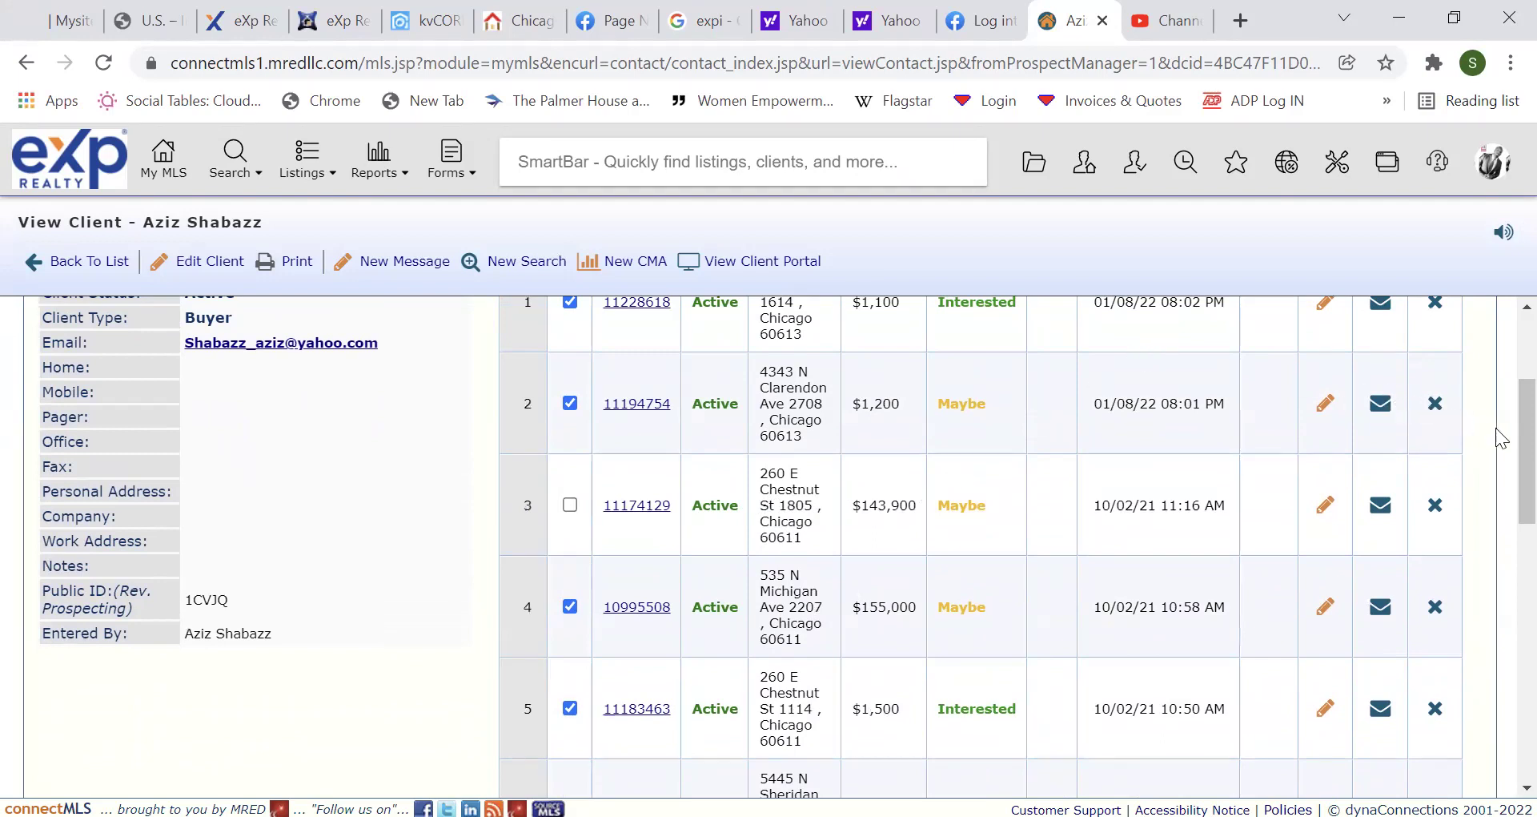
{"action": "scroll", "coordinate": [1504, 416], "scroll_direction": "up", "scroll_amount": 3}
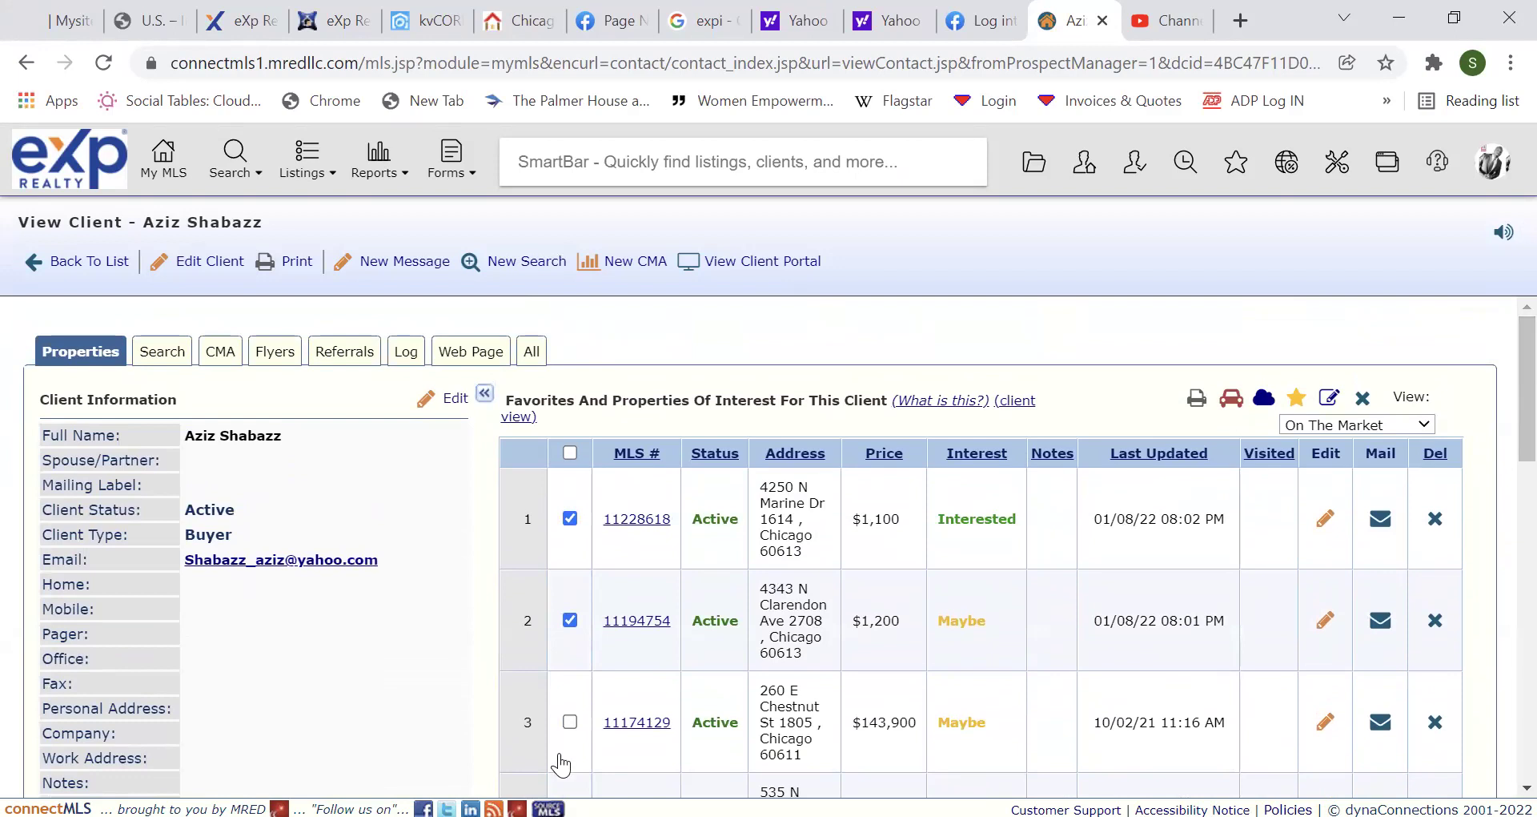
{"action": "left_click", "coordinate": [1232, 400]}
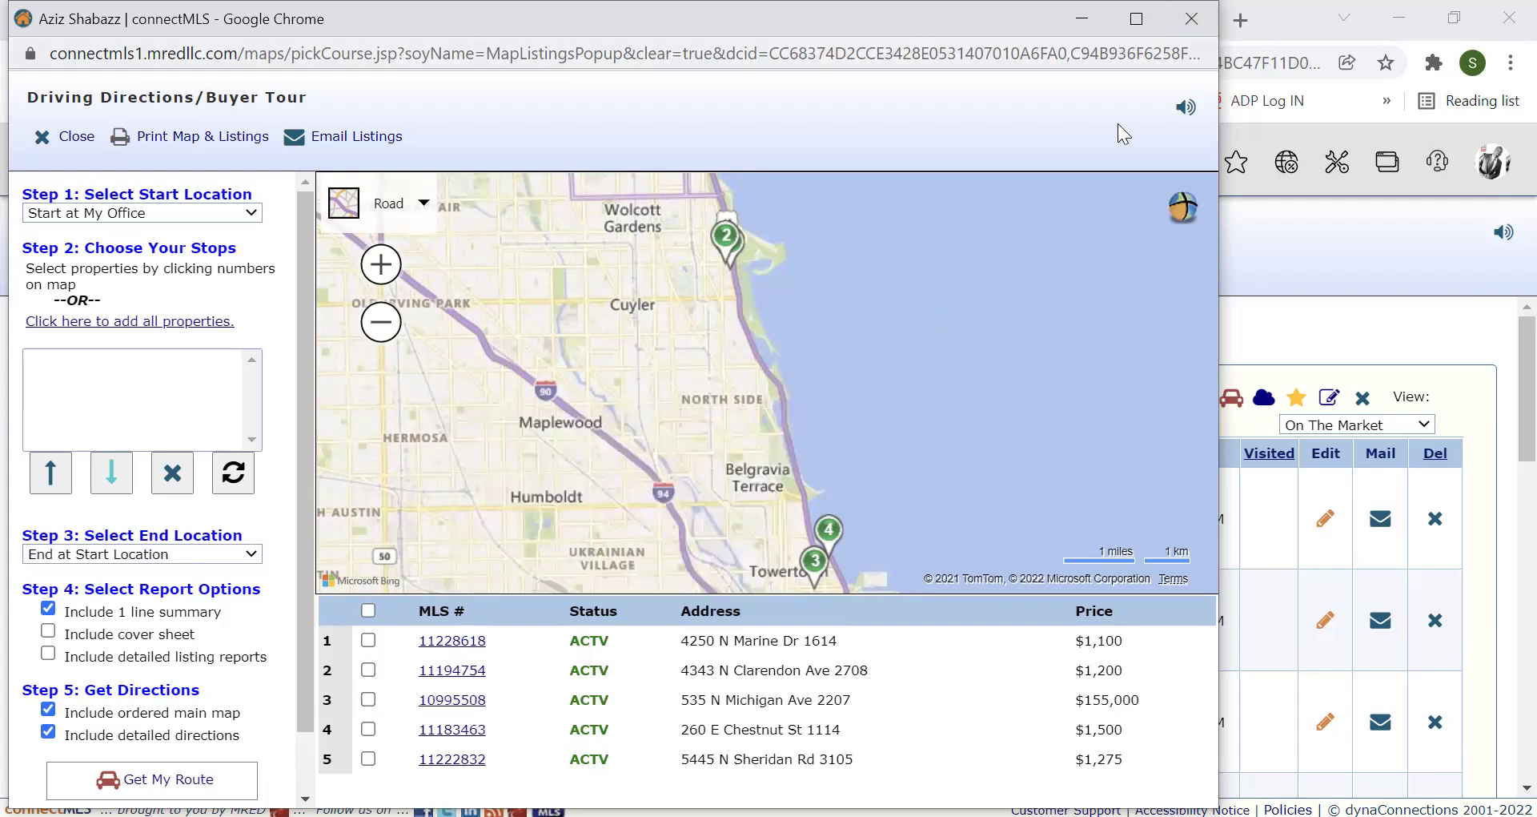
{"action": "left_click", "coordinate": [77, 138]}
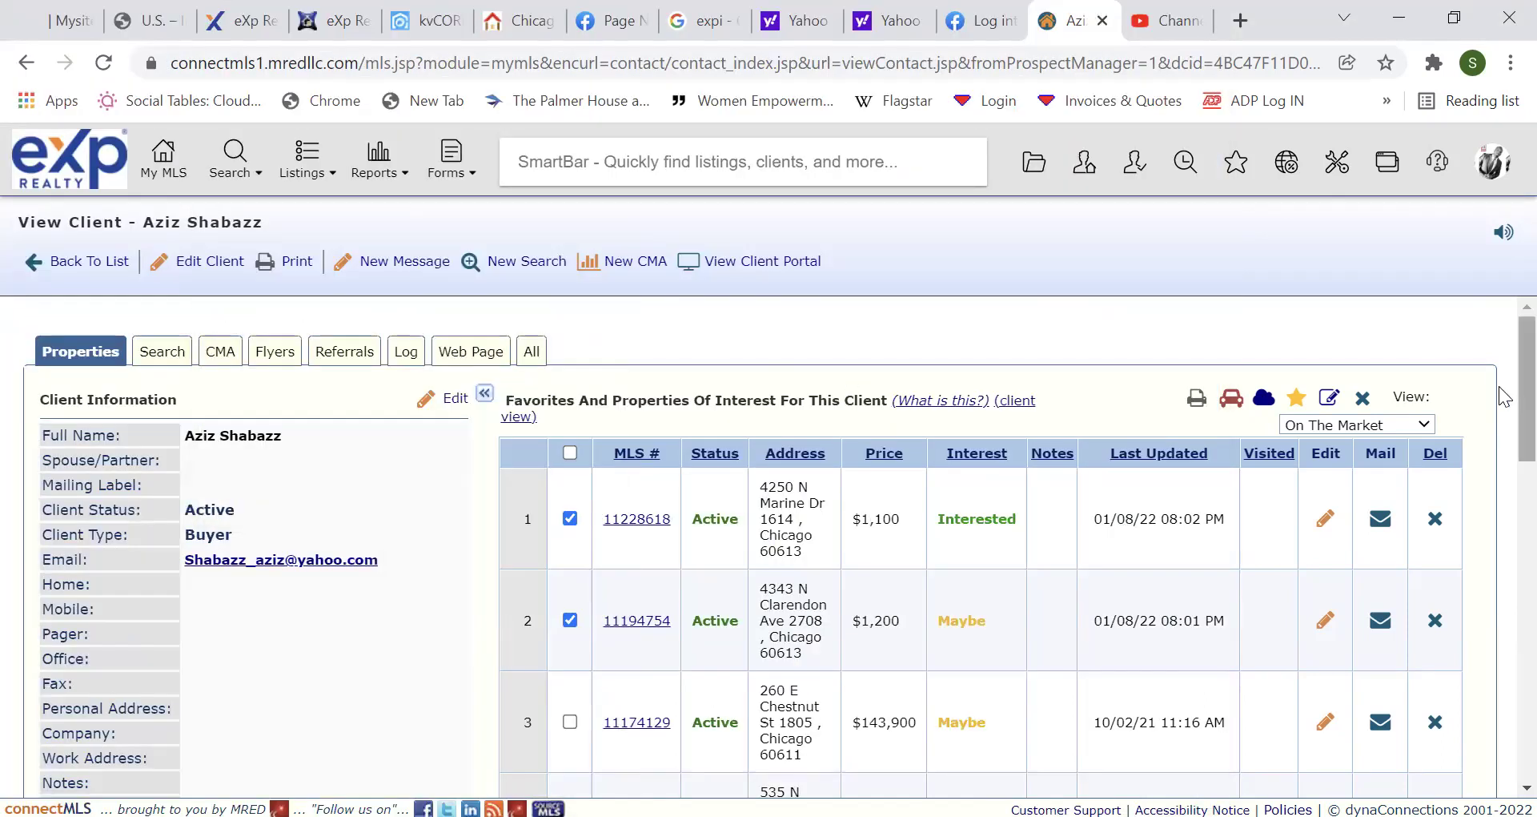
{"action": "mouse_move", "coordinate": [1503, 401]}
{"action": "left_mouse_down"}
{"action": "mouse_move", "coordinate": [1502, 522]}
{"action": "mouse_move", "coordinate": [1502, 448]}
{"action": "mouse_move", "coordinate": [1503, 471]}
{"action": "left_mouse_up"}
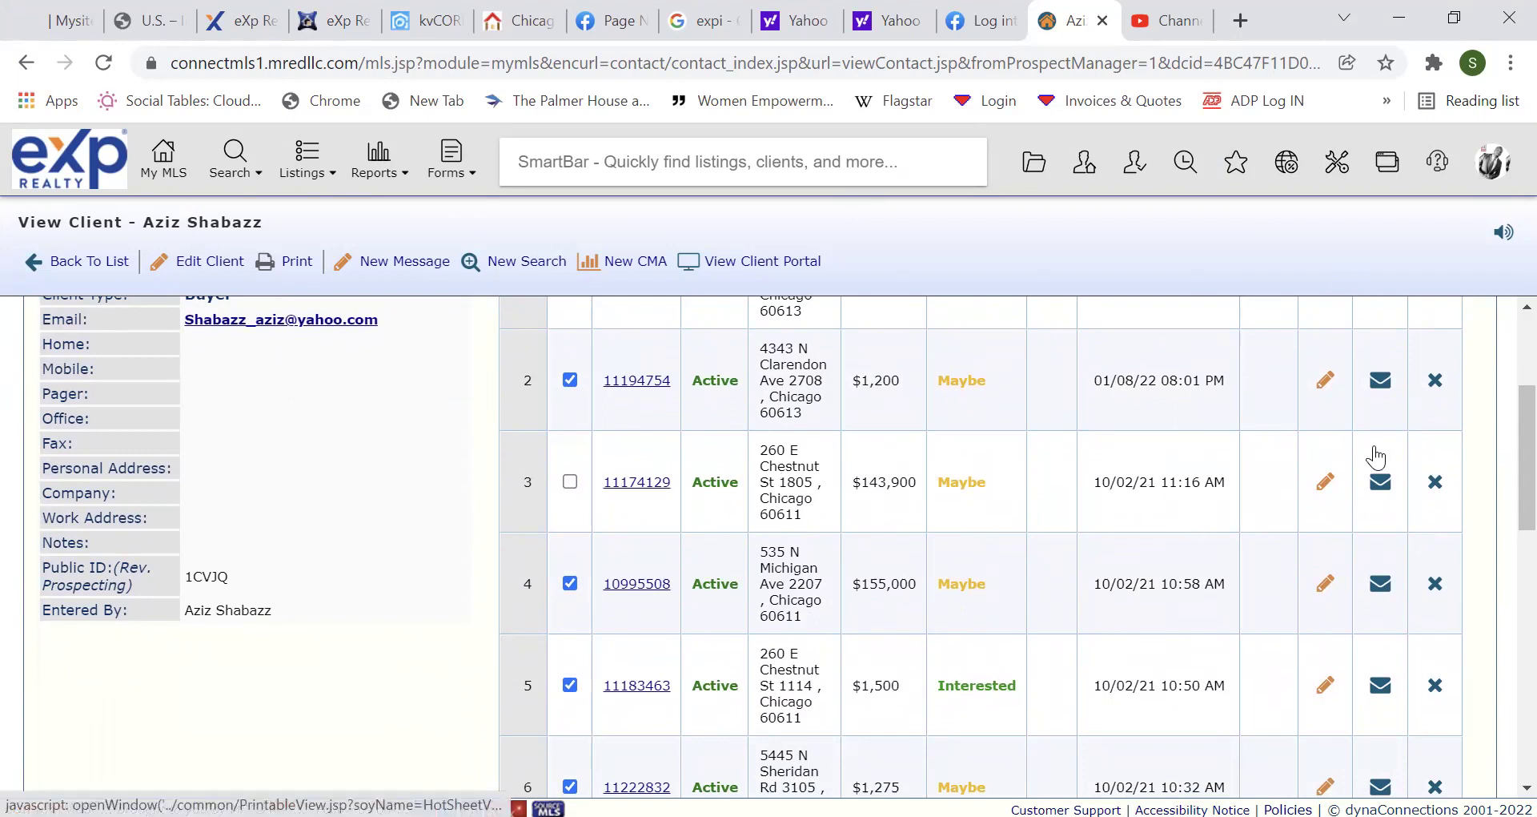
{"action": "scroll", "coordinate": [1502, 424], "scroll_direction": "down", "scroll_amount": 3}
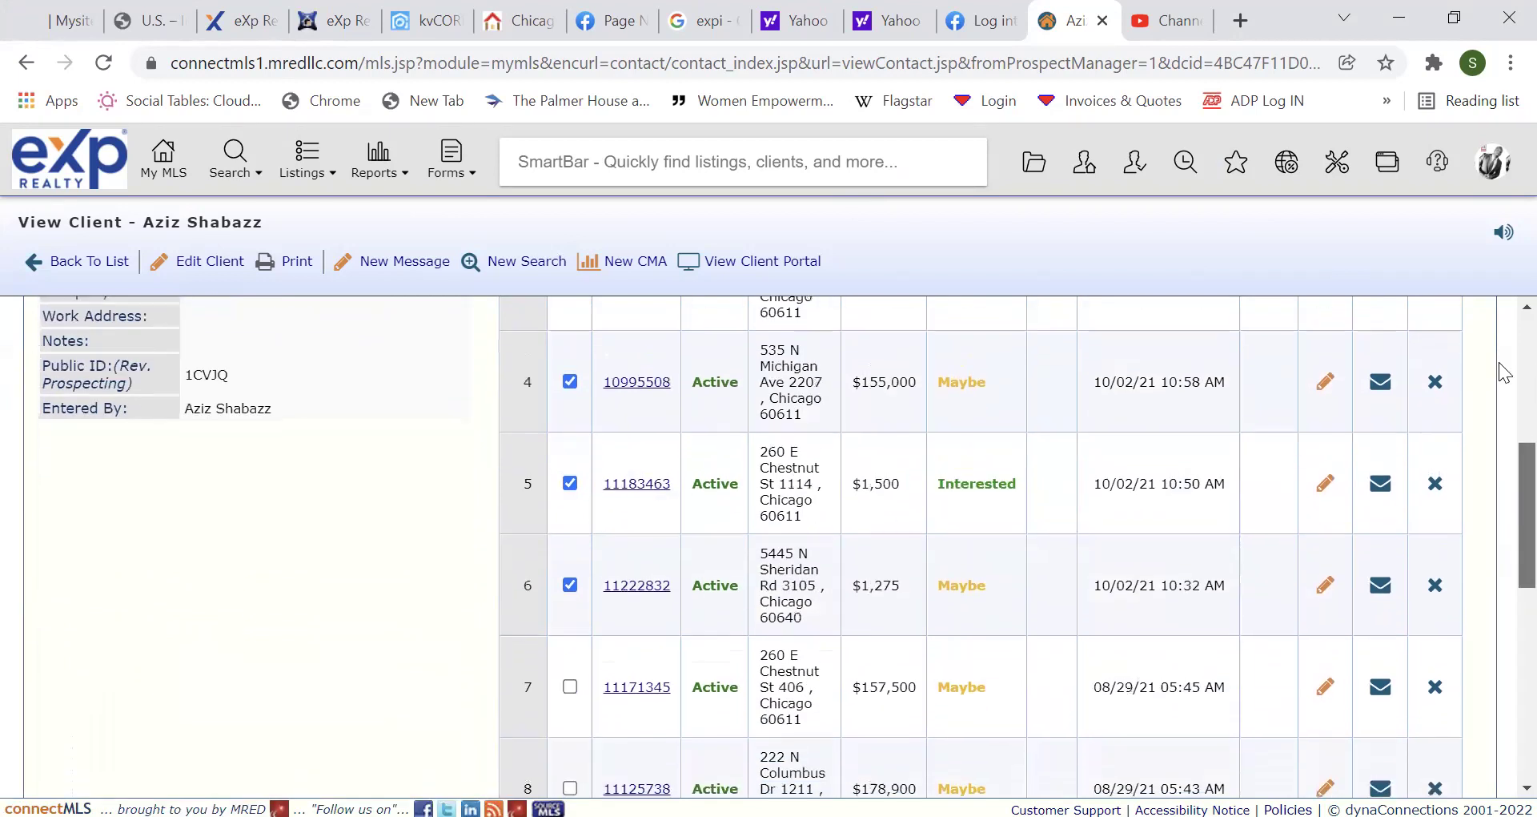
{"action": "scroll", "coordinate": [1500, 367], "scroll_direction": "up", "scroll_amount": 6}
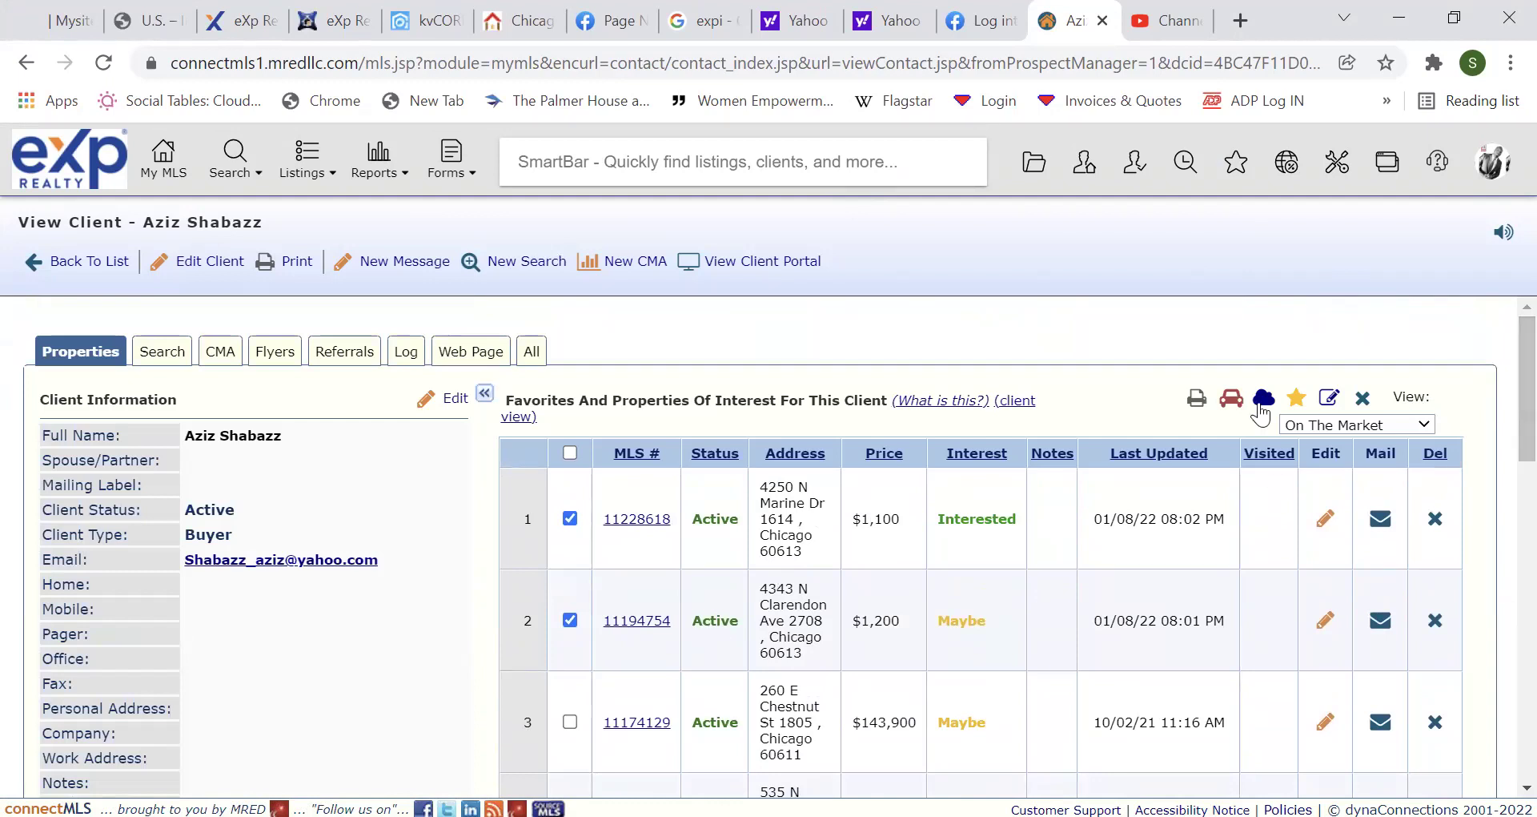
{"action": "left_click", "coordinate": [570, 722]}
{"action": "scroll", "coordinate": [1505, 496], "scroll_direction": "down", "scroll_amount": 2}
{"action": "scroll", "coordinate": [1505, 500], "scroll_direction": "down", "scroll_amount": 4}
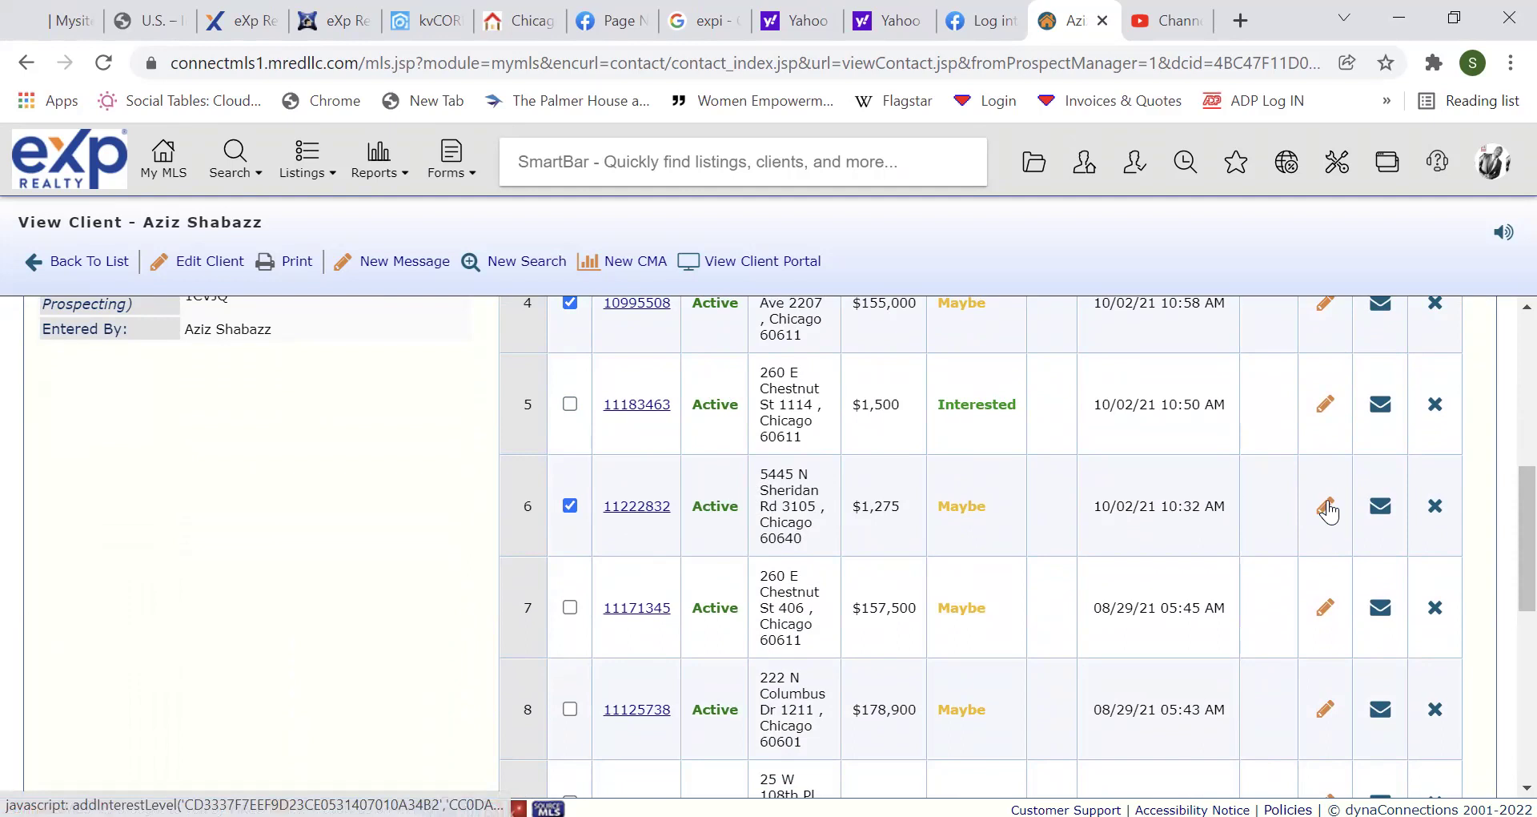
{"action": "left_click", "coordinate": [1326, 509]}
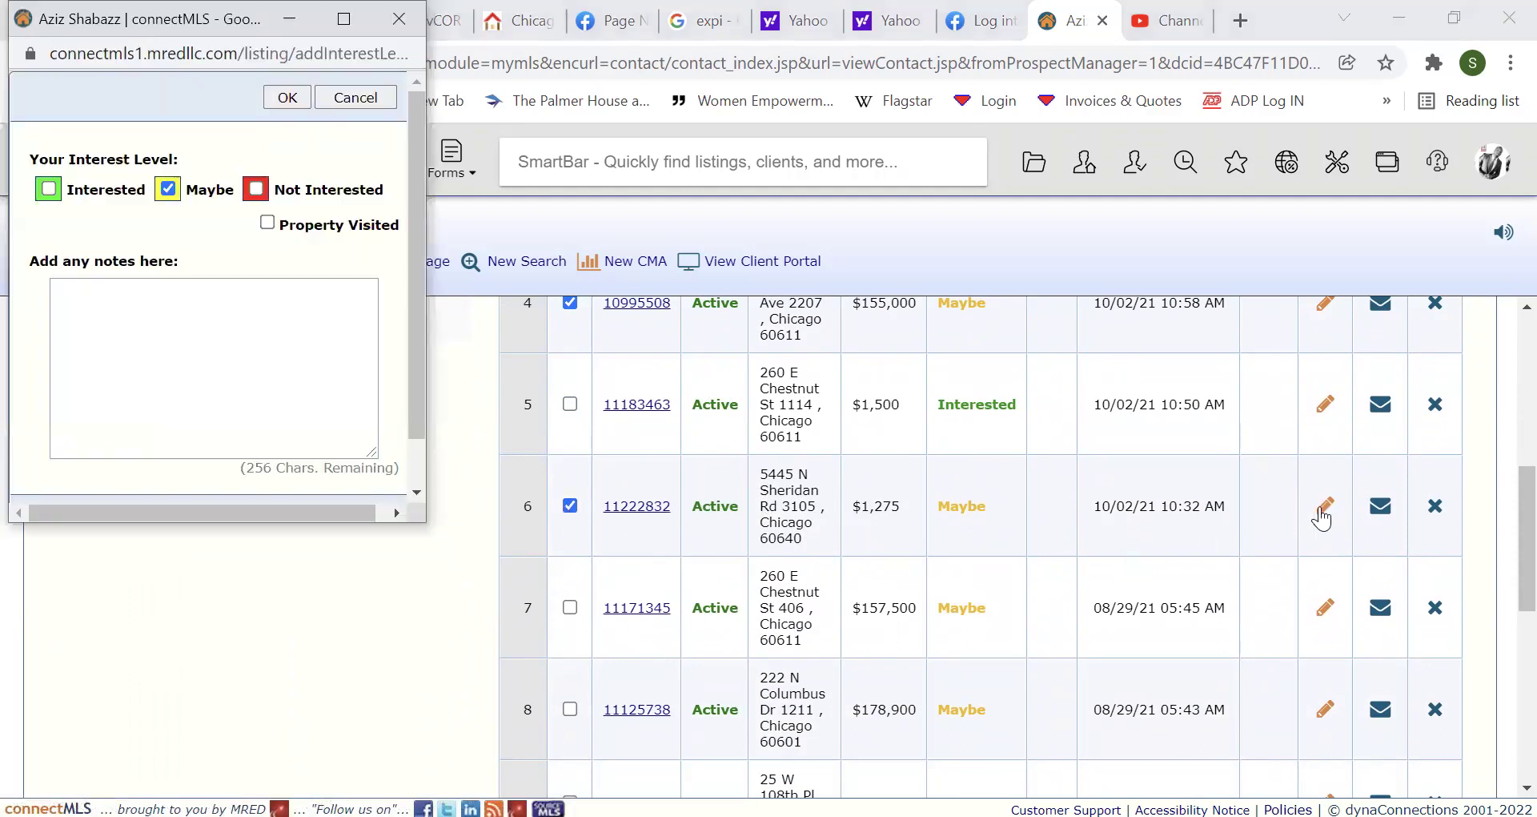
{"action": "left_click", "coordinate": [273, 341]}
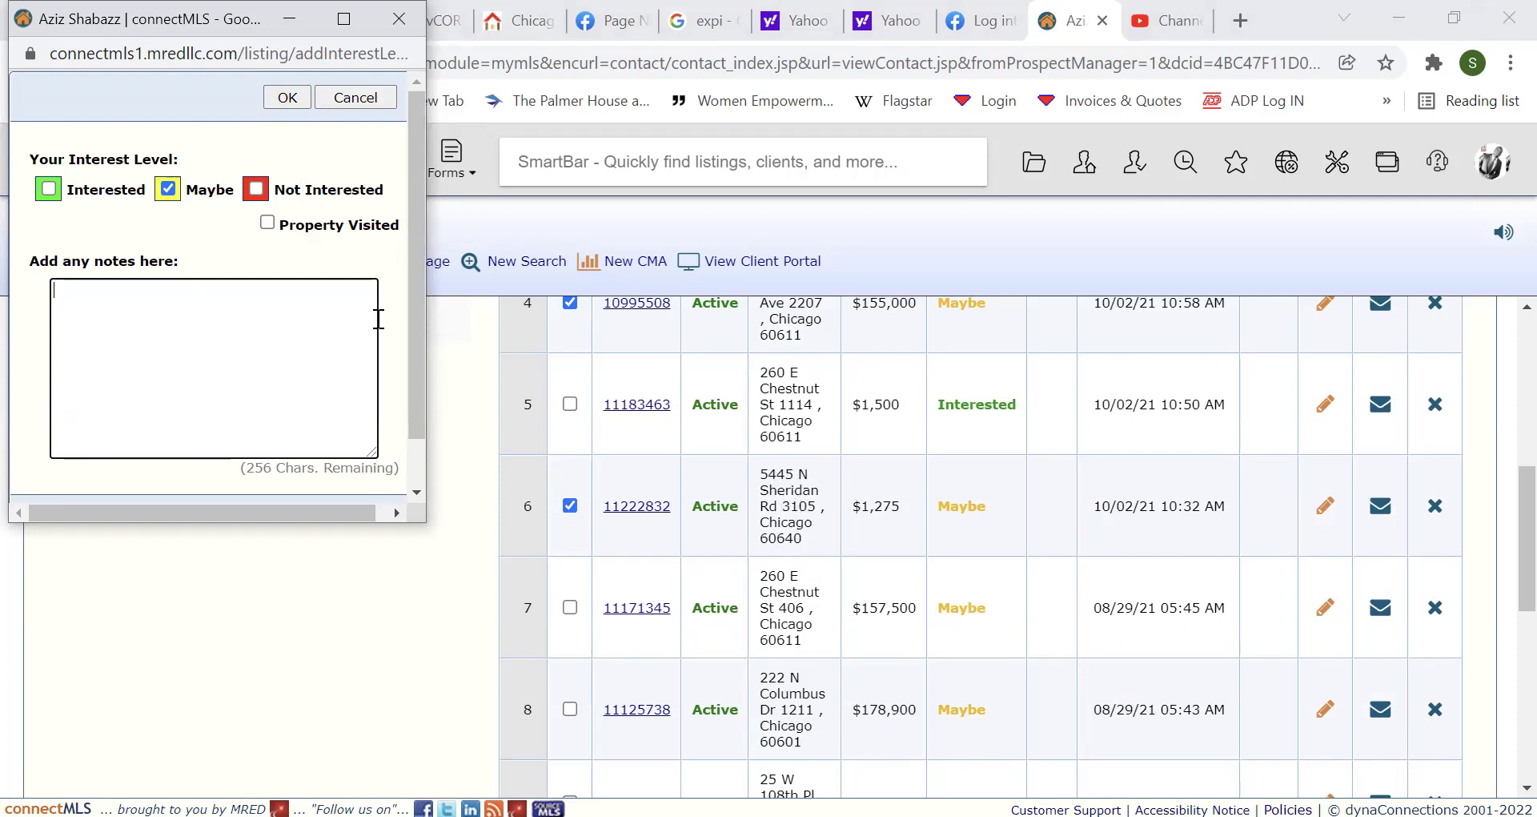
{"action": "left_click", "coordinate": [287, 97]}
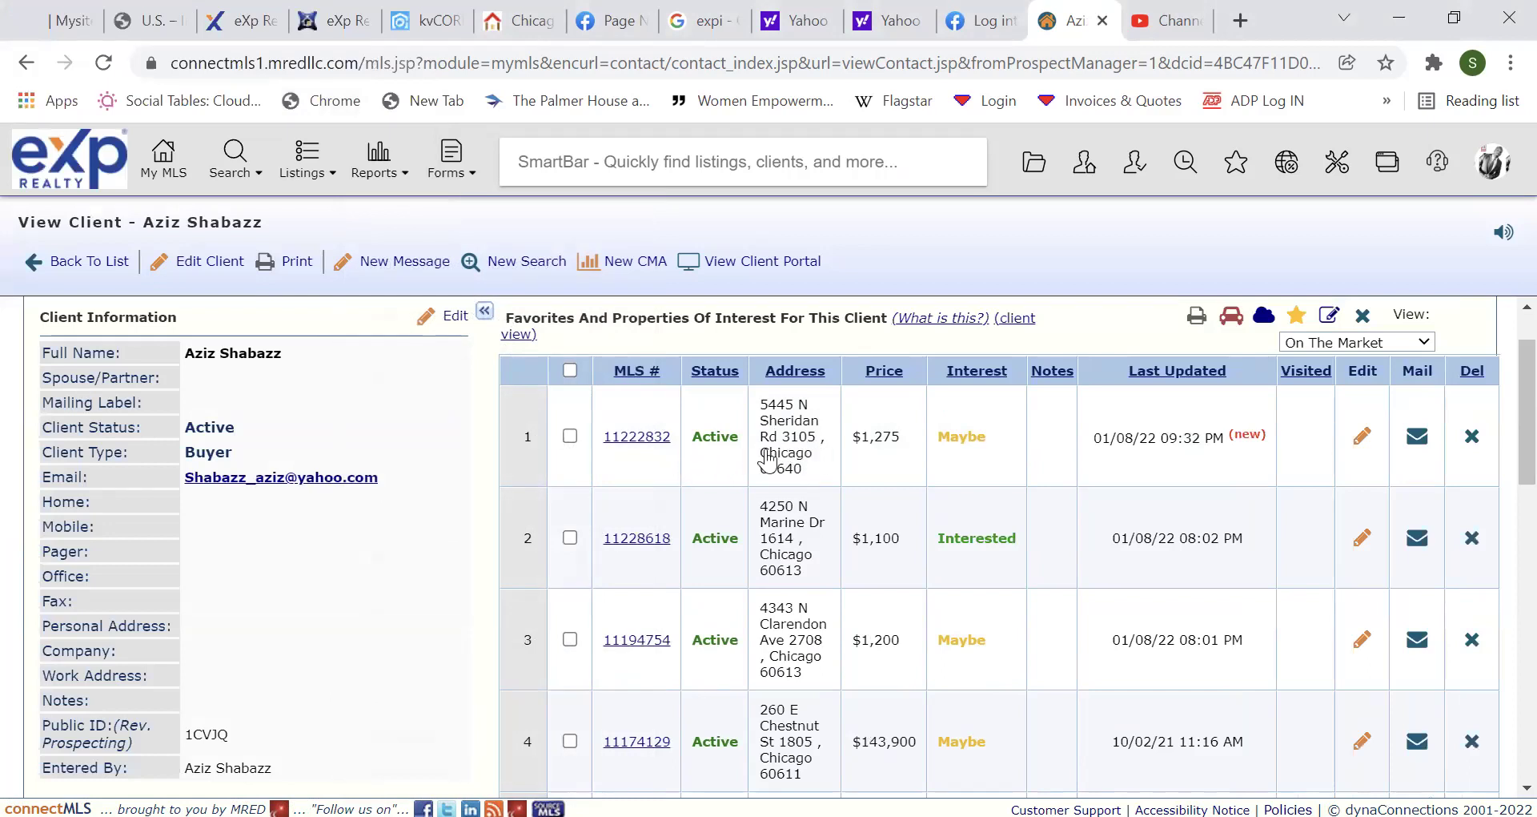
{"action": "left_click_drag", "start_coordinate": [1504, 427], "coordinate": [1500, 550]}
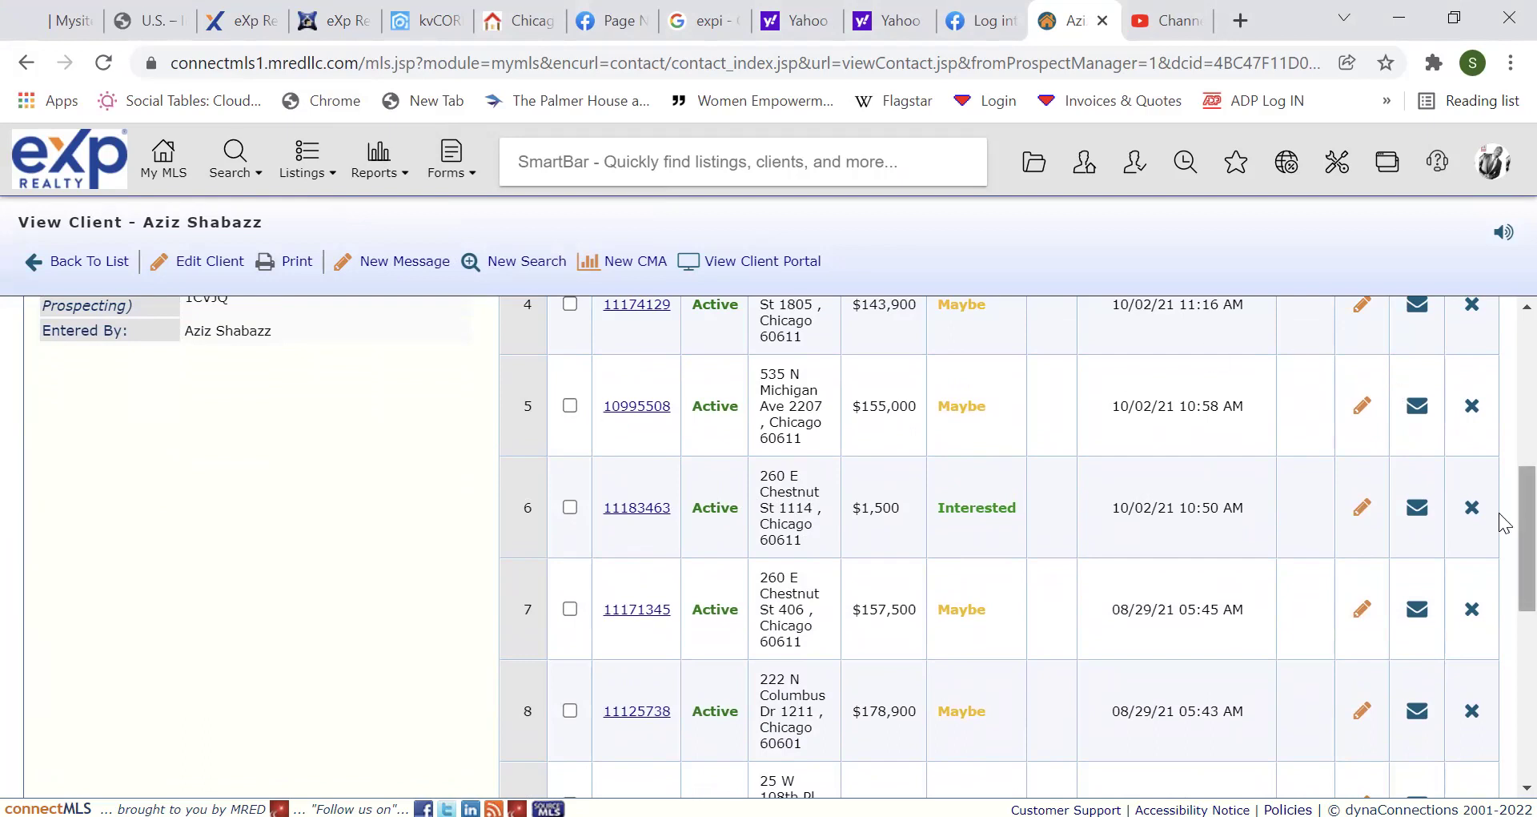
{"action": "left_click_drag", "start_coordinate": [1504, 535], "coordinate": [1505, 398]}
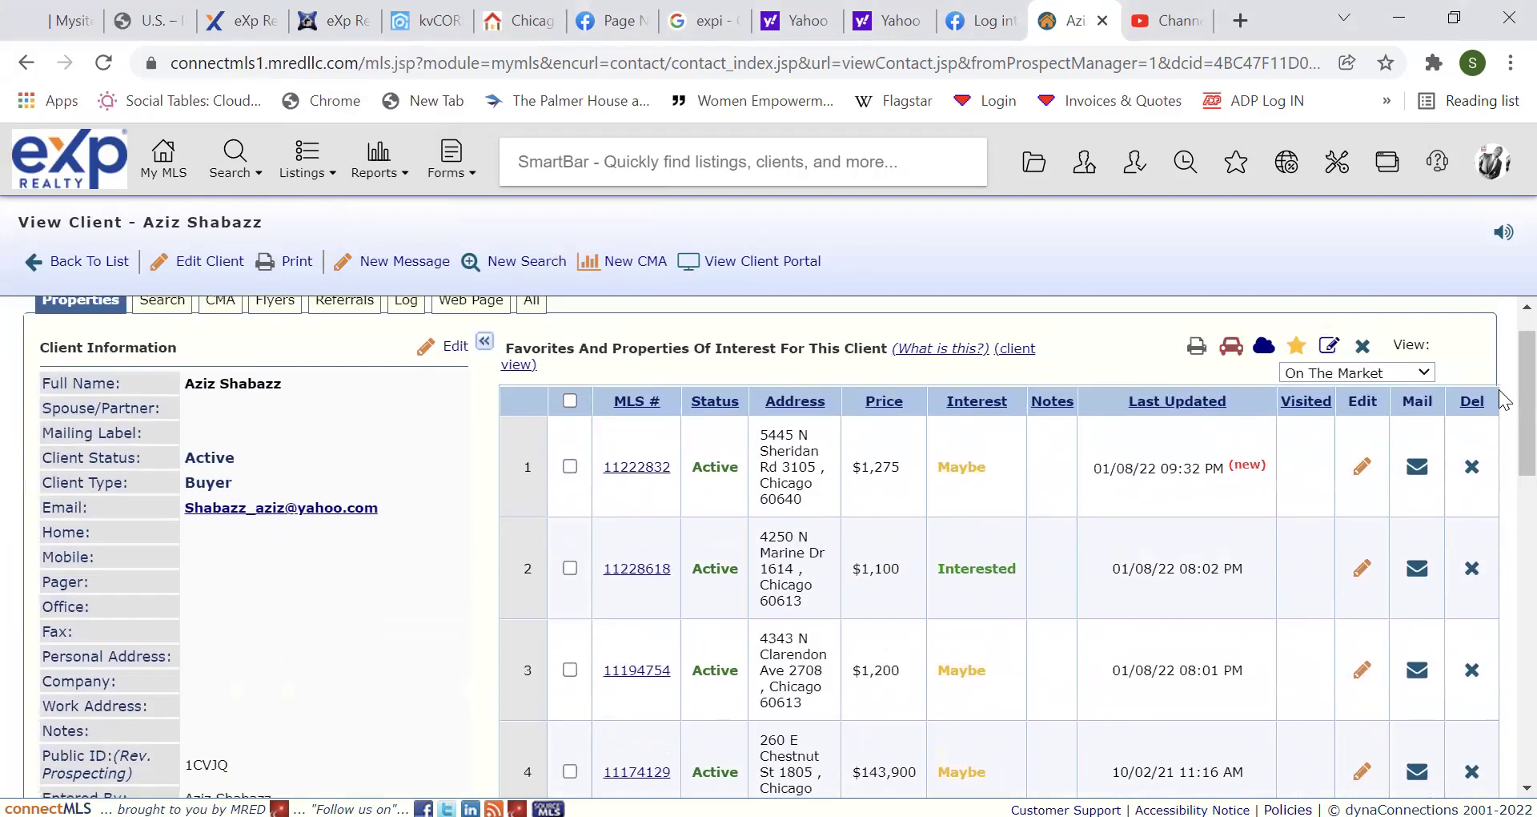
{"action": "left_click", "coordinate": [570, 469]}
{"action": "left_click", "coordinate": [570, 569]}
{"action": "scroll", "coordinate": [1503, 465], "scroll_direction": "down", "scroll_amount": 3}
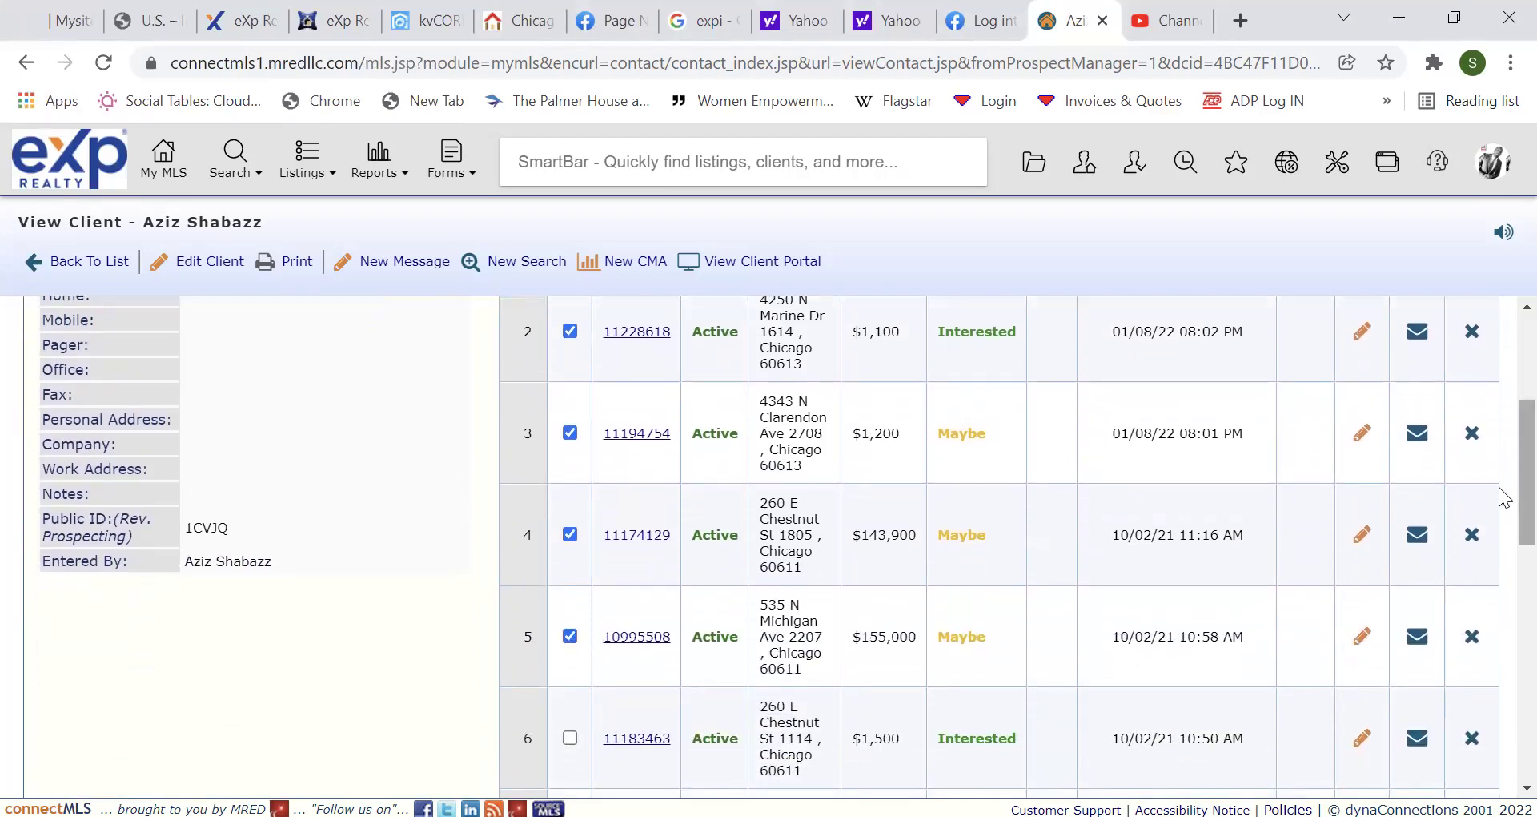
{"action": "scroll", "coordinate": [1499, 491], "scroll_direction": "up", "scroll_amount": 4}
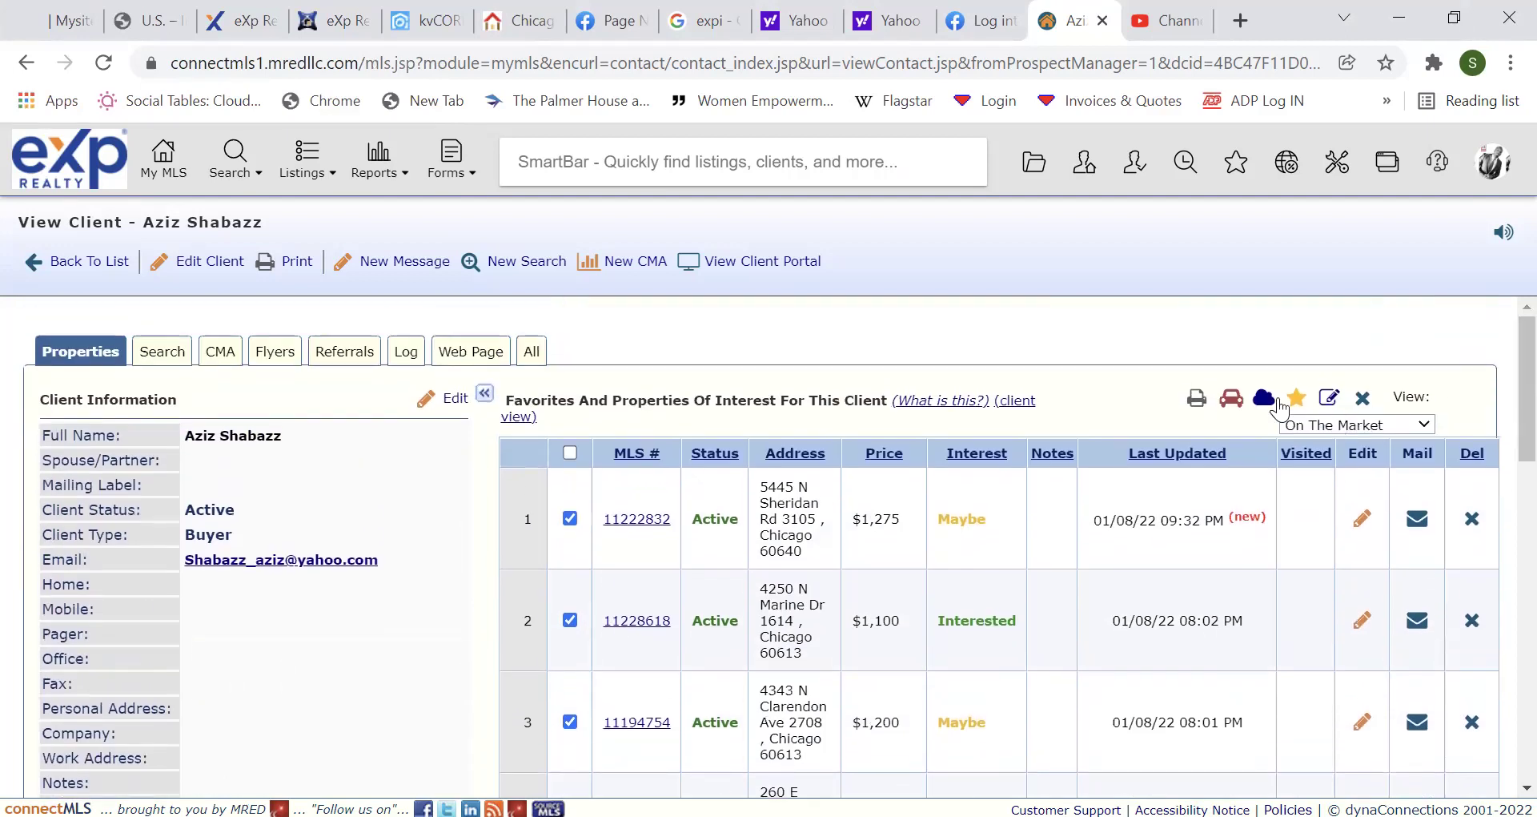
Open a Buyer Tour of the five selected listings, then go back to the My MLS dashboard.
{"action": "left_click", "coordinate": [1231, 398]}
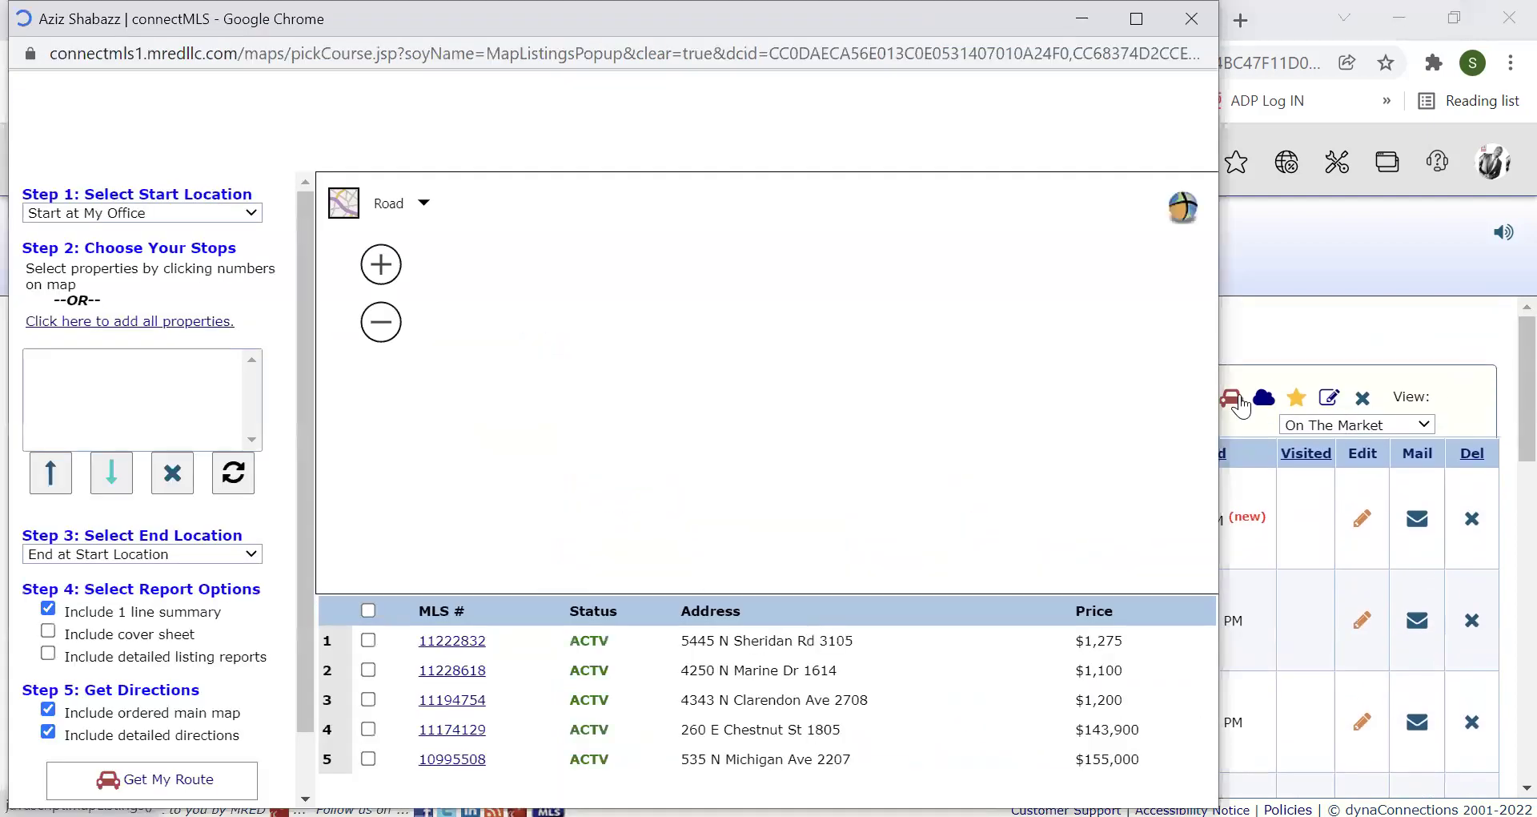
{"action": "left_click", "coordinate": [1505, 401]}
{"action": "scroll", "coordinate": [1502, 408], "scroll_direction": "up", "scroll_amount": 2}
{"action": "scroll", "coordinate": [1502, 409], "scroll_direction": "down", "scroll_amount": 3}
{"action": "scroll", "coordinate": [1502, 473], "scroll_direction": "down", "scroll_amount": 3}
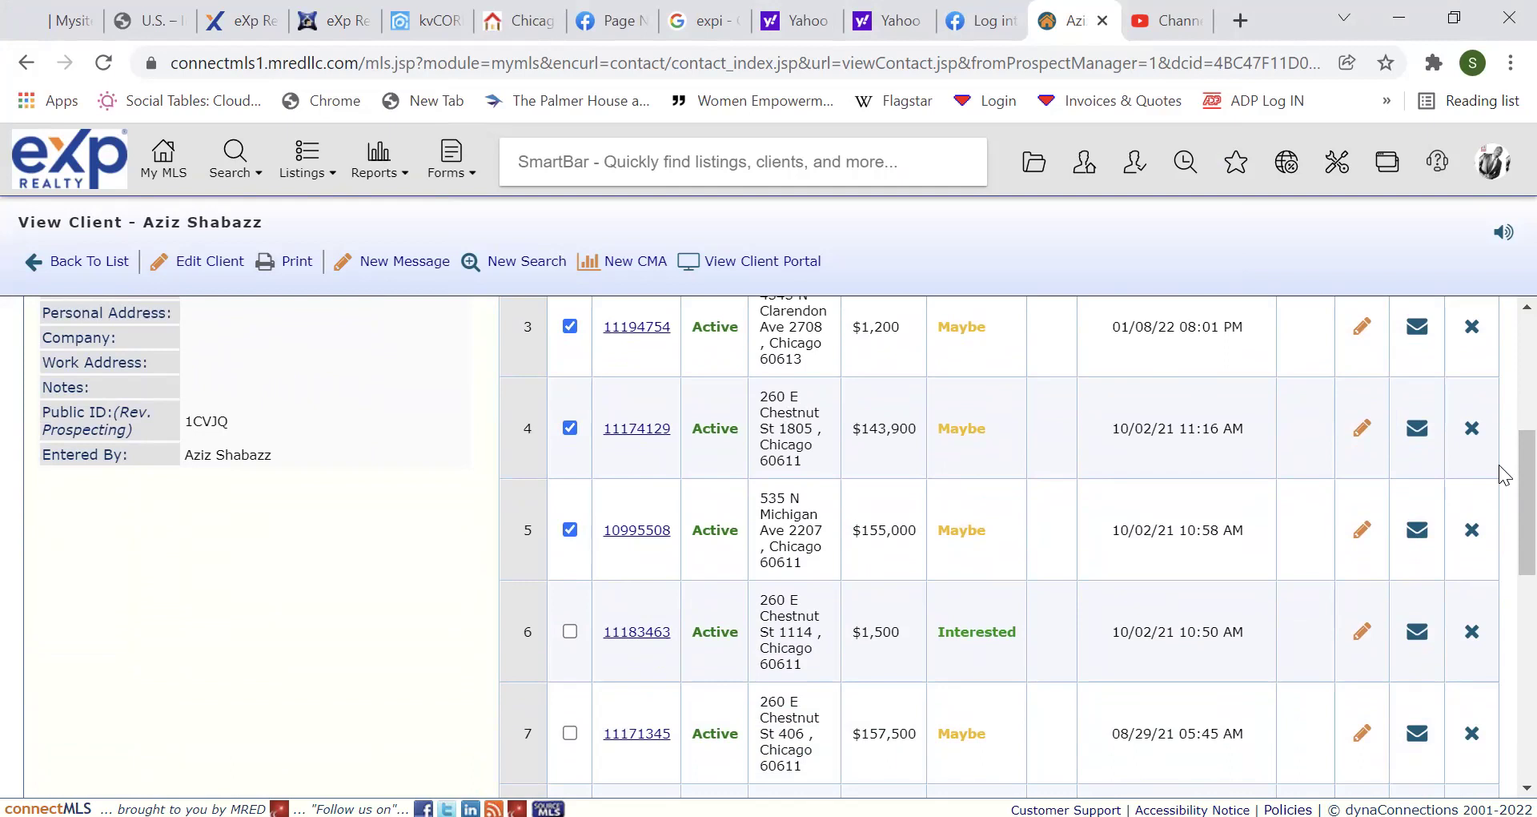
{"action": "left_click_drag", "start_coordinate": [1502, 481], "coordinate": [1499, 346]}
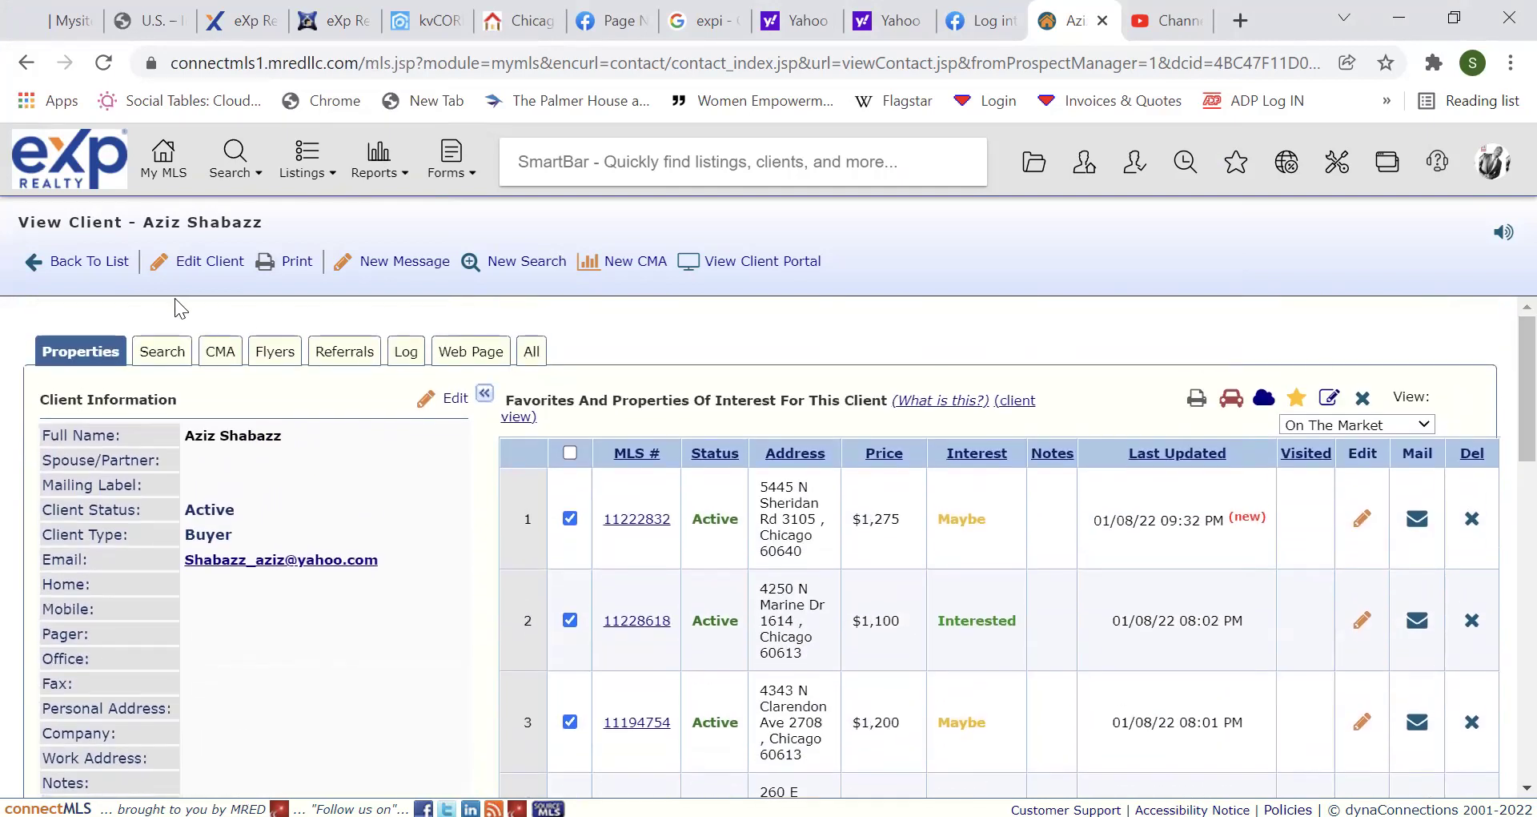
{"action": "left_click", "coordinate": [165, 157]}
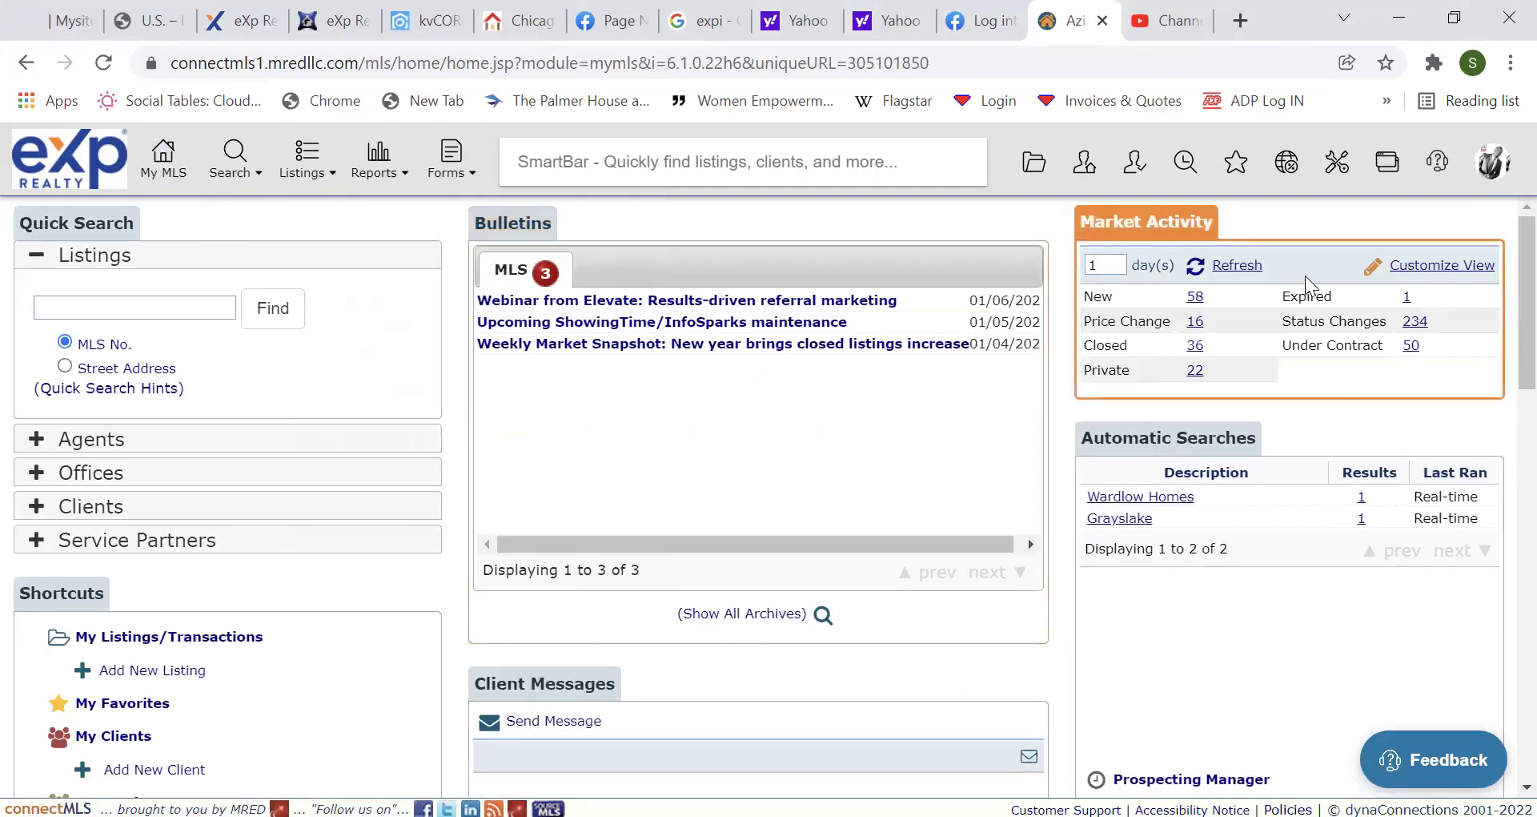
{"action": "scroll", "coordinate": [1505, 332], "scroll_direction": "down", "scroll_amount": 2}
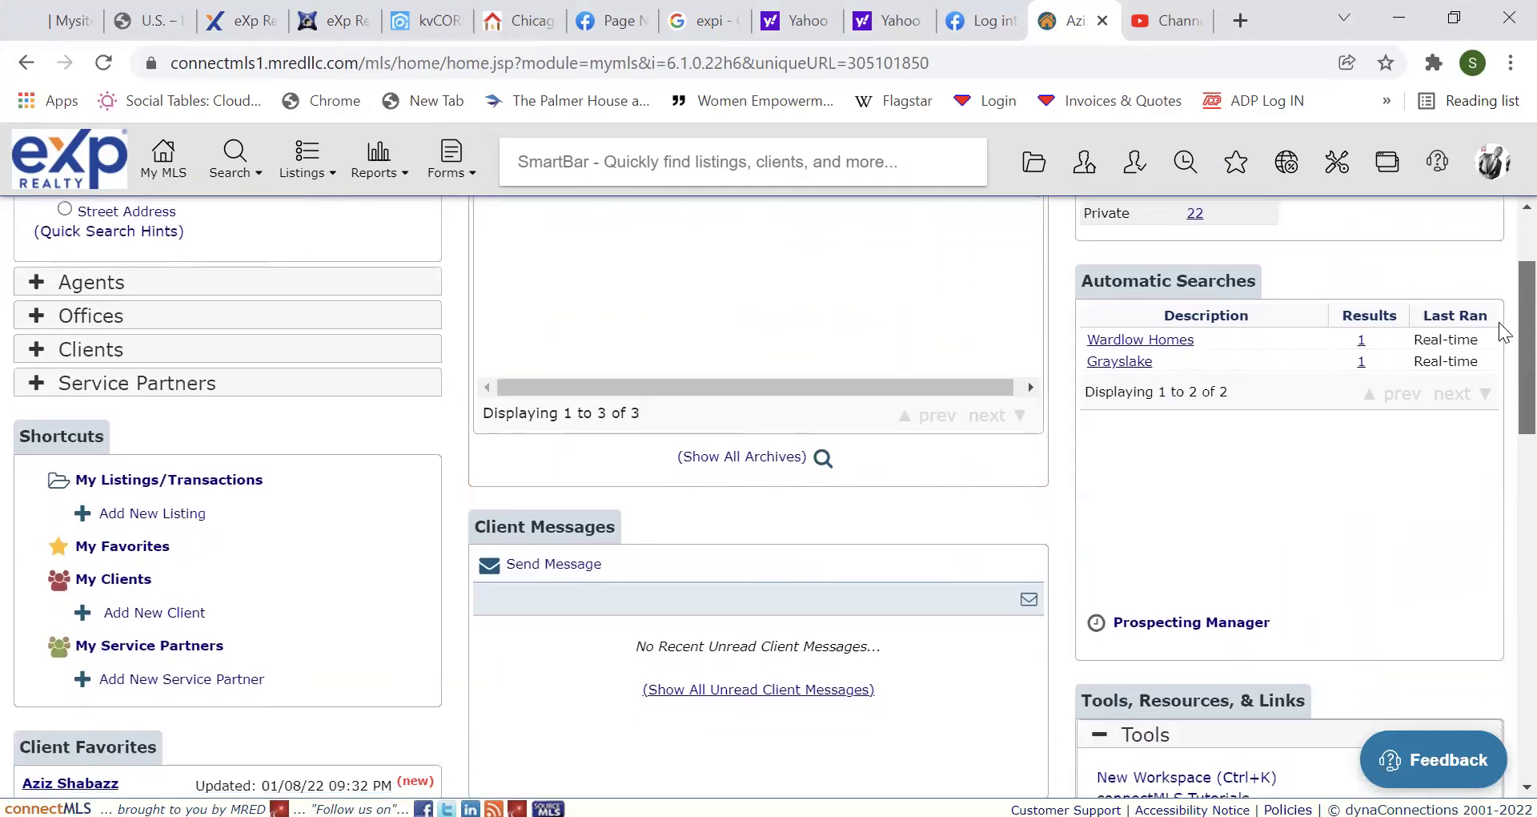
{"action": "scroll", "coordinate": [1501, 400], "scroll_direction": "down", "scroll_amount": 6}
{"action": "scroll", "coordinate": [1506, 327], "scroll_direction": "up", "scroll_amount": 6}
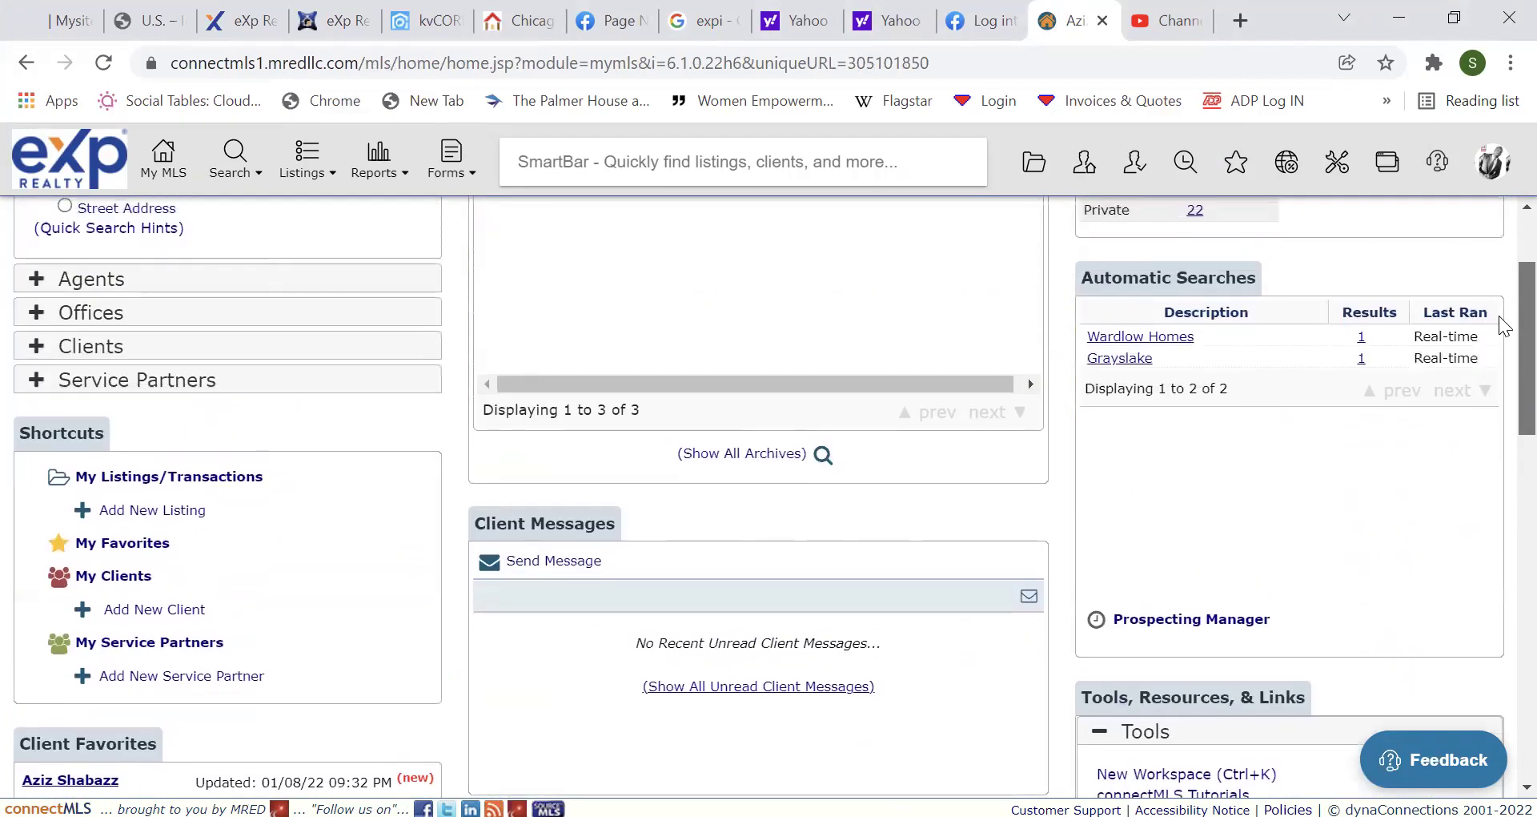
{"action": "scroll", "coordinate": [1506, 321], "scroll_direction": "up", "scroll_amount": 1}
{"action": "scroll", "coordinate": [1504, 314], "scroll_direction": "up", "scroll_amount": 1}
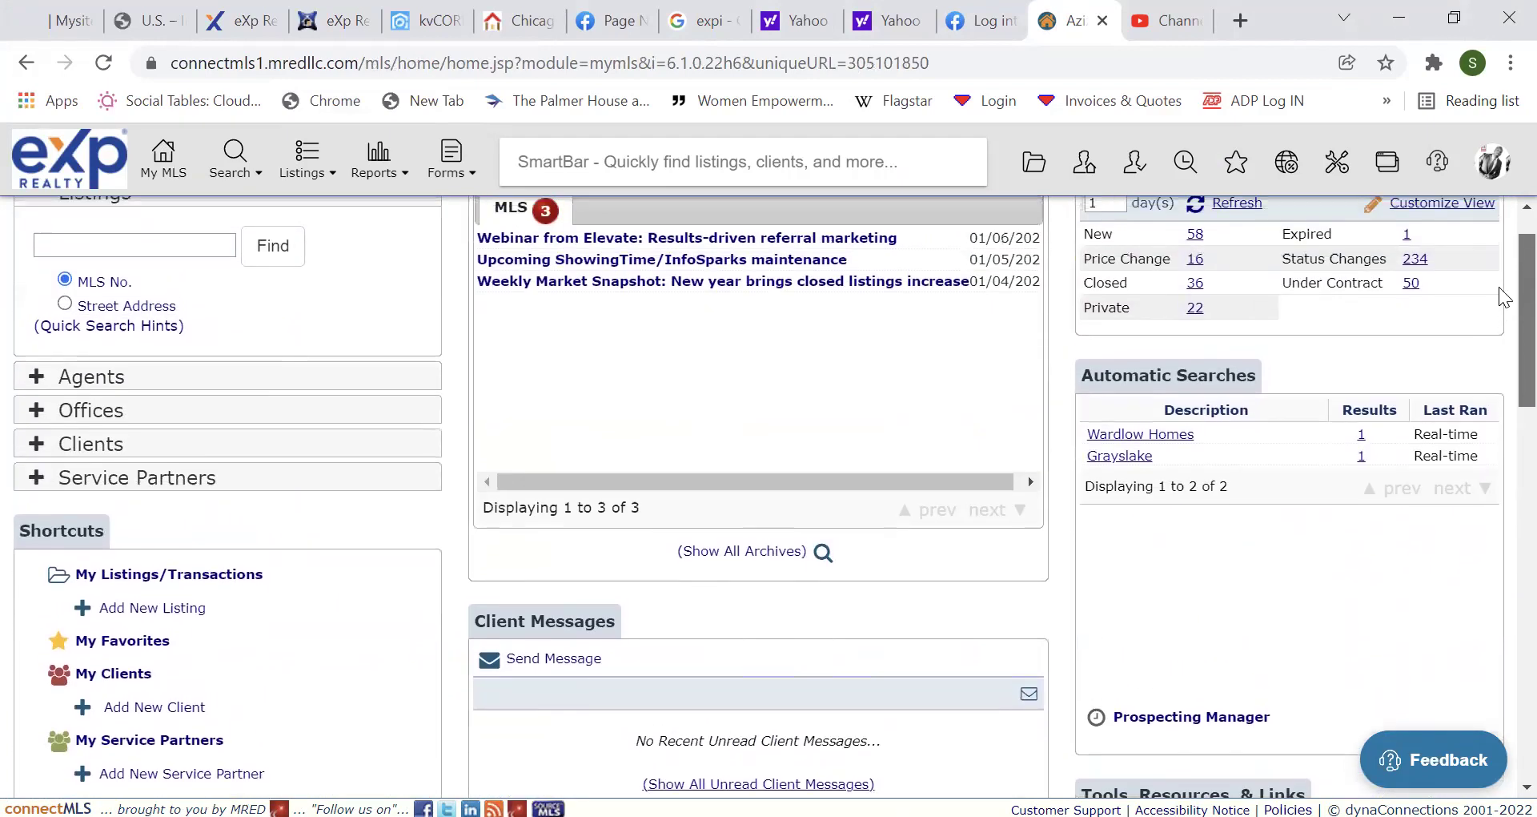
{"action": "scroll", "coordinate": [1501, 359], "scroll_direction": "down", "scroll_amount": 5}
{"action": "scroll", "coordinate": [1504, 412], "scroll_direction": "down", "scroll_amount": 1}
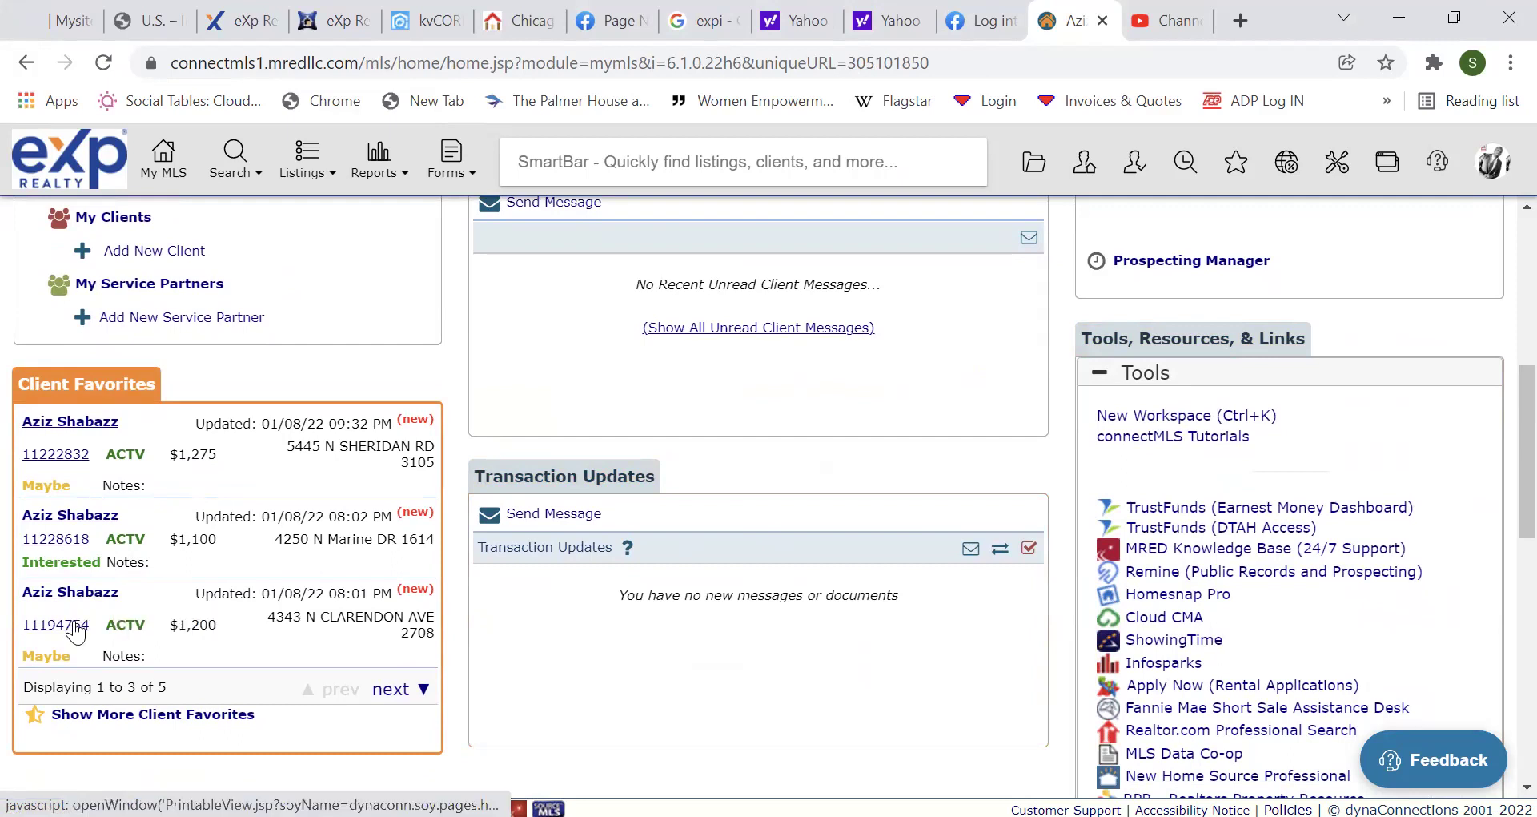
{"action": "left_click", "coordinate": [76, 631]}
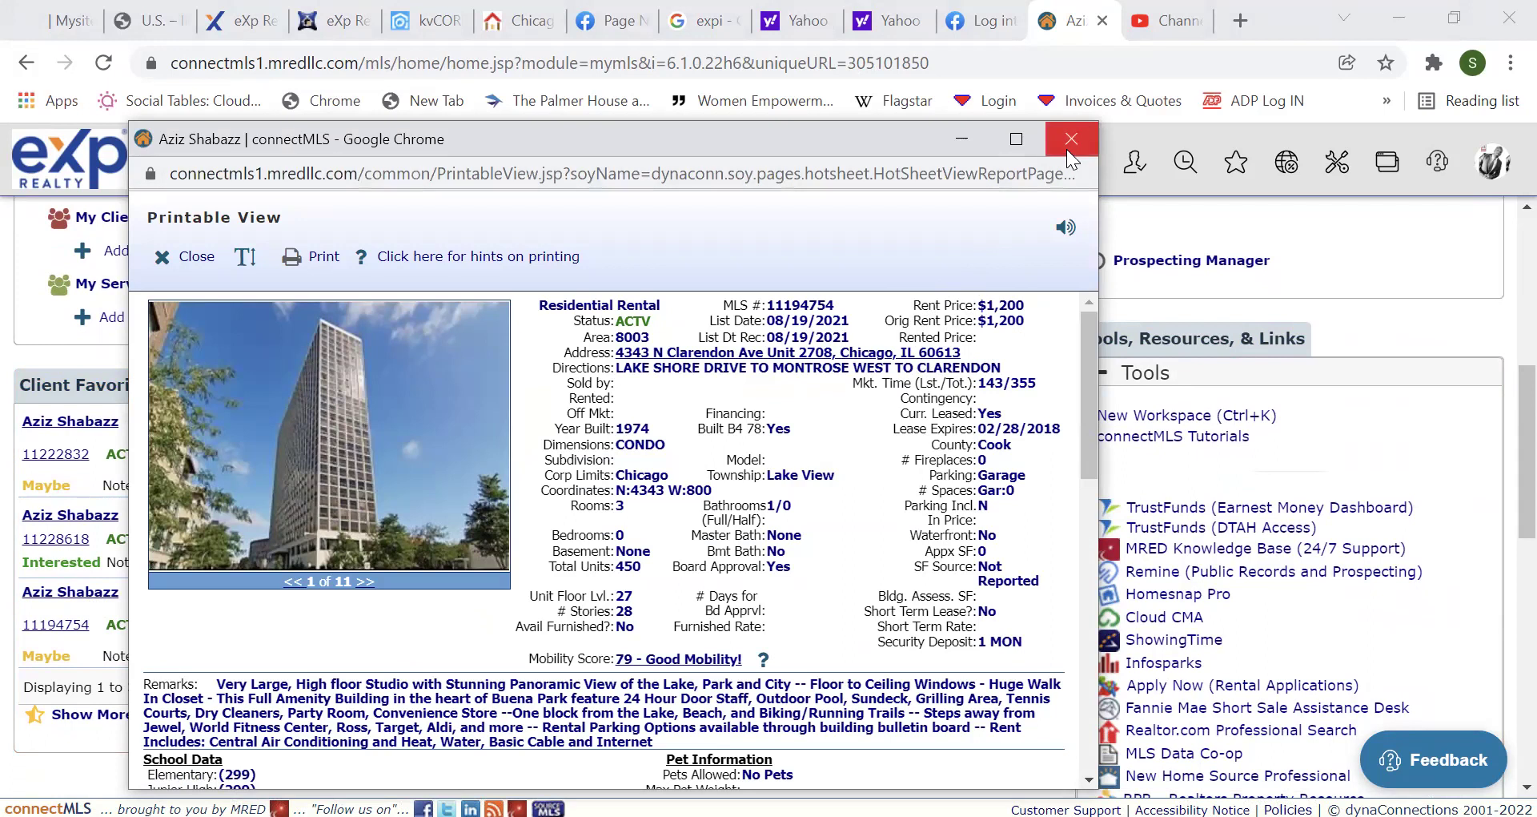
{"action": "left_click", "coordinate": [1070, 140]}
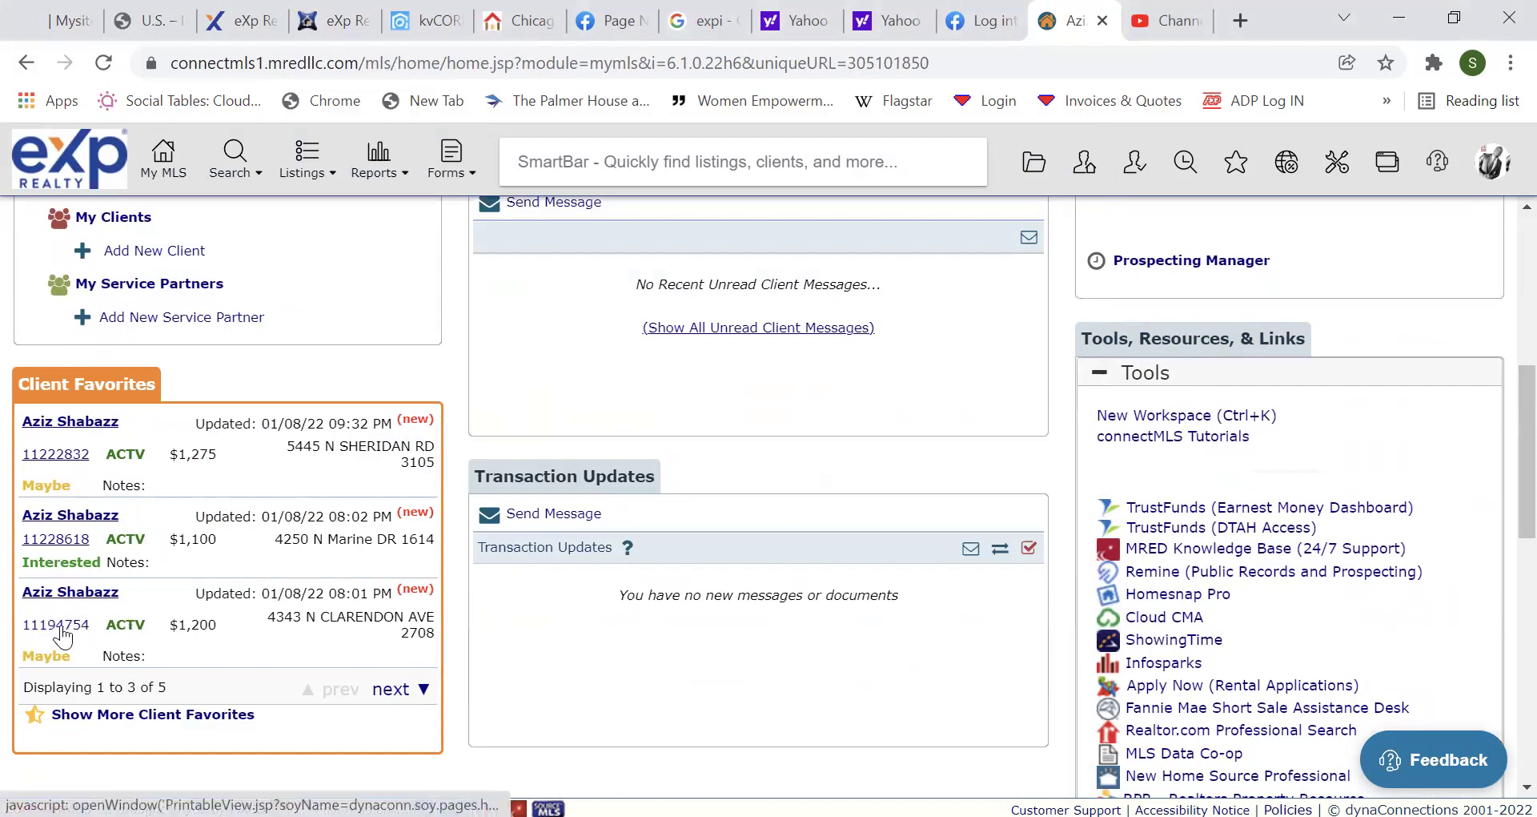
Open the client's page and view listing 11222832's full details maximized.
{"action": "left_click", "coordinate": [71, 596]}
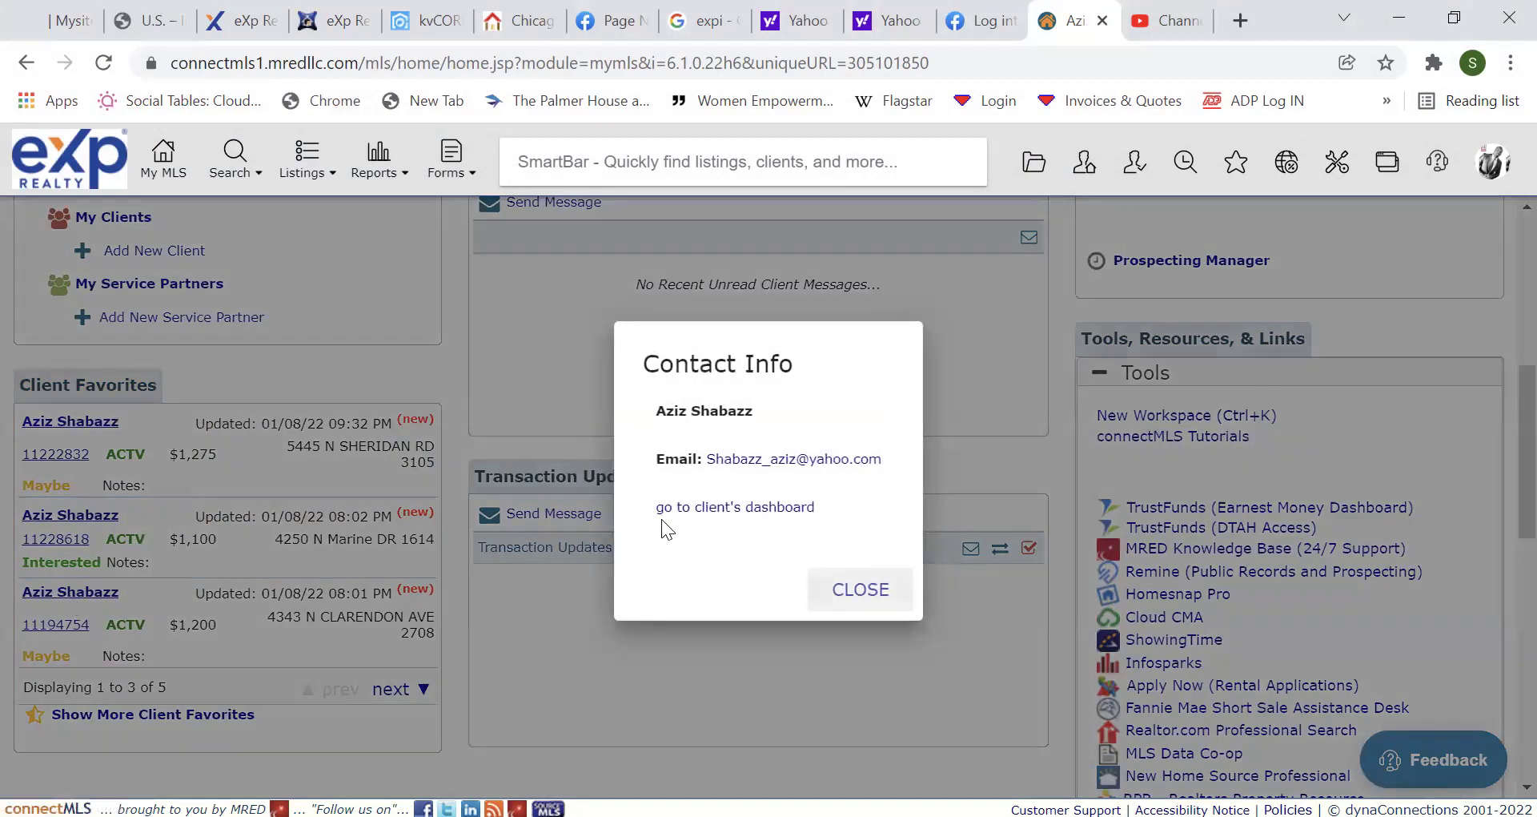
{"action": "left_click", "coordinate": [676, 516]}
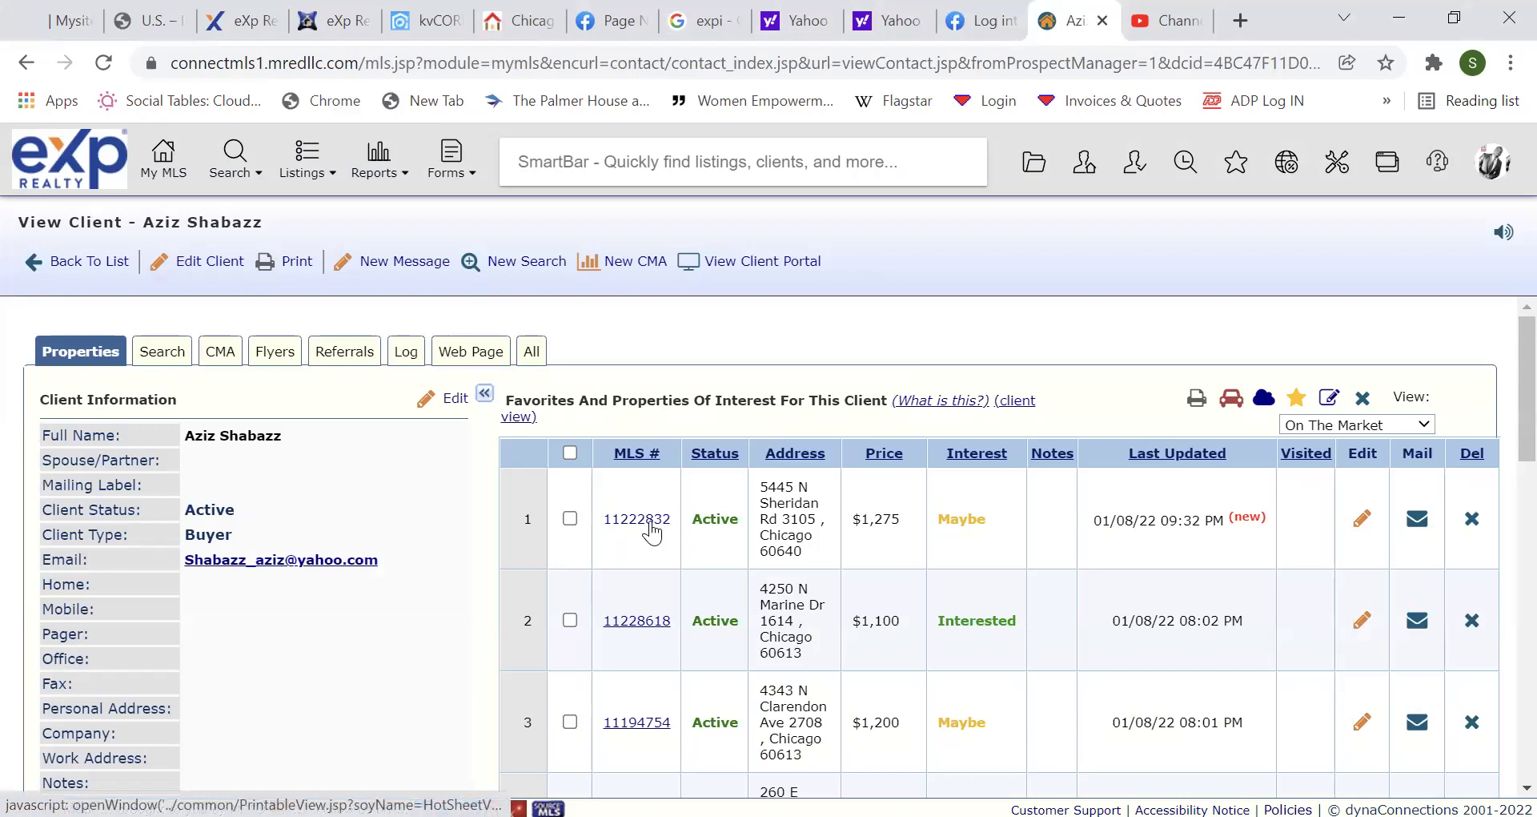
{"action": "left_click", "coordinate": [638, 519]}
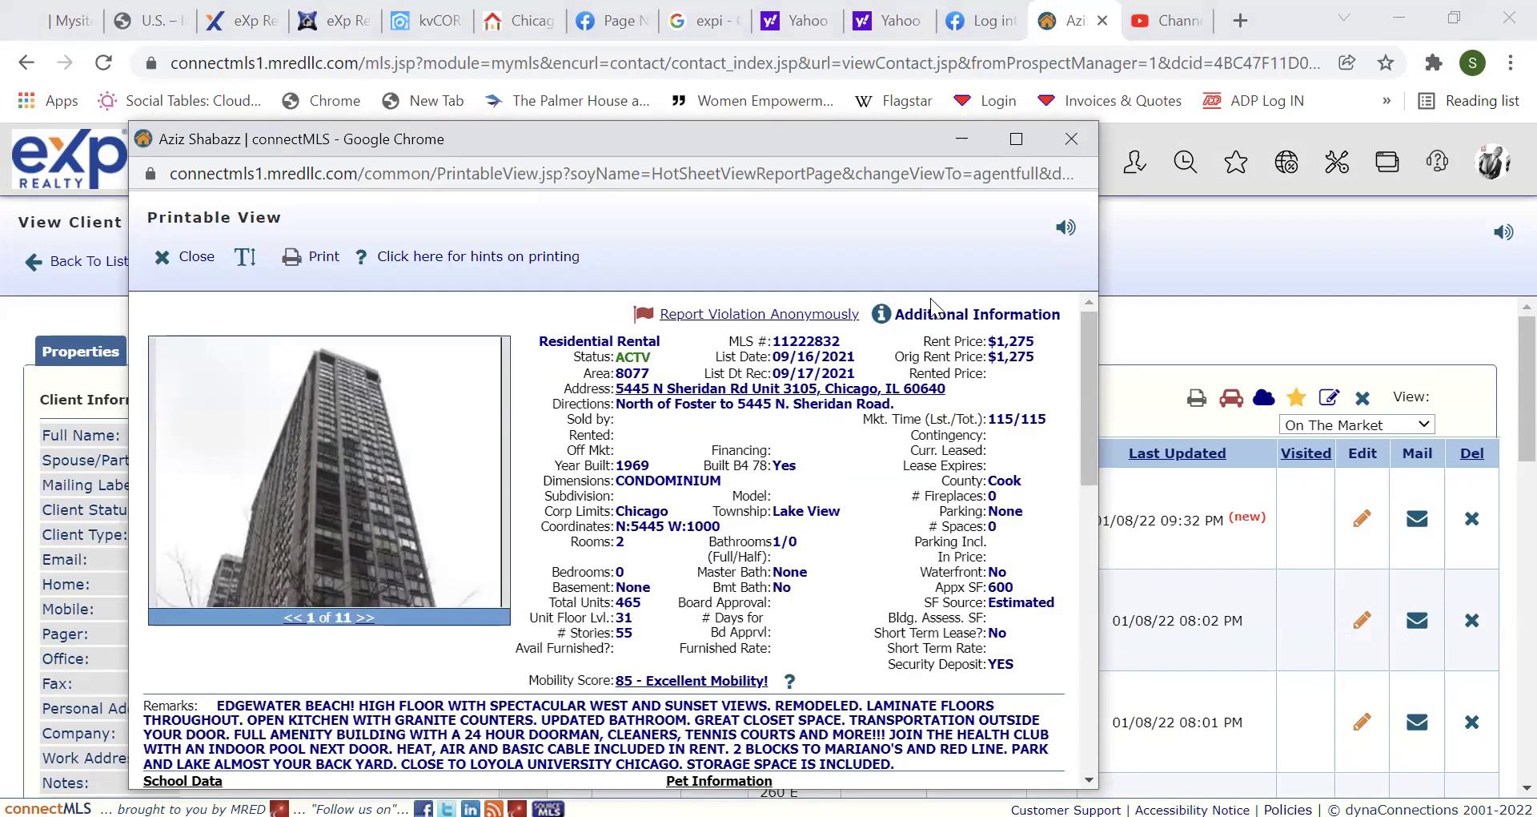
{"action": "left_click", "coordinate": [1018, 149]}
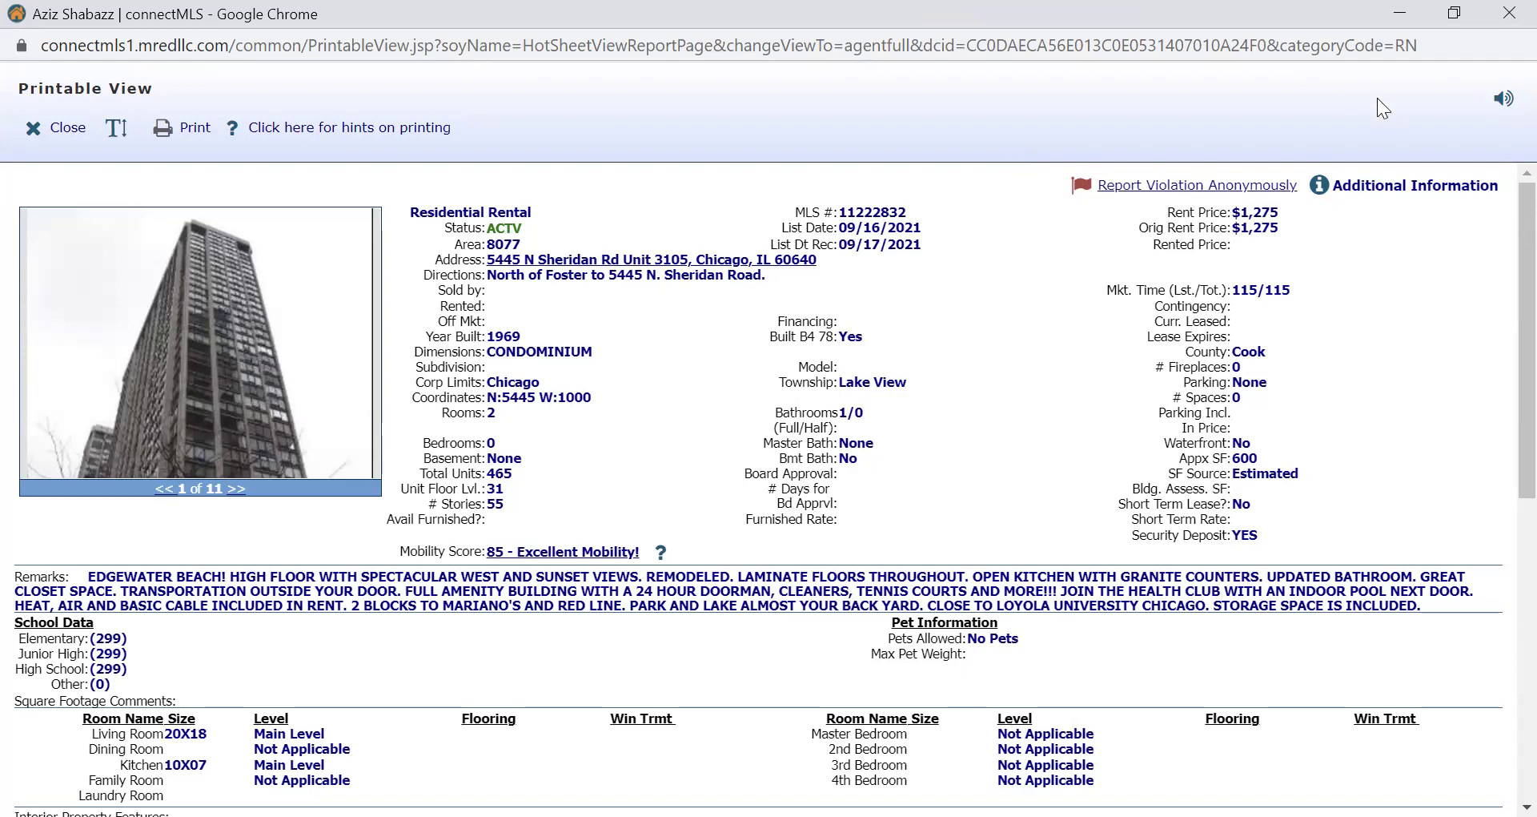
Review the listing's Listing & Property History report, then close both popups.
{"action": "left_click", "coordinate": [1397, 189]}
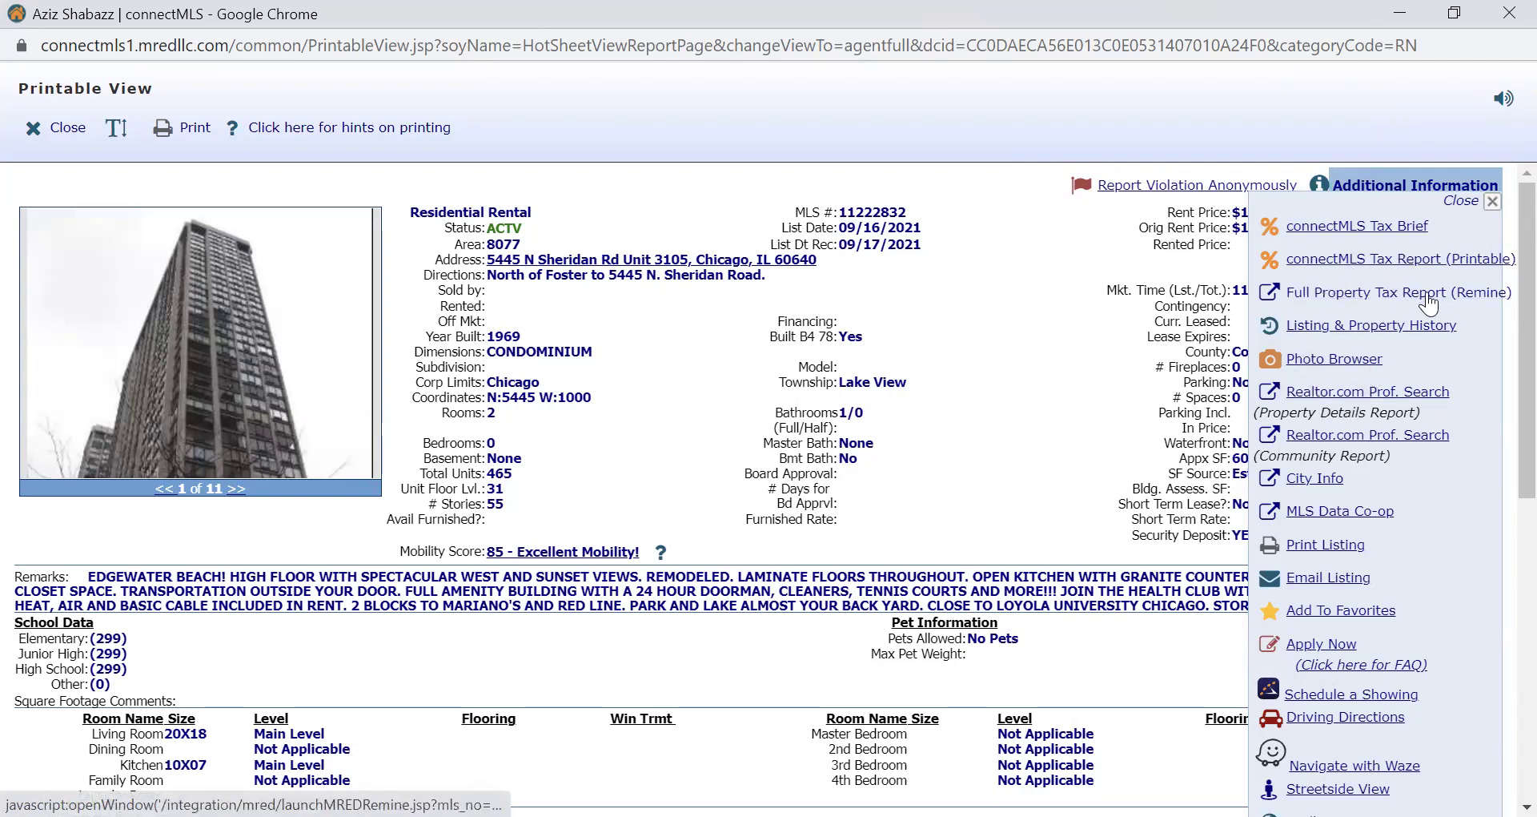
{"action": "scroll", "coordinate": [1499, 331], "scroll_direction": "down", "scroll_amount": 3}
{"action": "scroll", "coordinate": [1499, 454], "scroll_direction": "up", "scroll_amount": 3}
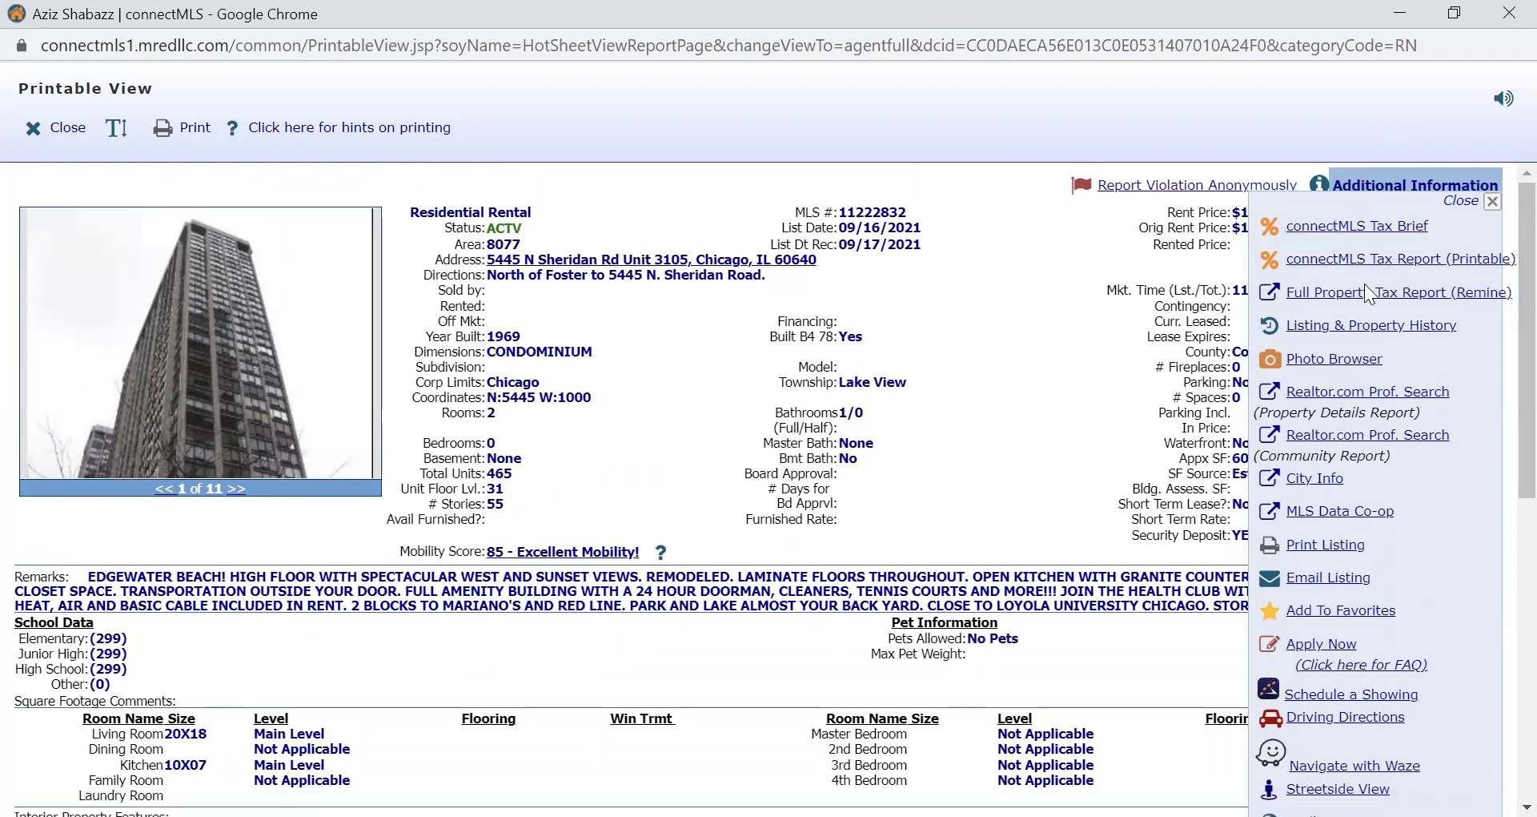
{"action": "left_click", "coordinate": [1352, 327]}
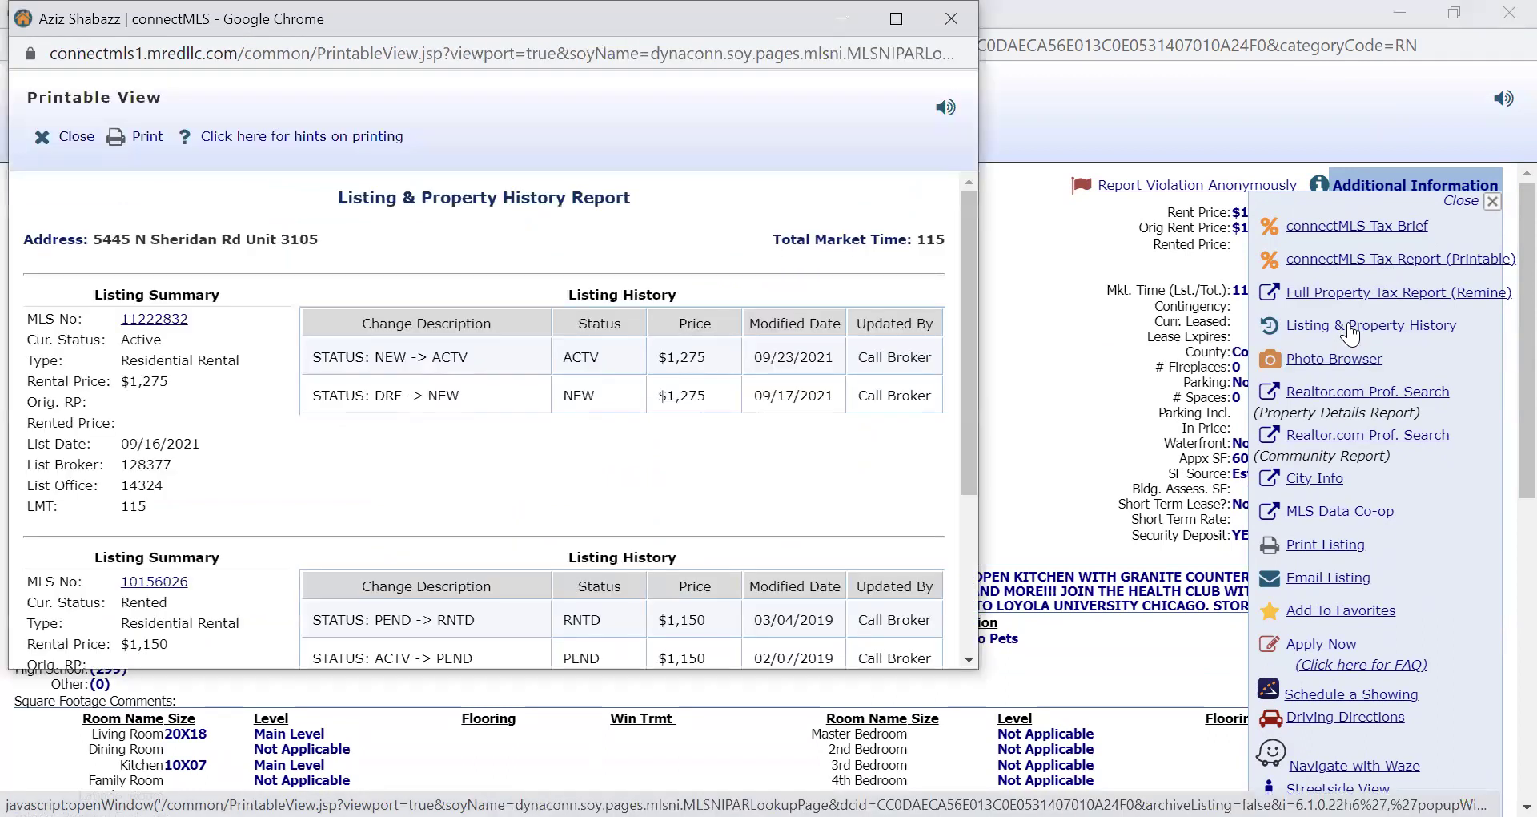
{"action": "left_click", "coordinate": [982, 282]}
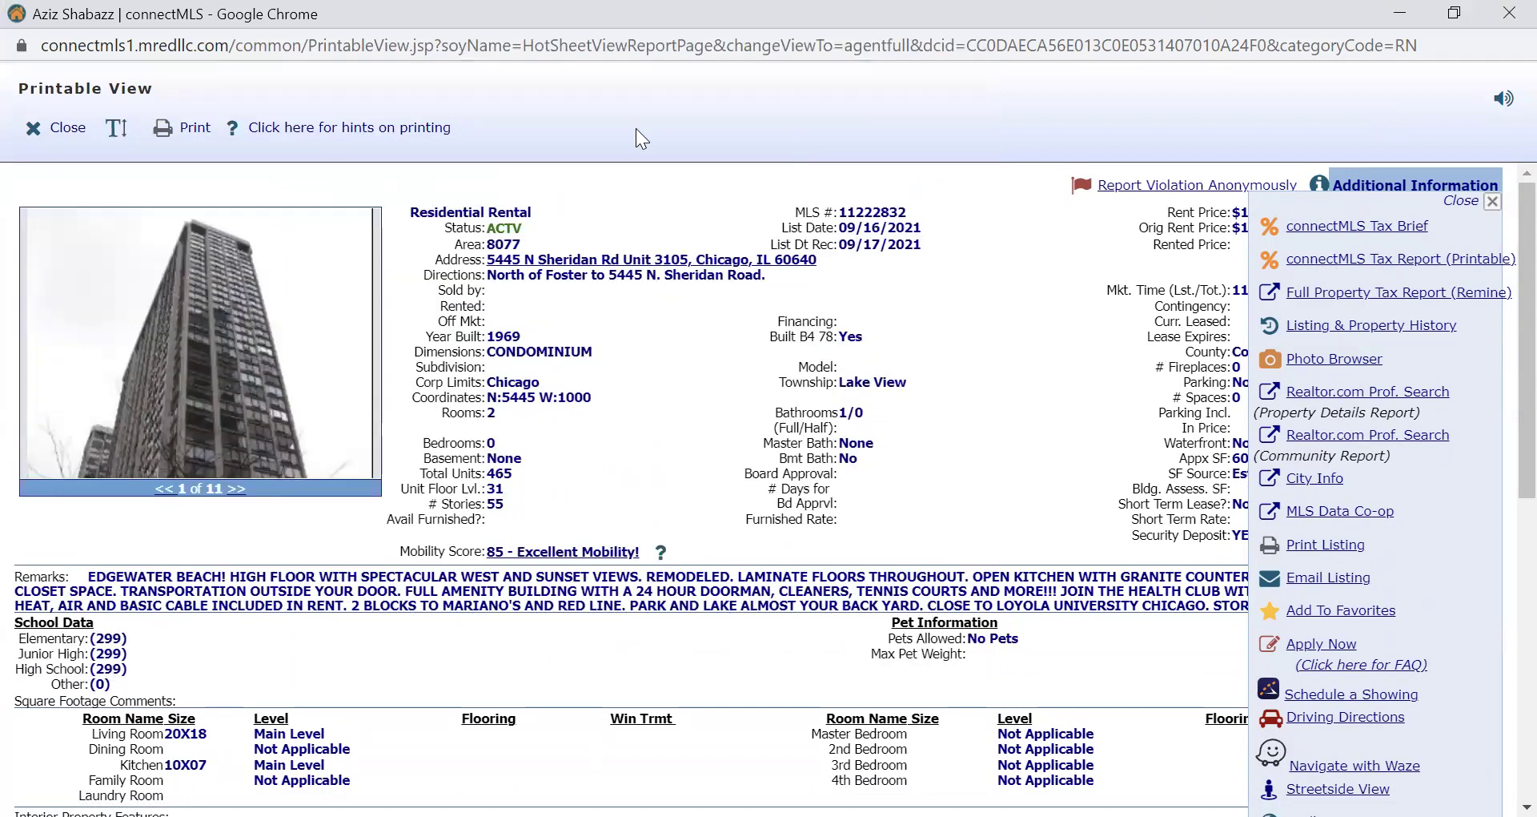
{"action": "left_click", "coordinate": [75, 129]}
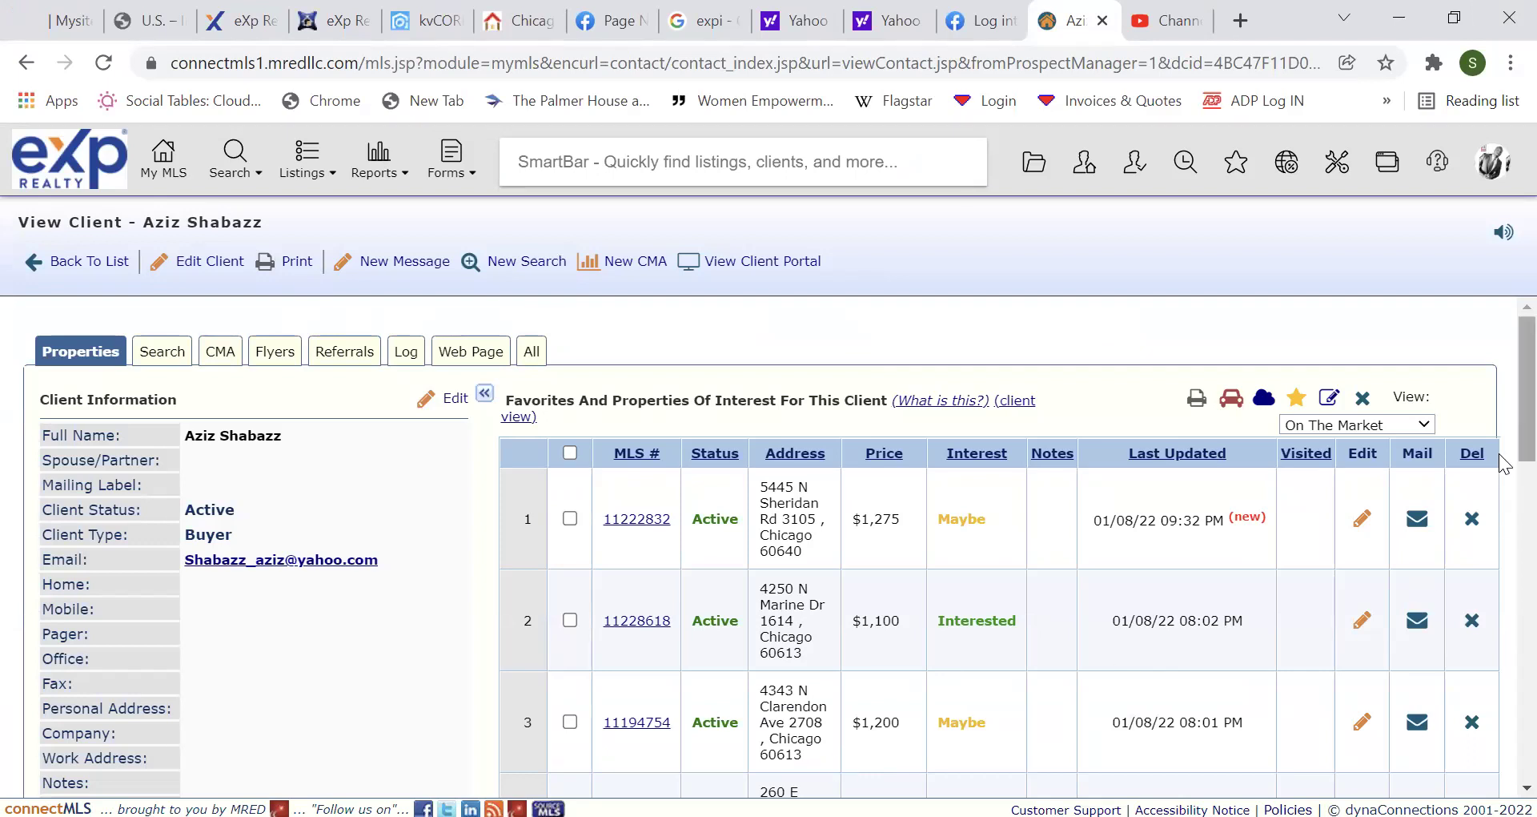
Open MLS 11174129's printable view full-screen and show its Listing & Property History report.
{"action": "scroll", "coordinate": [1501, 481], "scroll_direction": "down", "scroll_amount": 4}
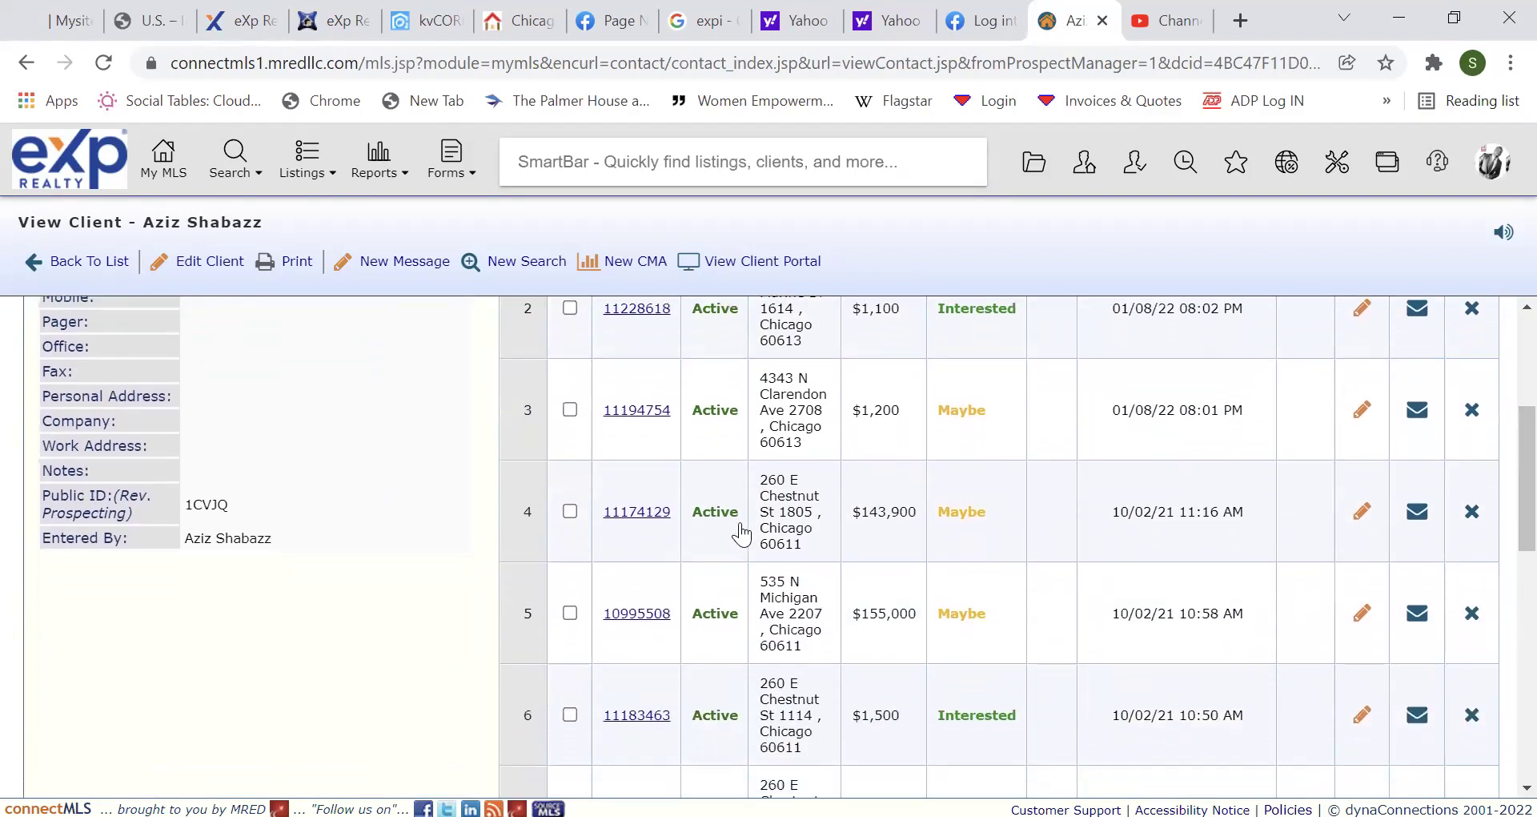
{"action": "left_click", "coordinate": [667, 513]}
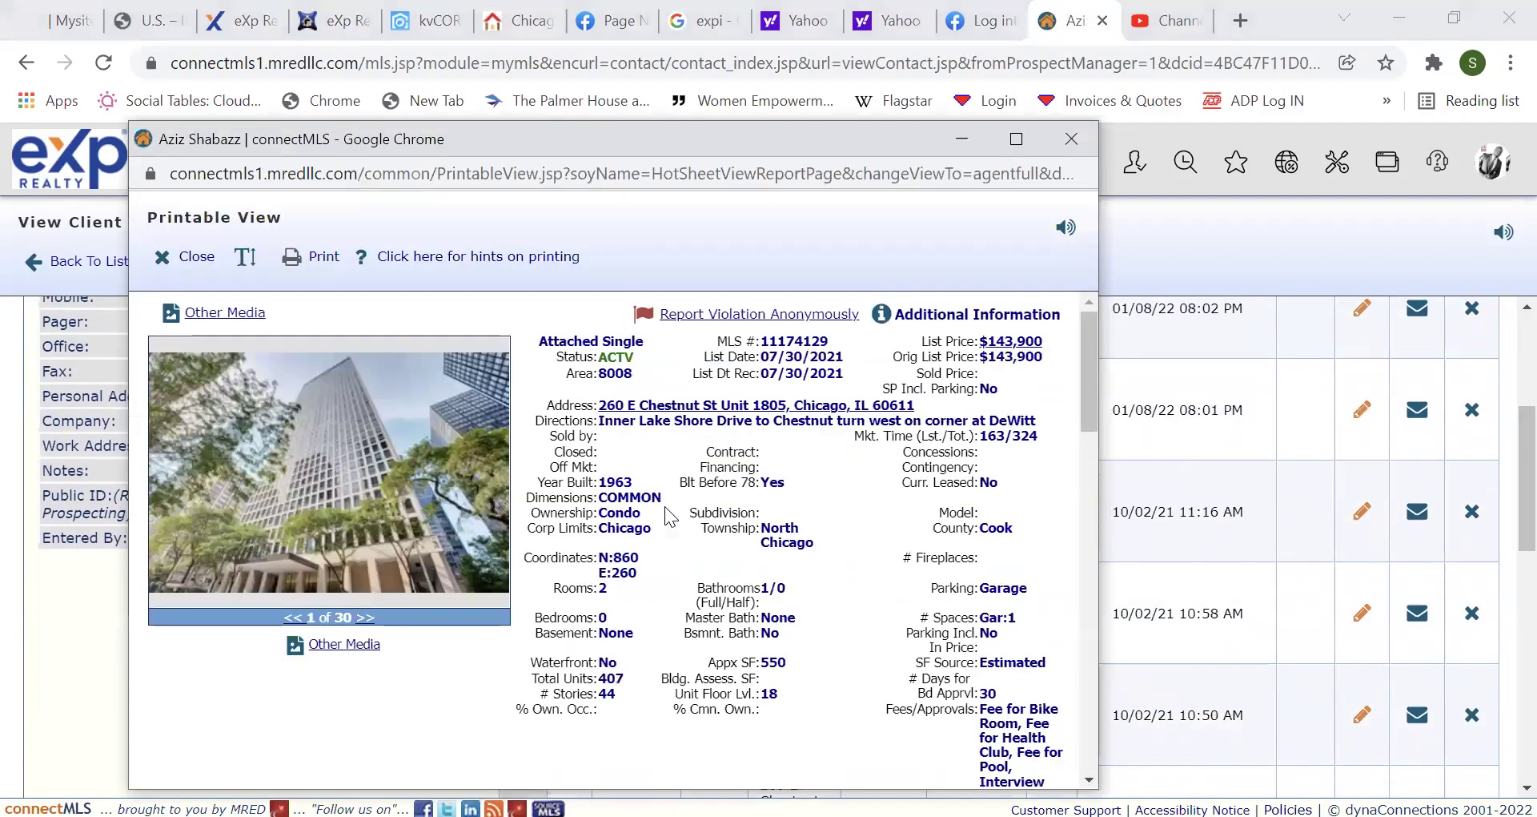
{"action": "left_click", "coordinate": [1015, 141]}
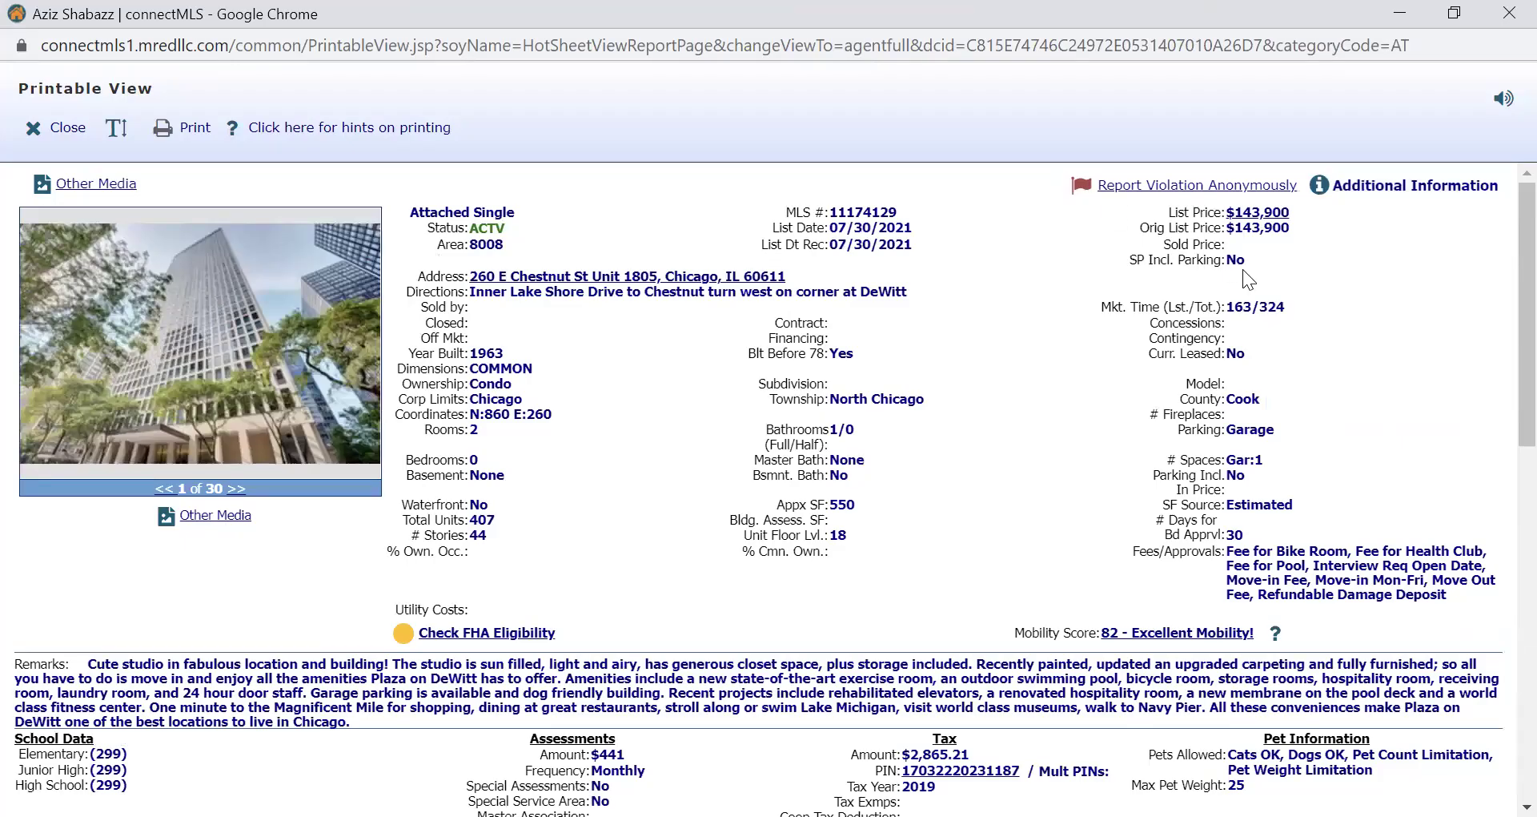
{"action": "left_click", "coordinate": [1371, 199]}
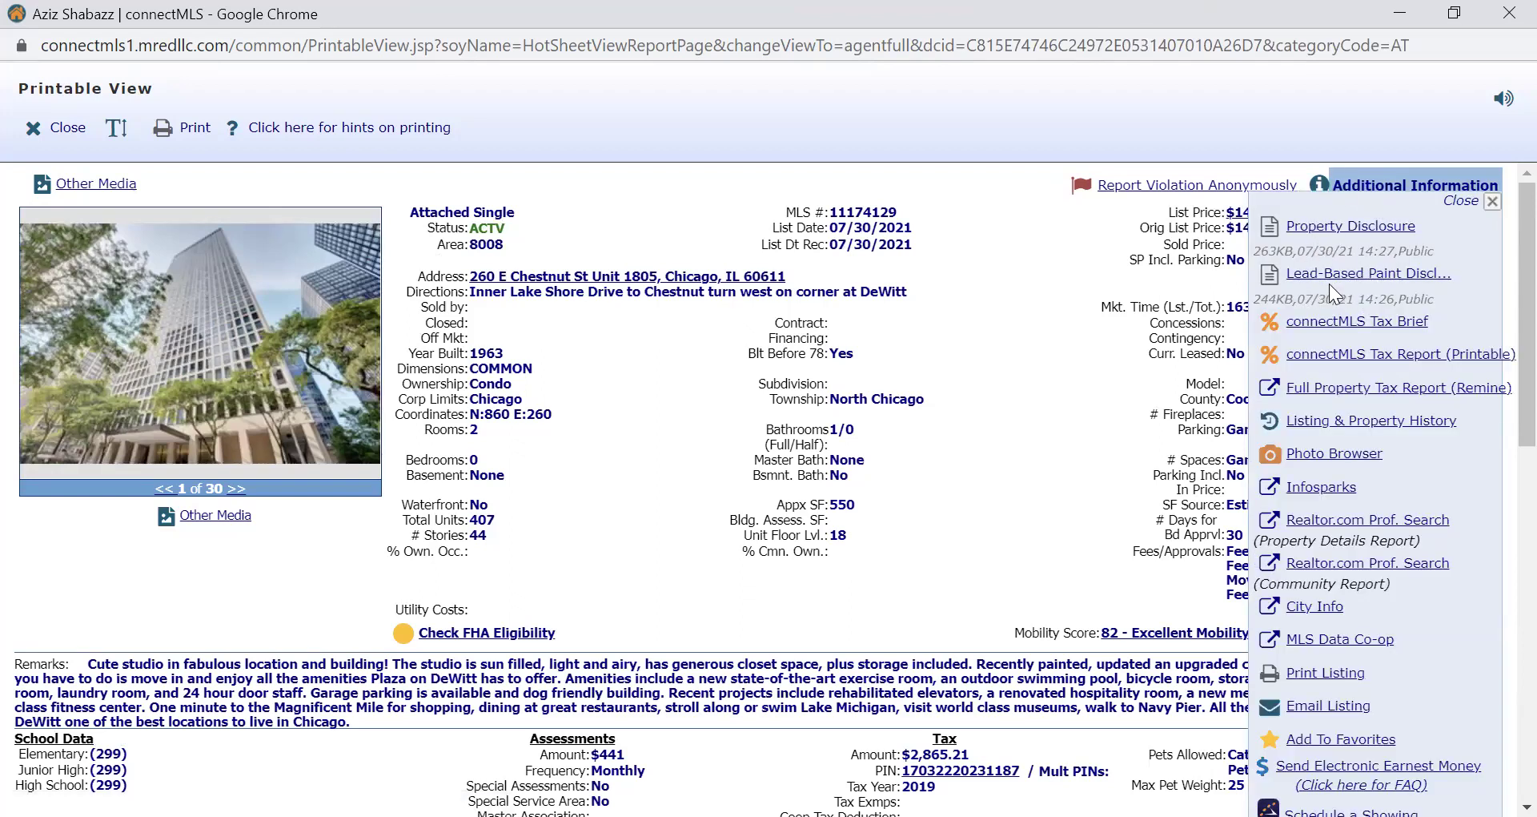
{"action": "left_click", "coordinate": [1342, 431]}
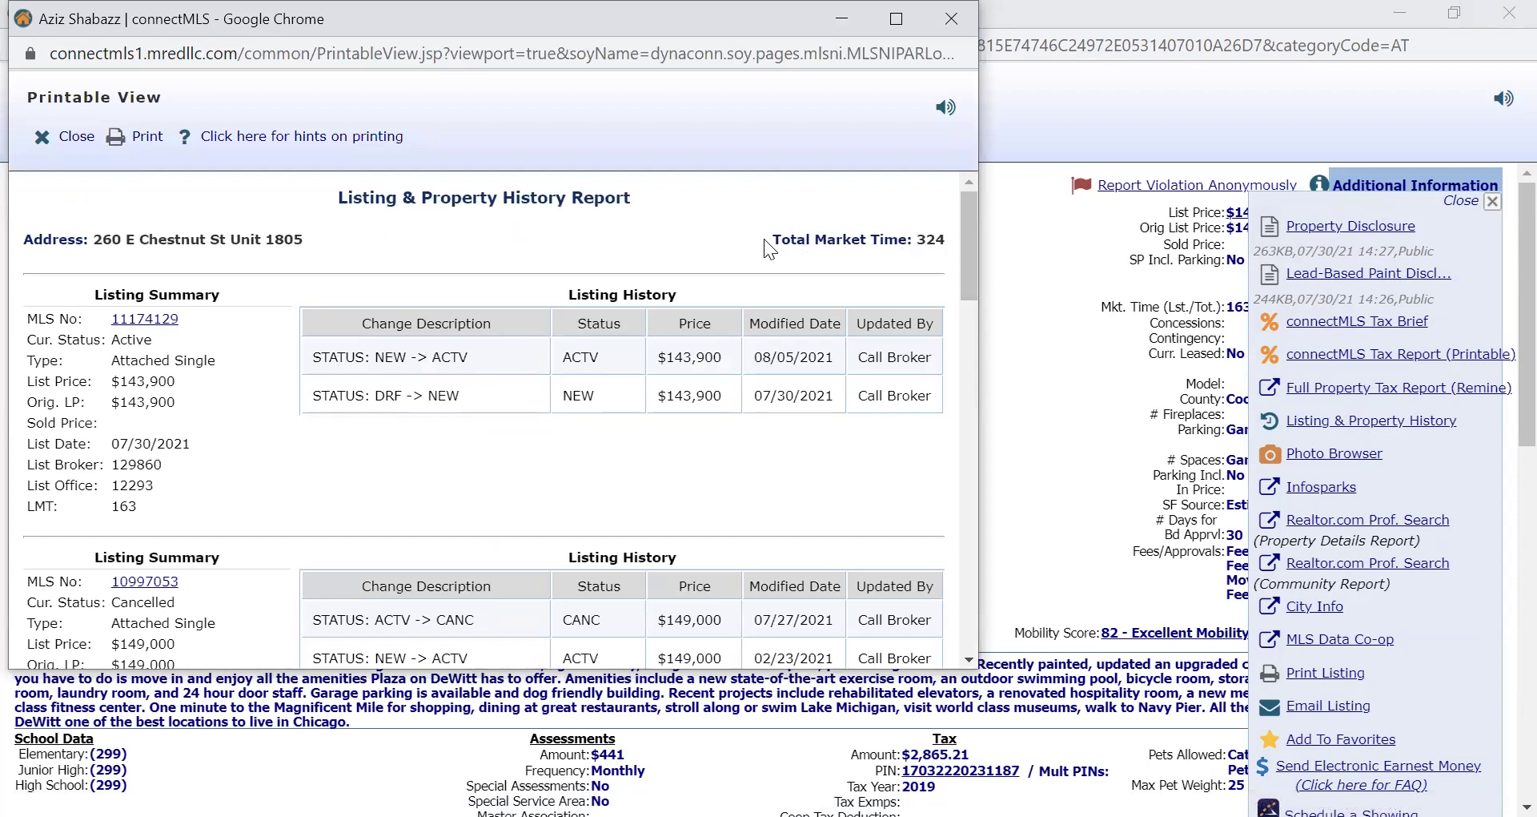
{"action": "left_click_drag", "start_coordinate": [768, 240], "coordinate": [934, 241]}
{"action": "left_click", "coordinate": [934, 241]}
{"action": "left_click_drag", "start_coordinate": [815, 240], "coordinate": [863, 256]}
{"action": "left_click", "coordinate": [665, 234]}
{"action": "left_click_drag", "start_coordinate": [974, 274], "coordinate": [984, 299]}
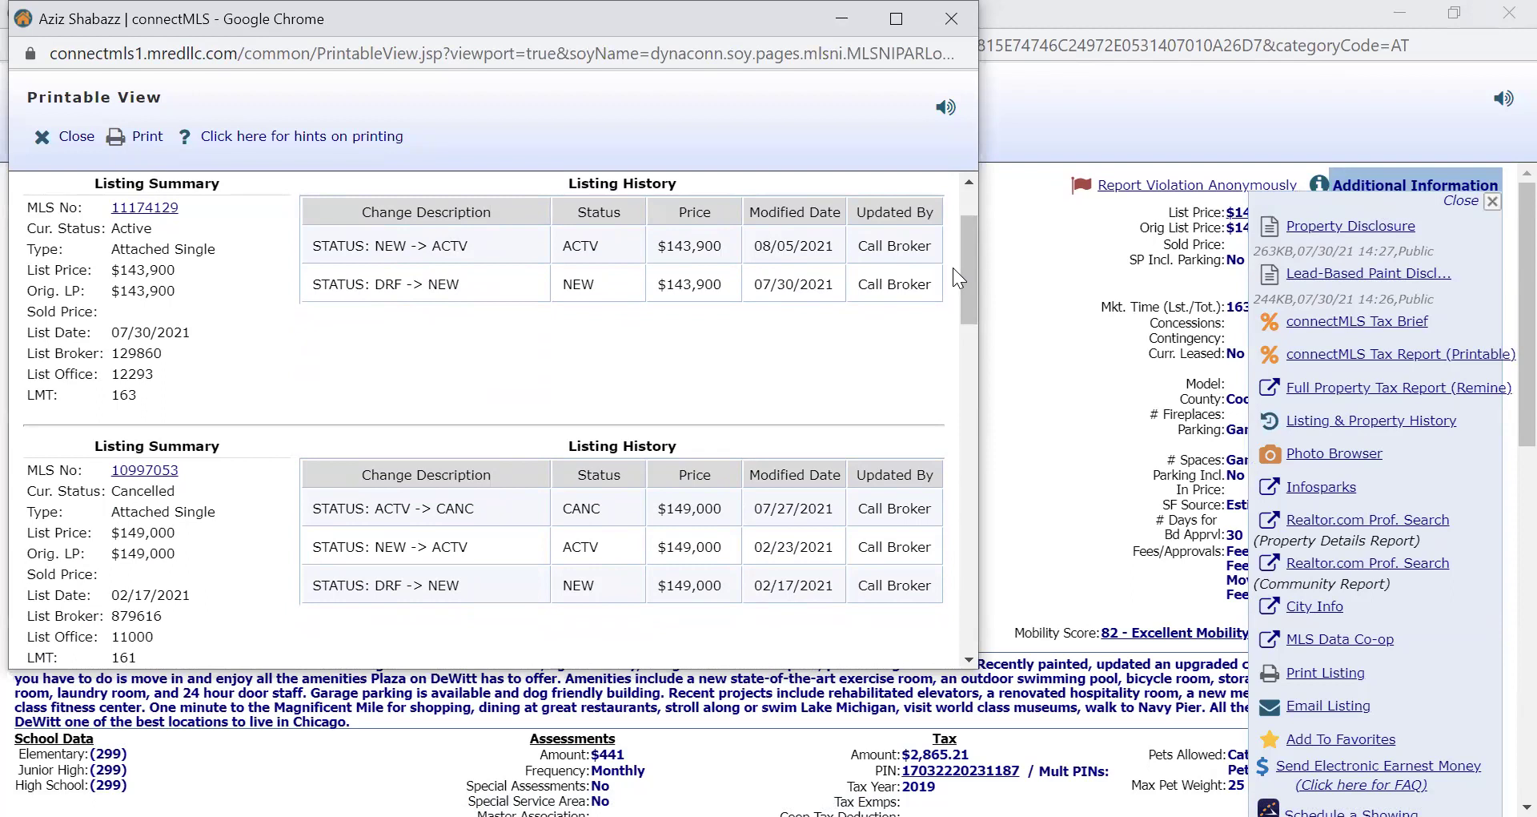
{"action": "left_click_drag", "start_coordinate": [967, 278], "coordinate": [949, 231]}
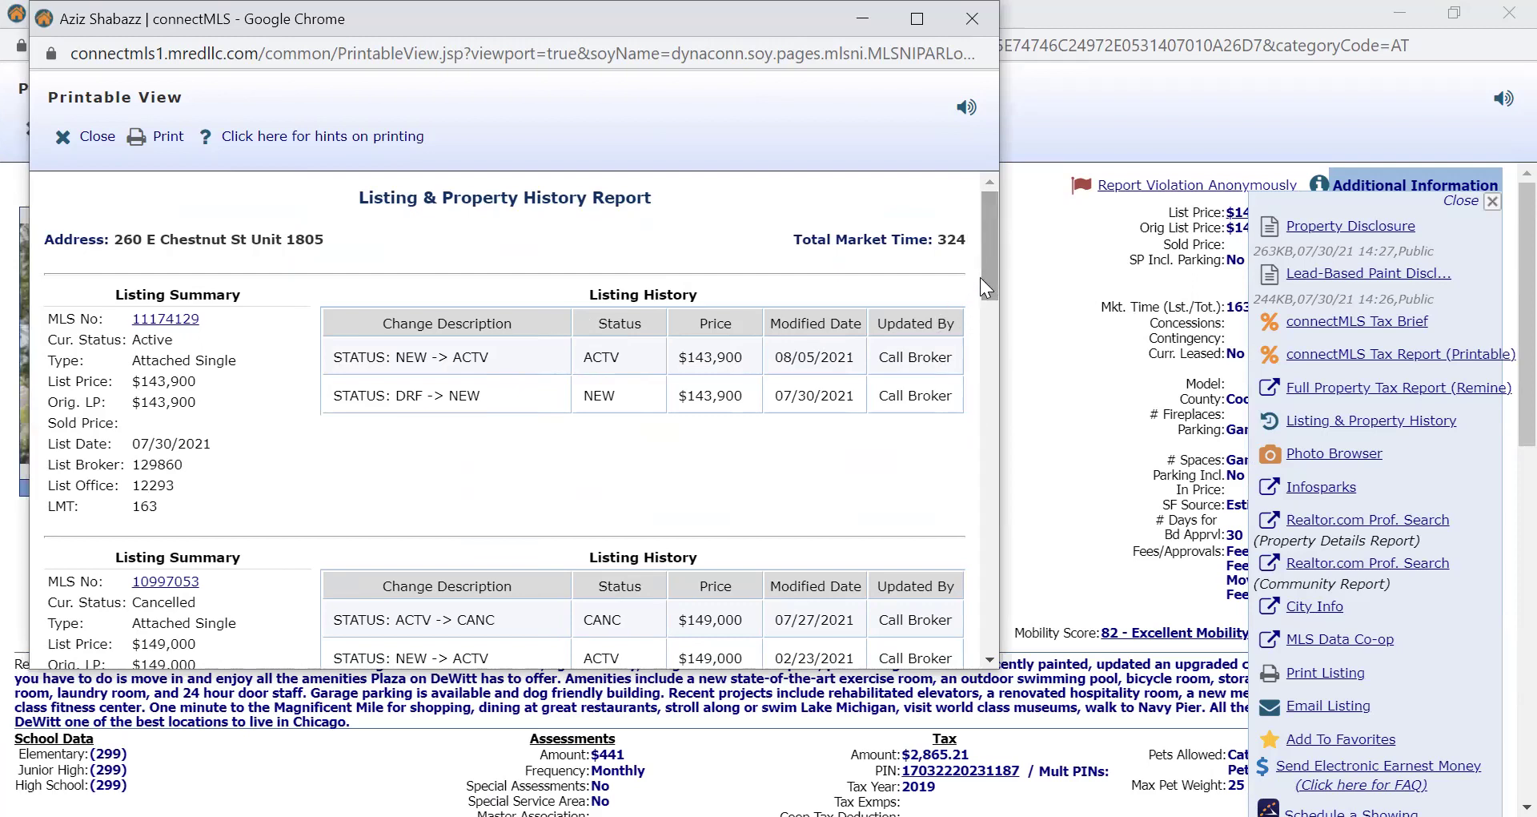
{"action": "left_click_drag", "start_coordinate": [990, 274], "coordinate": [997, 351]}
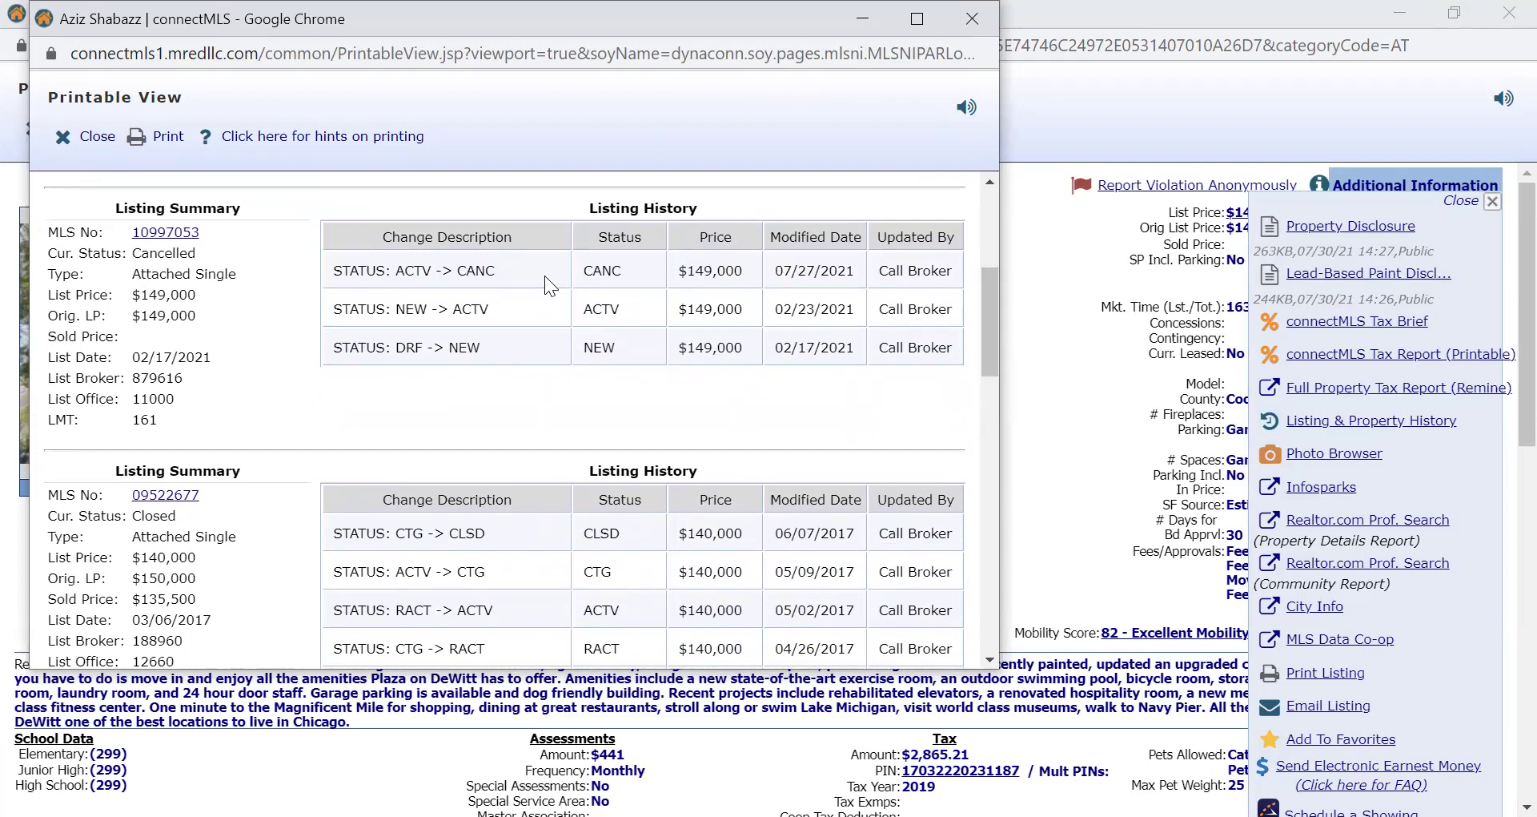
{"action": "left_click_drag", "start_coordinate": [985, 316], "coordinate": [983, 259]}
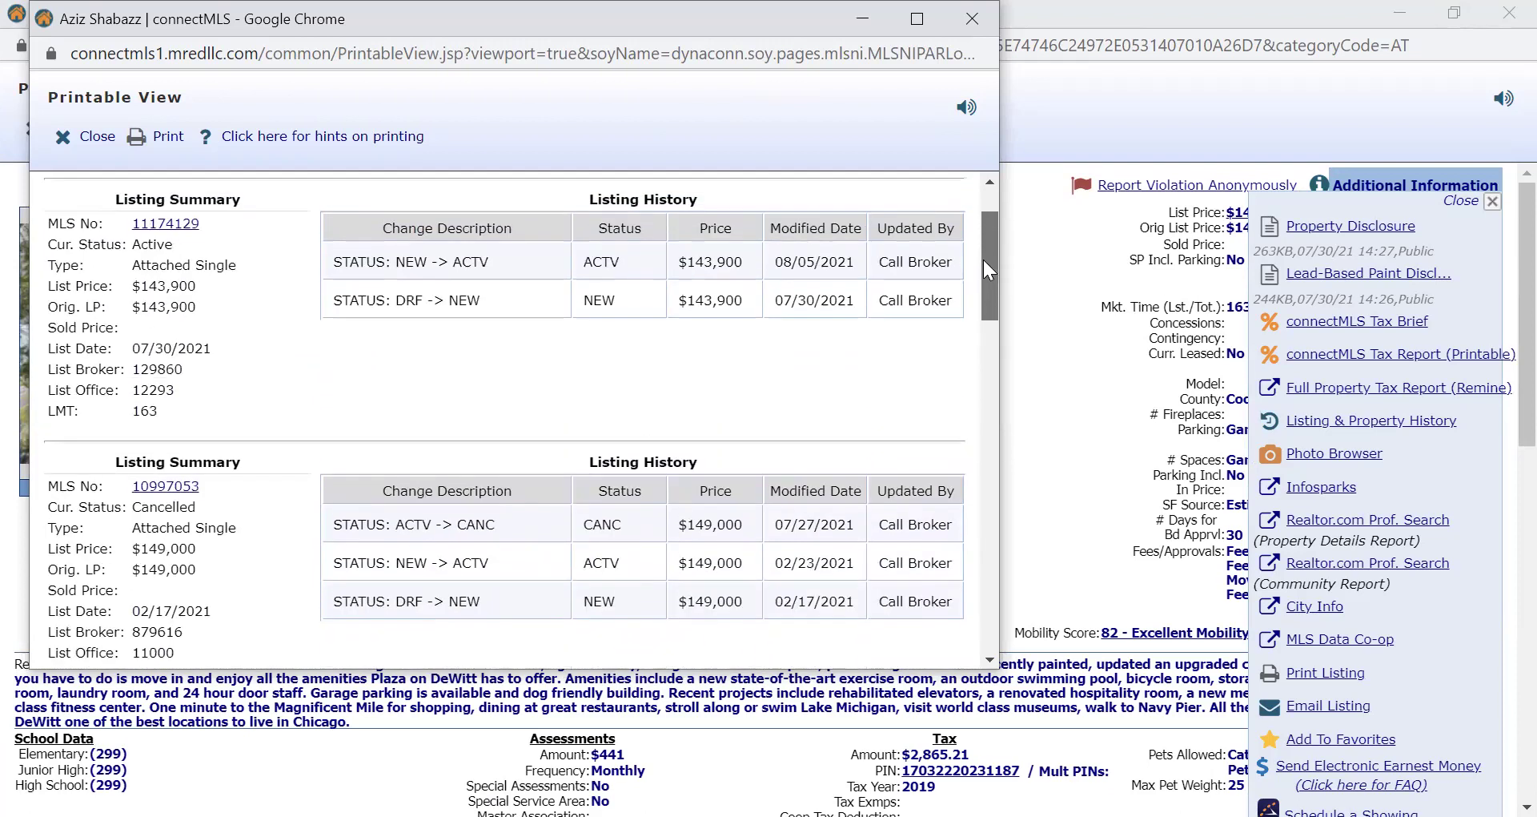
{"action": "left_click_drag", "start_coordinate": [983, 261], "coordinate": [948, 594]}
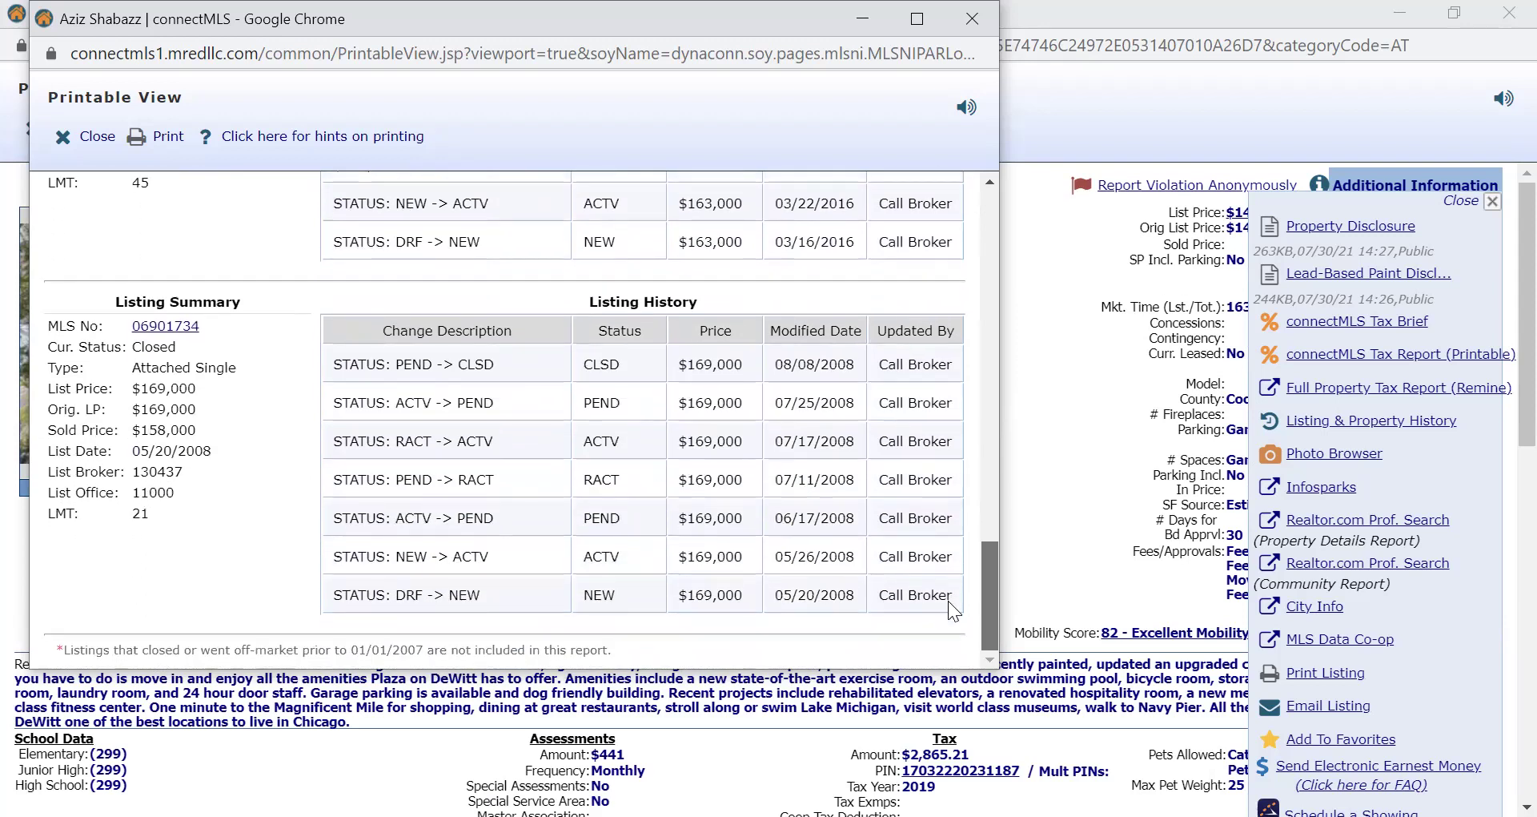
{"action": "left_click_drag", "start_coordinate": [948, 594], "coordinate": [949, 570]}
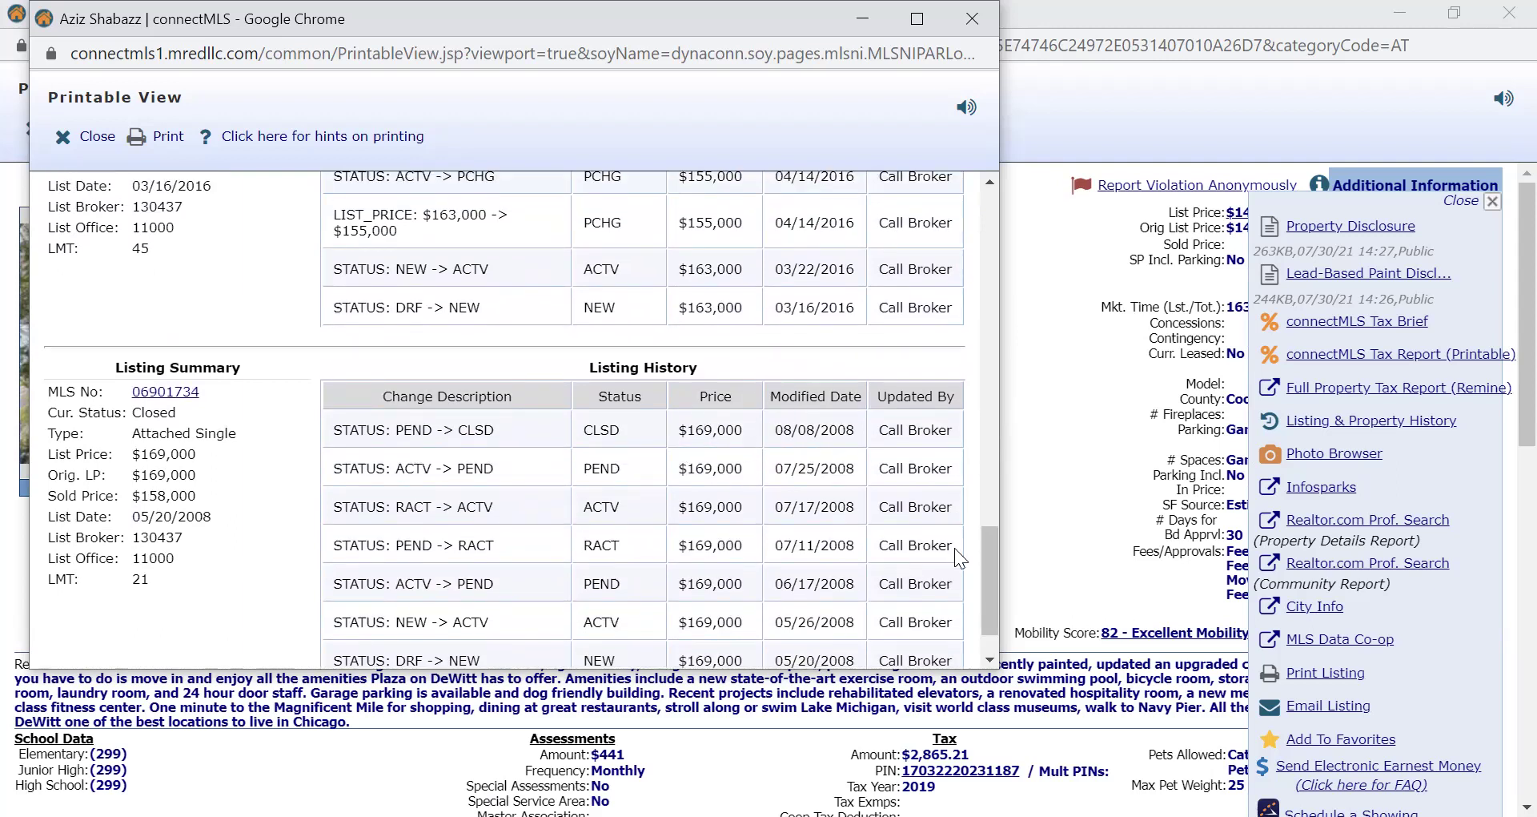
{"action": "left_click_drag", "start_coordinate": [988, 565], "coordinate": [975, 116]}
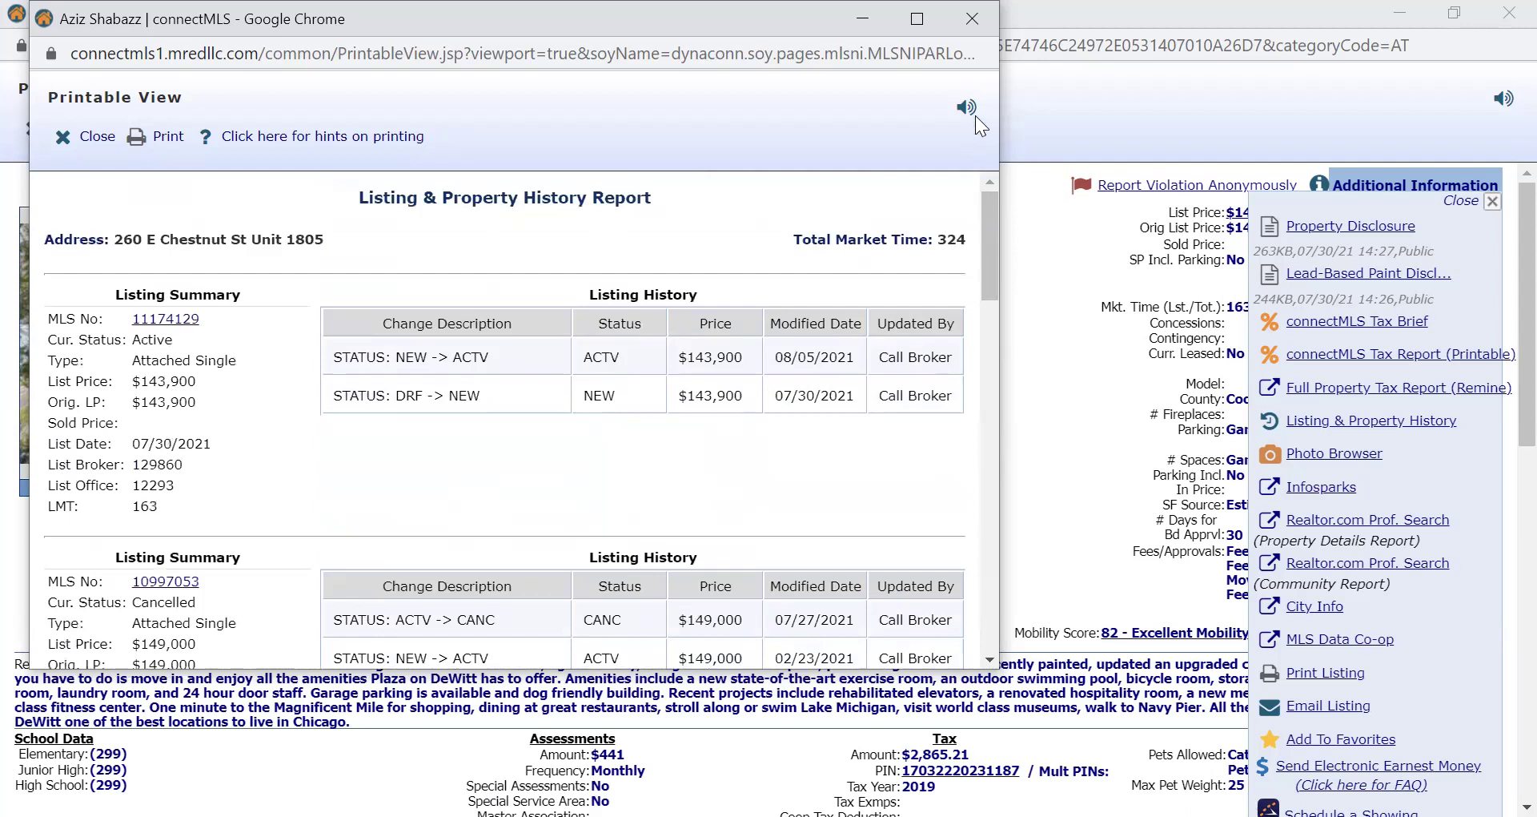
Return to the listing details, reopen Listing & Property History, and highlight its address and market-time header.
{"action": "left_click", "coordinate": [1040, 229]}
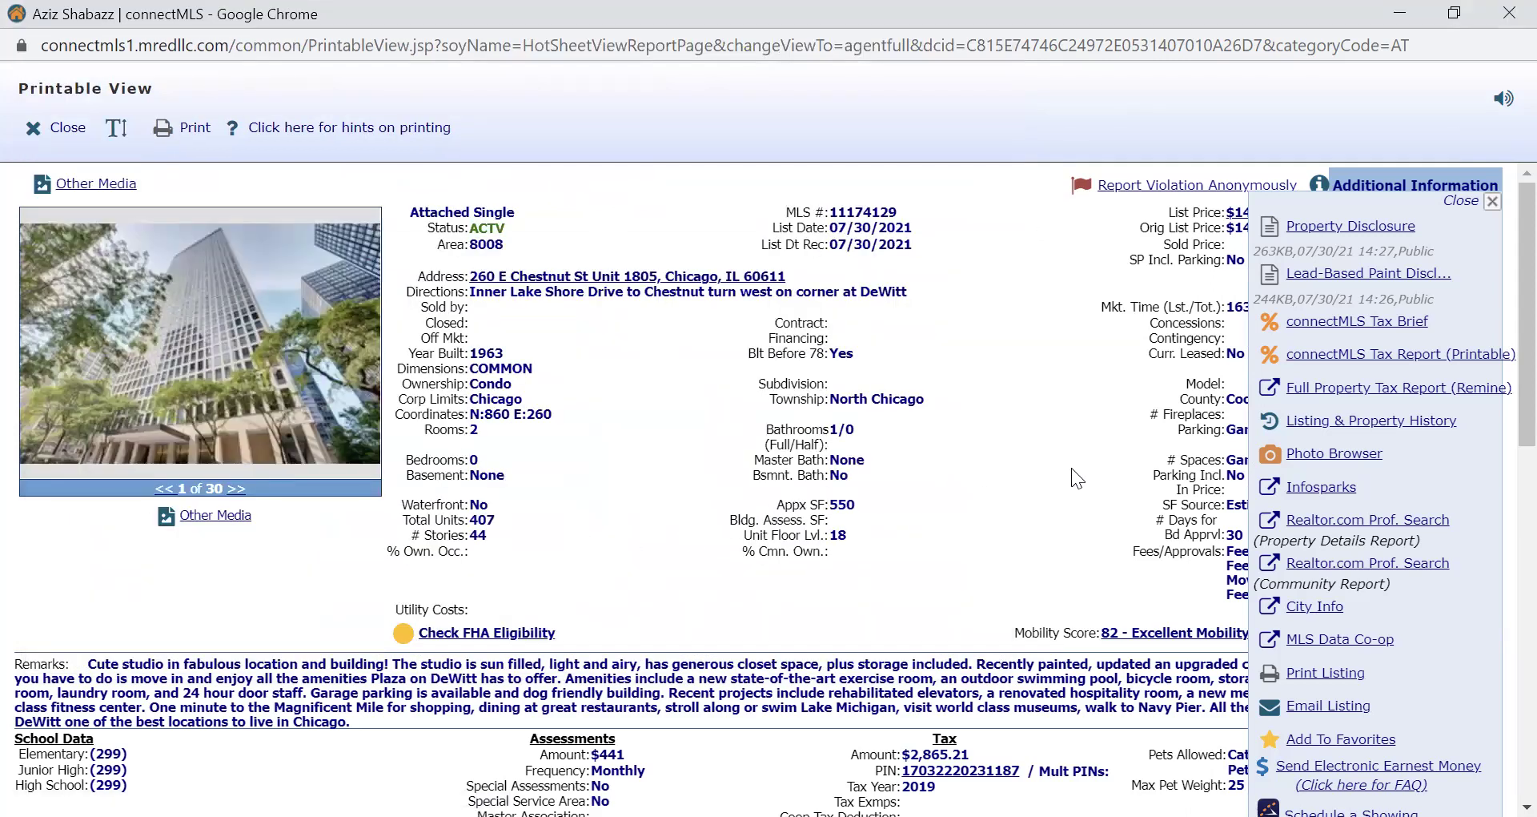
{"action": "left_click", "coordinate": [1467, 202]}
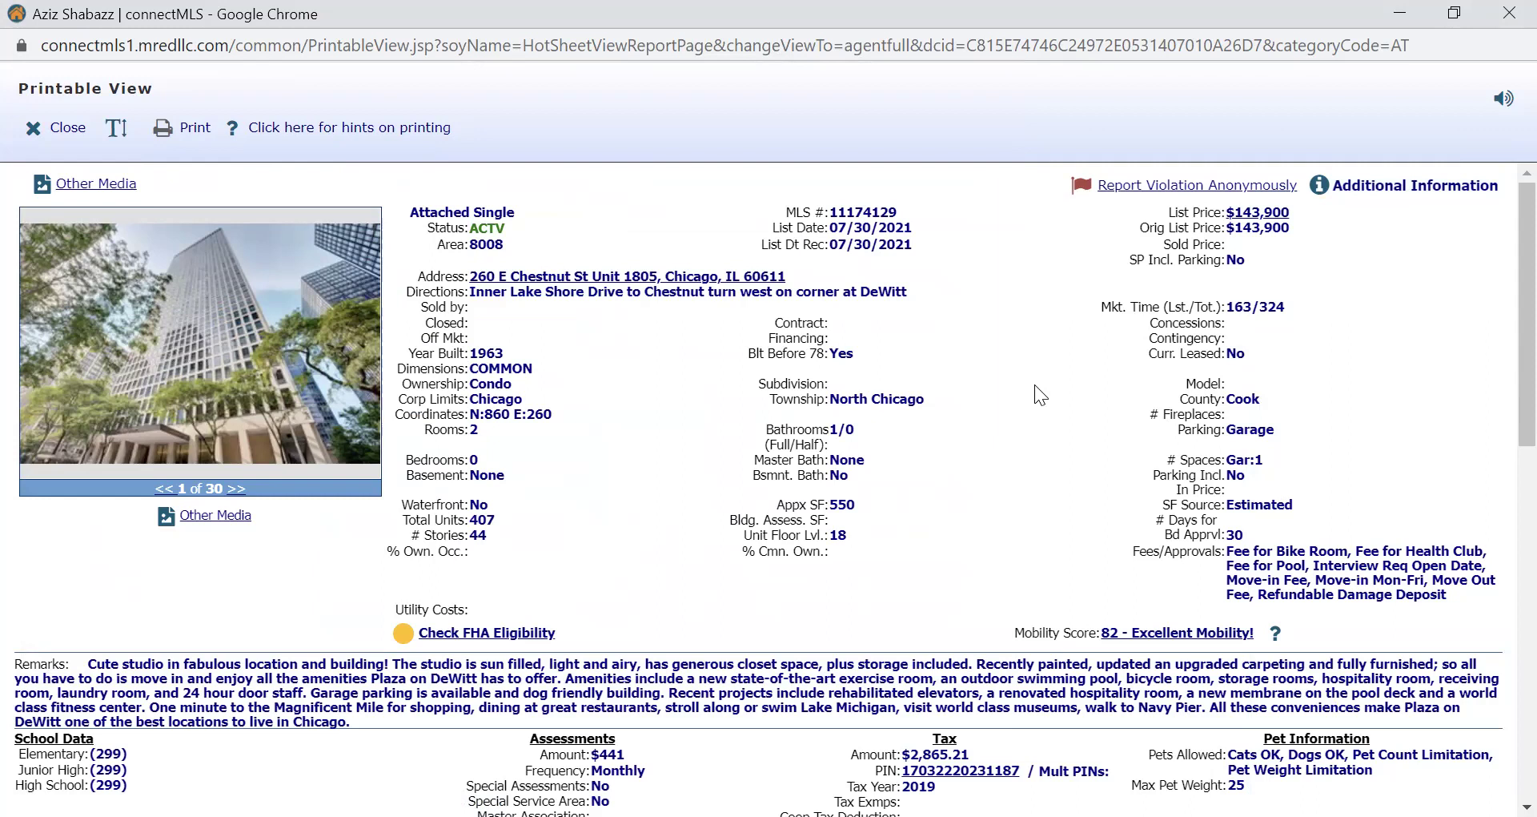
{"action": "left_click", "coordinate": [1401, 192]}
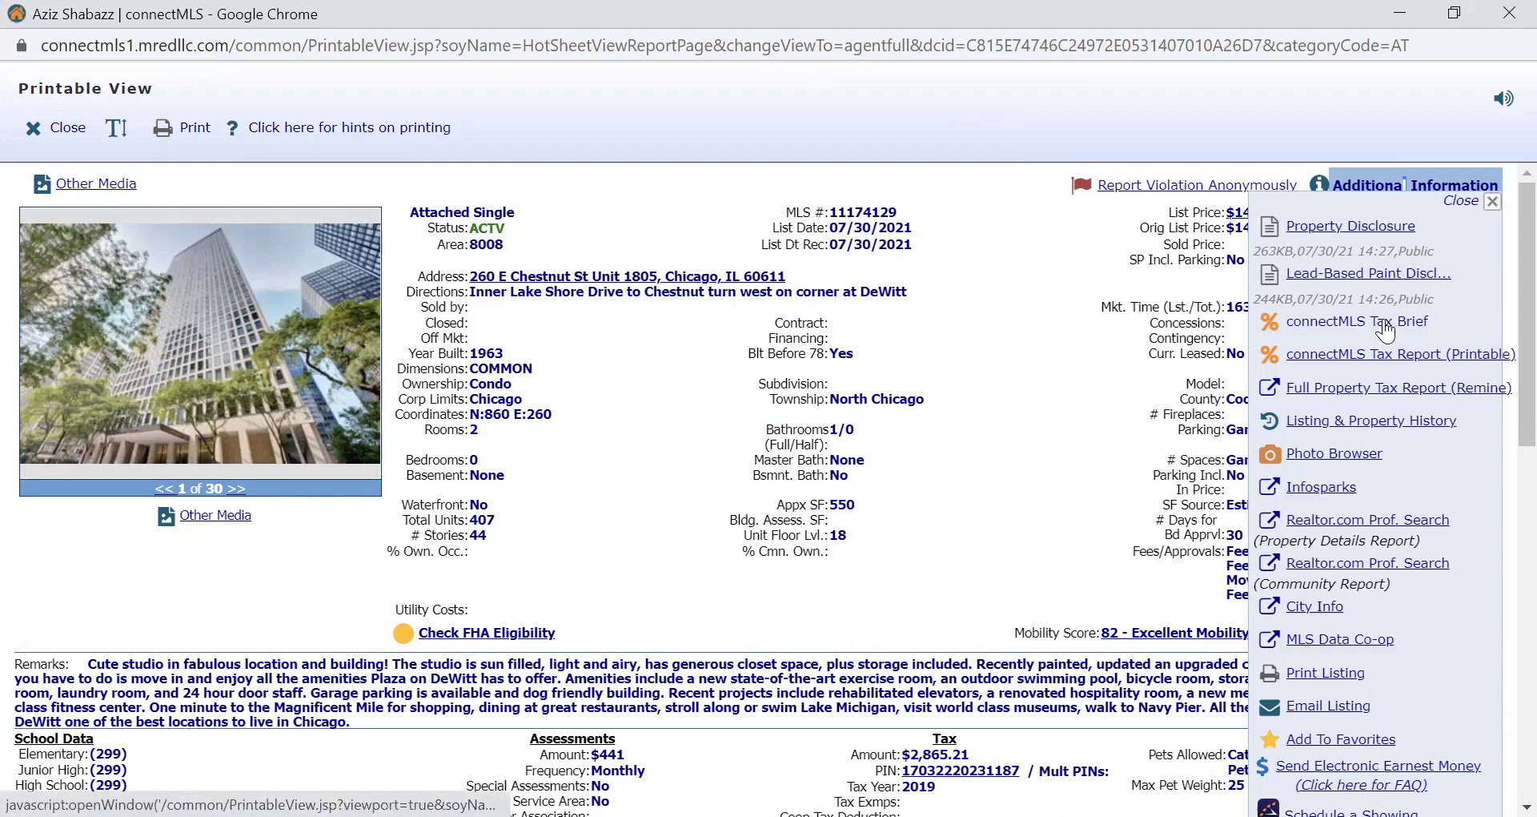
{"action": "left_click", "coordinate": [1352, 424]}
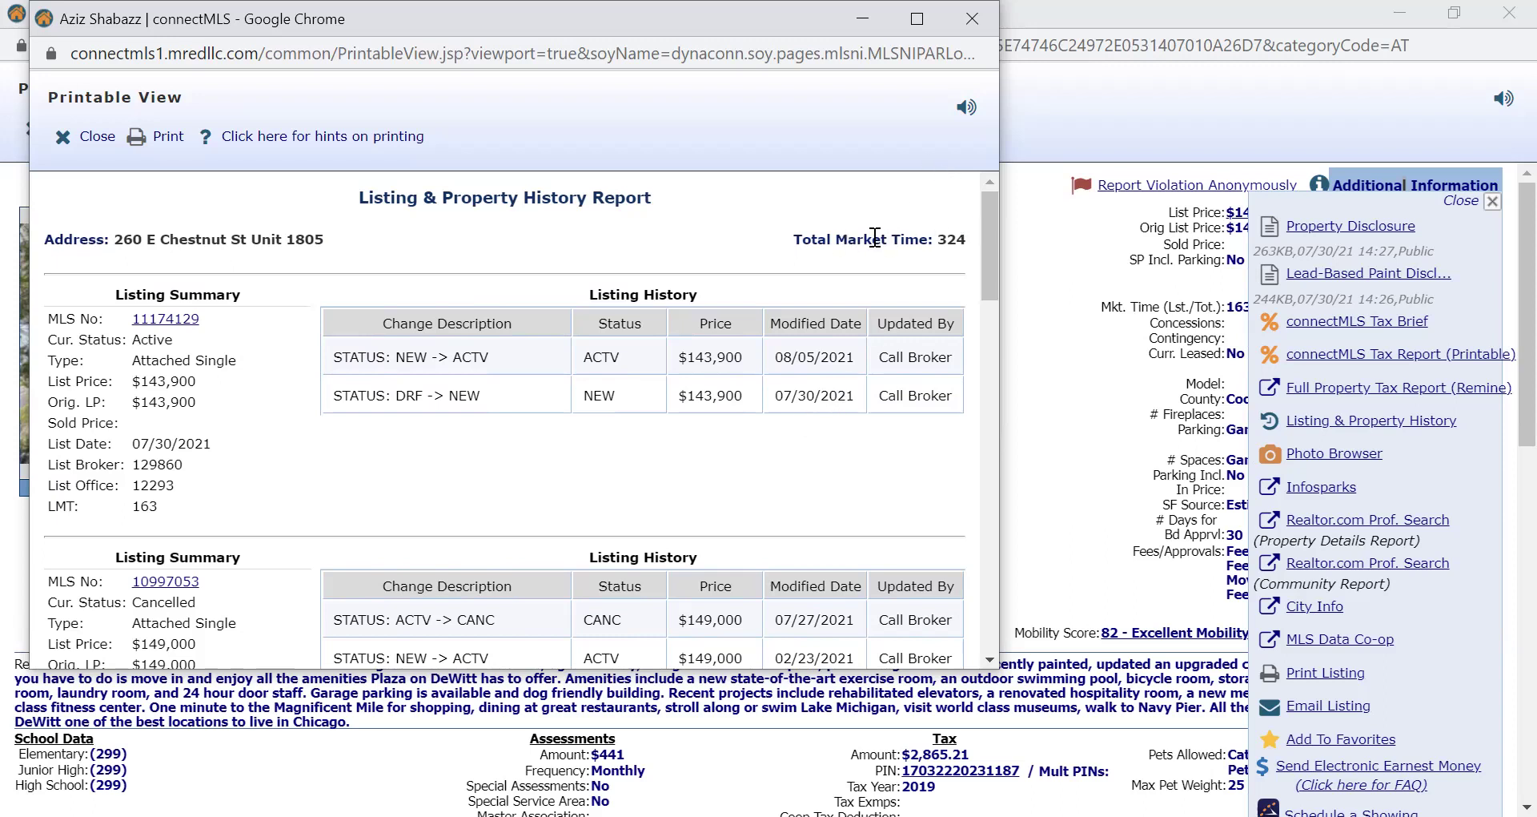
{"action": "left_click_drag", "start_coordinate": [872, 240], "coordinate": [960, 242]}
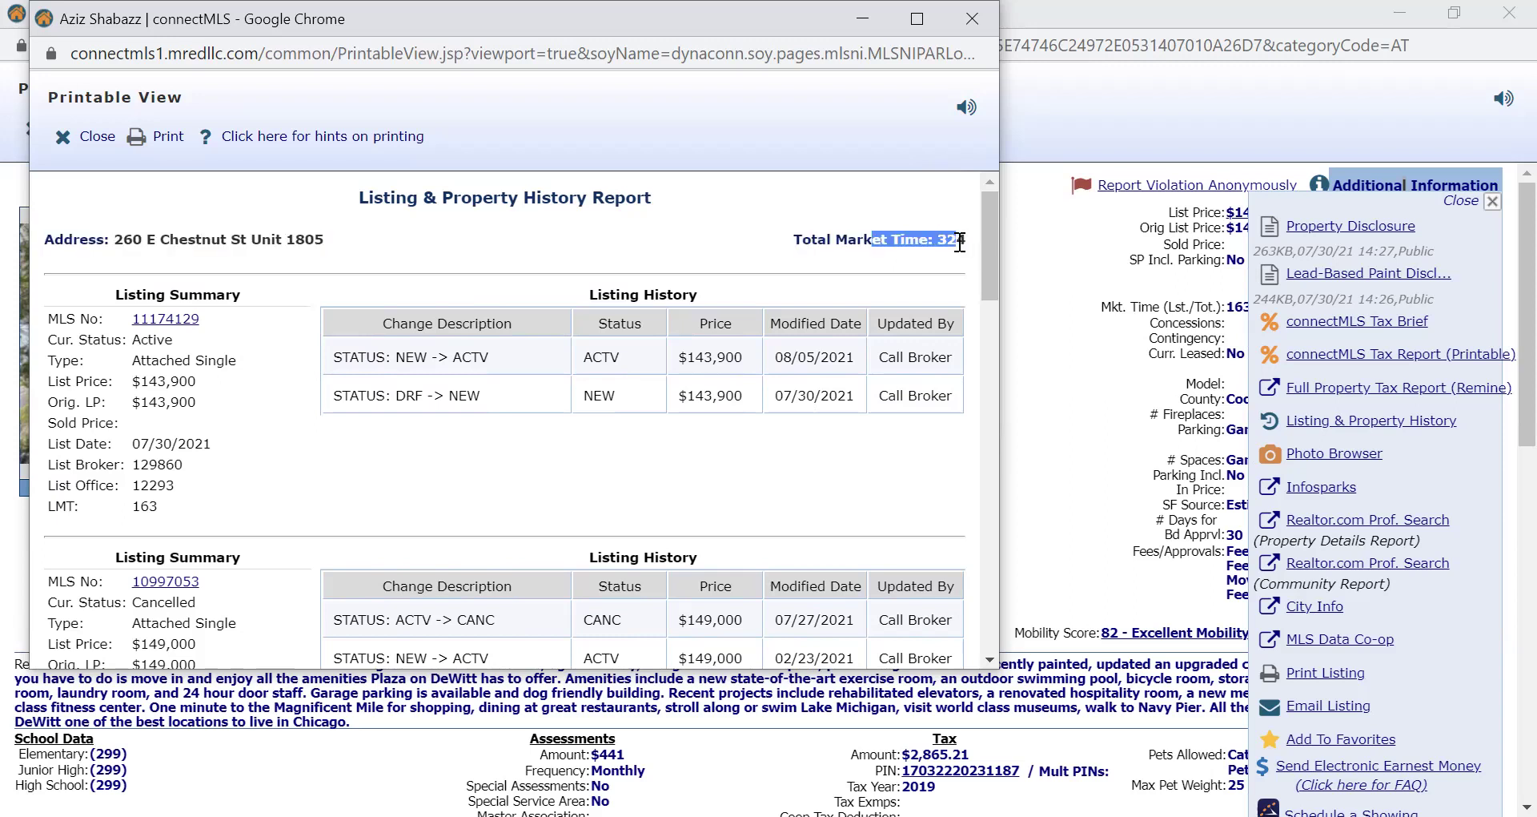
{"action": "left_click", "coordinate": [849, 244]}
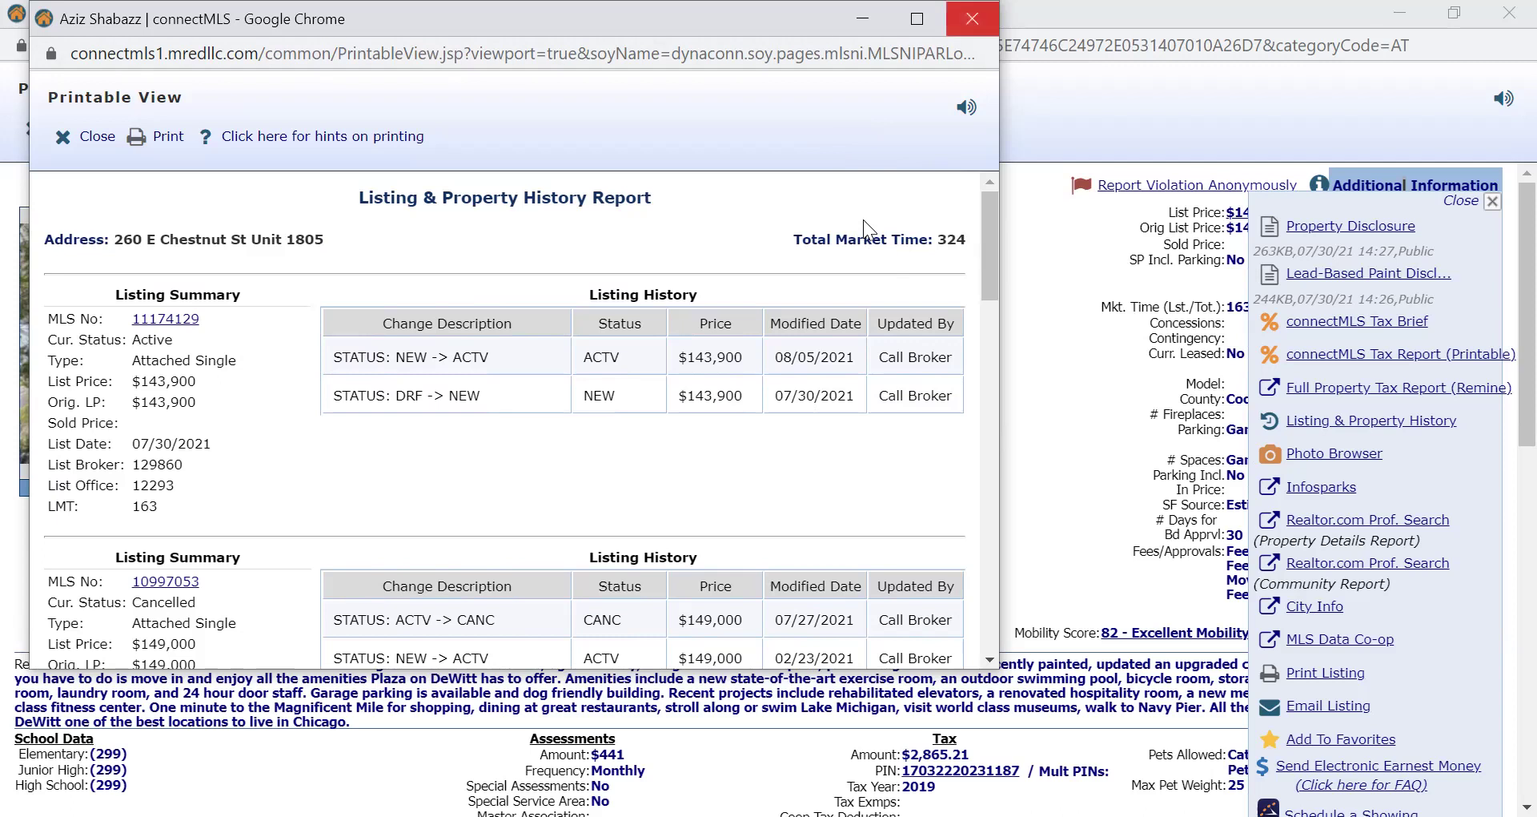
Close the history report and resources panel, then highlight the $441 Monthly Assessments block.
{"action": "left_click", "coordinate": [972, 18]}
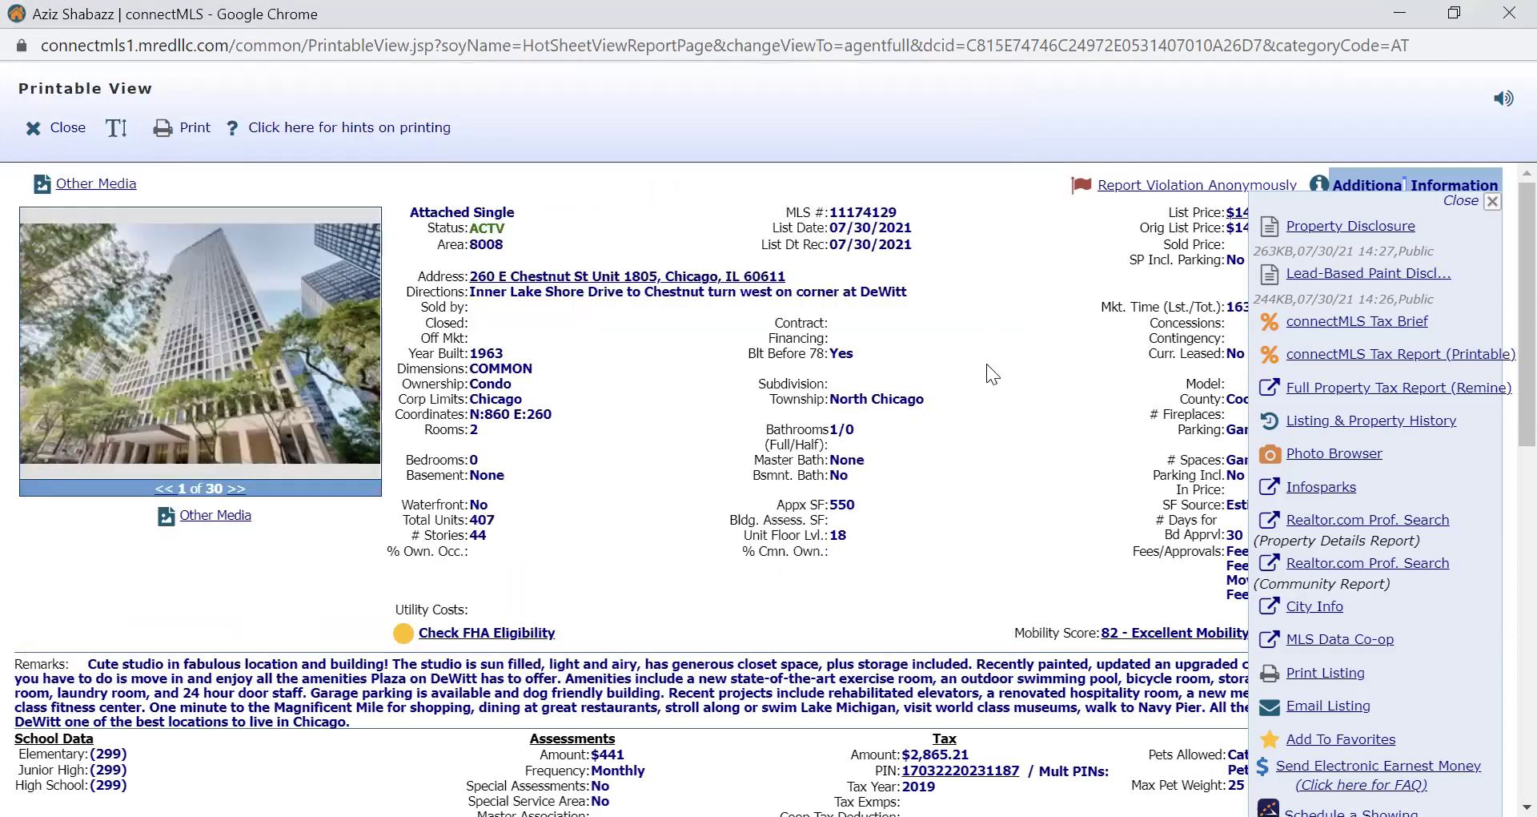
{"action": "left_click", "coordinate": [1456, 205]}
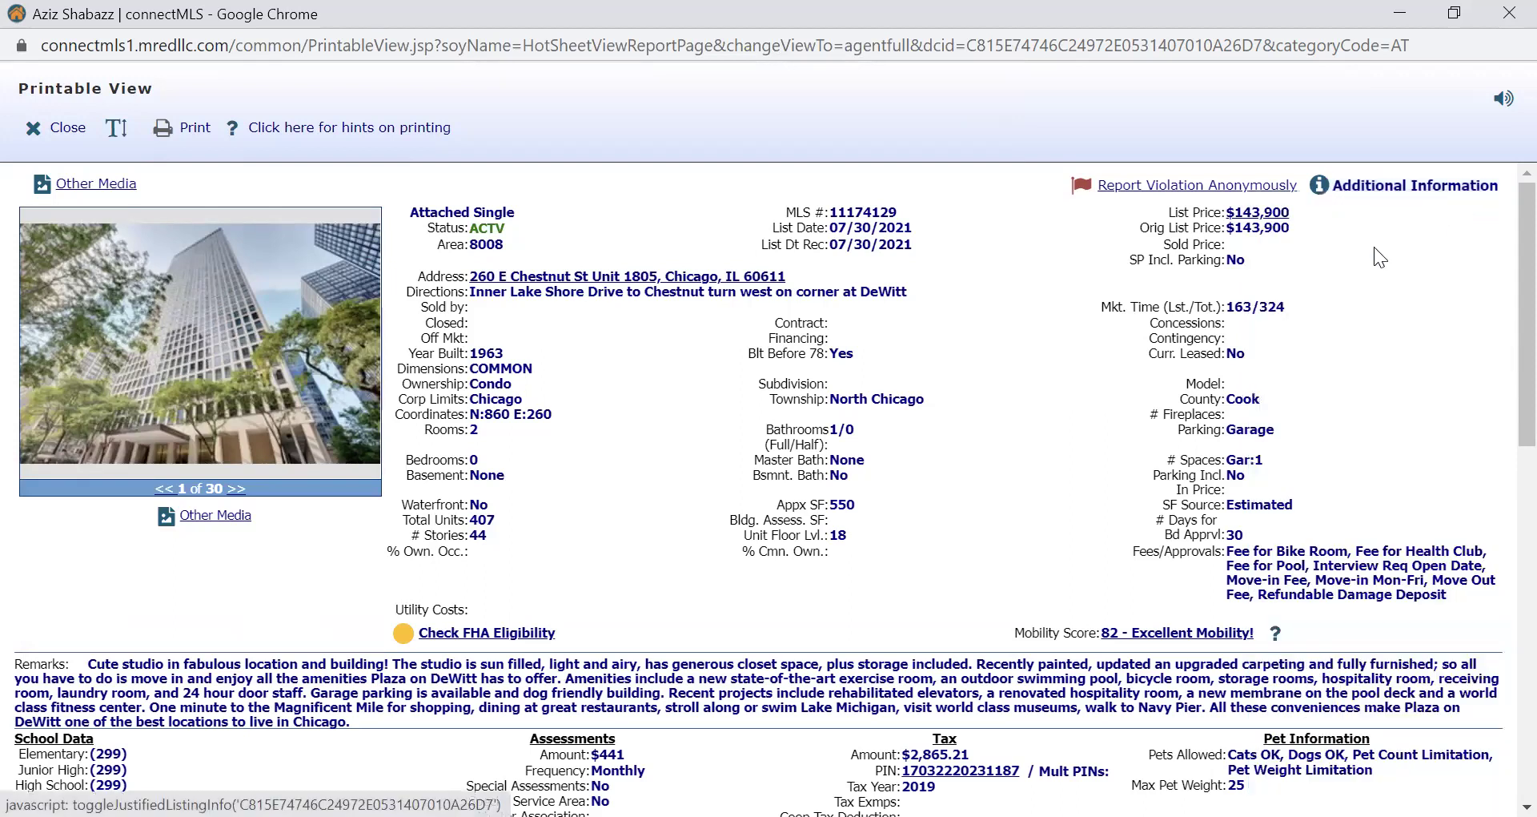
{"action": "scroll", "coordinate": [1059, 306], "scroll_direction": "down", "scroll_amount": 4}
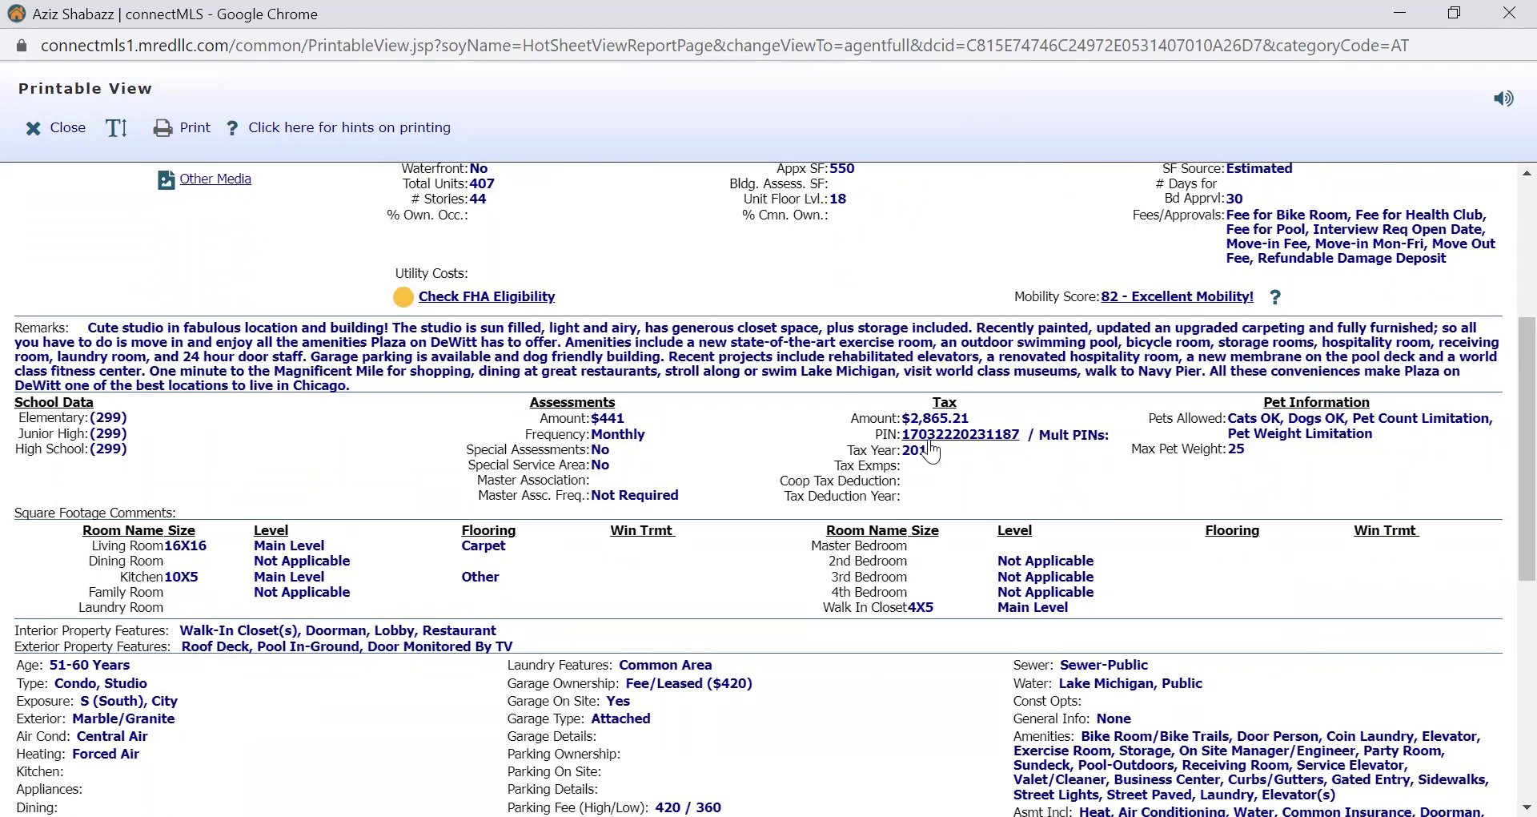
{"action": "left_click_drag", "start_coordinate": [589, 418], "coordinate": [647, 441]}
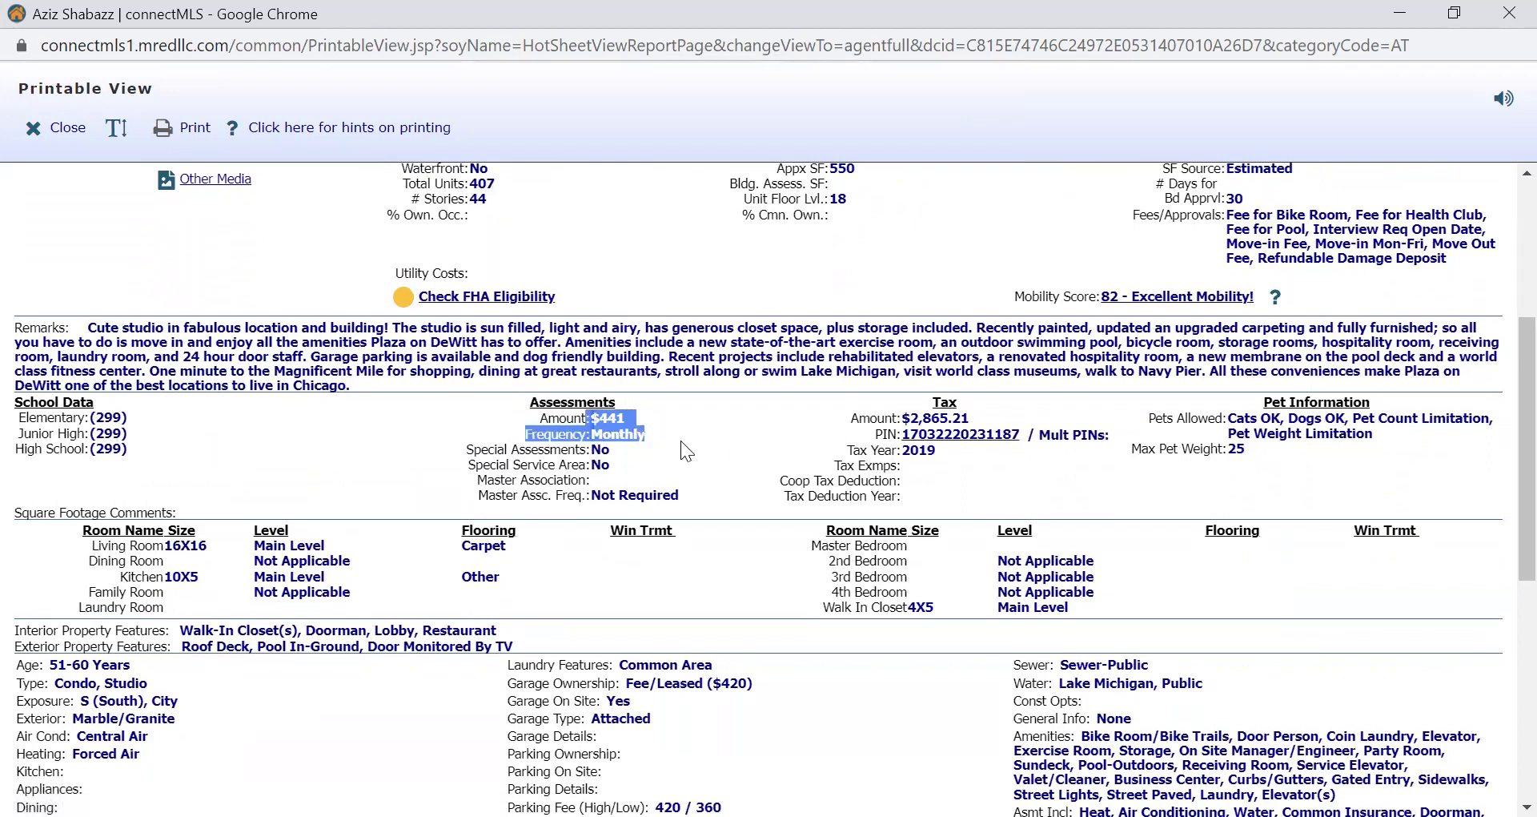
{"action": "left_click", "coordinate": [700, 453]}
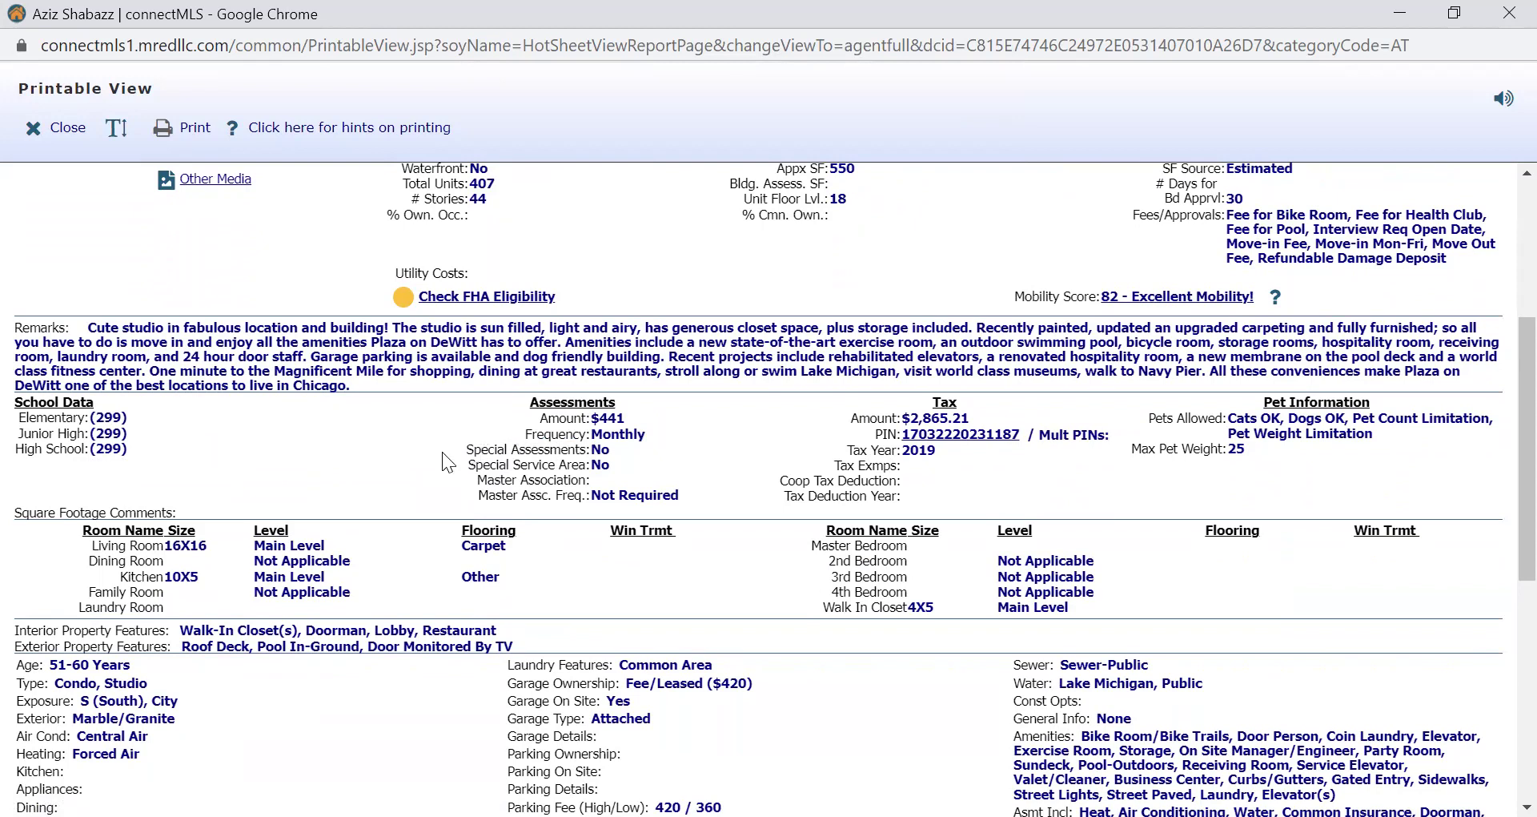
{"action": "left_click_drag", "start_coordinate": [538, 415], "coordinate": [719, 475]}
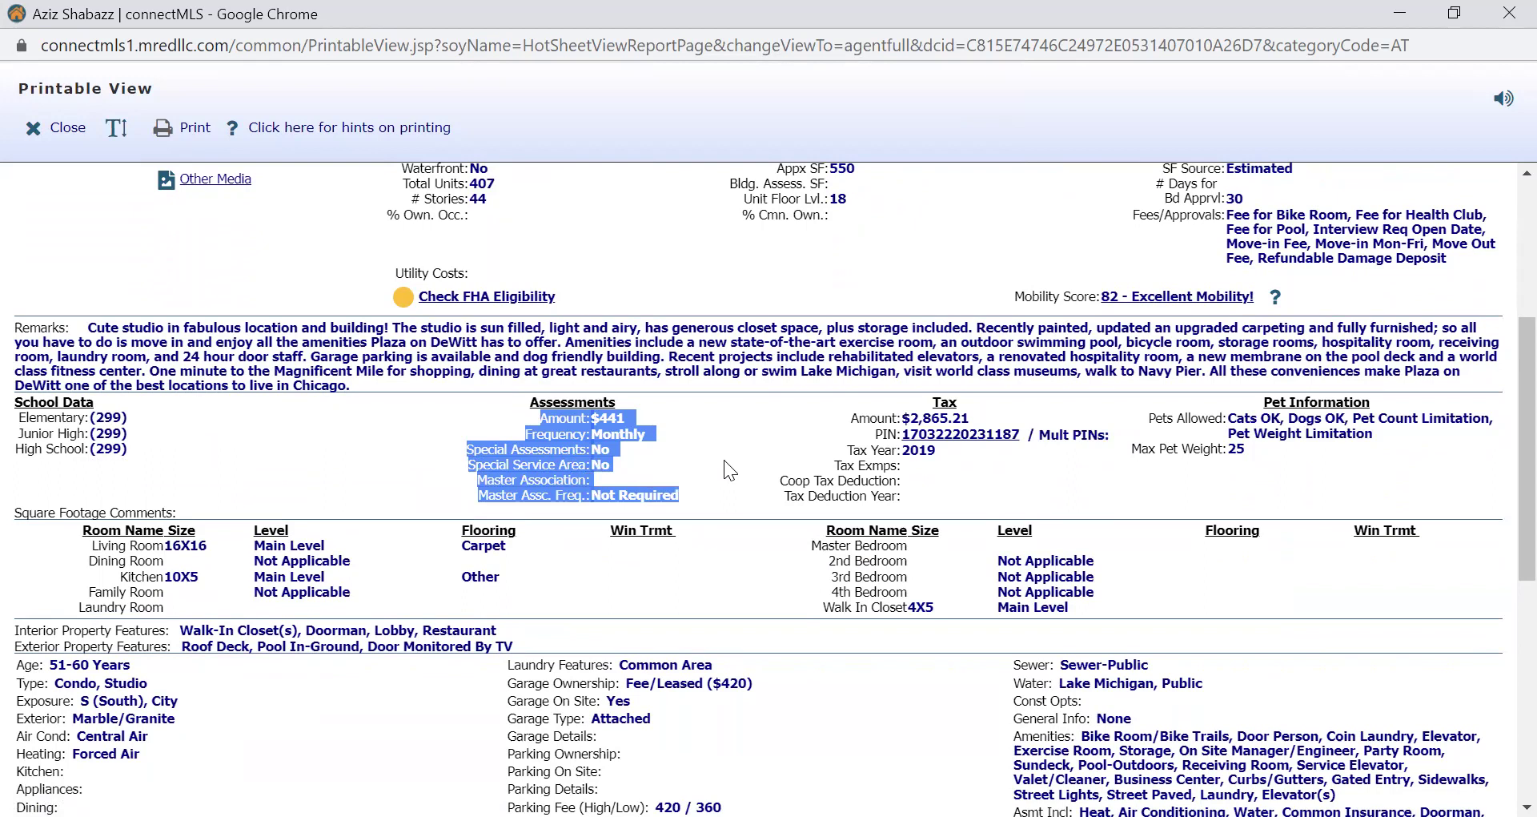
{"action": "left_click", "coordinate": [724, 459]}
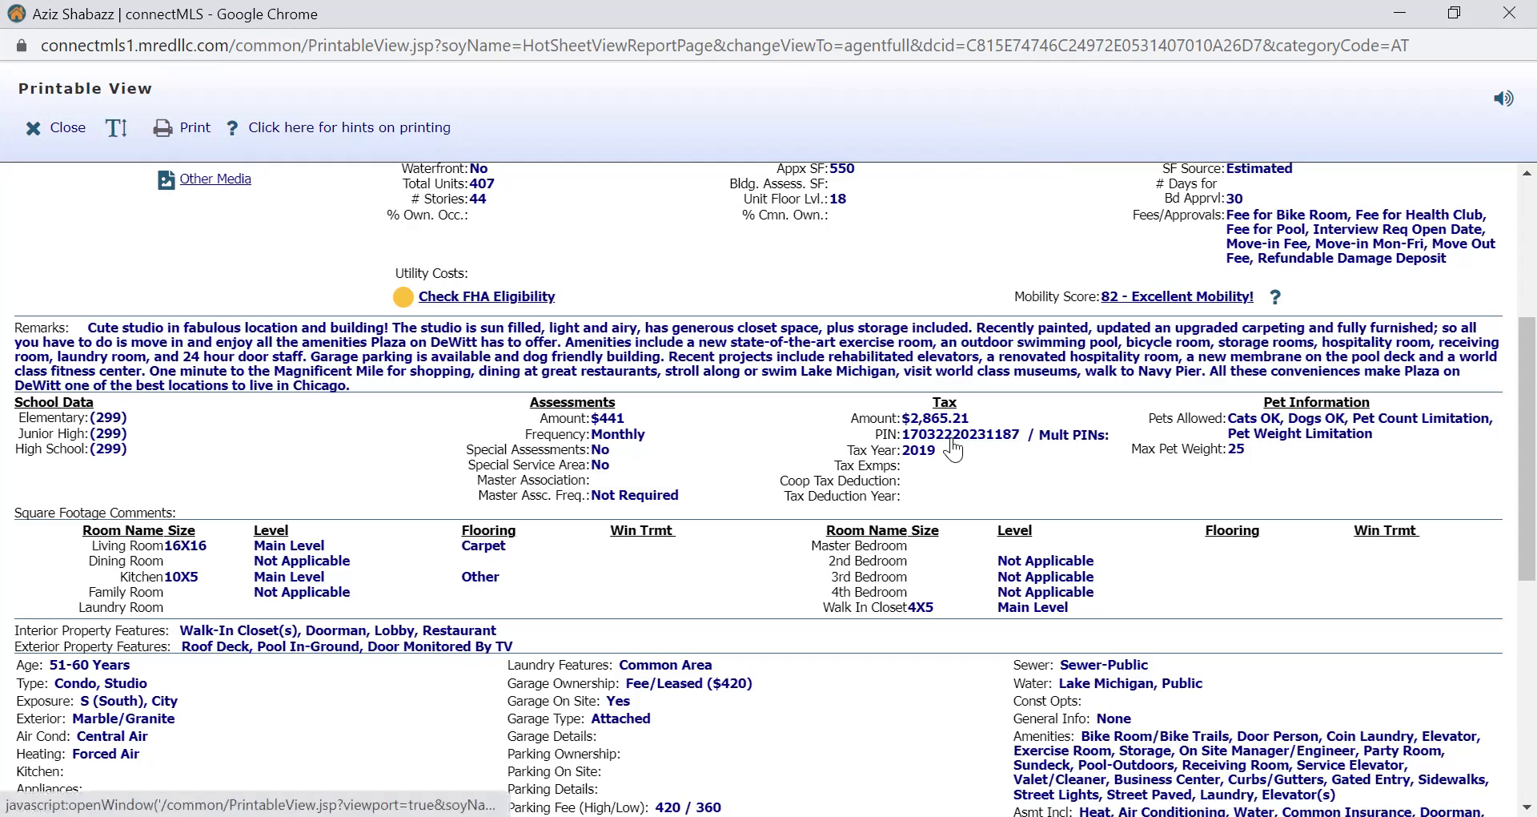
{"action": "left_click", "coordinate": [951, 438]}
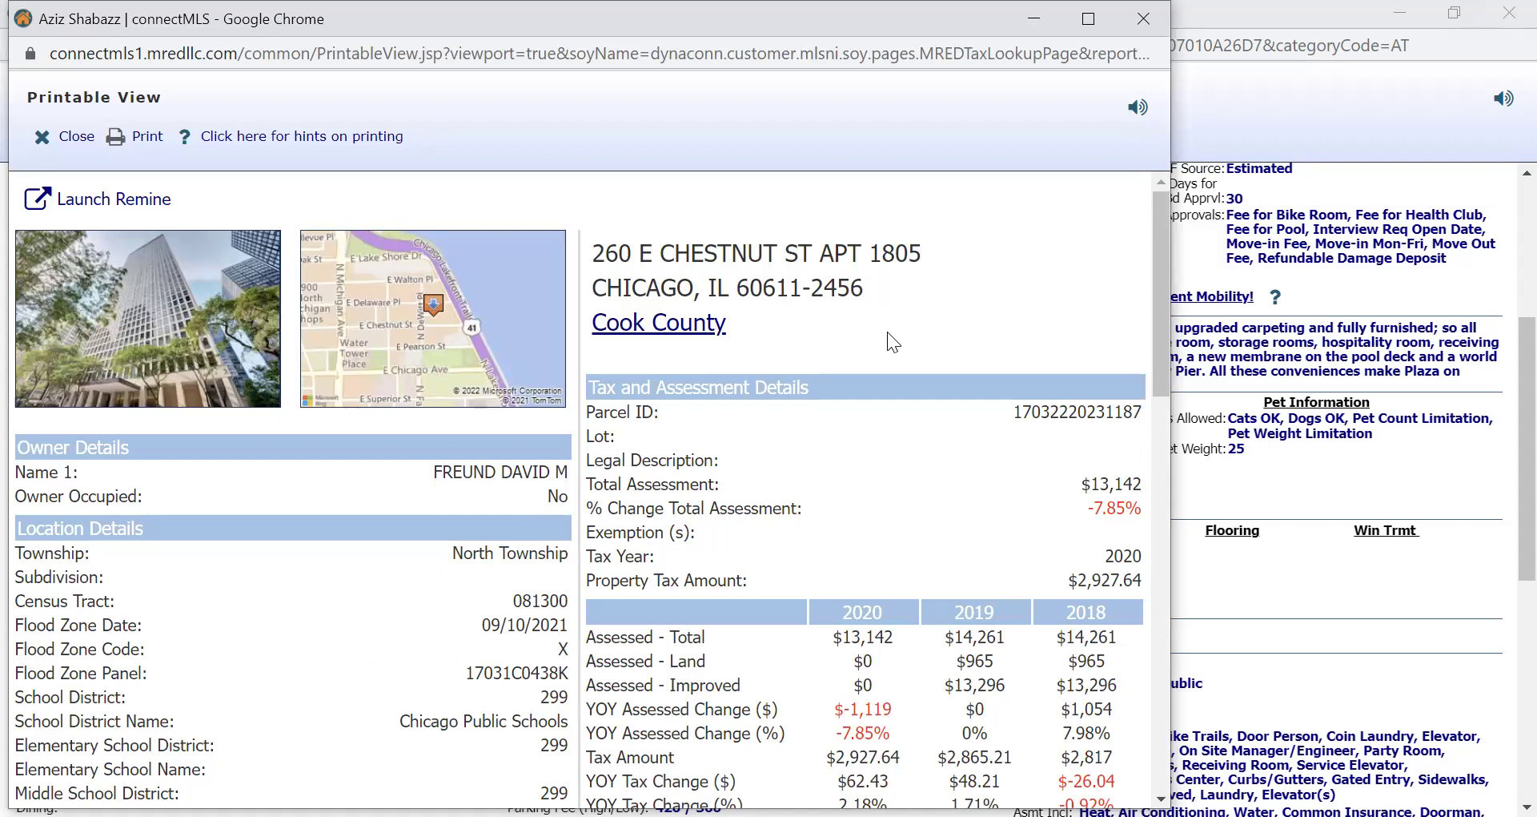
{"action": "scroll", "coordinate": [887, 331], "scroll_direction": "down", "scroll_amount": 3}
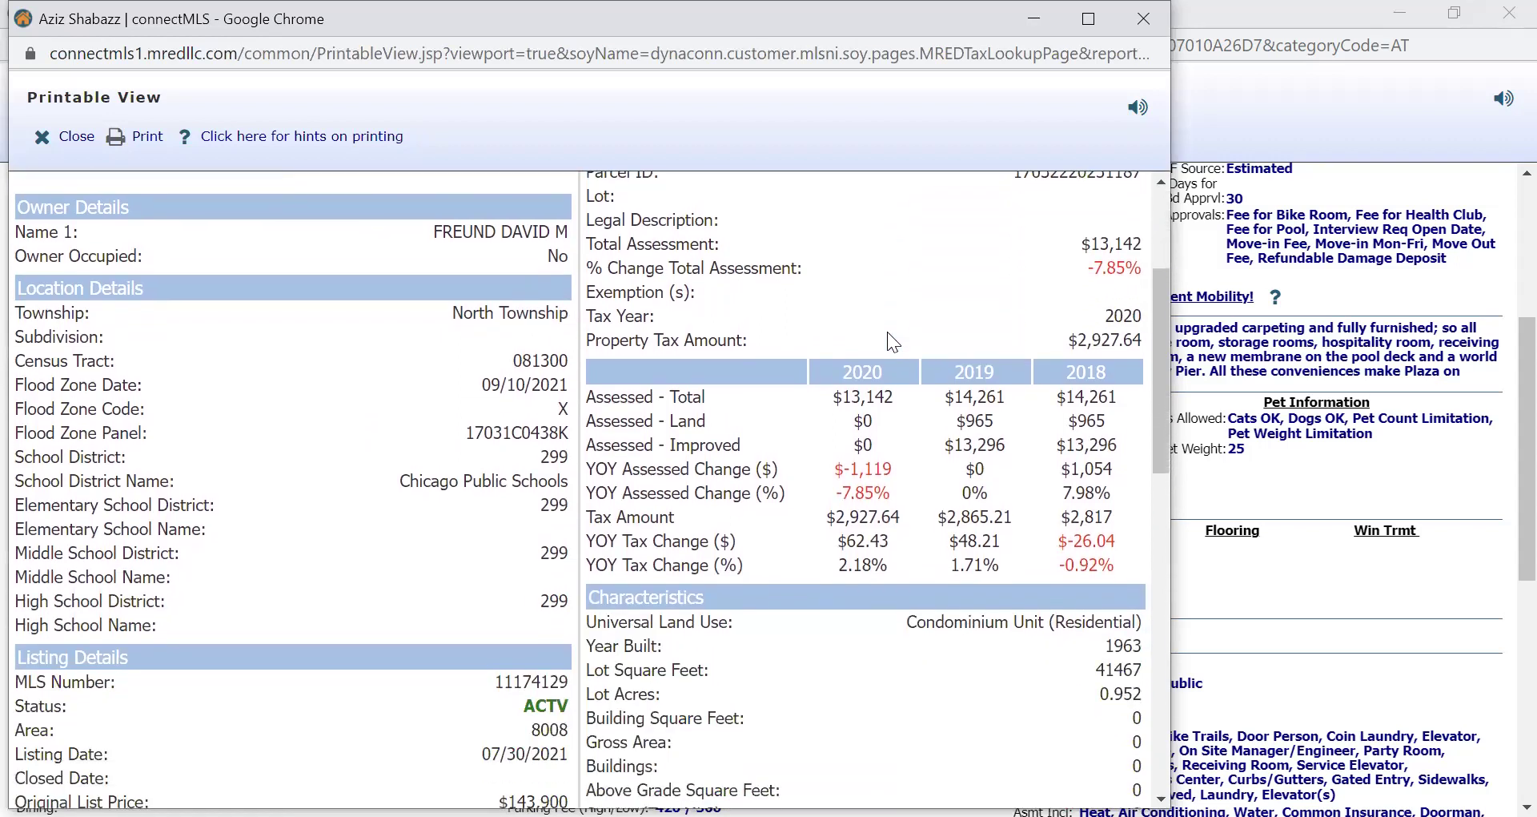
{"action": "scroll", "coordinate": [888, 332], "scroll_direction": "down", "scroll_amount": 1}
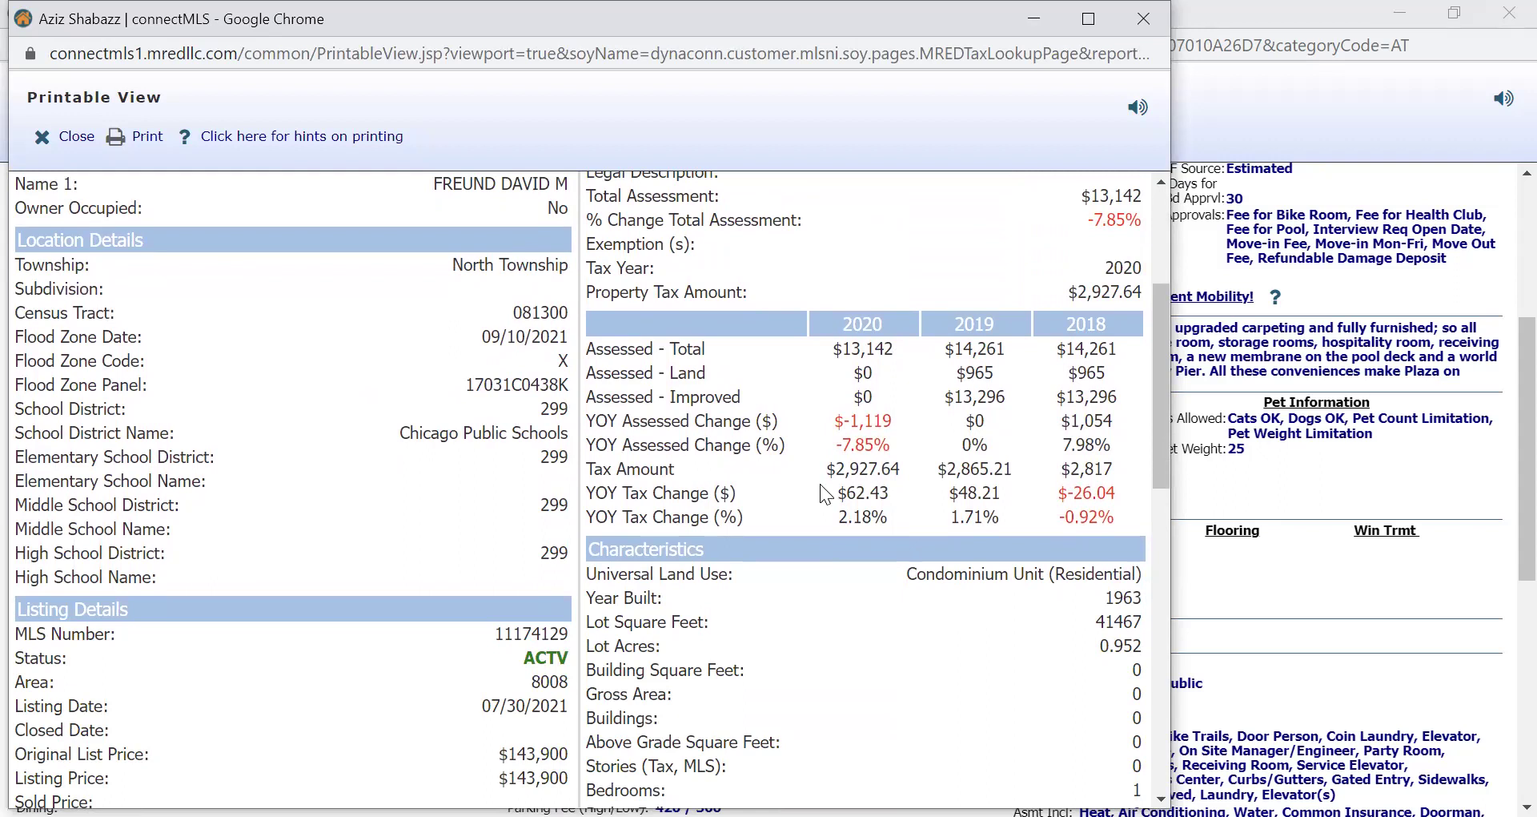
{"action": "scroll", "coordinate": [820, 484], "scroll_direction": "up", "scroll_amount": 3}
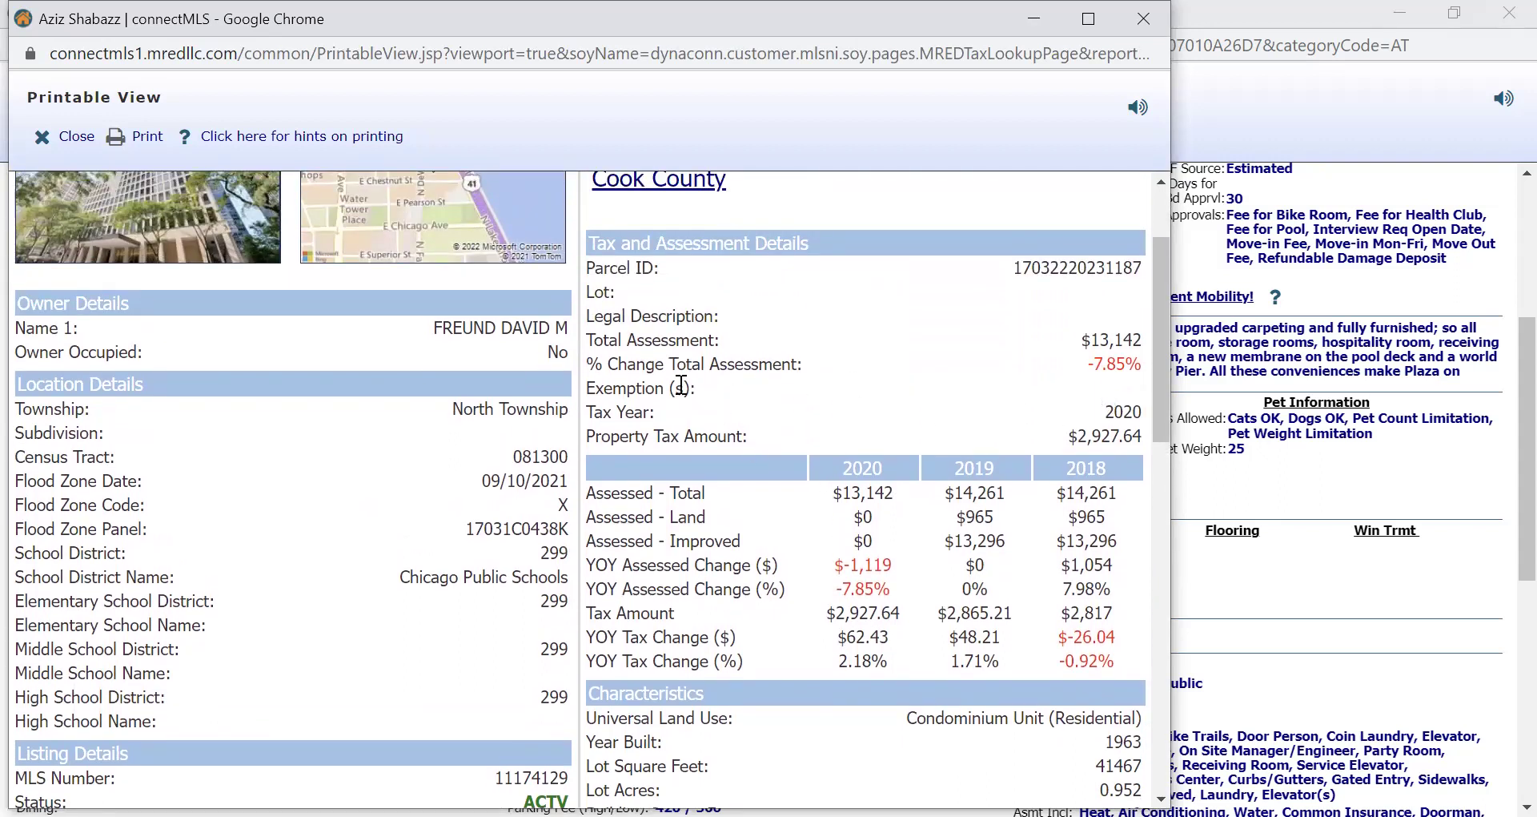
{"action": "scroll", "coordinate": [709, 411], "scroll_direction": "down", "scroll_amount": 3}
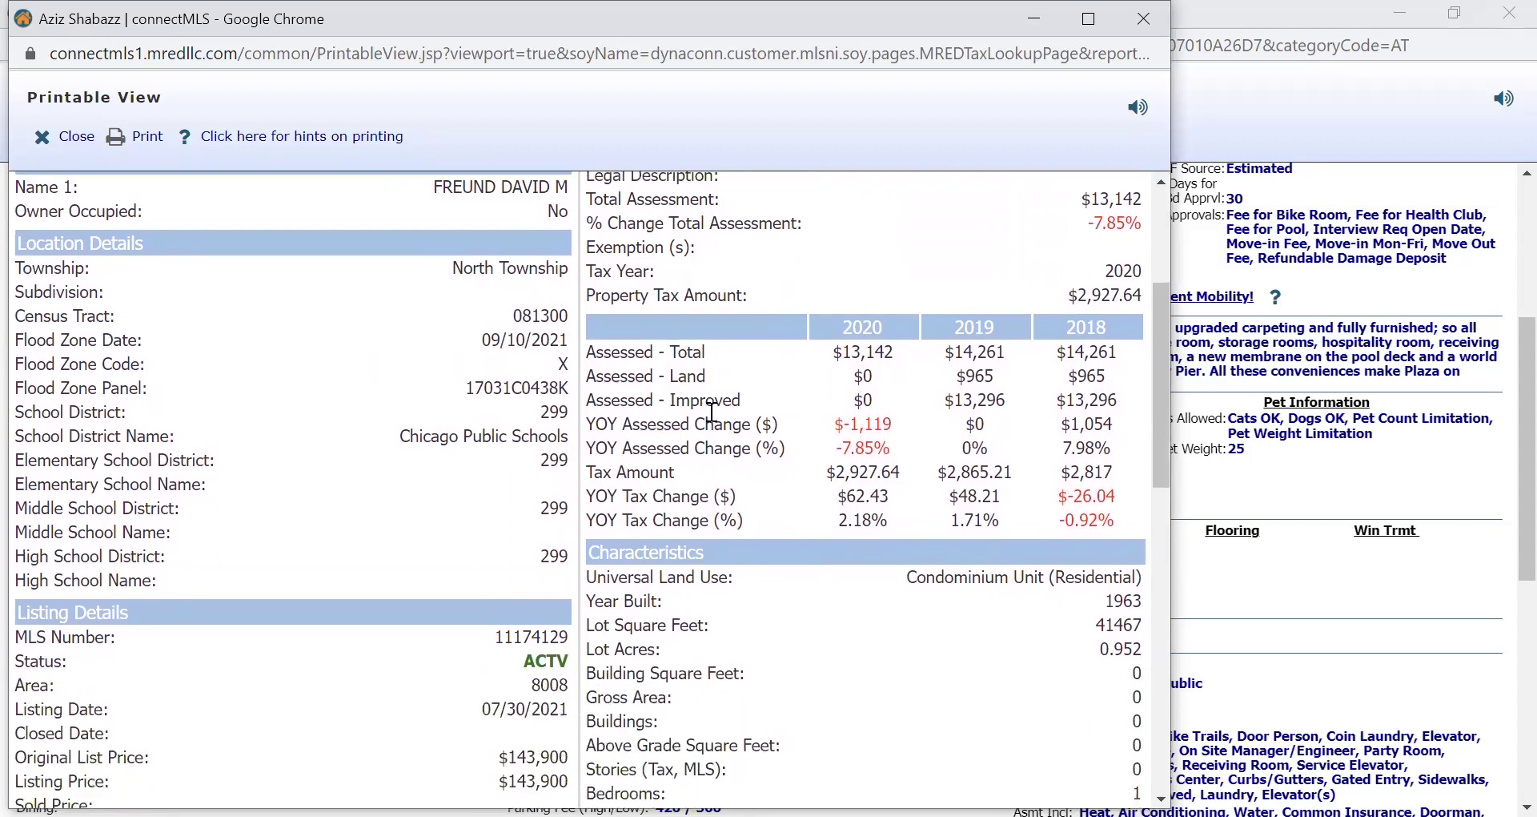
{"action": "scroll", "coordinate": [712, 412], "scroll_direction": "down", "scroll_amount": 5}
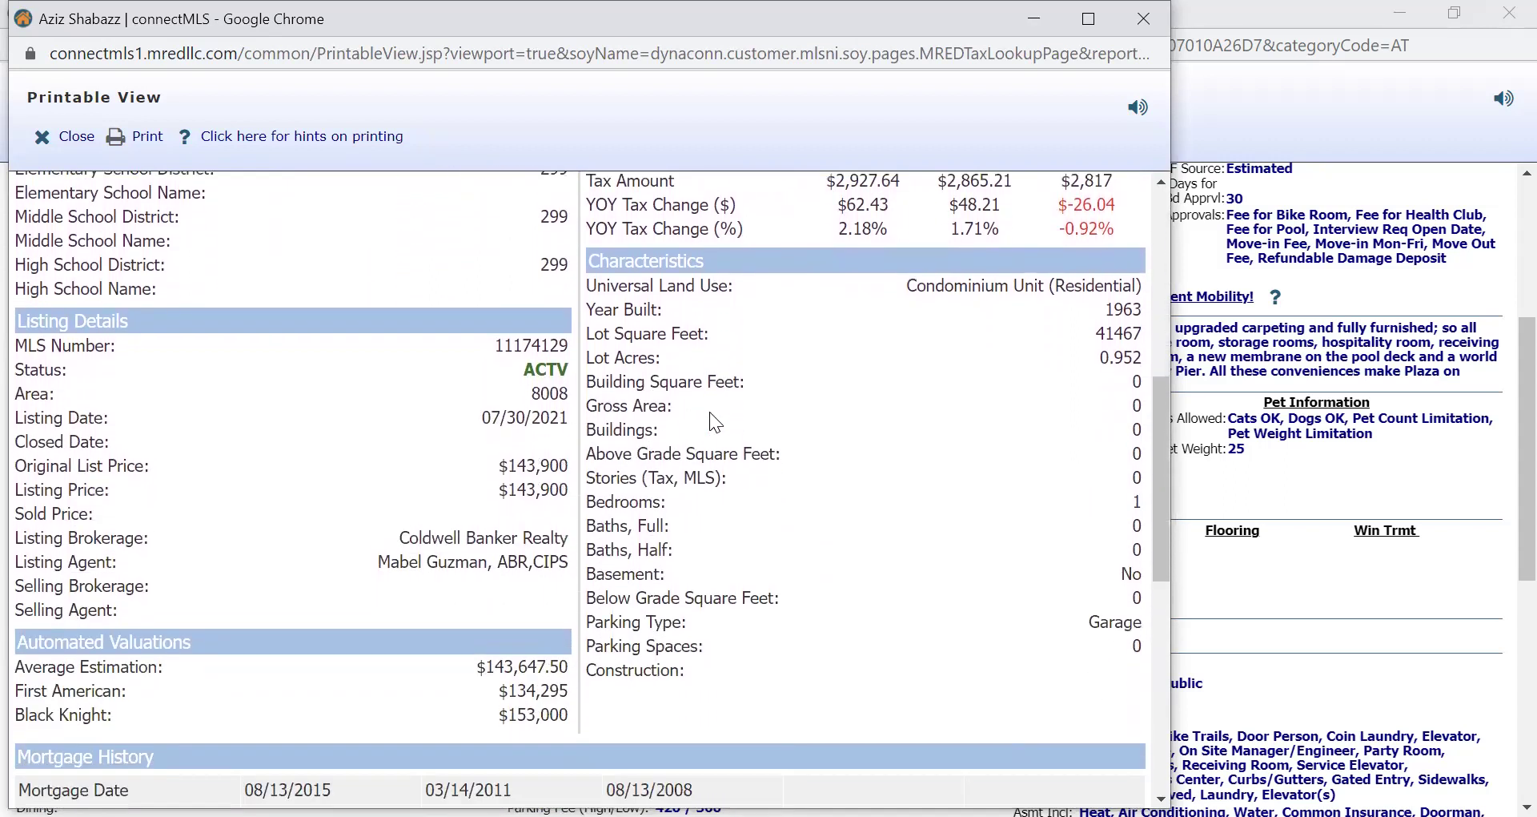
{"action": "scroll", "coordinate": [710, 412], "scroll_direction": "down", "scroll_amount": 4}
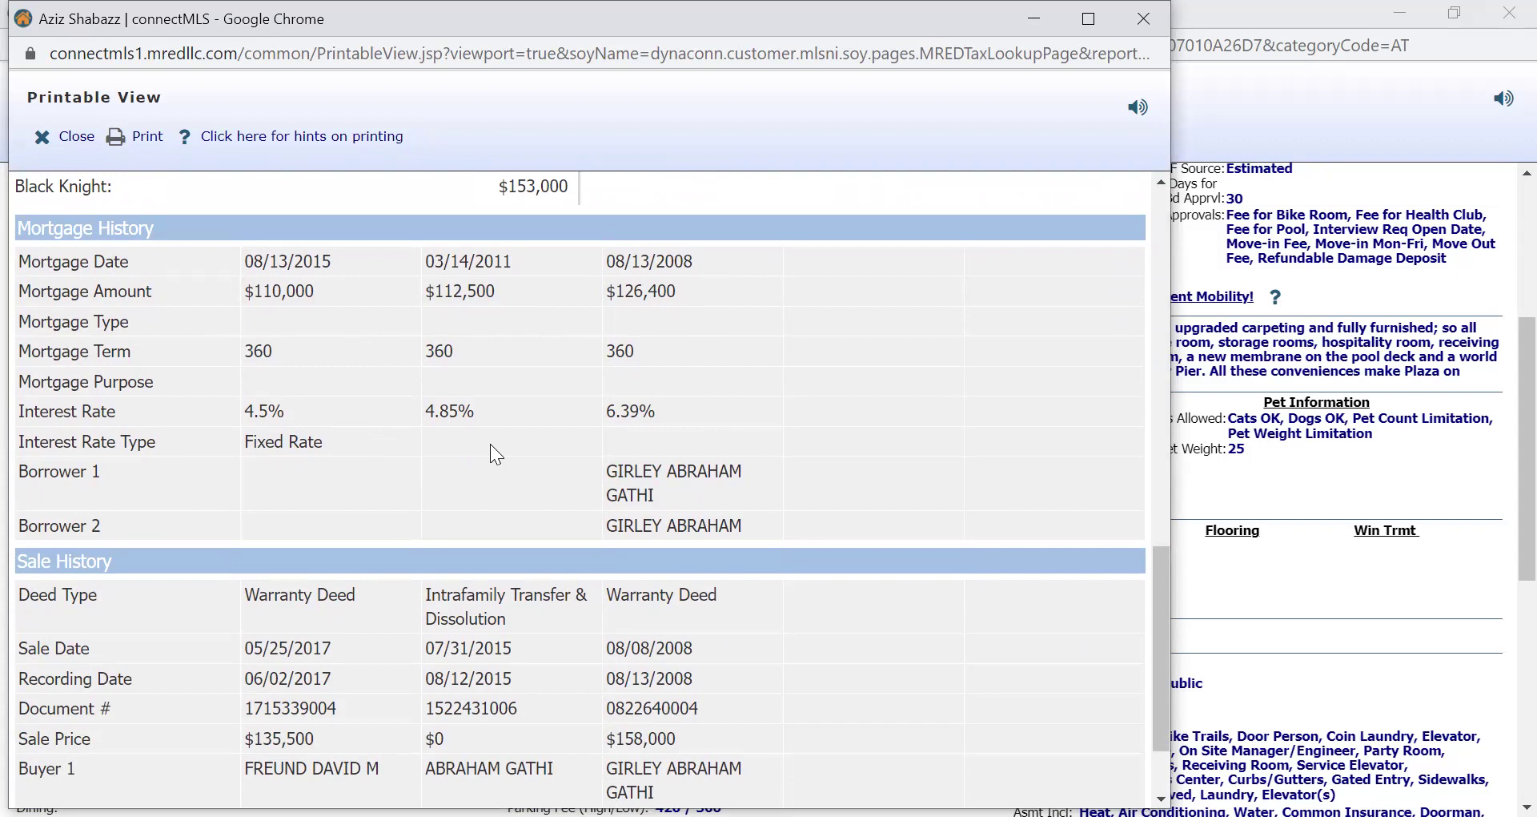
{"action": "scroll", "coordinate": [491, 447], "scroll_direction": "down", "scroll_amount": 3}
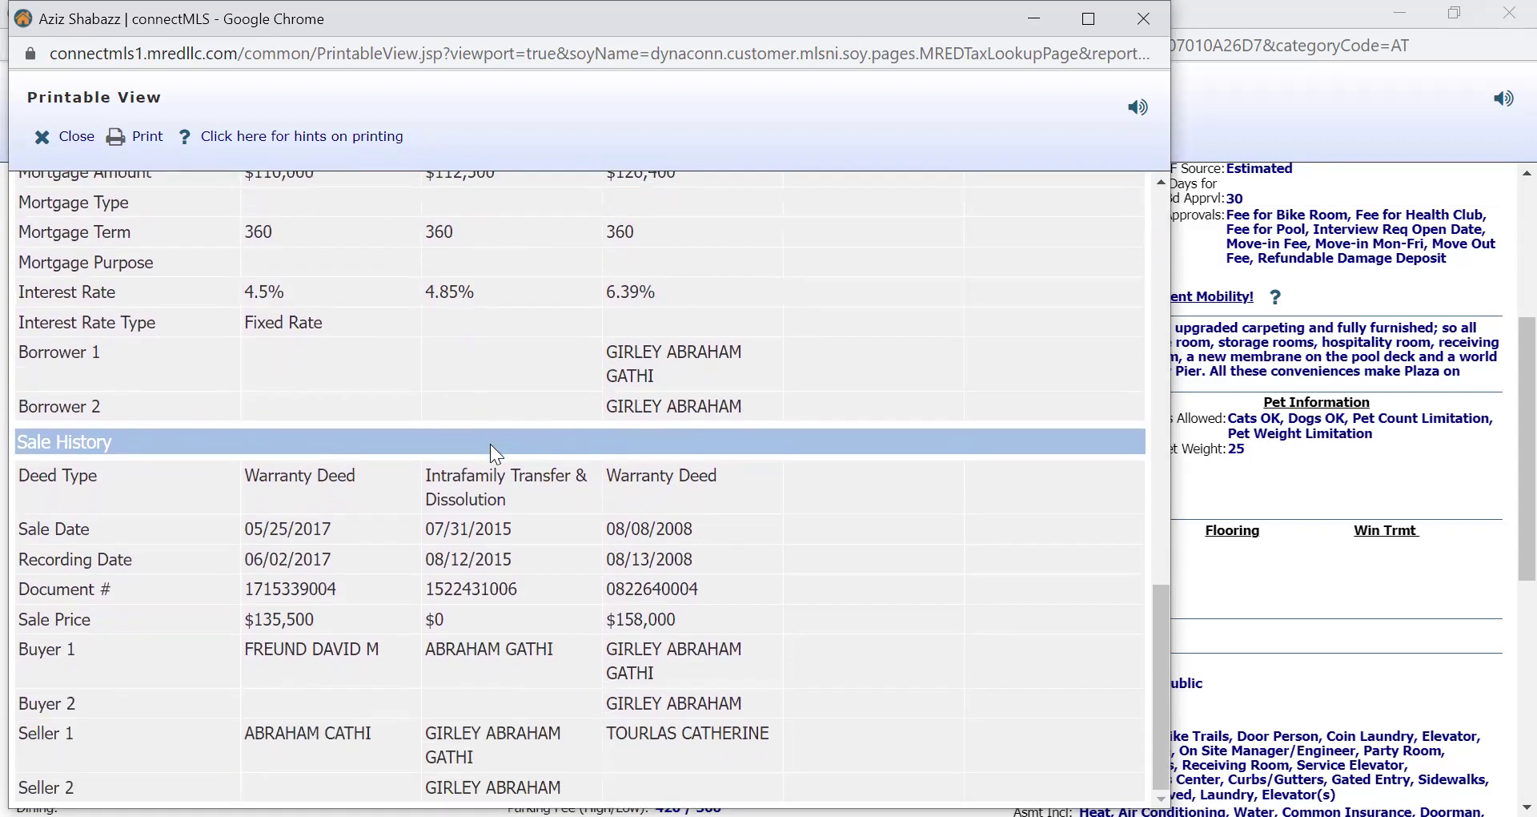
{"action": "scroll", "coordinate": [494, 453], "scroll_direction": "up", "scroll_amount": 3}
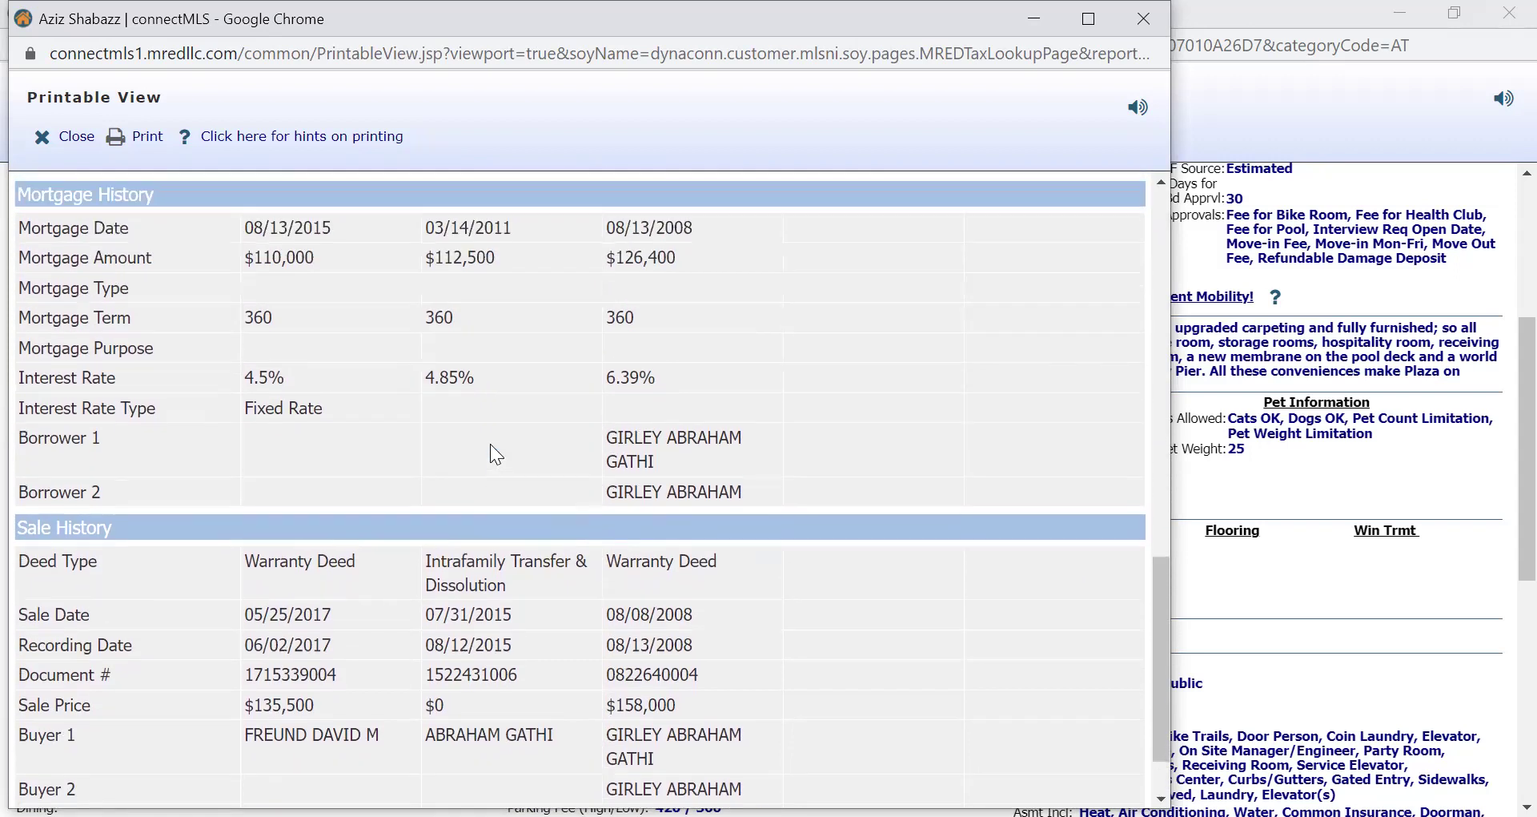
{"action": "scroll", "coordinate": [492, 447], "scroll_direction": "up", "scroll_amount": 5}
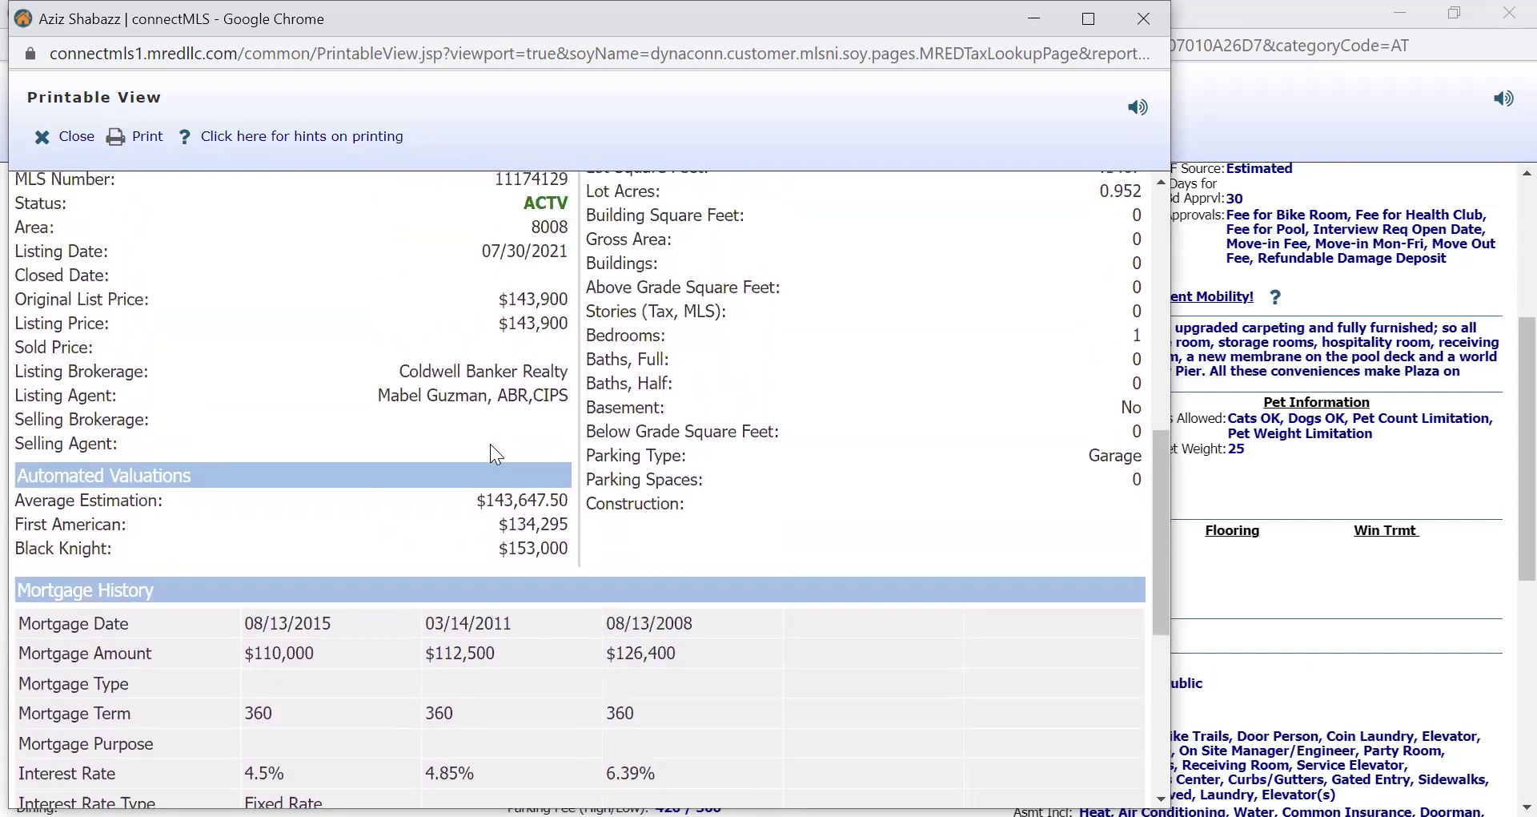
{"action": "scroll", "coordinate": [491, 446], "scroll_direction": "down", "scroll_amount": 5}
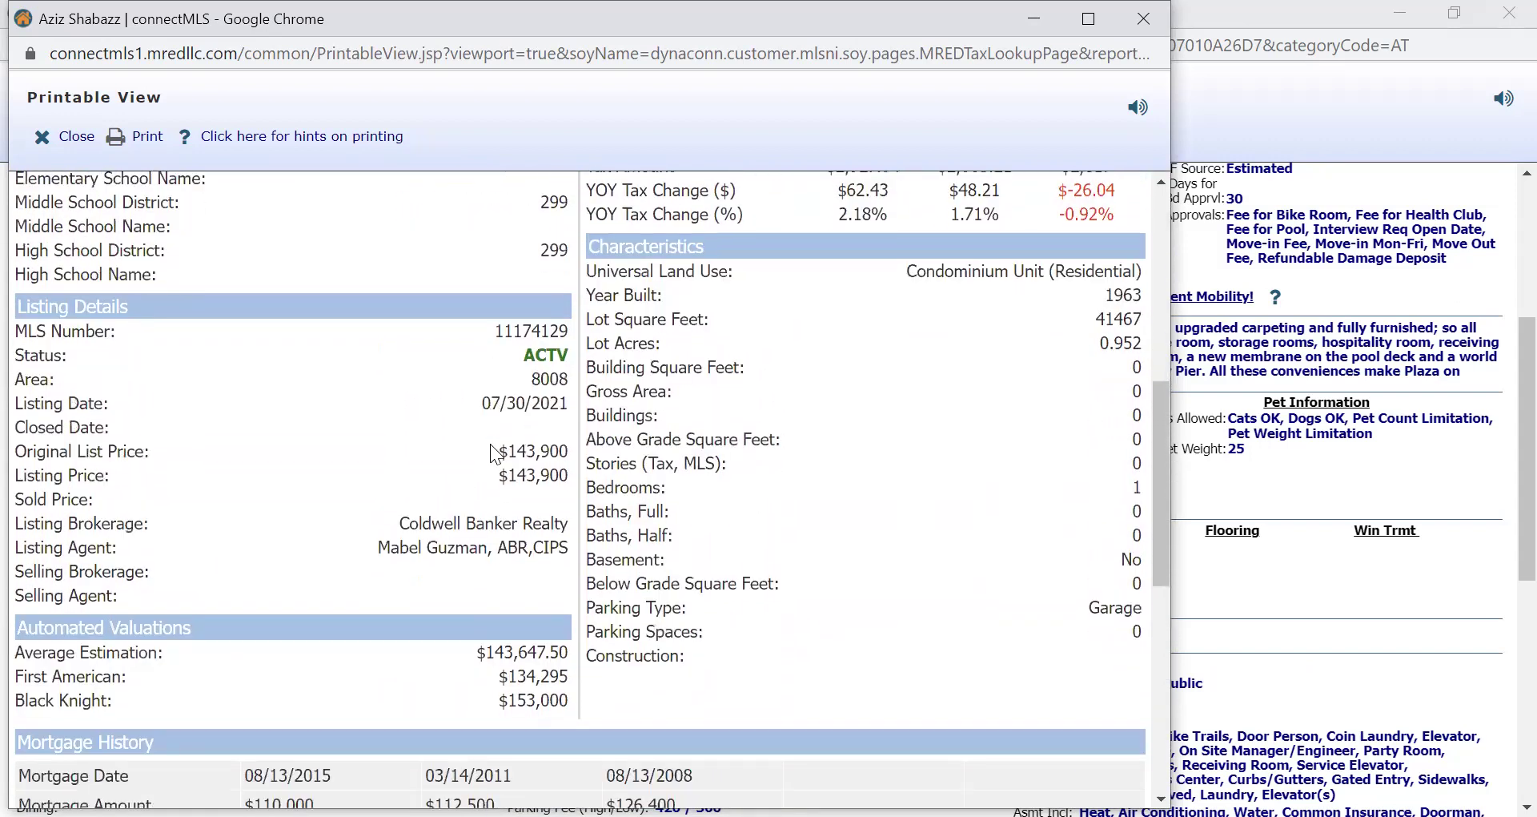
{"action": "scroll", "coordinate": [490, 443], "scroll_direction": "up", "scroll_amount": 1}
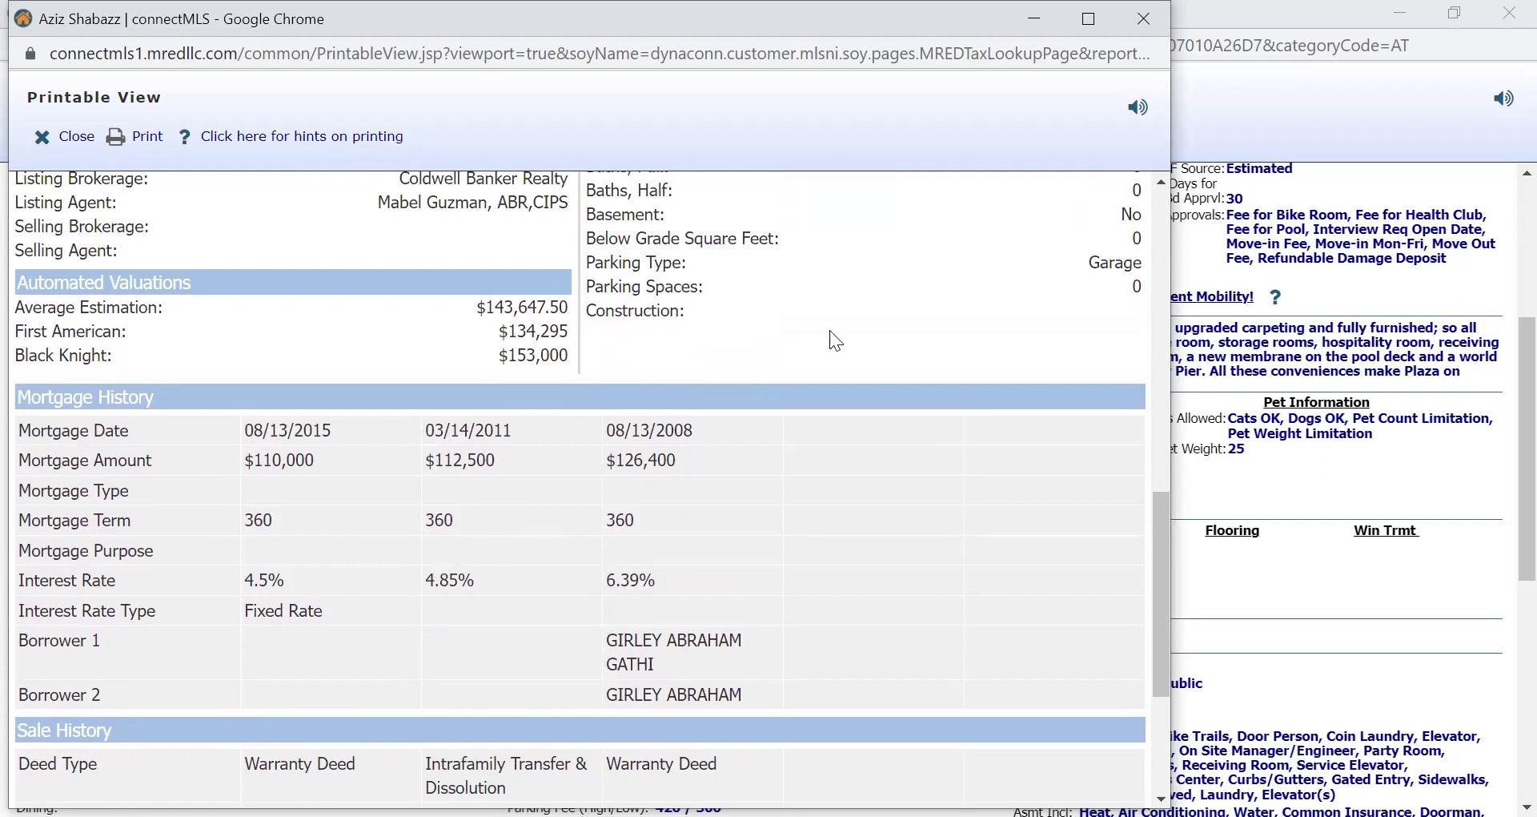
{"action": "scroll", "coordinate": [881, 302], "scroll_direction": "up", "scroll_amount": 4}
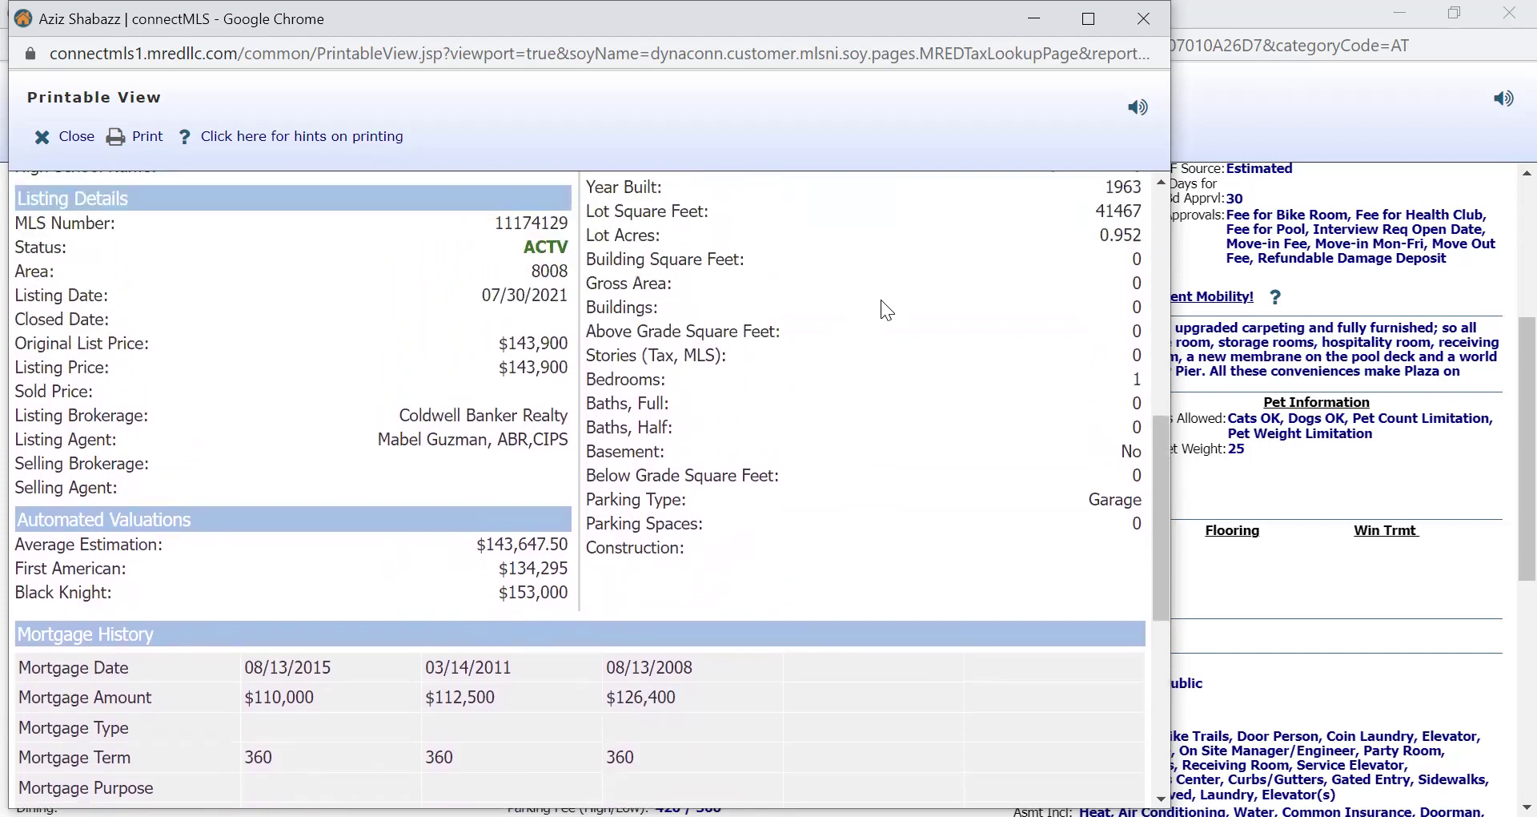
{"action": "scroll", "coordinate": [881, 300], "scroll_direction": "up", "scroll_amount": 3}
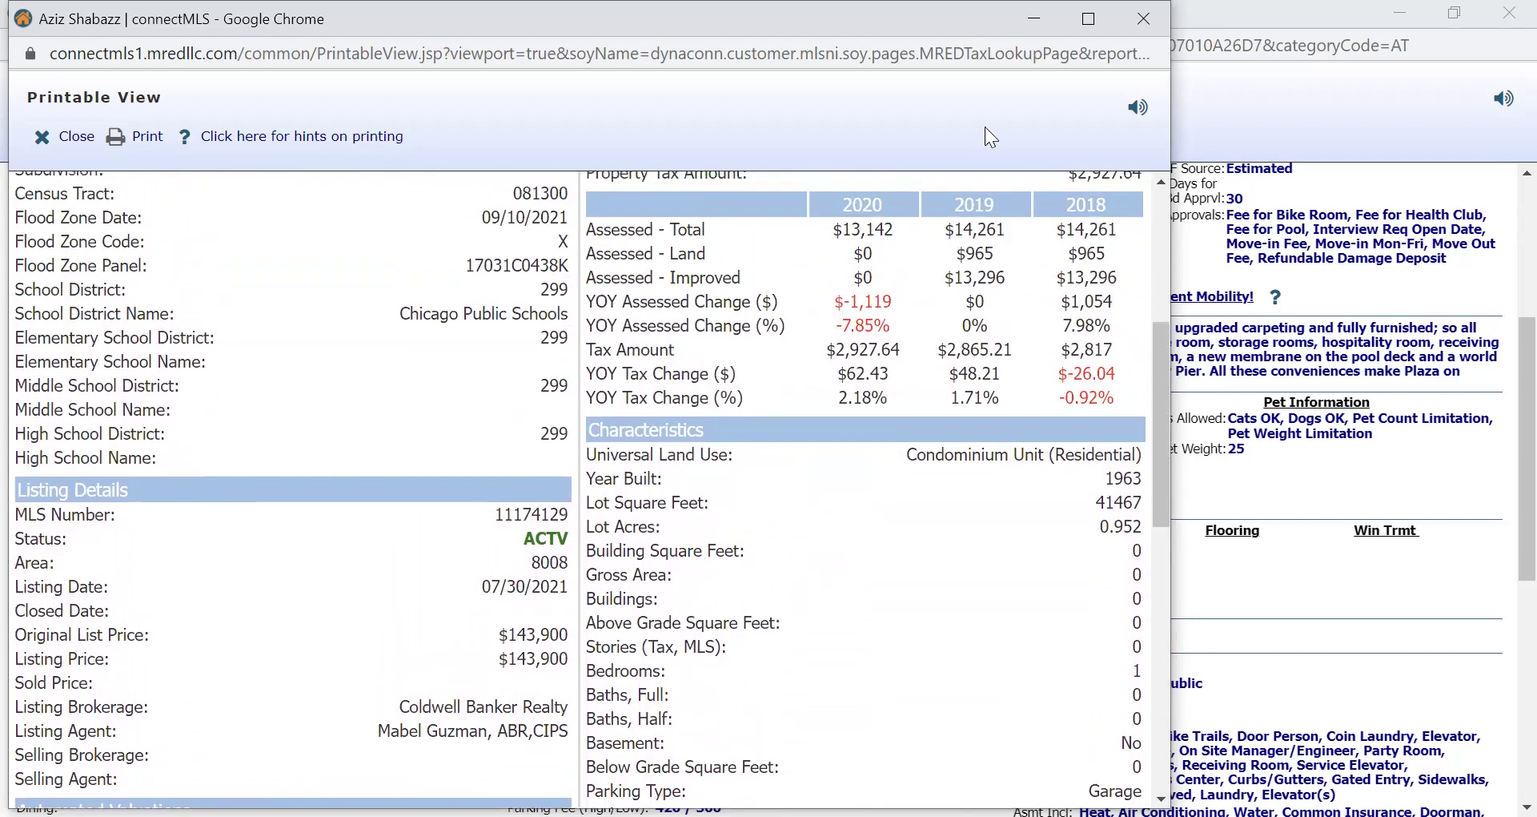
Close the tax report, review the listing's Sale Terms: Conventional, and run Check FHA Eligibility.
{"action": "key", "text": "ctrl+w"}
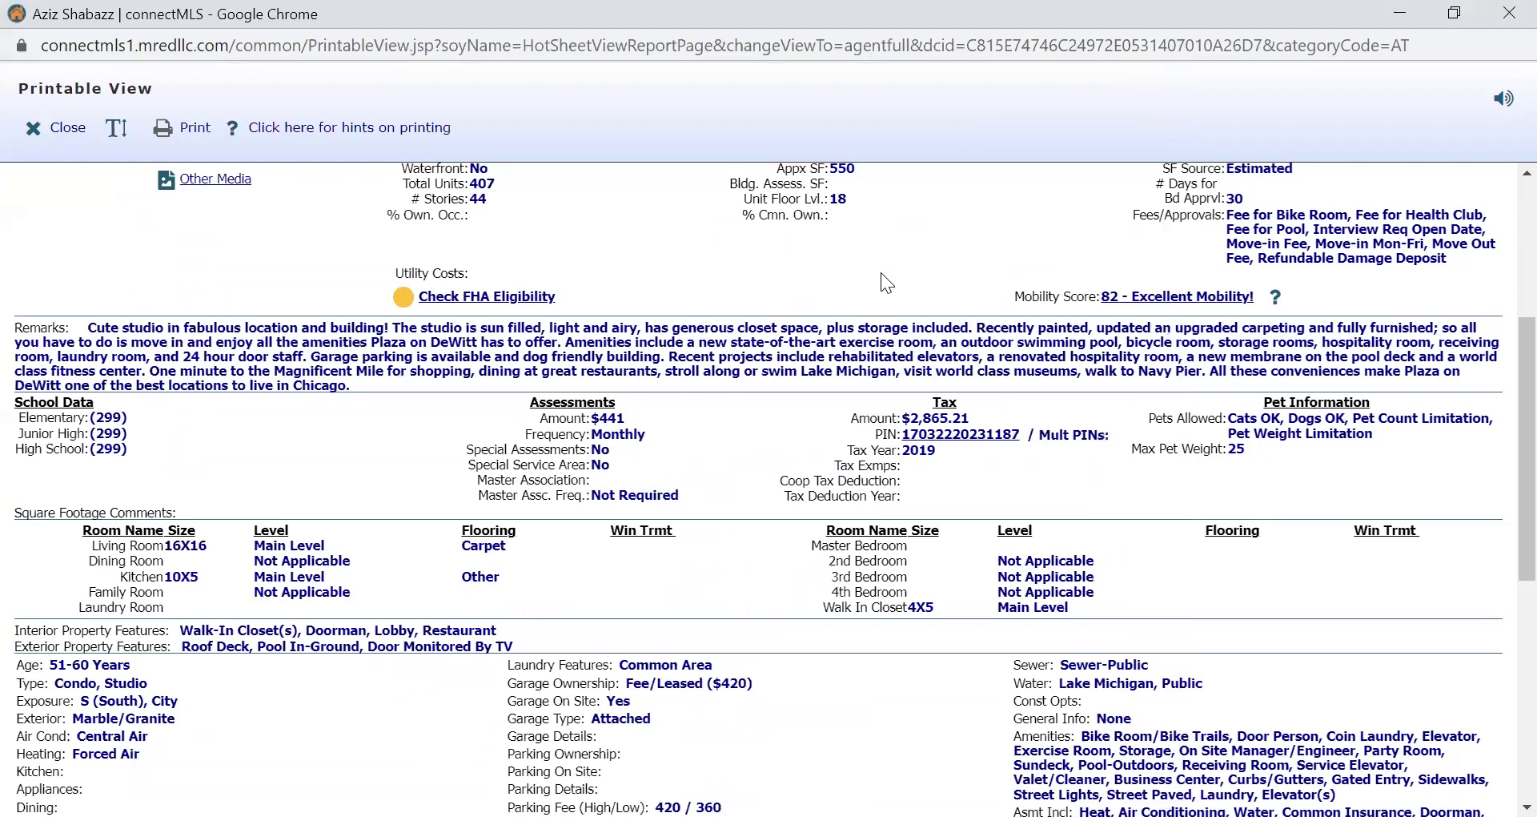
{"action": "scroll", "coordinate": [881, 274], "scroll_direction": "up", "scroll_amount": 3}
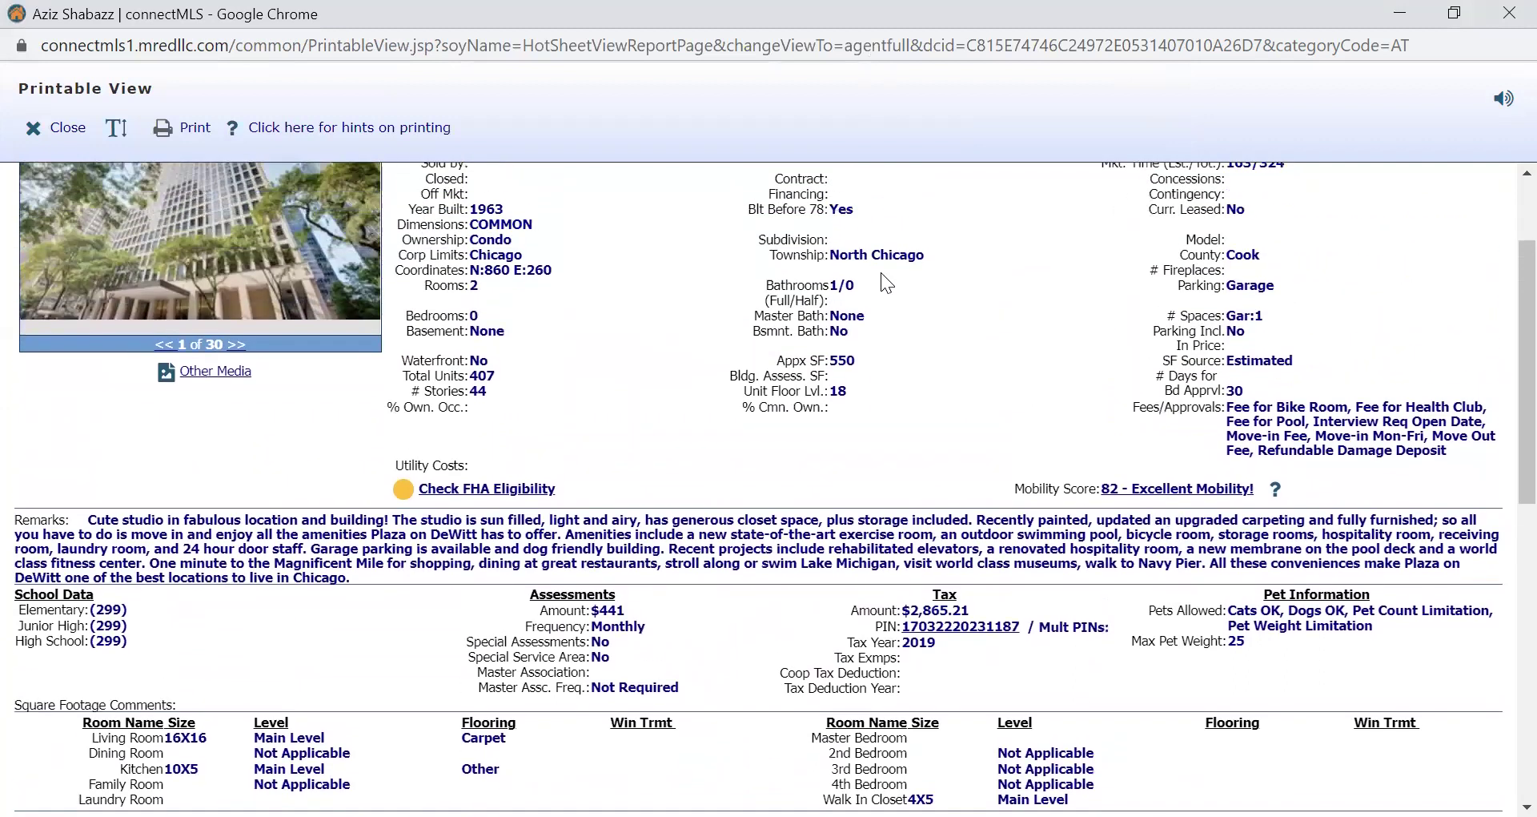
{"action": "scroll", "coordinate": [881, 274], "scroll_direction": "up", "scroll_amount": 1}
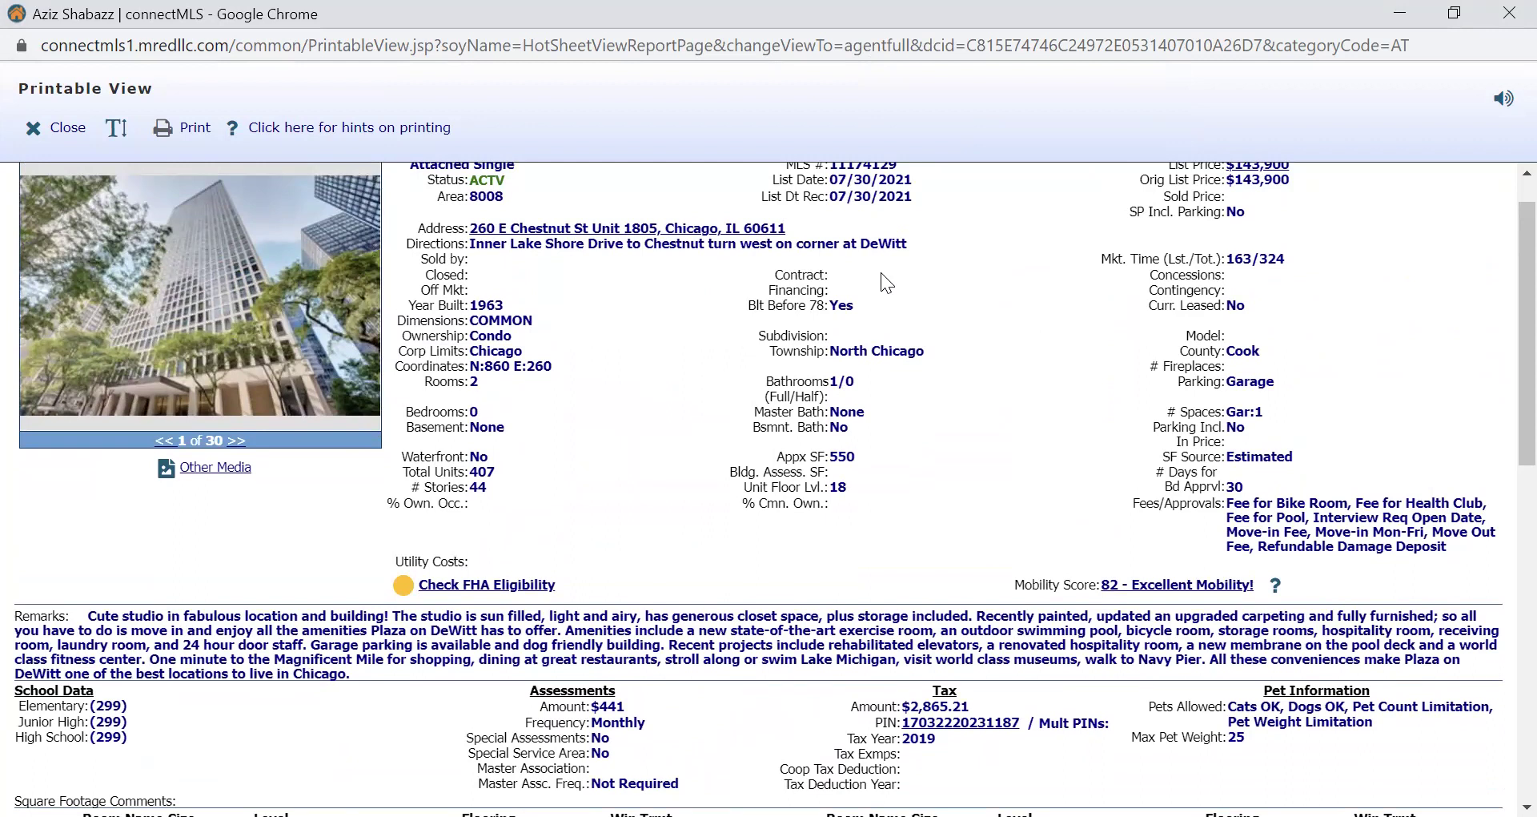
{"action": "scroll", "coordinate": [881, 272], "scroll_direction": "down", "scroll_amount": 8}
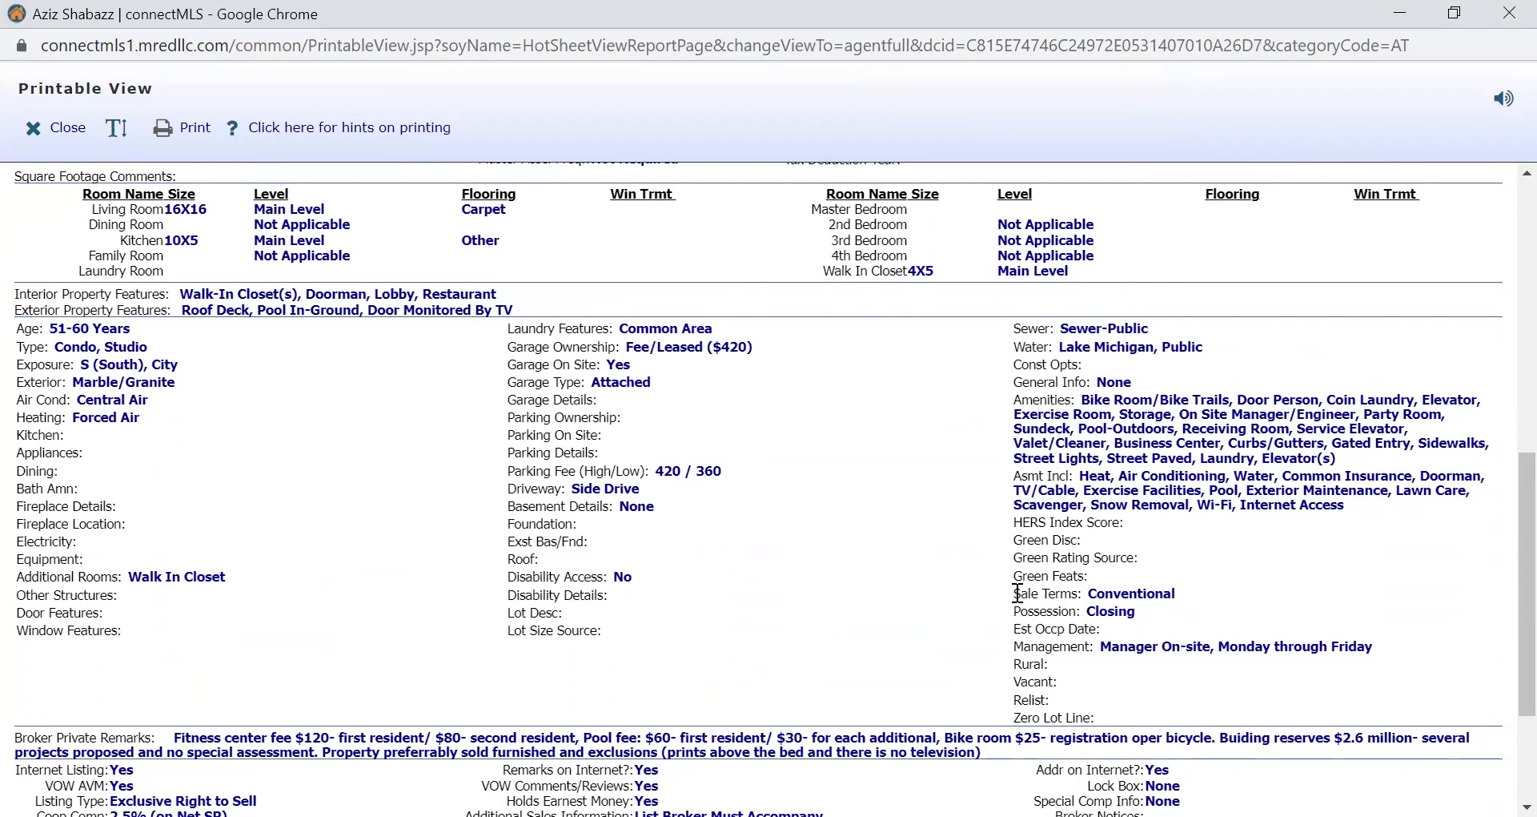
{"action": "mouse_move", "coordinate": [1016, 593]}
{"action": "left_mouse_down"}
{"action": "mouse_move", "coordinate": [1197, 594]}
{"action": "mouse_move", "coordinate": [1005, 593]}
{"action": "left_mouse_up"}
{"action": "scroll", "coordinate": [914, 566], "scroll_direction": "up", "scroll_amount": 2}
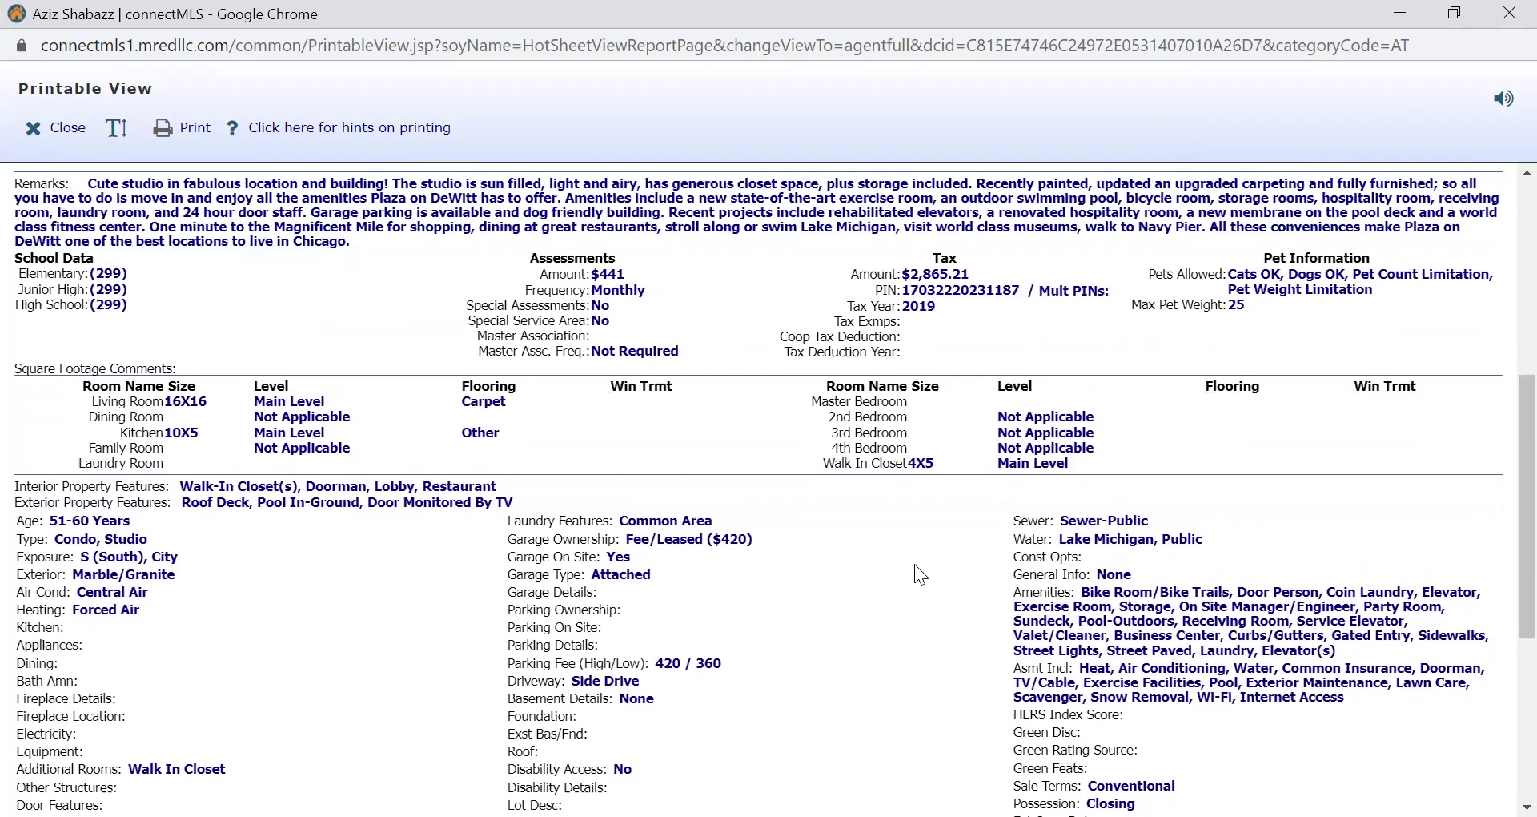
{"action": "scroll", "coordinate": [915, 564], "scroll_direction": "up", "scroll_amount": 4}
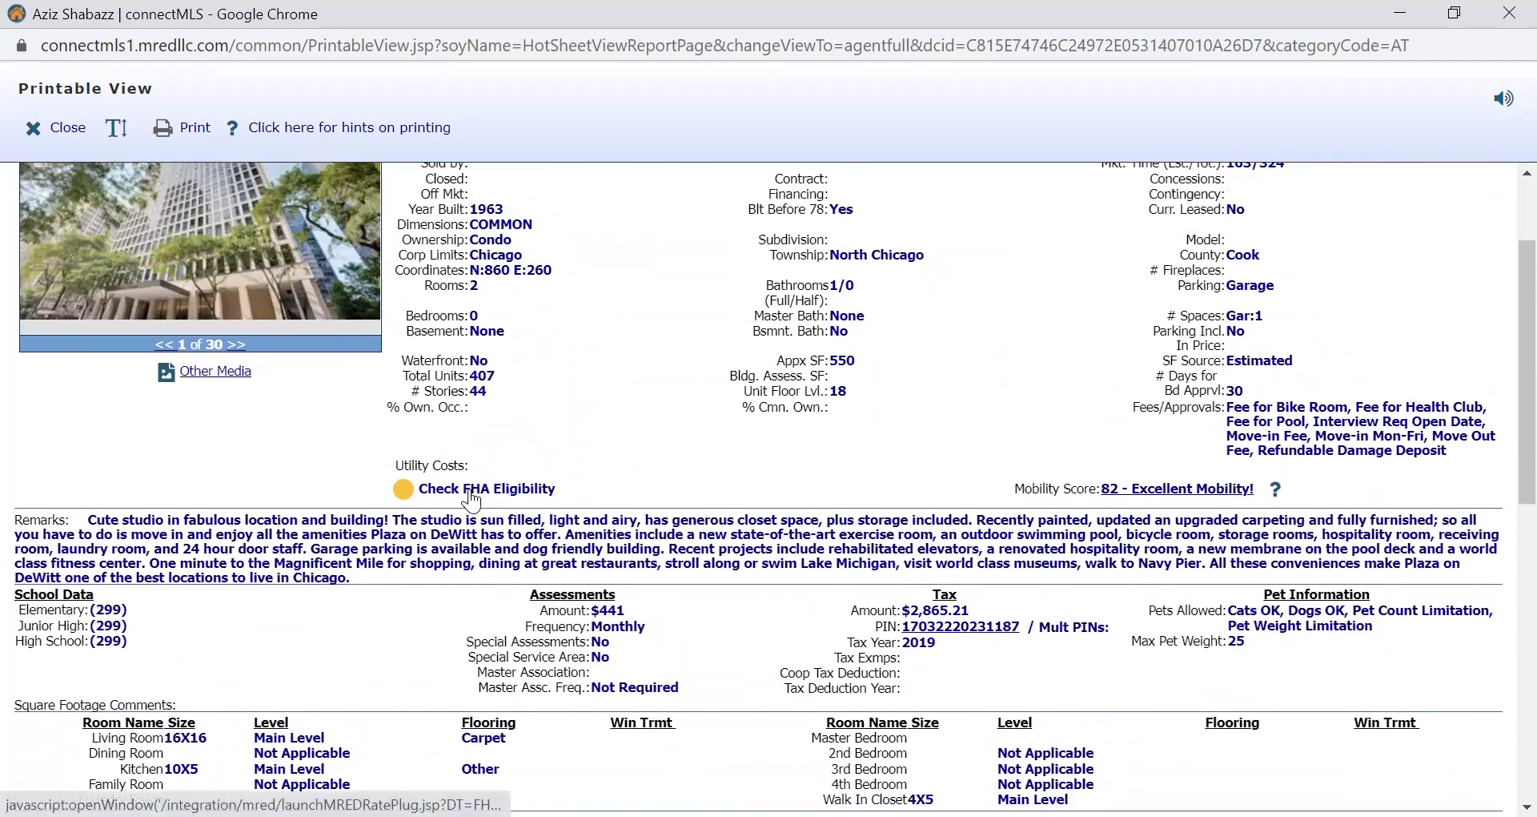
{"action": "left_click", "coordinate": [475, 494]}
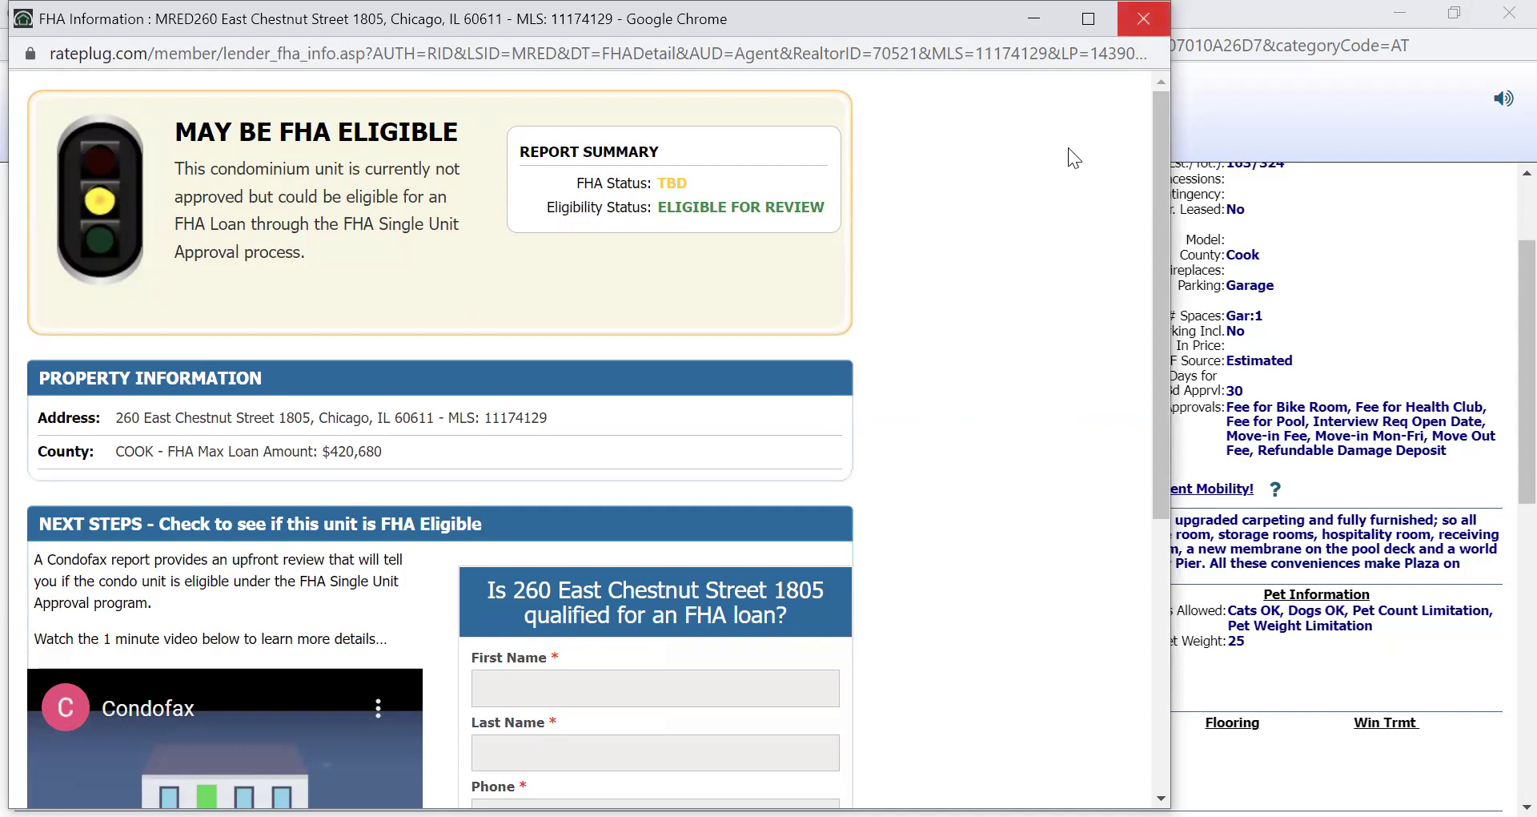
Close the RatePlug FHA page and the printable listing to return to the client record.
{"action": "left_click", "coordinate": [1143, 19]}
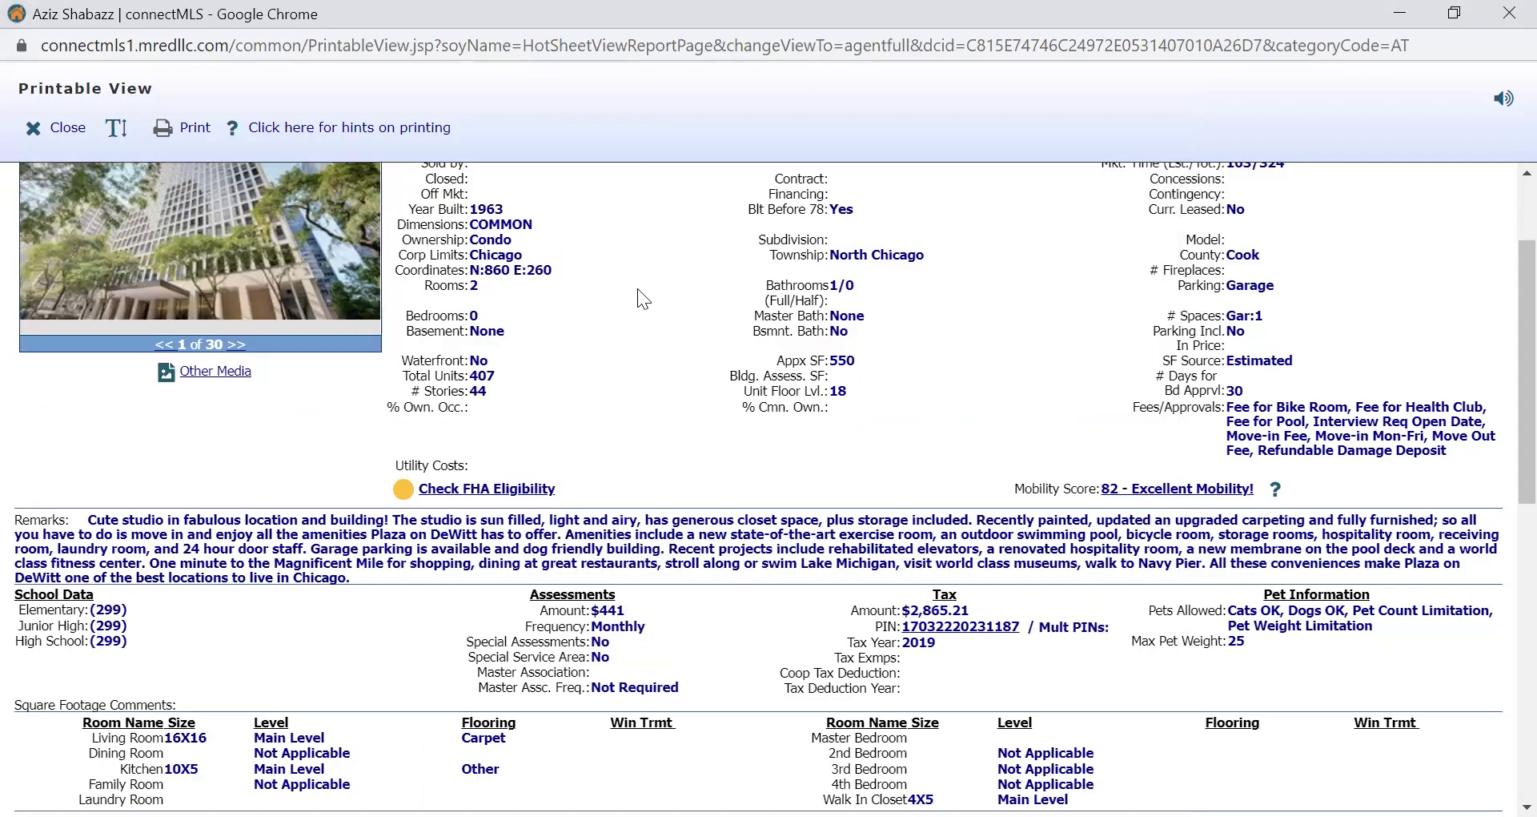
{"action": "left_click", "coordinate": [69, 129]}
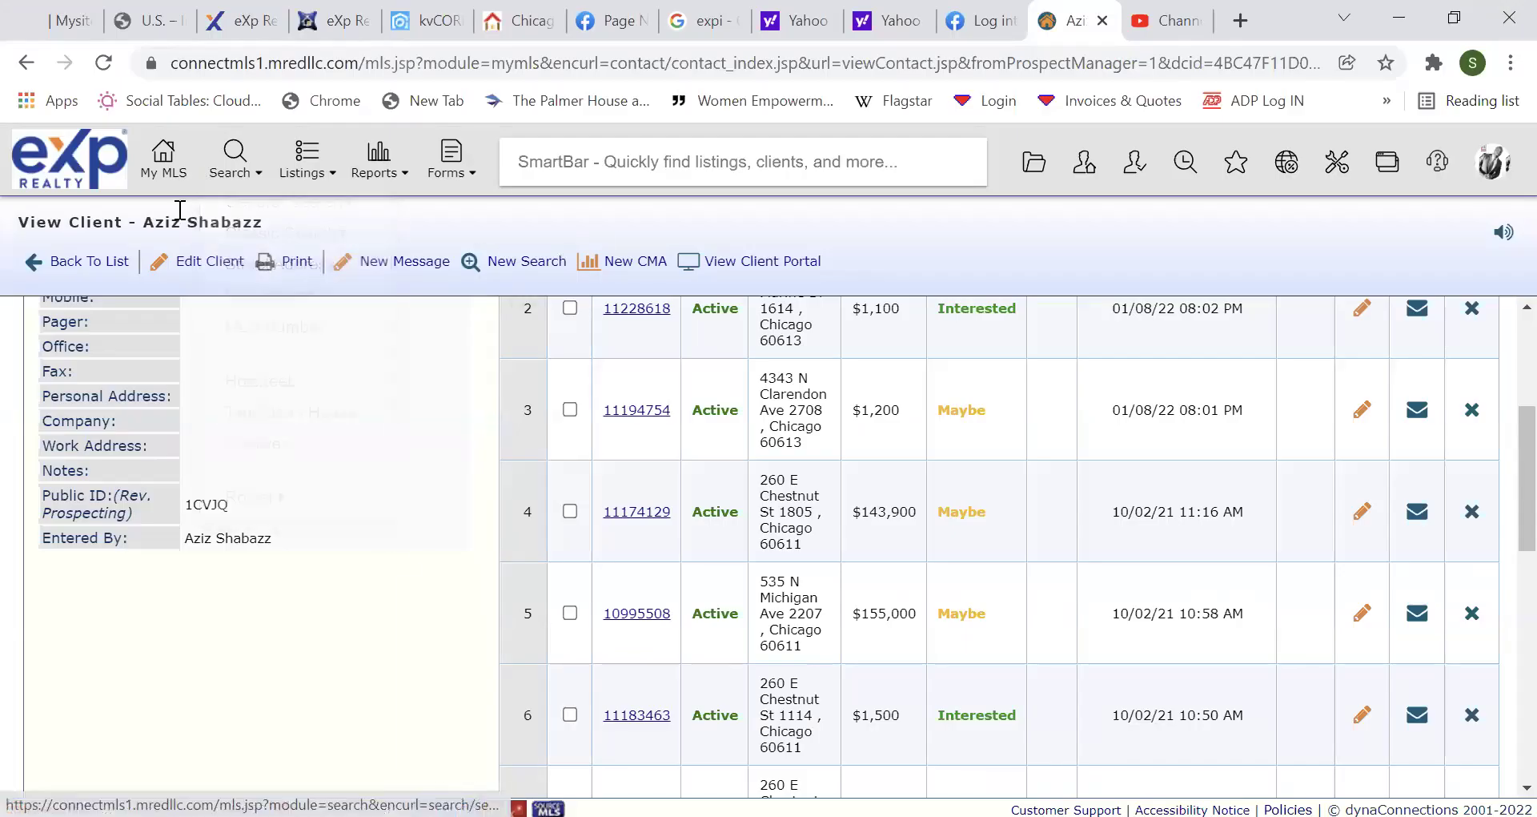
Start a General MLS classic search for Detached Single, leaving the search and property types unchanged.
{"action": "left_click", "coordinate": [236, 156]}
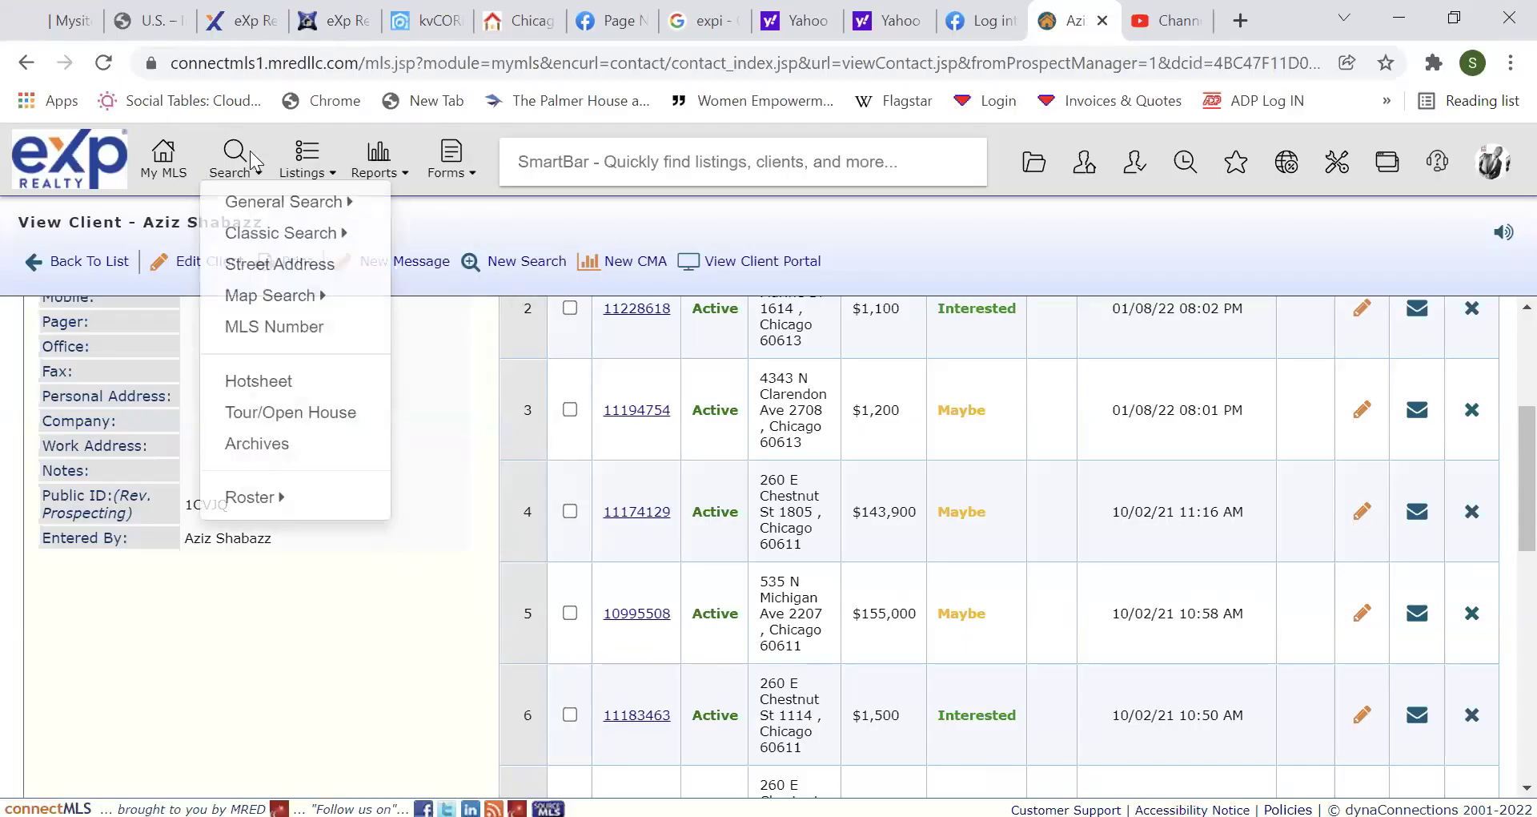
{"action": "left_click", "coordinate": [257, 233]}
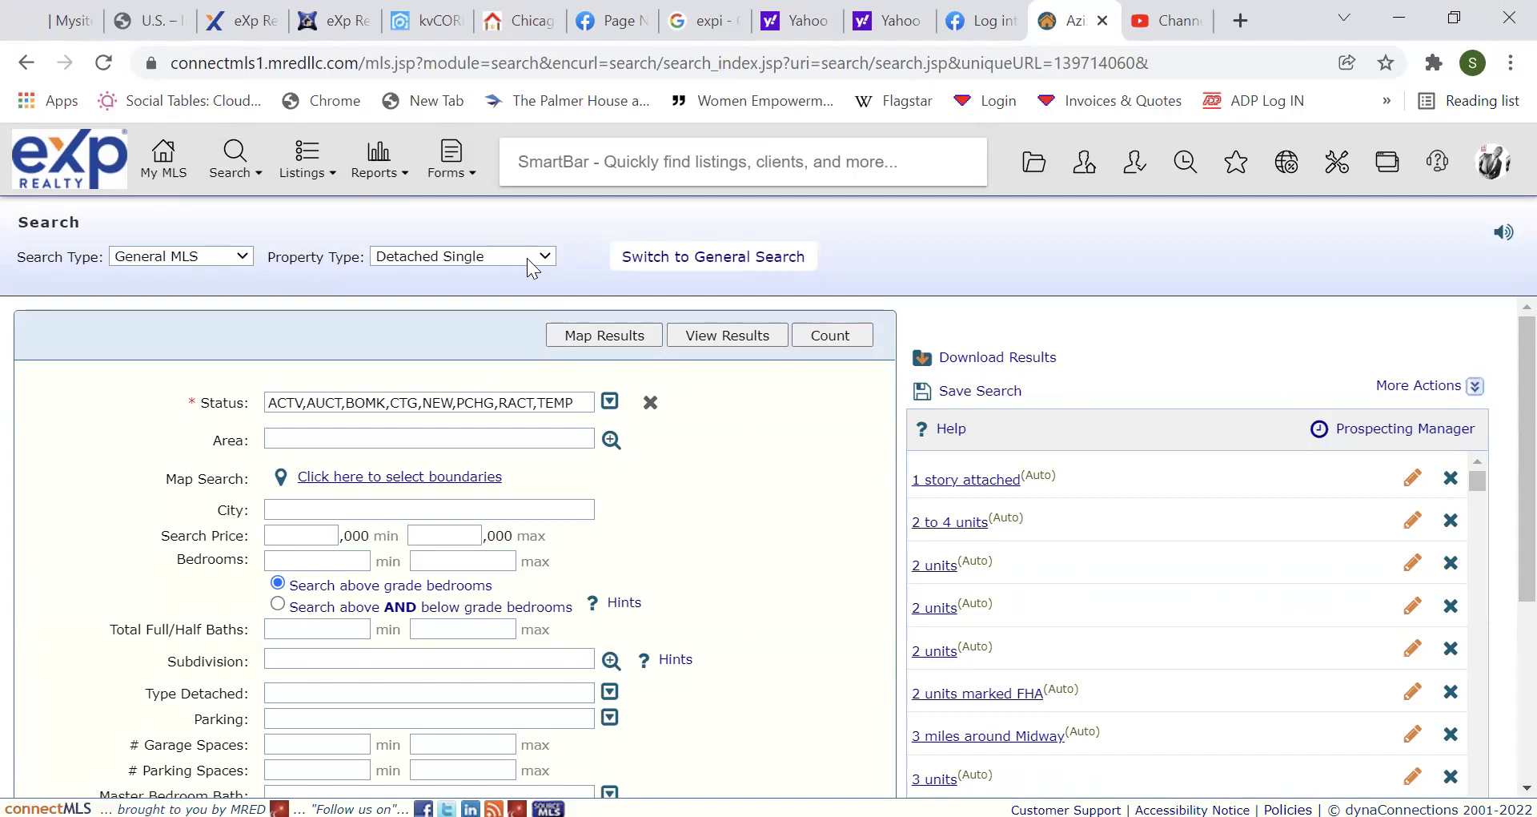
{"action": "left_click", "coordinate": [225, 259]}
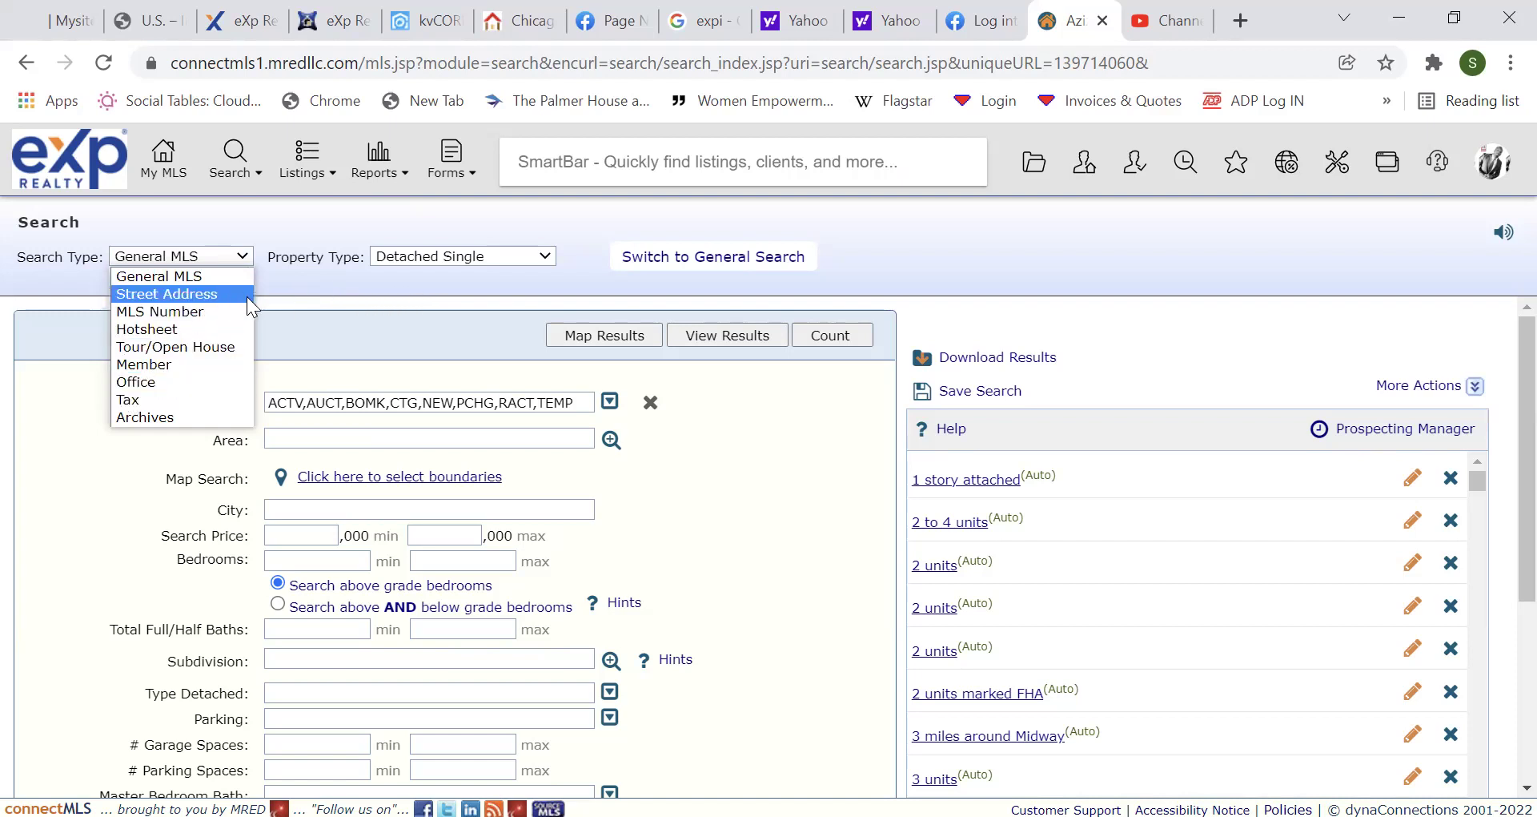
{"action": "left_click", "coordinate": [407, 287]}
{"action": "left_click", "coordinate": [502, 261]}
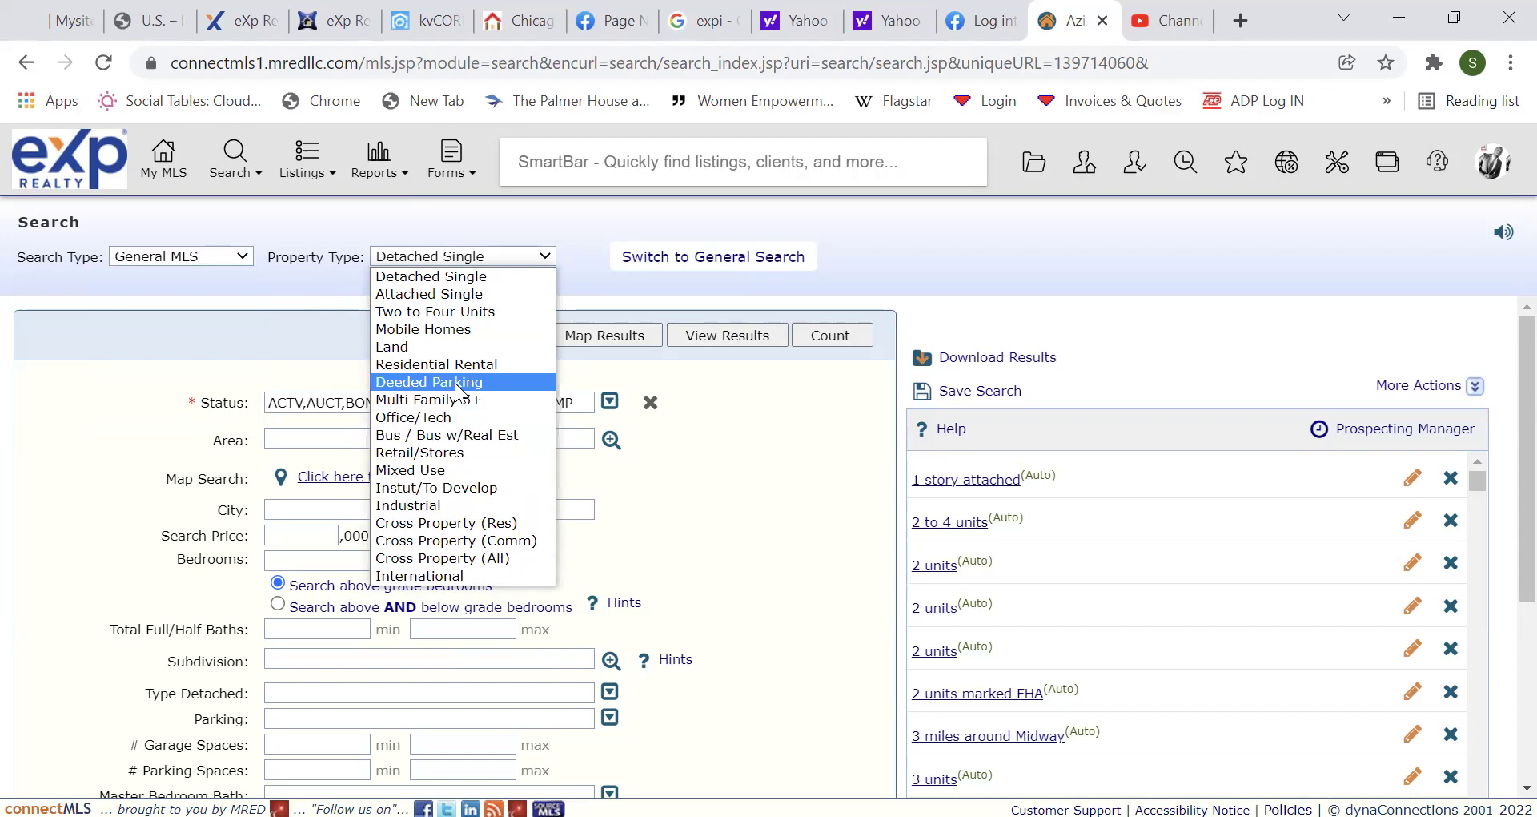
{"action": "left_click", "coordinate": [267, 314]}
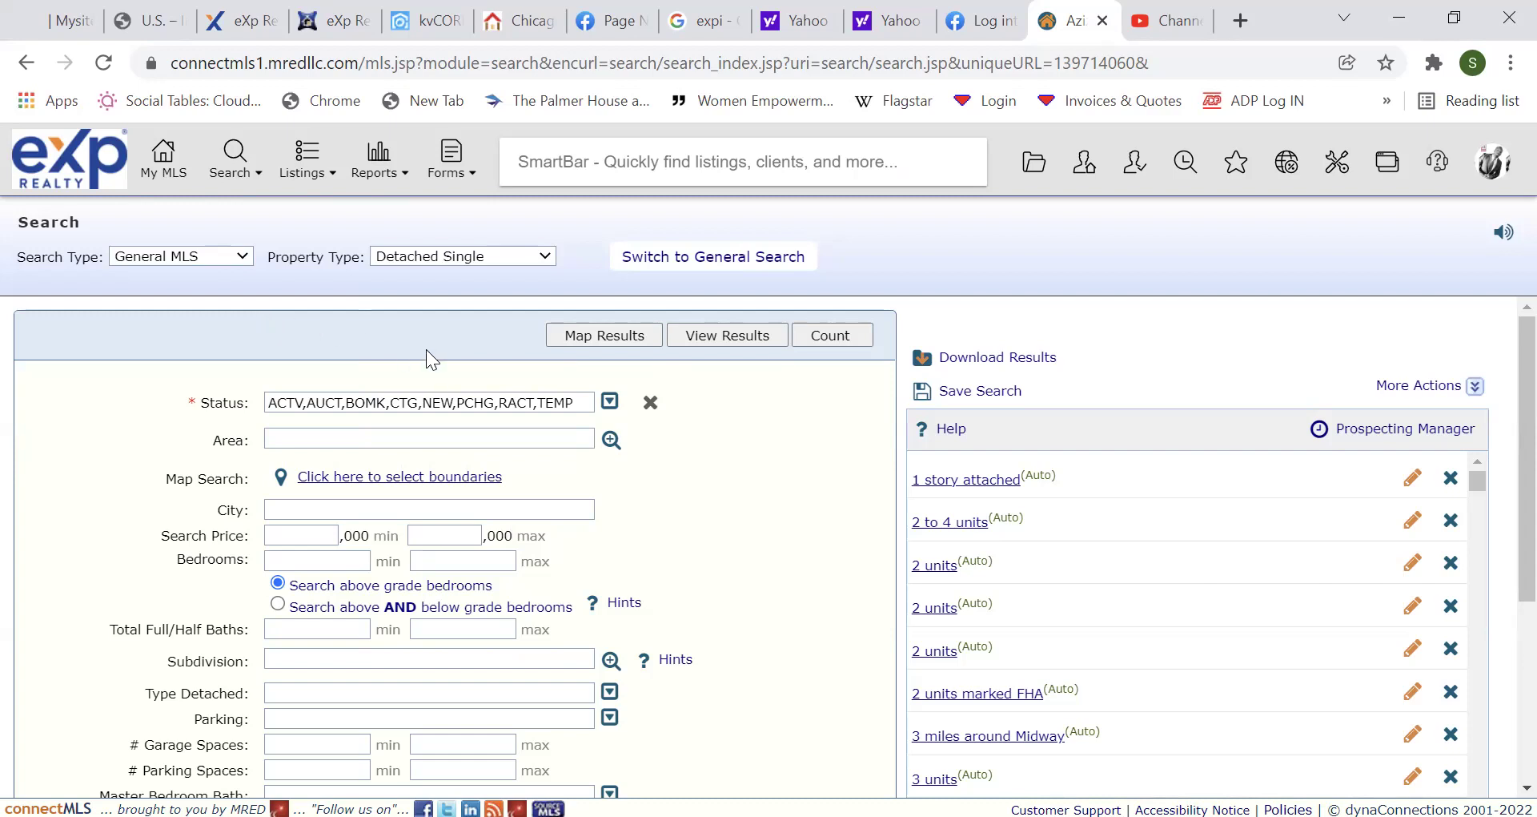
{"action": "left_click", "coordinate": [610, 400]}
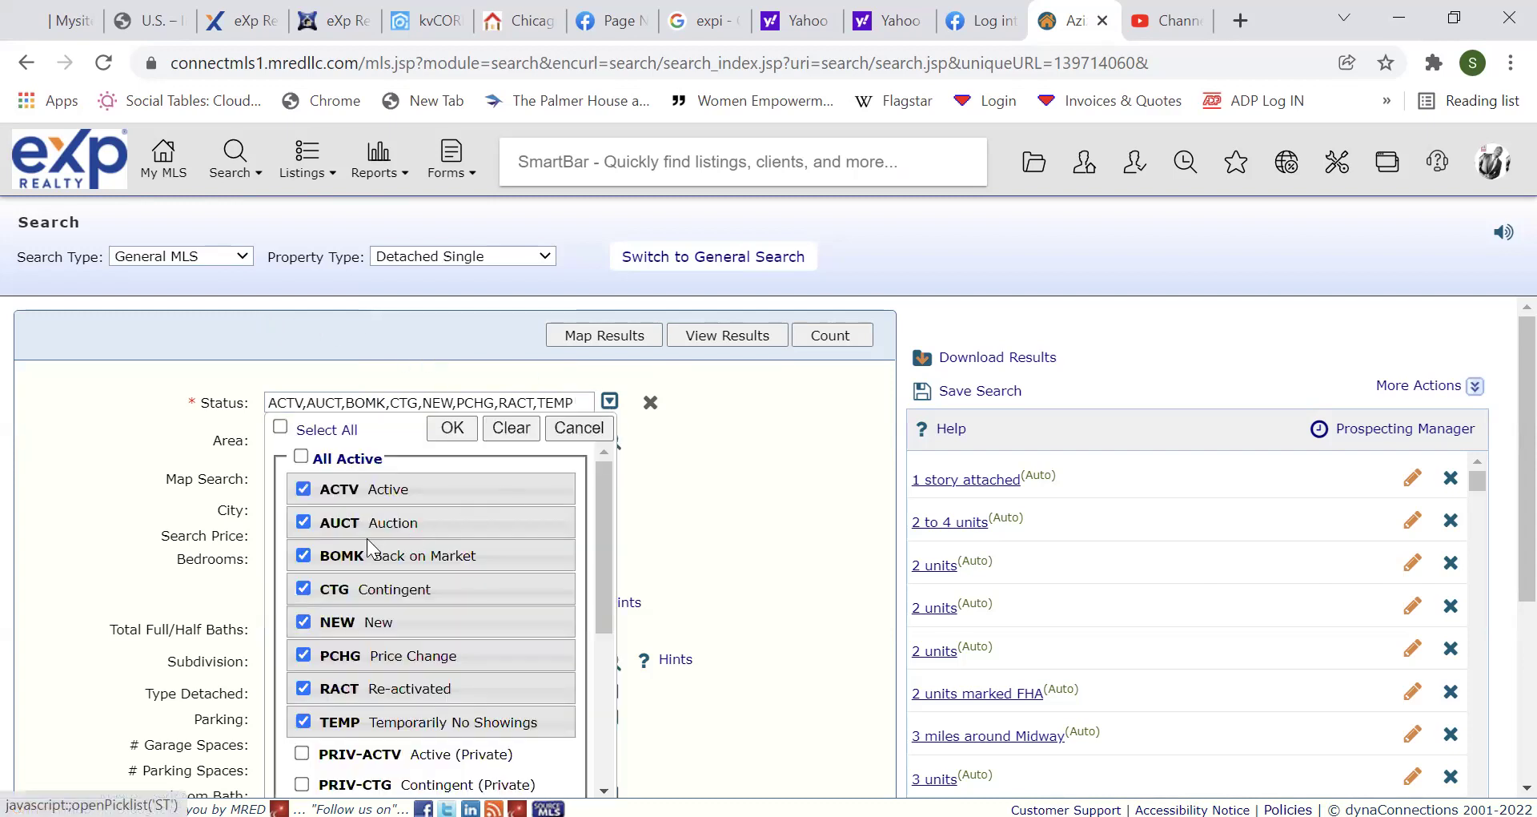
Remove Auction, Contingent and Temporarily No Showings from the status filter.
{"action": "left_click", "coordinate": [305, 522]}
{"action": "left_click", "coordinate": [303, 587]}
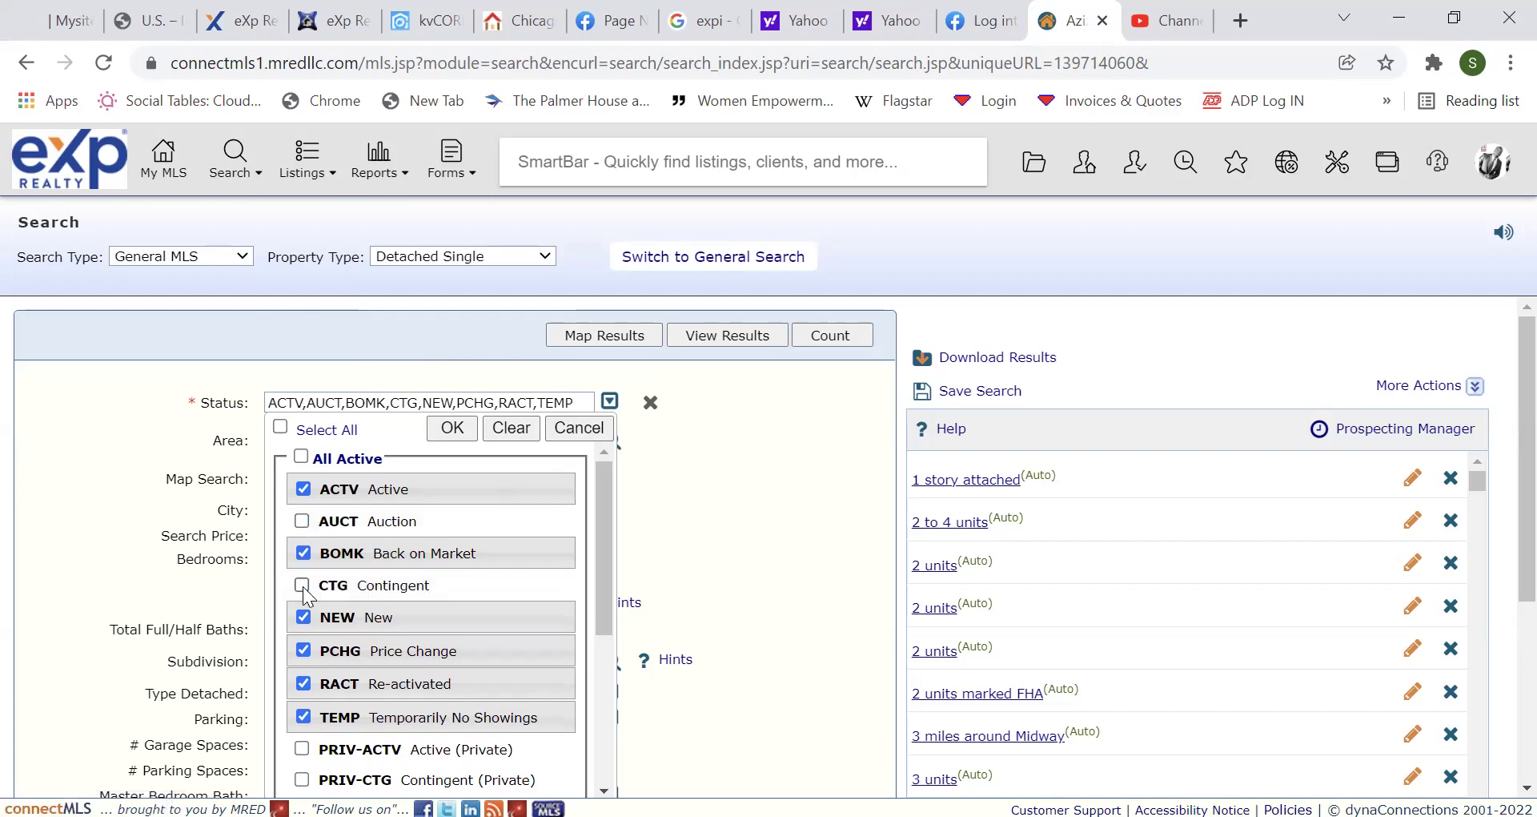
{"action": "left_click", "coordinate": [303, 716]}
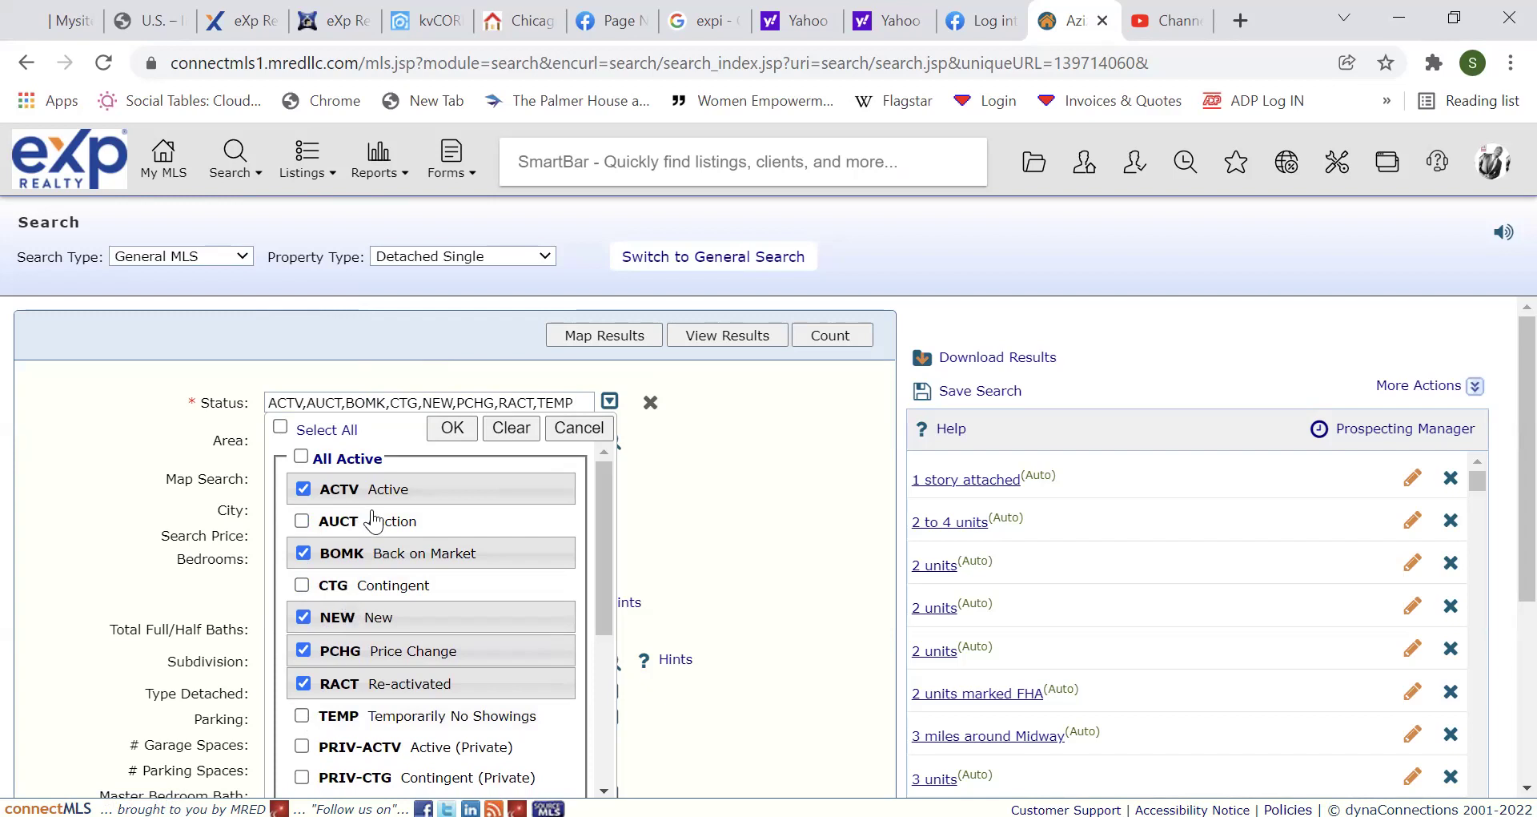
{"action": "left_click", "coordinate": [452, 429]}
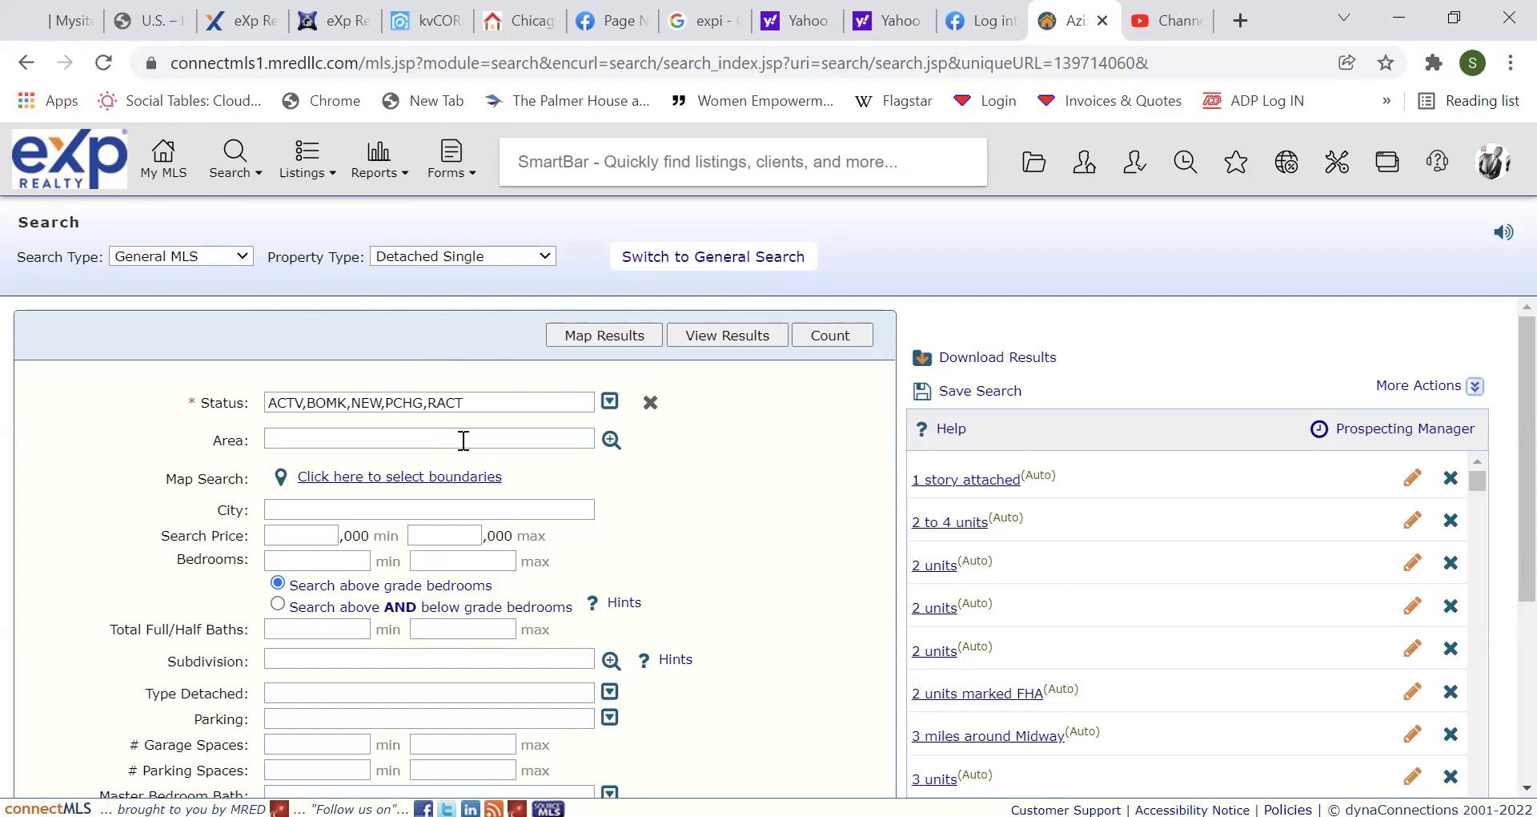
Set the area to Addison (101), a maximum price of 300, and count 7 matching listings.
{"action": "left_click", "coordinate": [609, 453]}
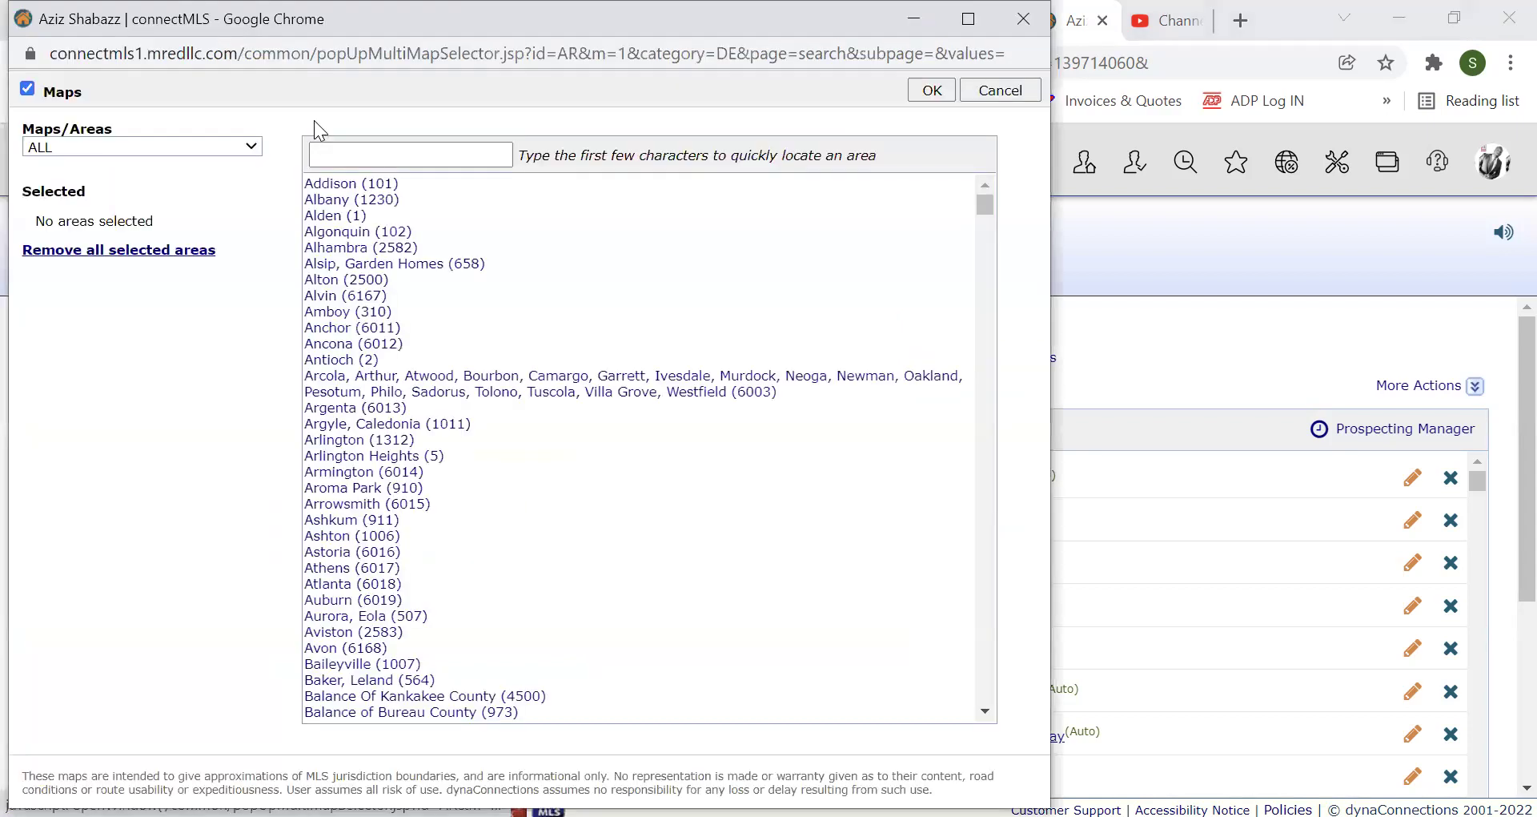
{"action": "left_click", "coordinate": [354, 186]}
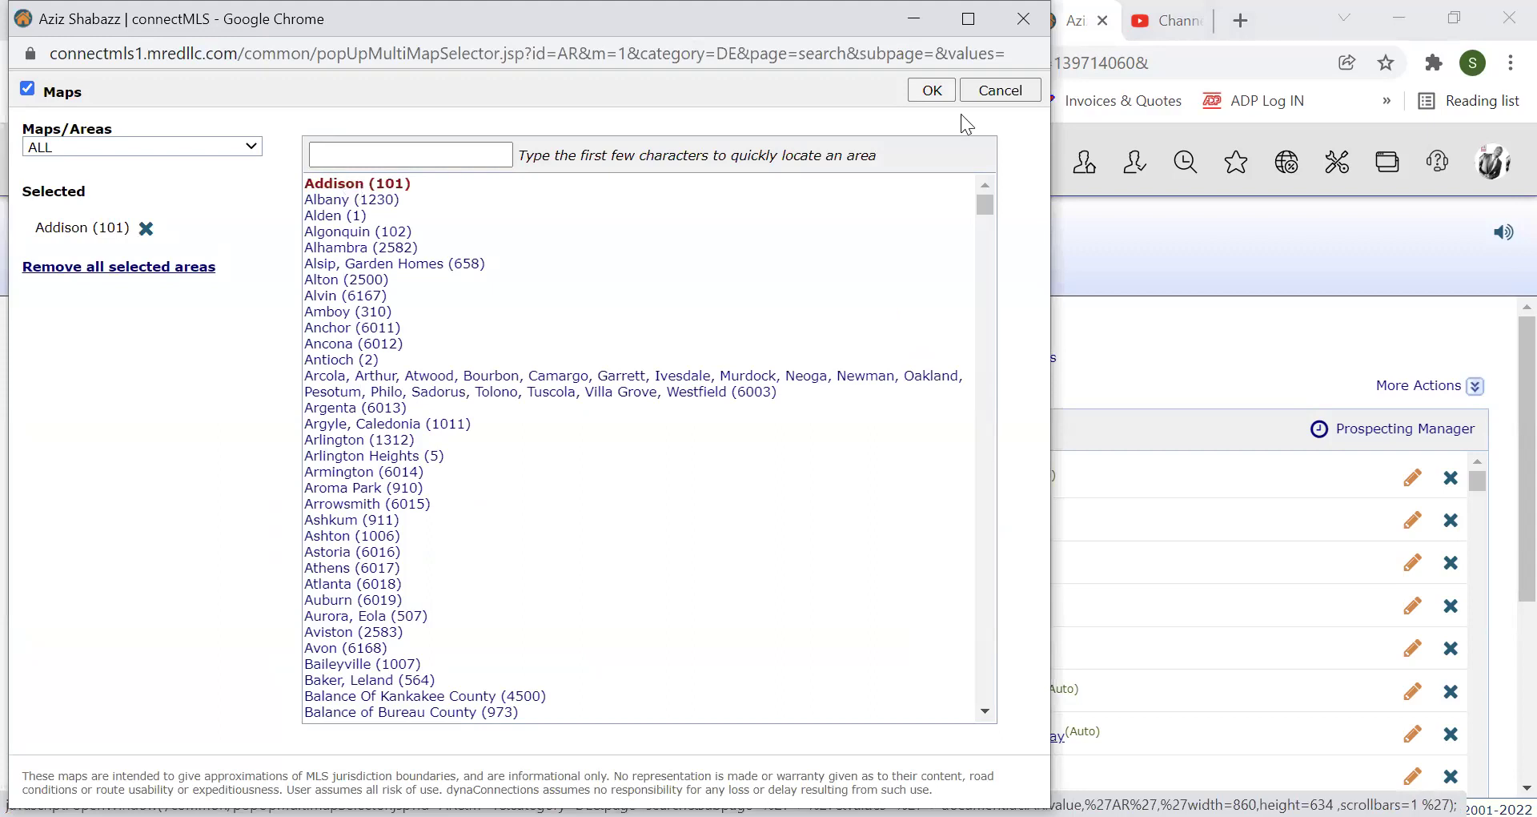
{"action": "left_click", "coordinate": [931, 90]}
{"action": "left_click", "coordinate": [462, 535]}
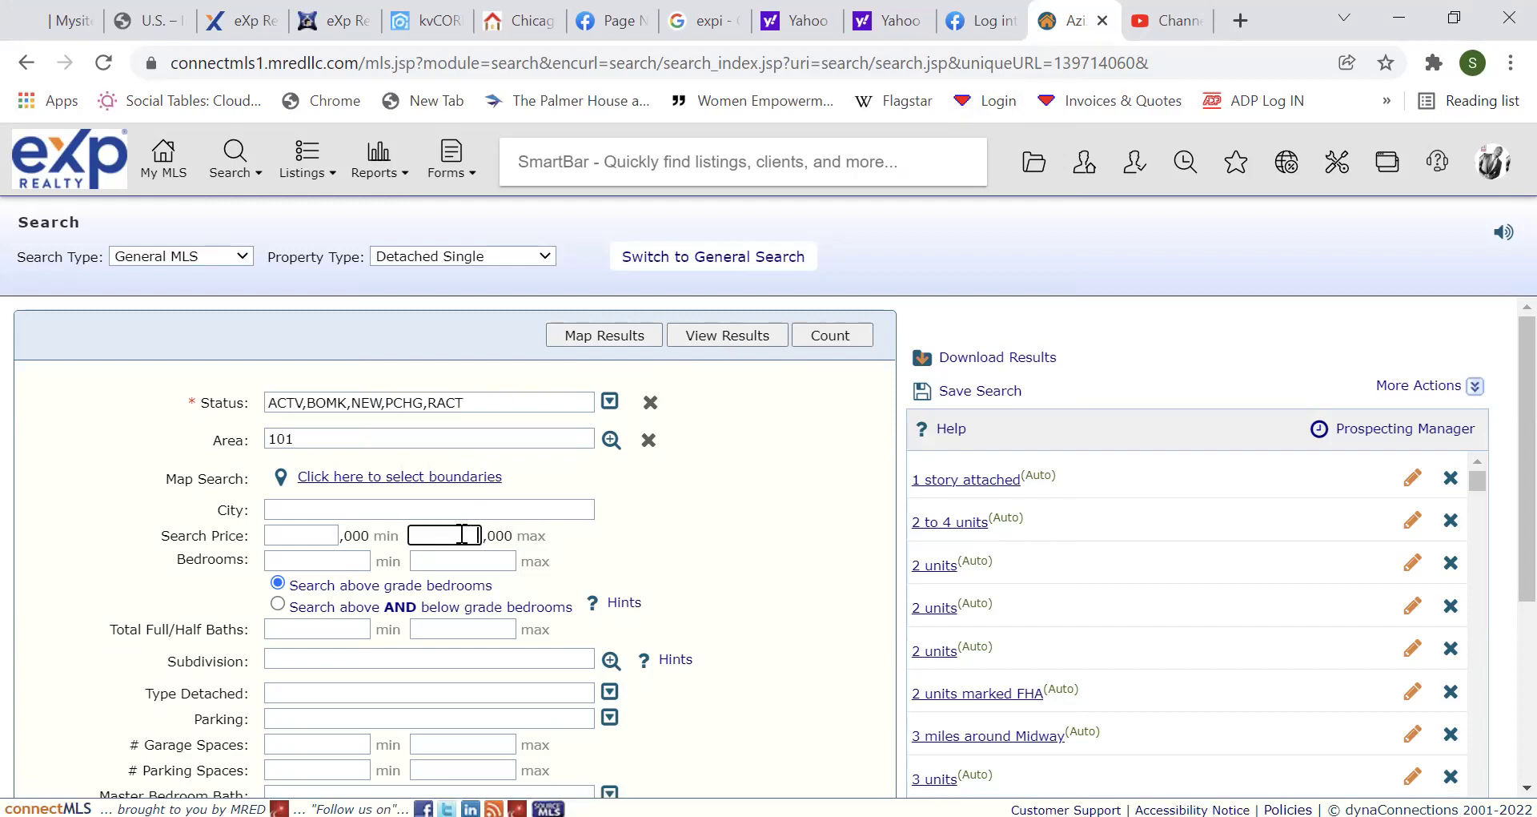
{"action": "type", "text": "300"}
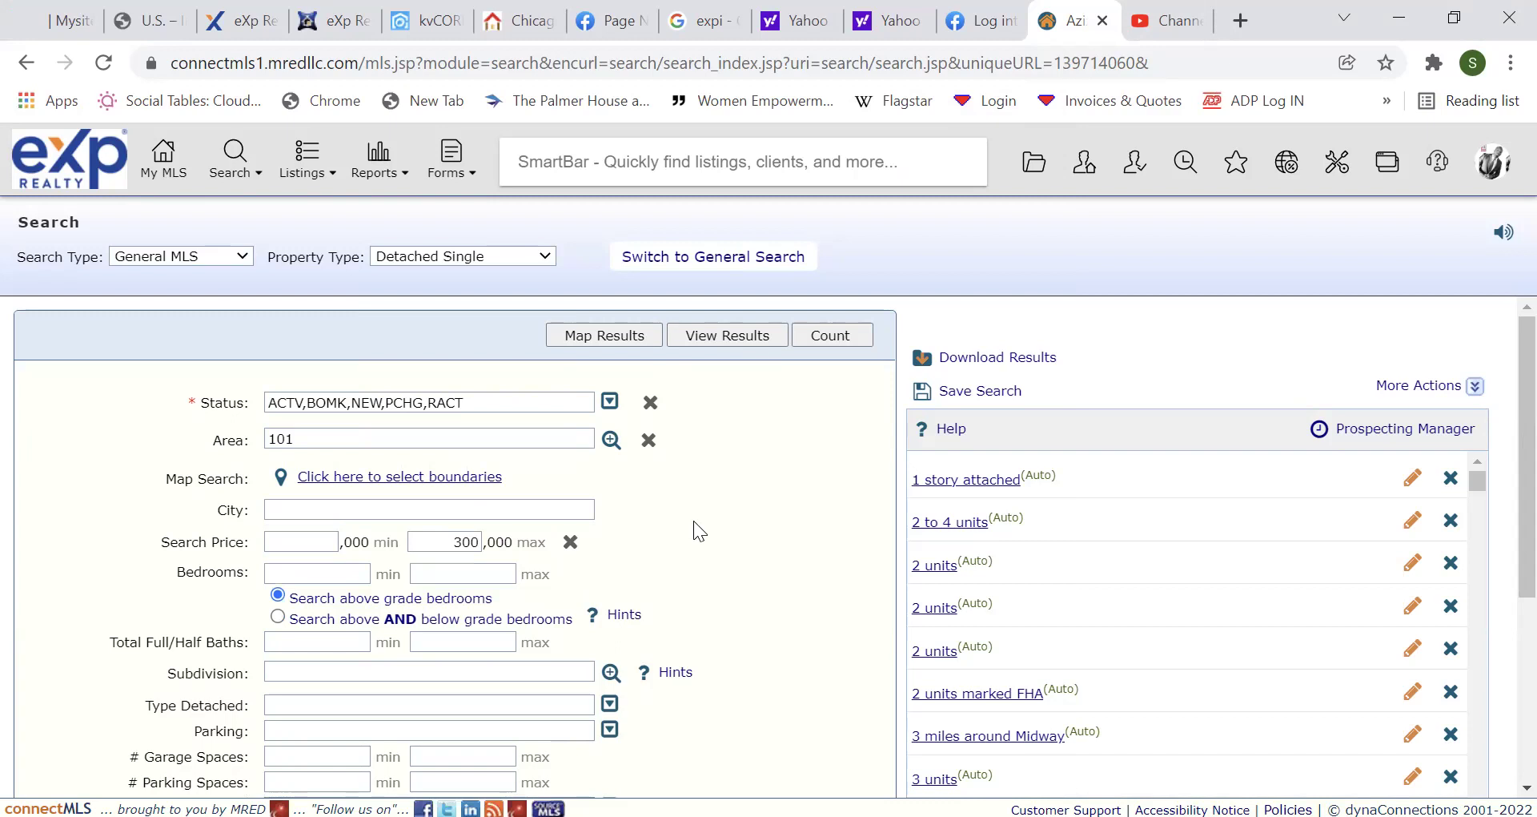
{"action": "scroll", "coordinate": [693, 532], "scroll_direction": "down", "scroll_amount": 4}
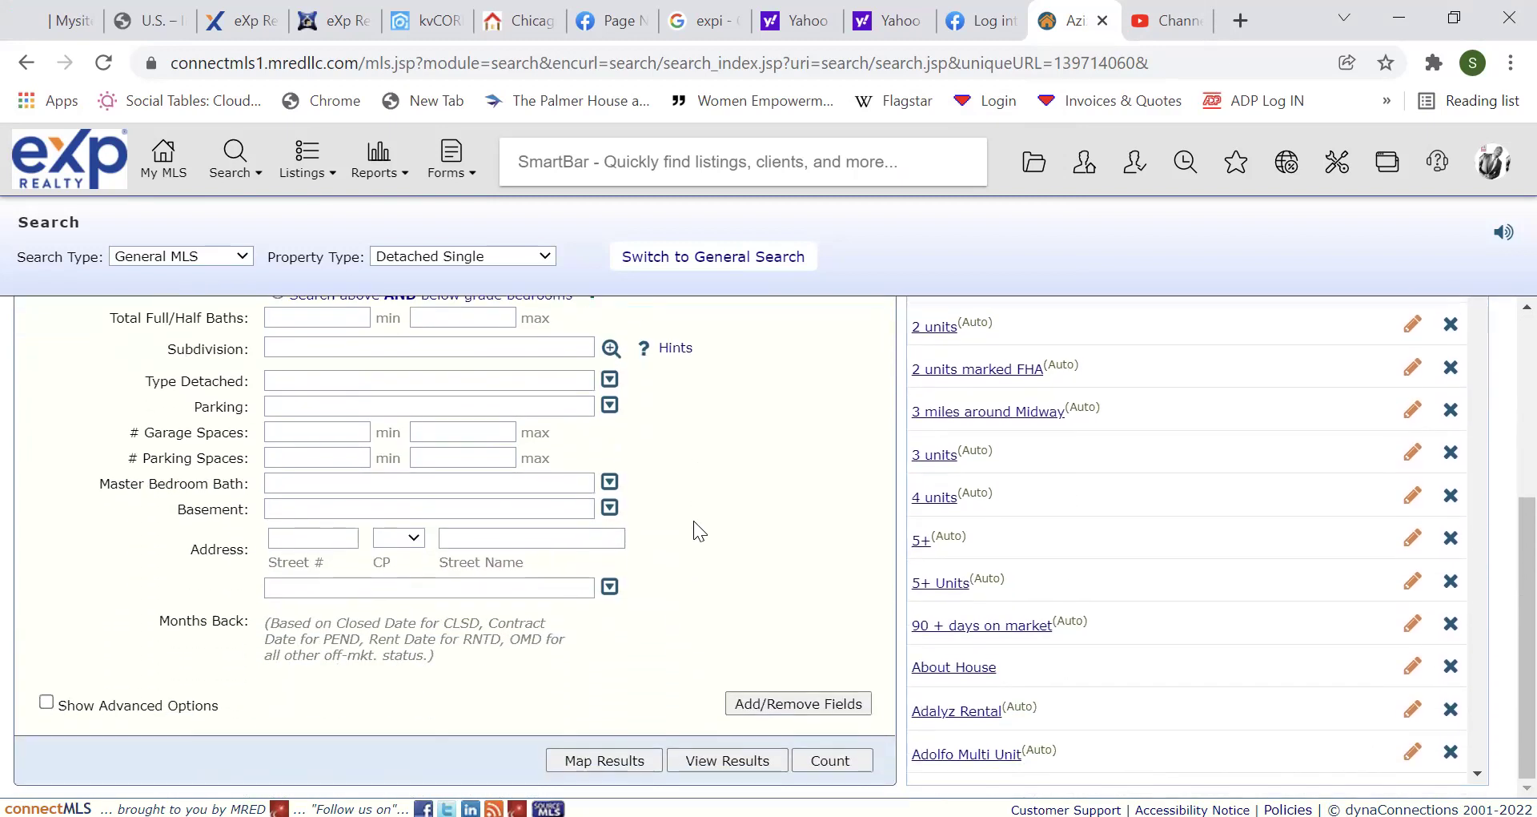
{"action": "scroll", "coordinate": [695, 529], "scroll_direction": "up", "scroll_amount": 4}
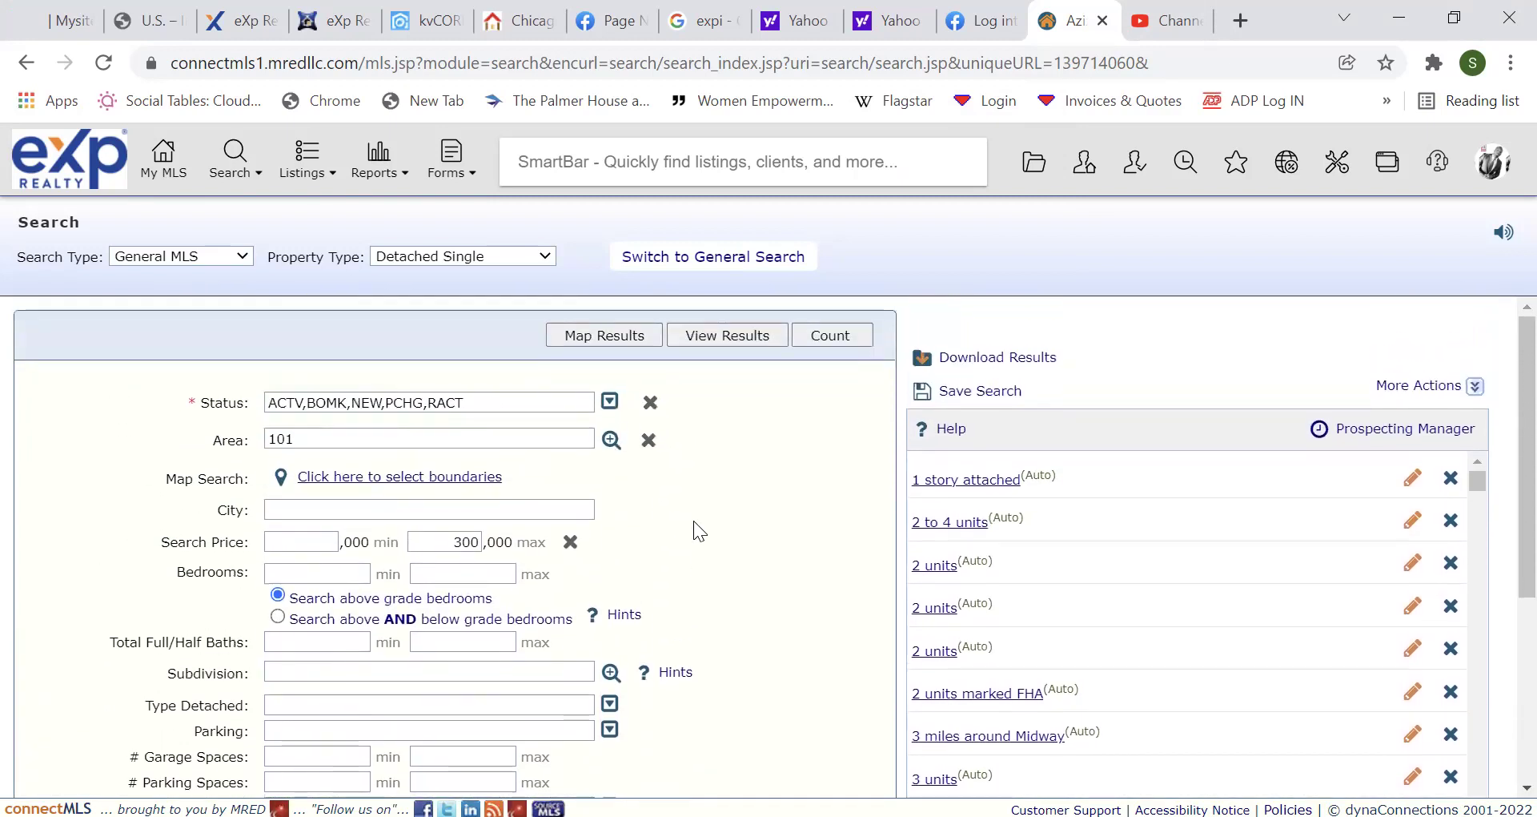
{"action": "left_click", "coordinate": [837, 336]}
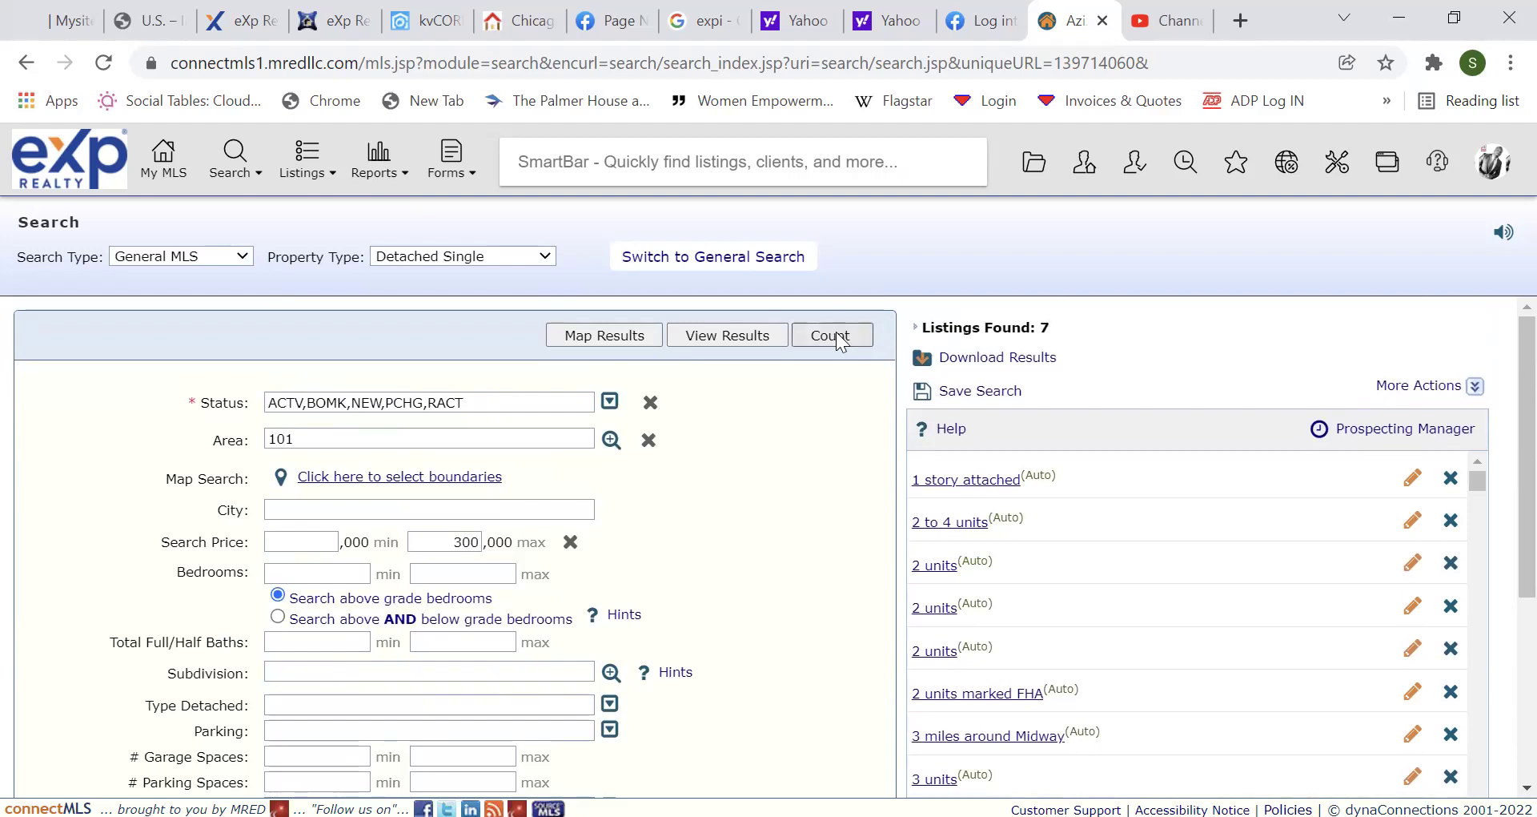
Open the 7 results in full detail, check listings 11286567 and 11271054, then start emailing them.
{"action": "left_click", "coordinate": [755, 333]}
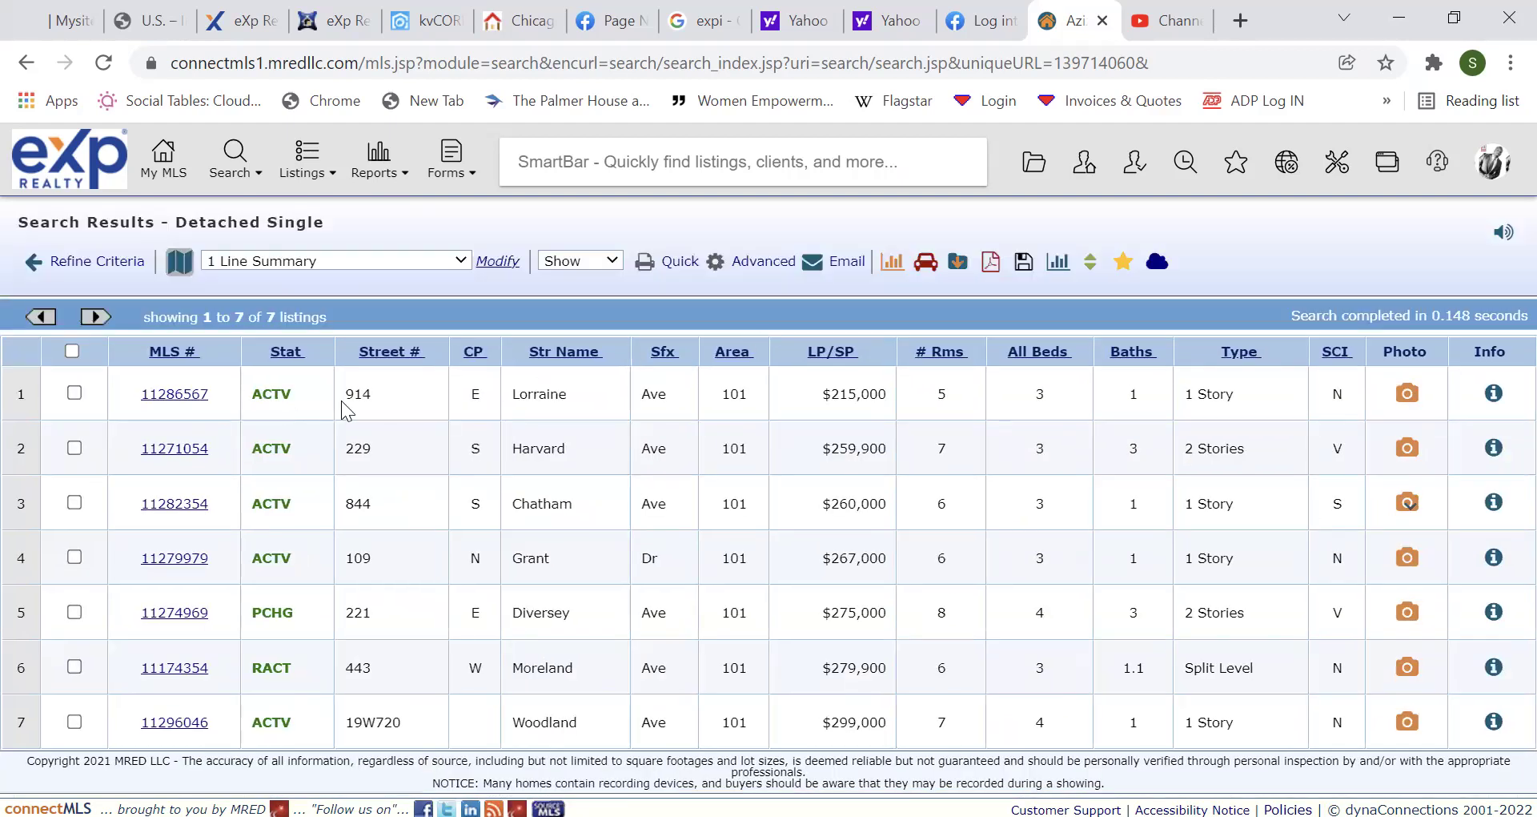
{"action": "left_click", "coordinate": [184, 402]}
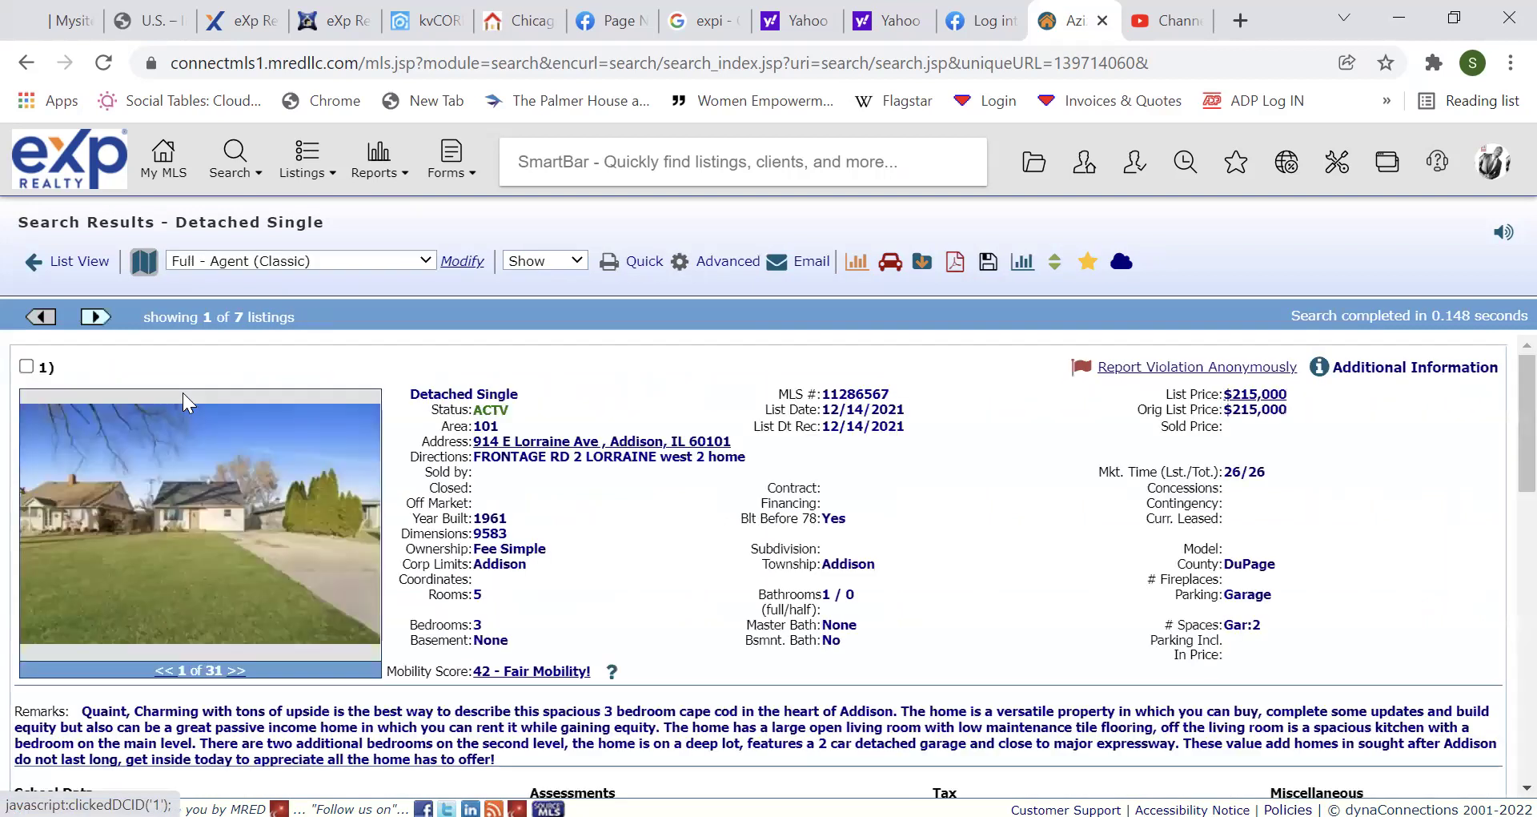
{"action": "left_click", "coordinate": [16, 357]}
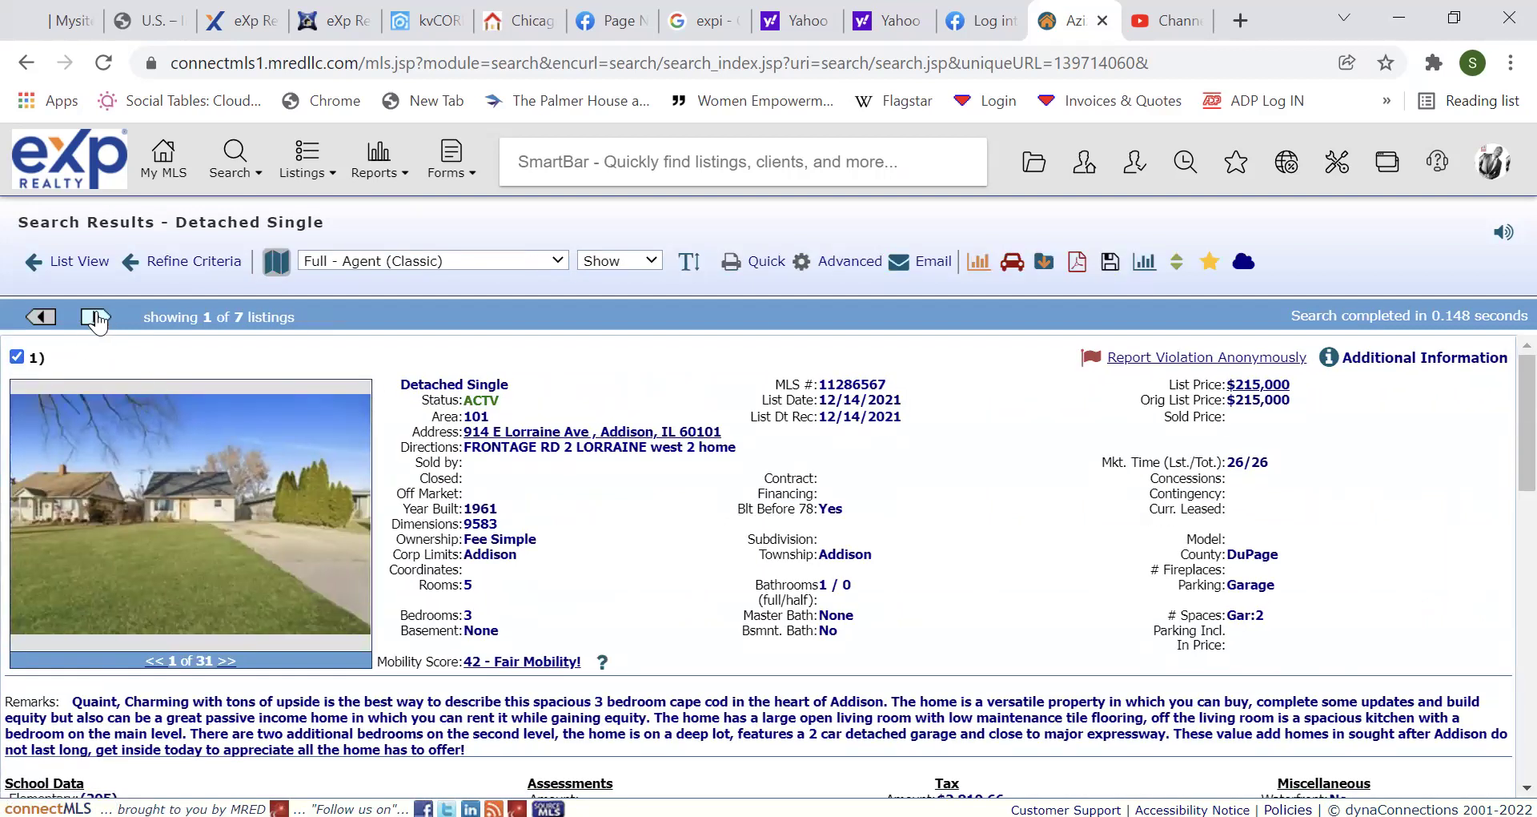
{"action": "left_click", "coordinate": [94, 318]}
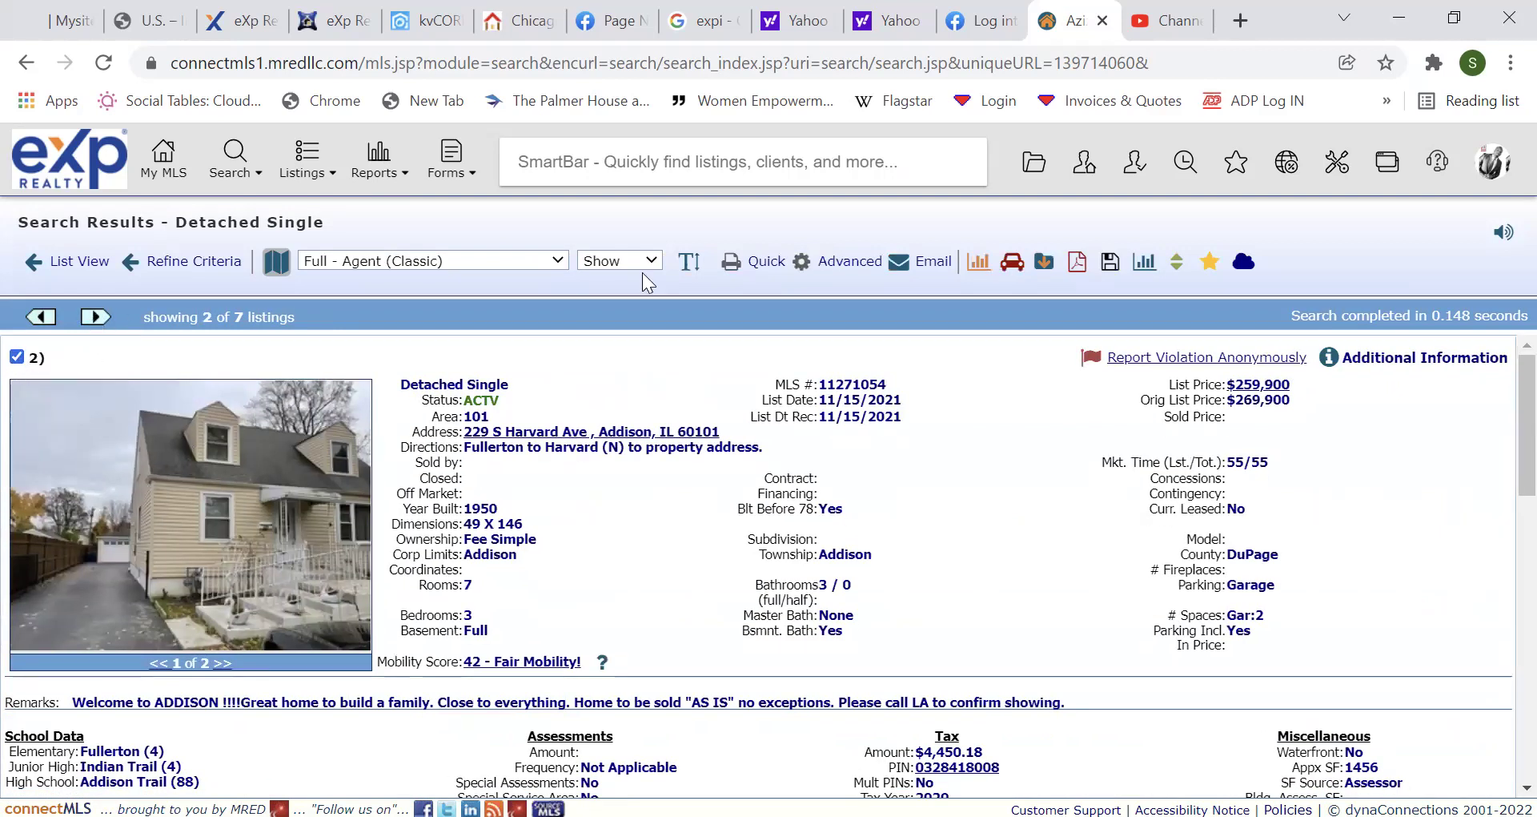
{"action": "left_click", "coordinate": [937, 263]}
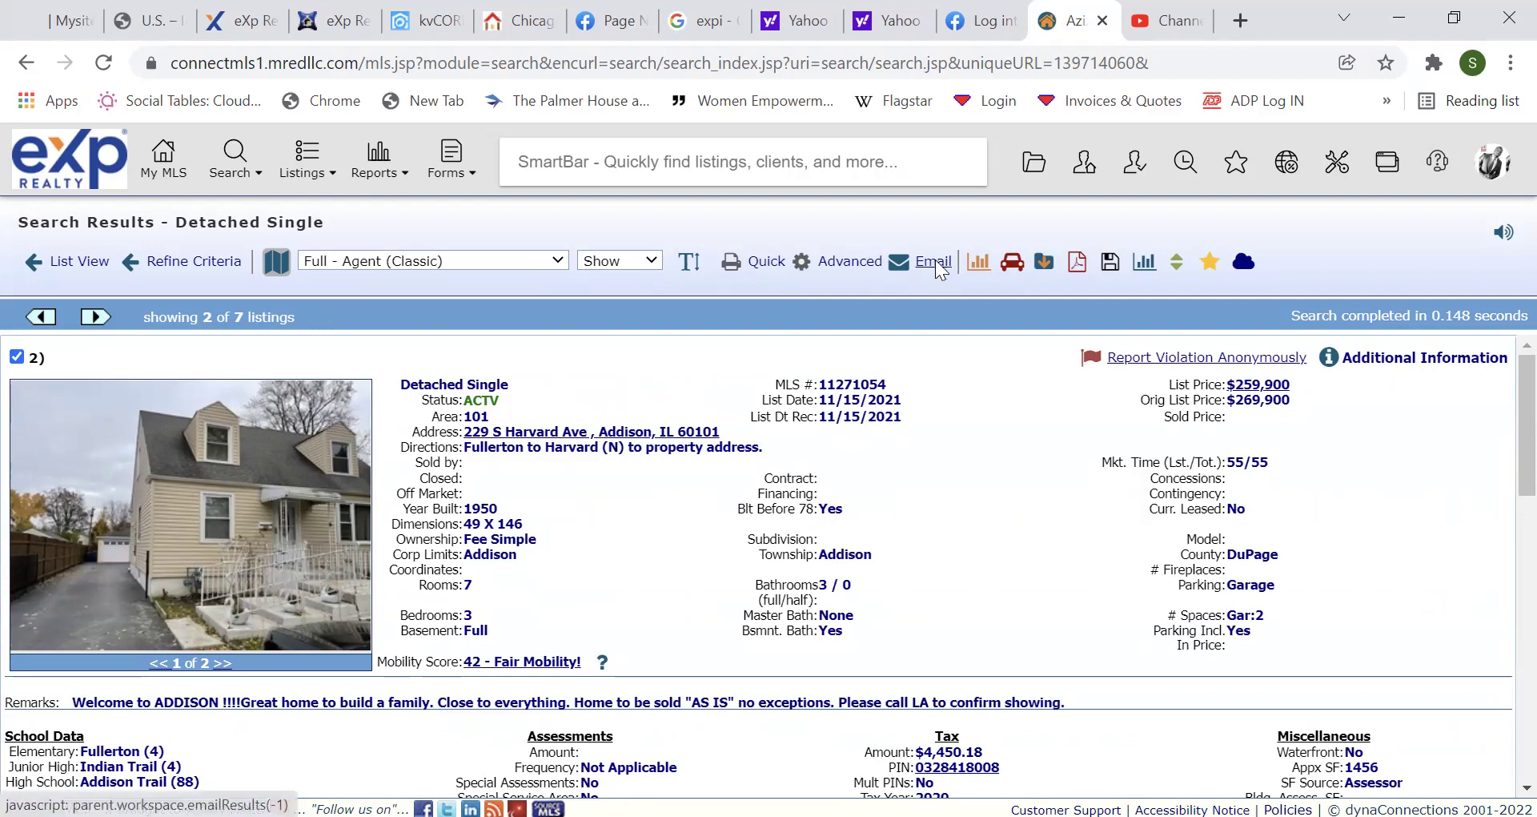
Cancel the email without choosing a client and return to the 7-result list view.
{"action": "left_click", "coordinate": [435, 420]}
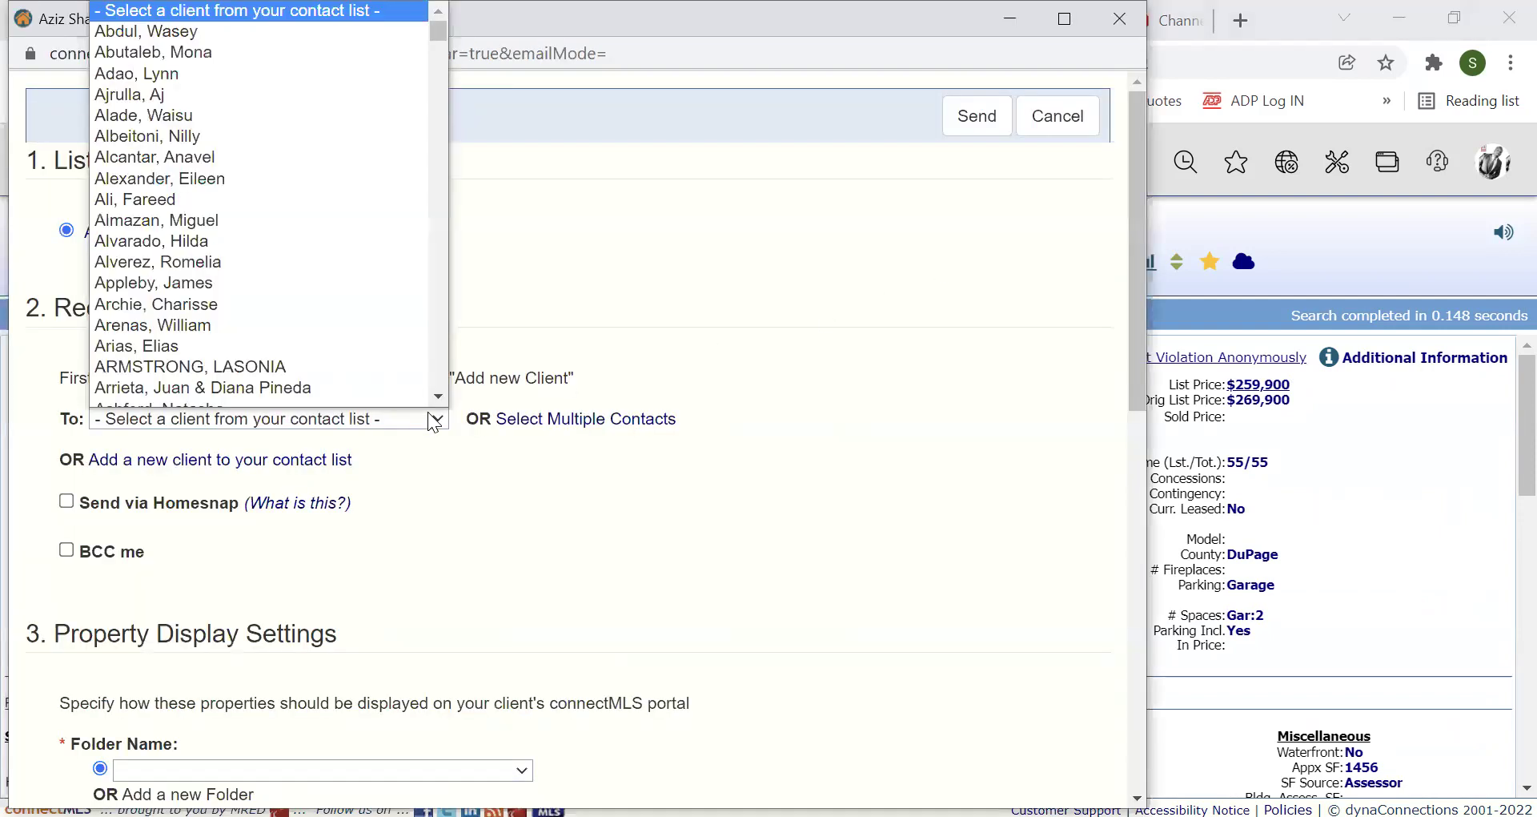
{"action": "left_click", "coordinate": [625, 318]}
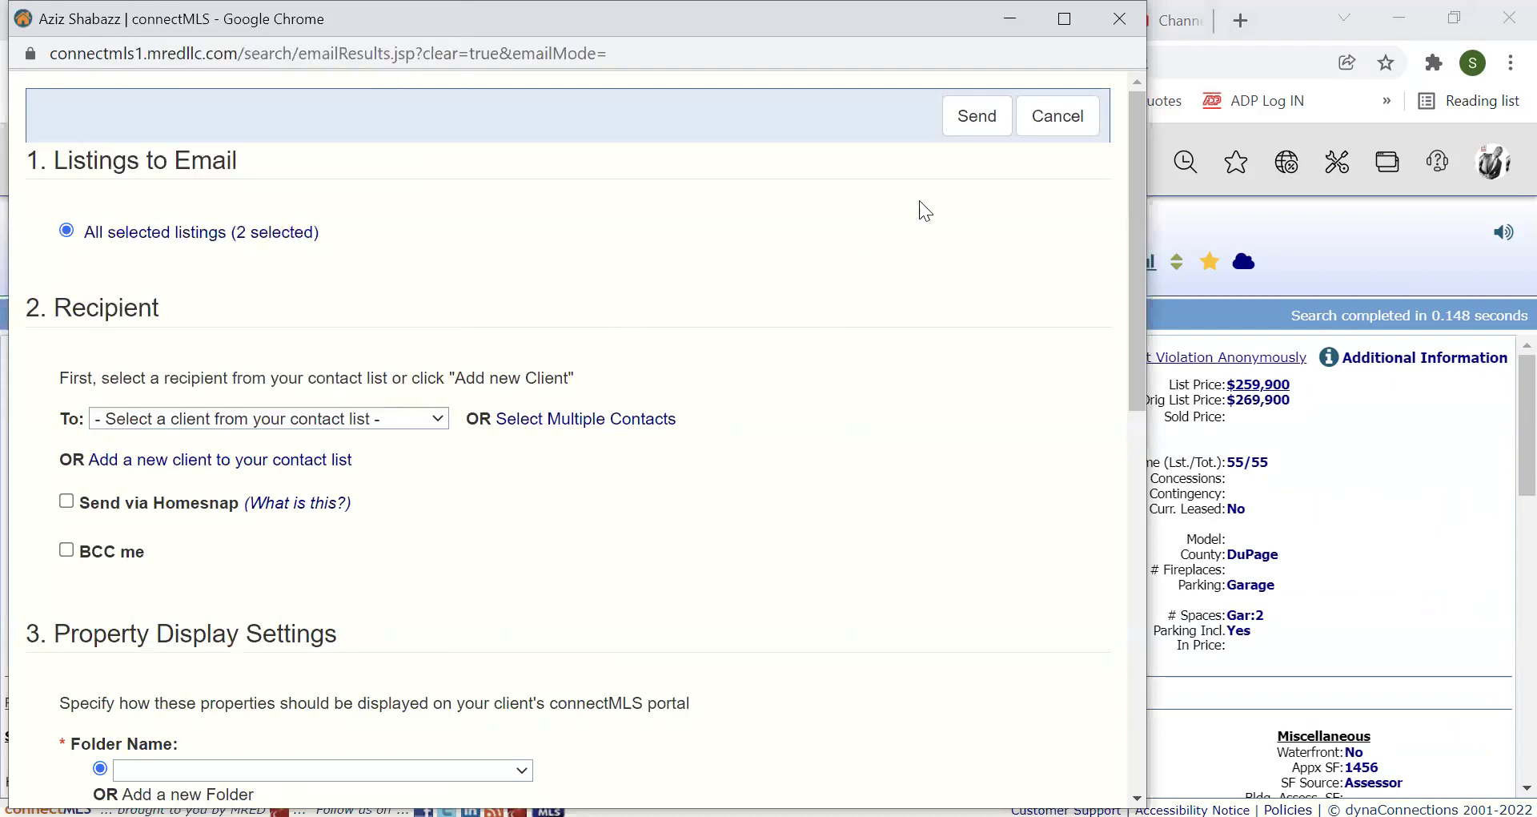
{"action": "left_click", "coordinate": [1062, 123]}
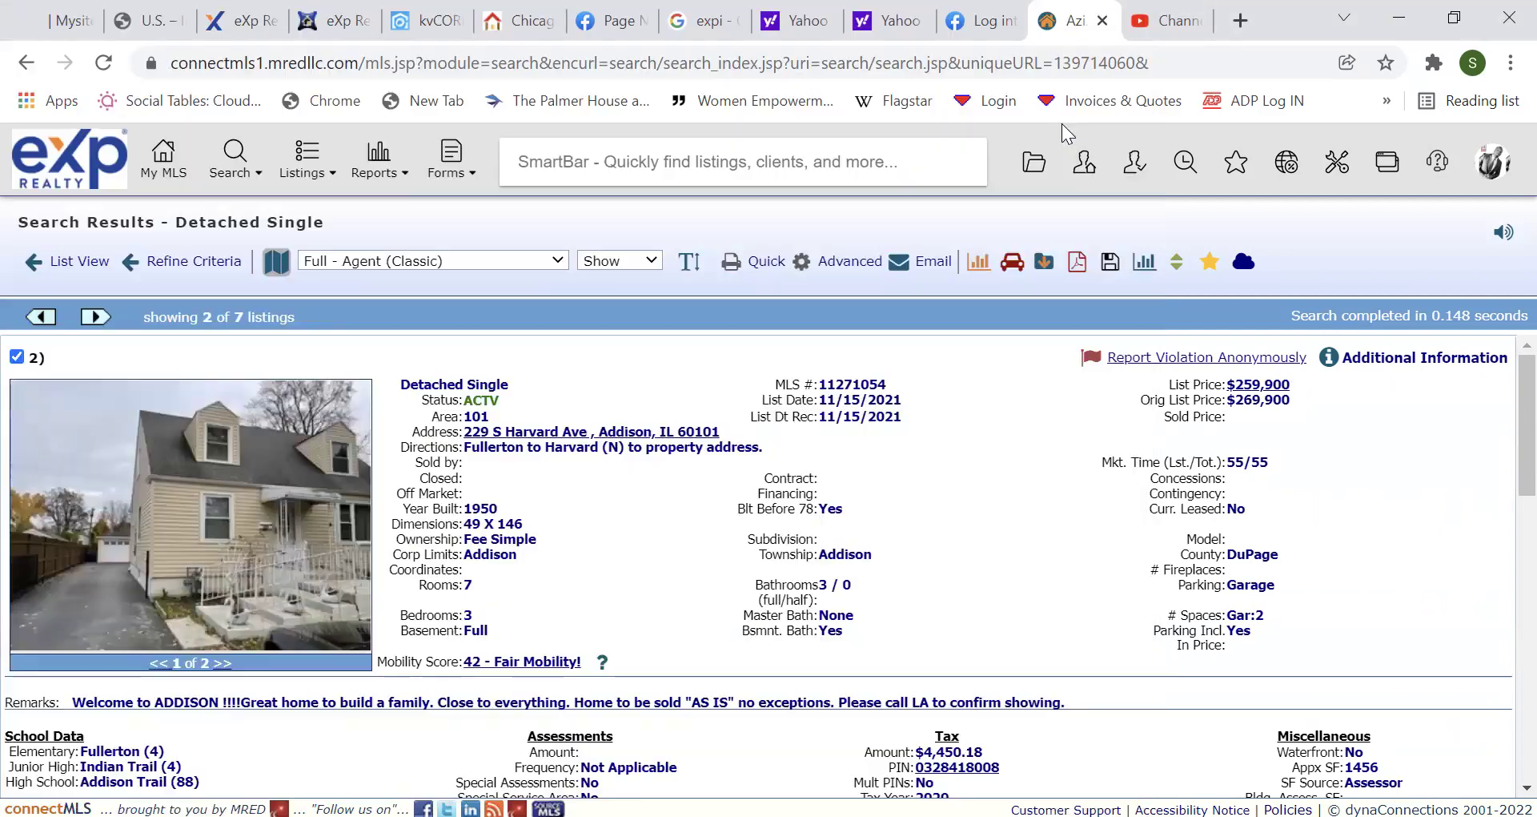
{"action": "left_click", "coordinate": [78, 261]}
Add the Sale Terms field to the Detached Single search form's selected fields.
{"action": "left_click", "coordinate": [86, 265]}
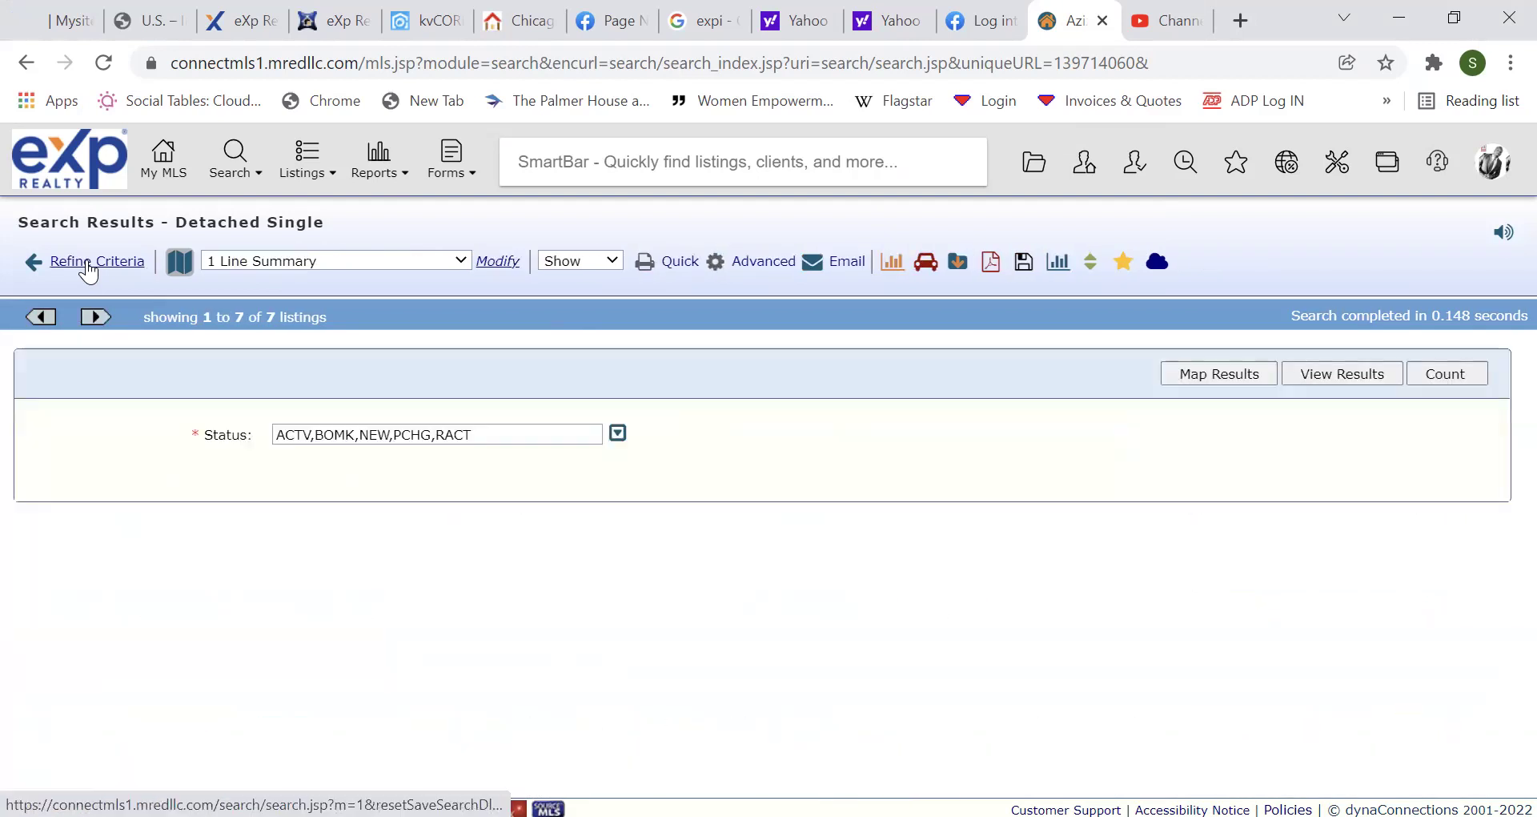
{"action": "scroll", "coordinate": [825, 556], "scroll_direction": "down", "scroll_amount": 4}
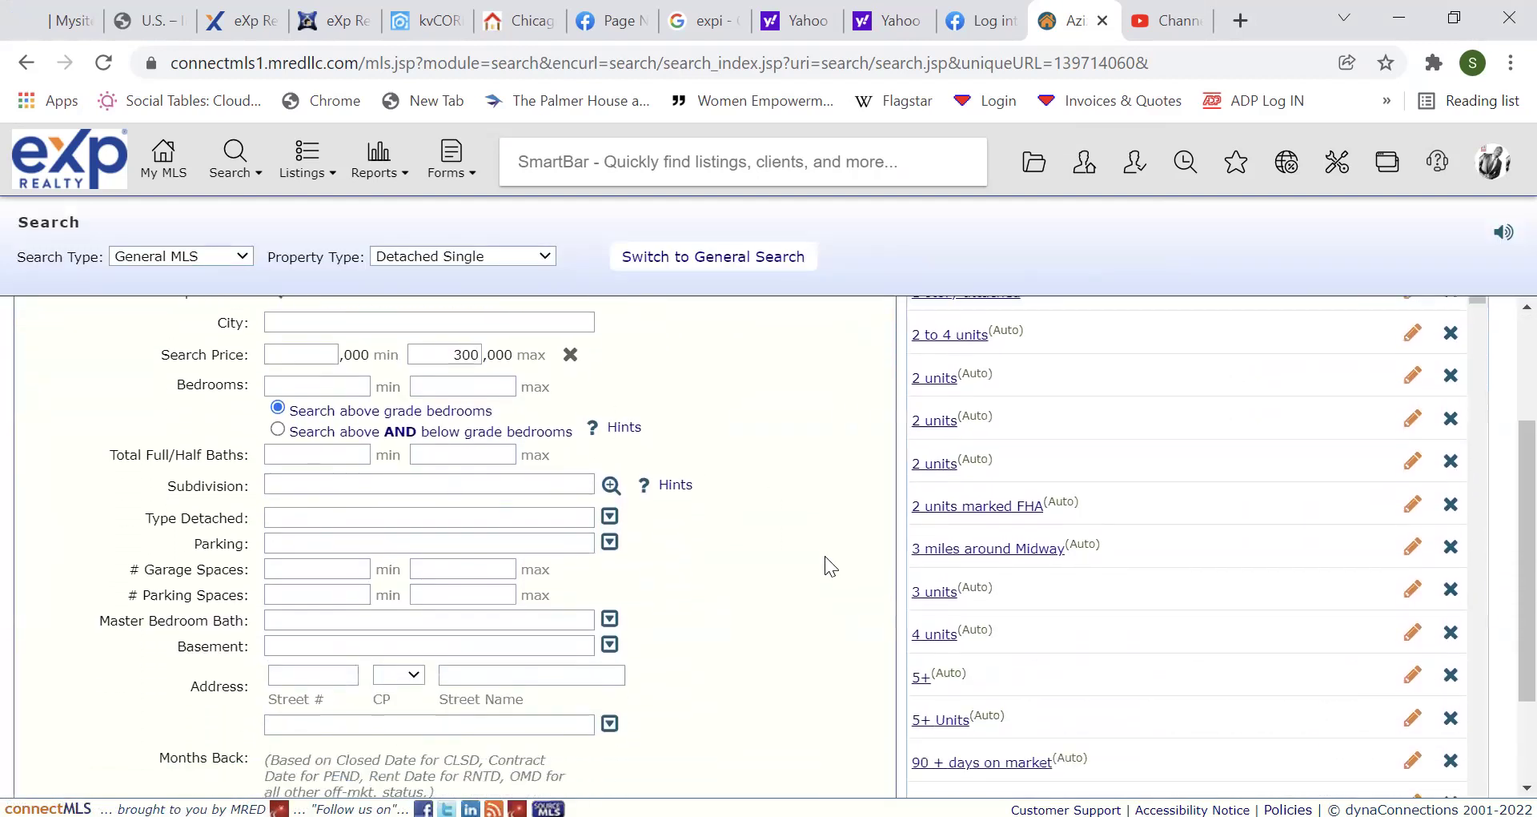
{"action": "left_click", "coordinate": [825, 704]}
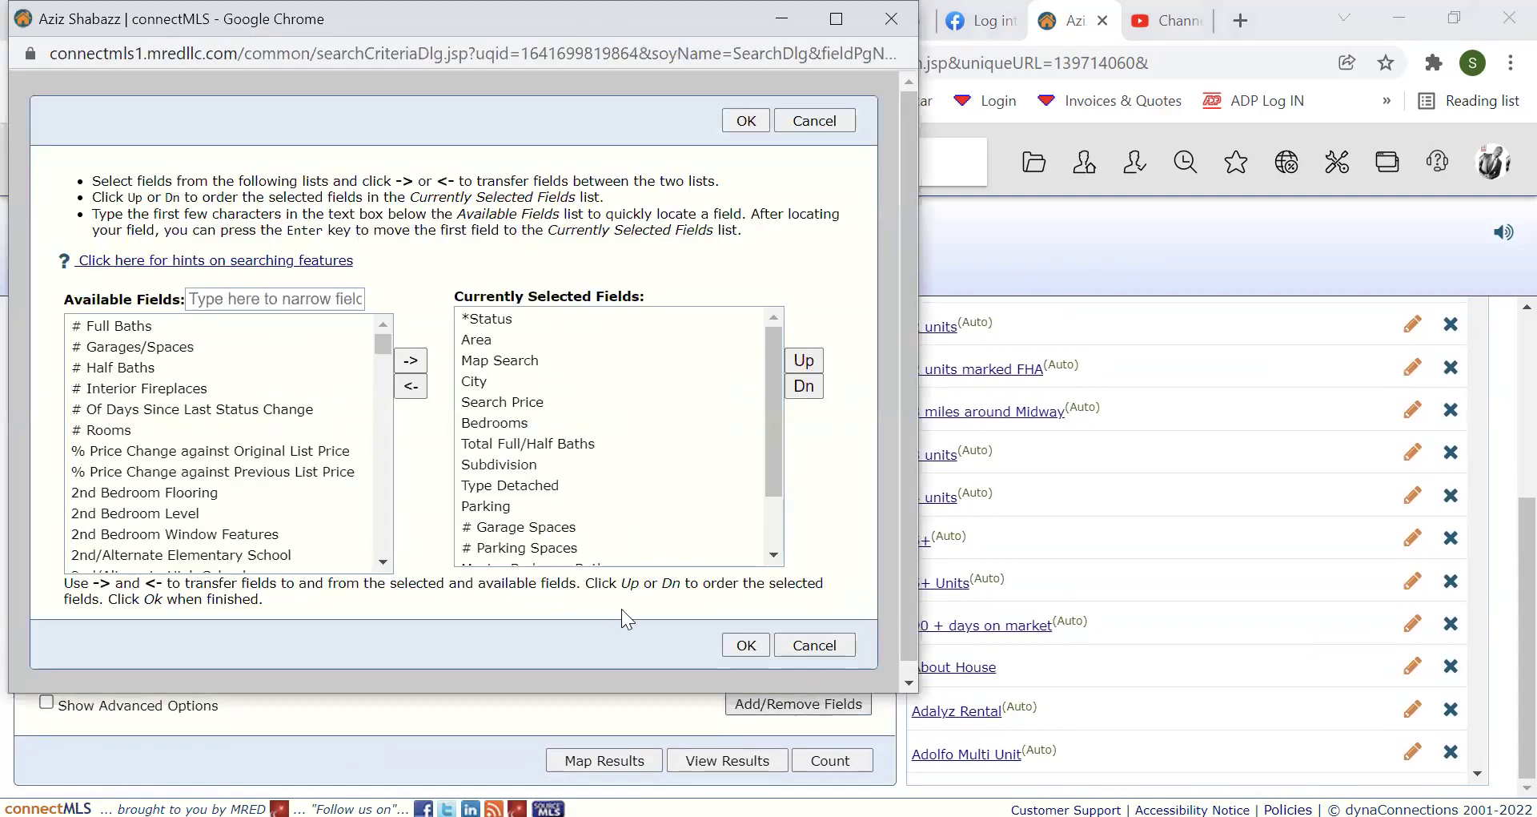
{"action": "left_click", "coordinate": [210, 303]}
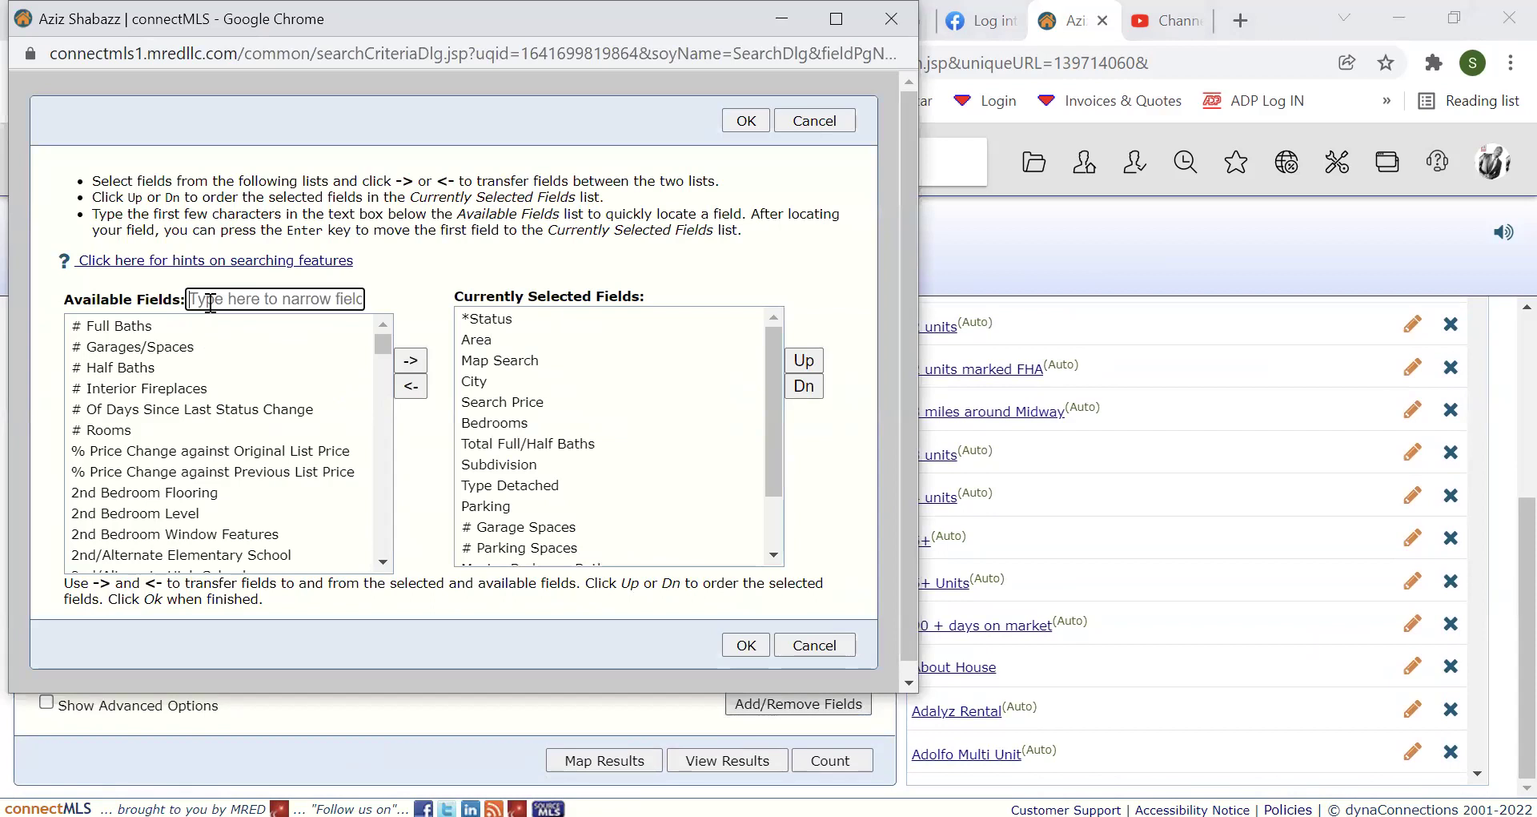
{"action": "type", "text": "S"}
{"action": "type", "text": "le"}
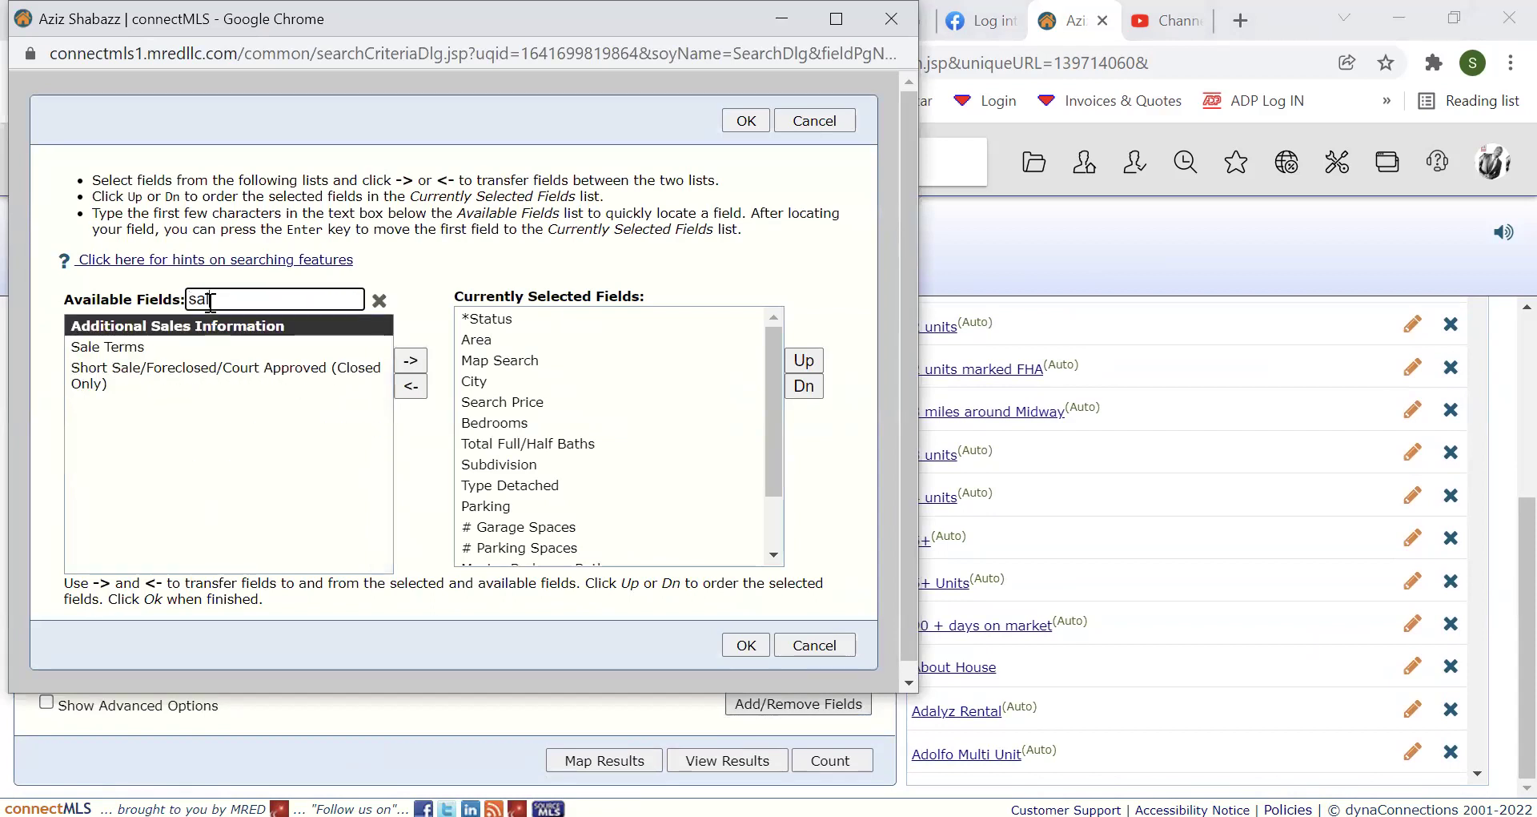
{"action": "left_click", "coordinate": [209, 353], "text": "ctrl"}
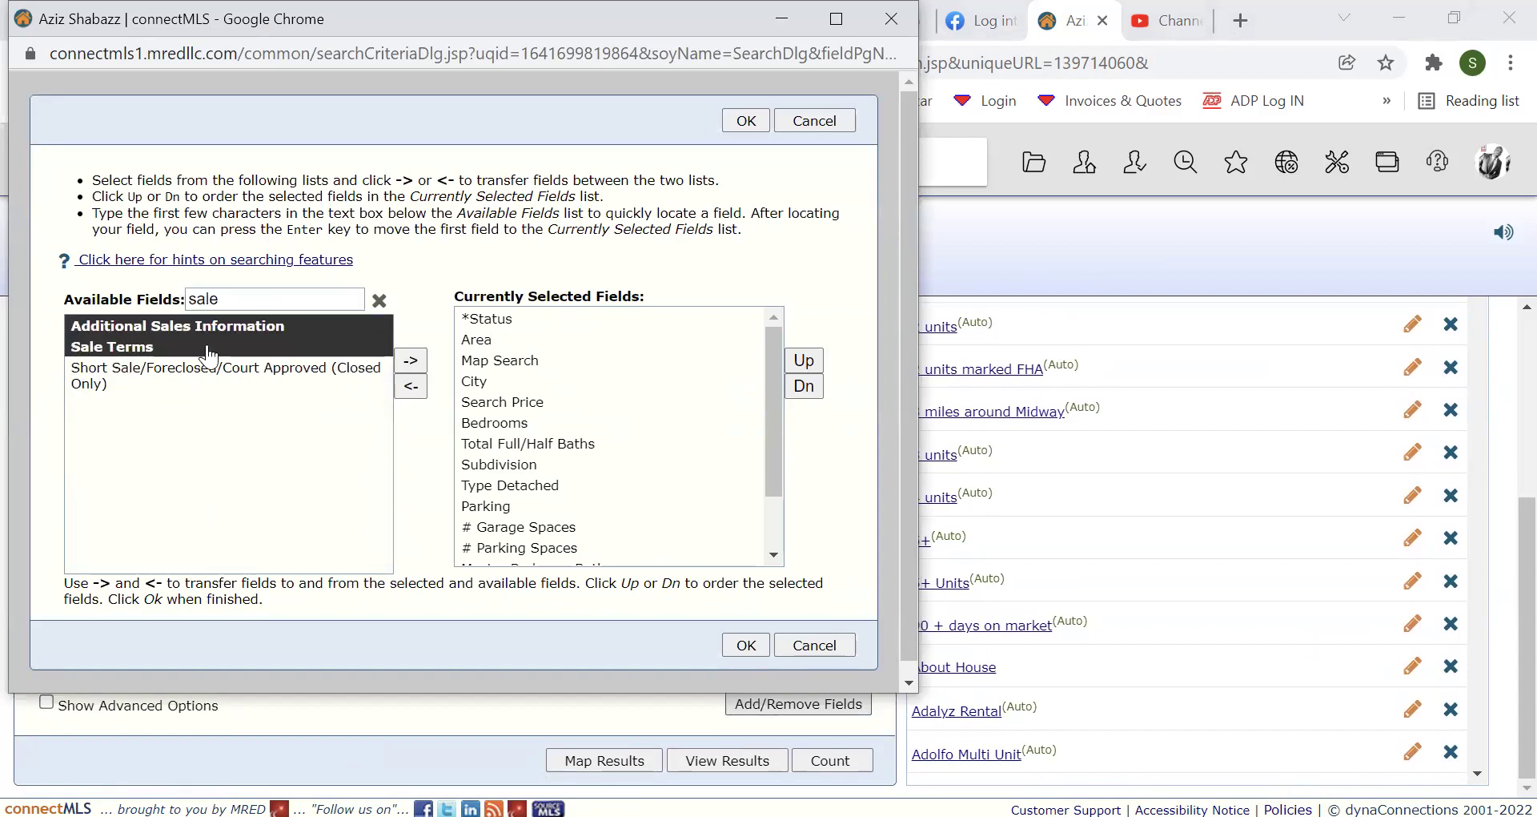
{"action": "left_click", "coordinate": [232, 332], "text": "ctrl"}
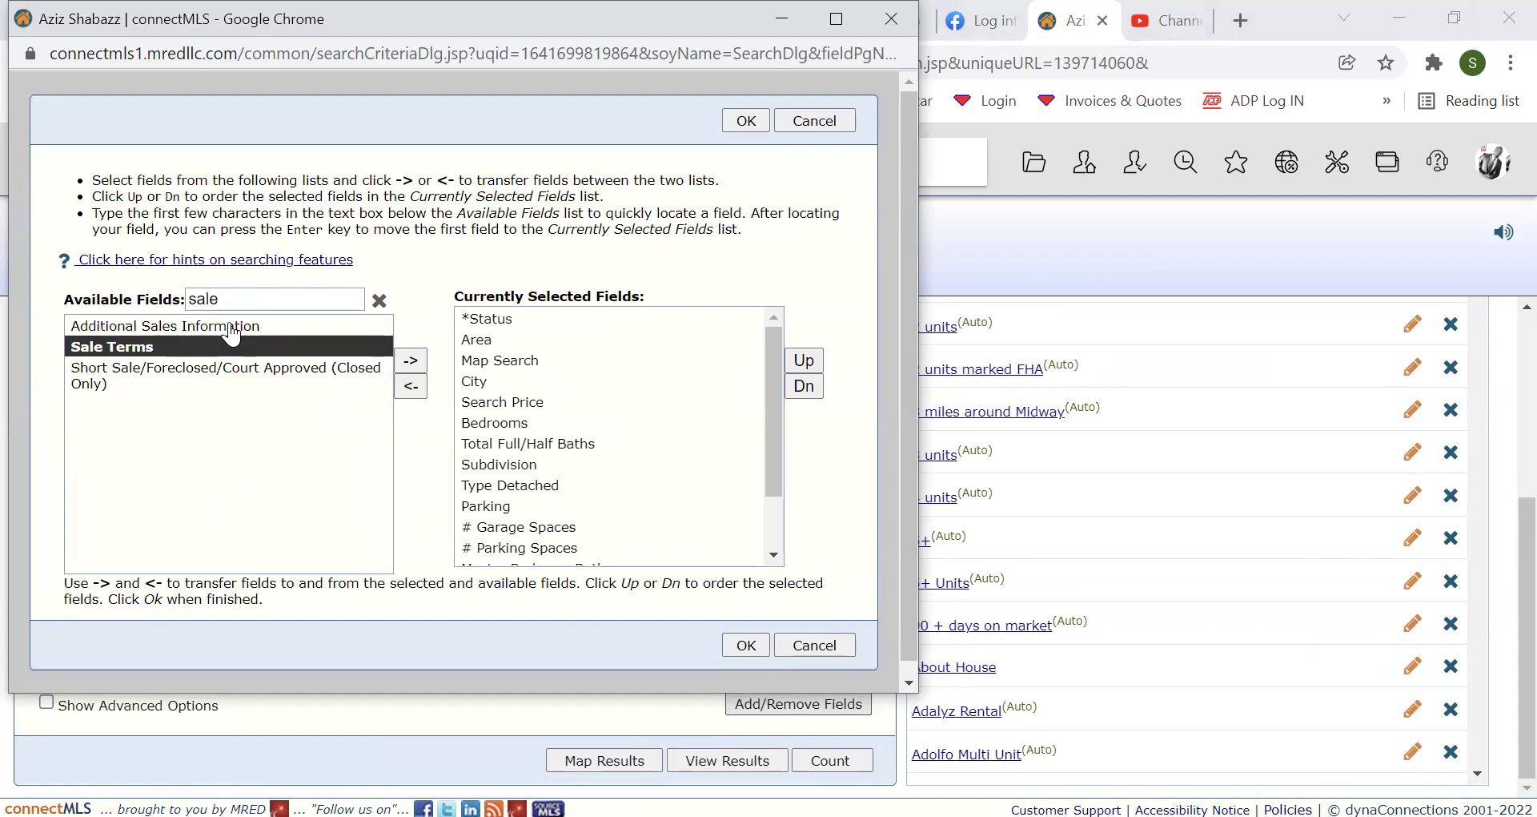
{"action": "left_click", "coordinate": [411, 360]}
{"action": "left_click", "coordinate": [735, 651]}
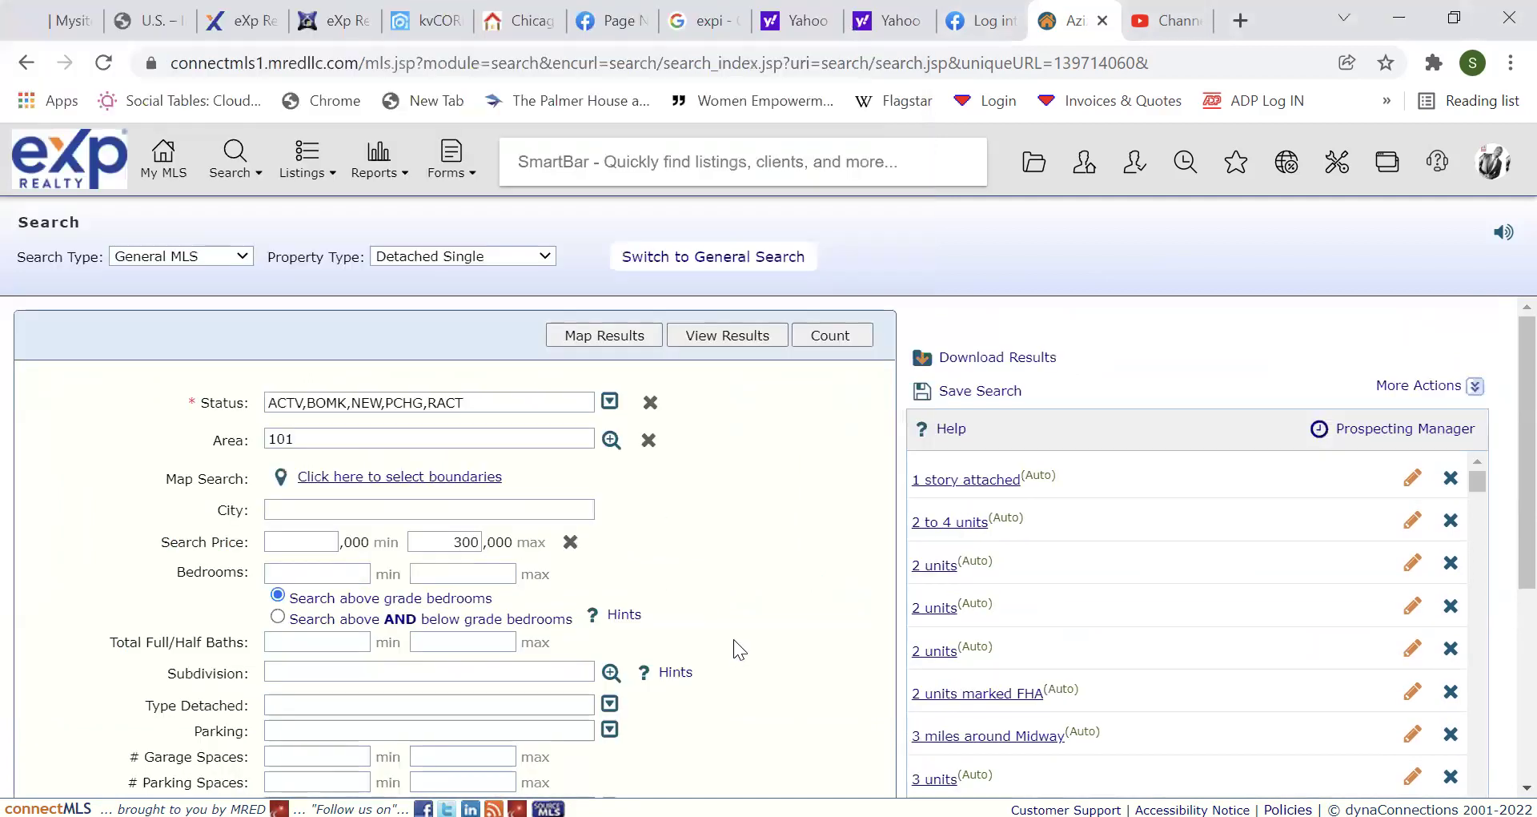
Set the Sale Terms criterion to FHA, then return to the top of the search form.
{"action": "scroll", "coordinate": [735, 641], "scroll_direction": "down", "scroll_amount": 3}
{"action": "scroll", "coordinate": [734, 648], "scroll_direction": "down", "scroll_amount": 1}
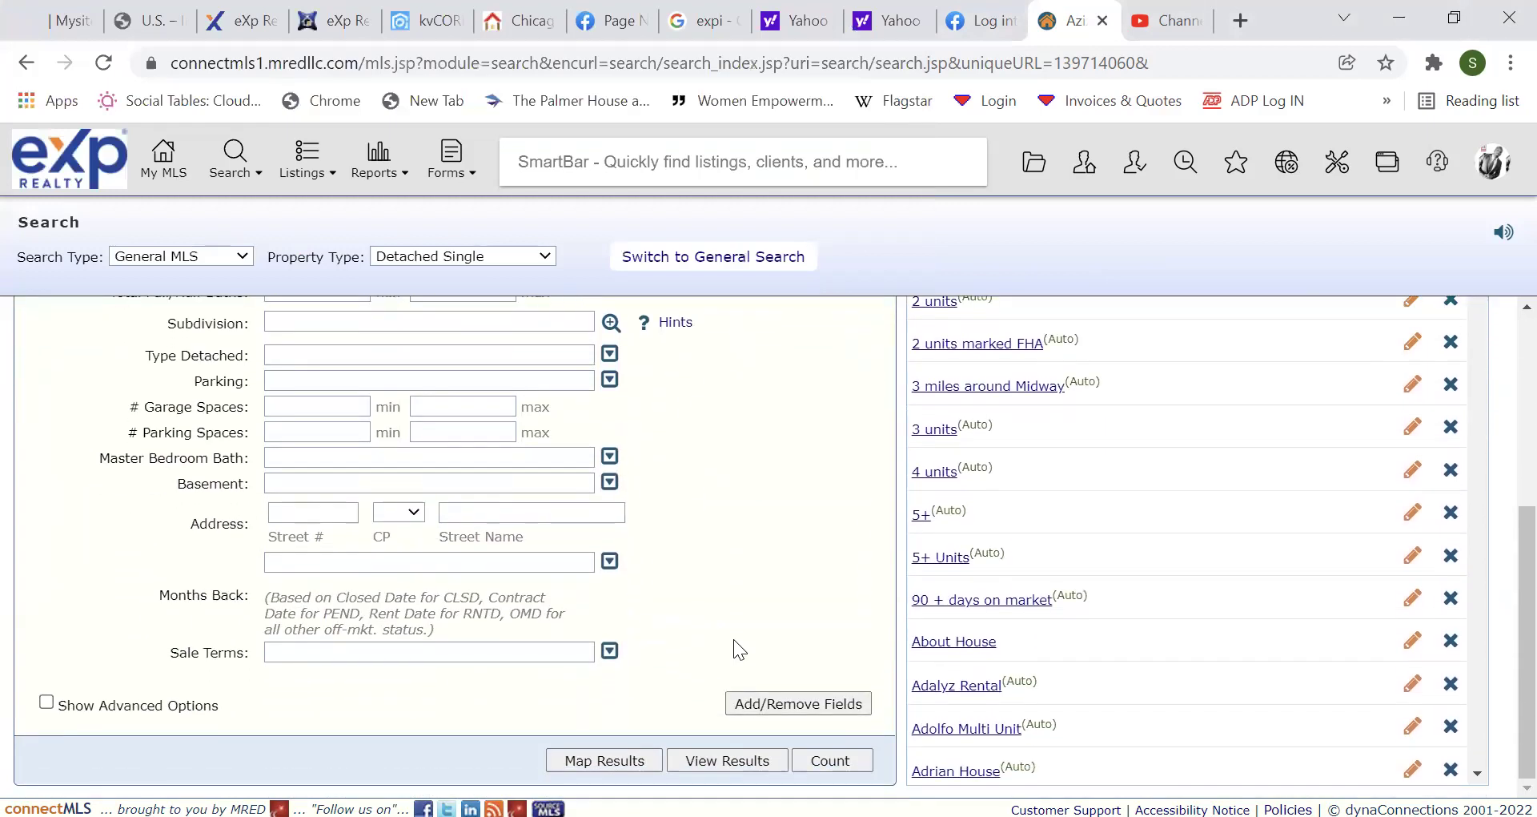
{"action": "left_click", "coordinate": [610, 651]}
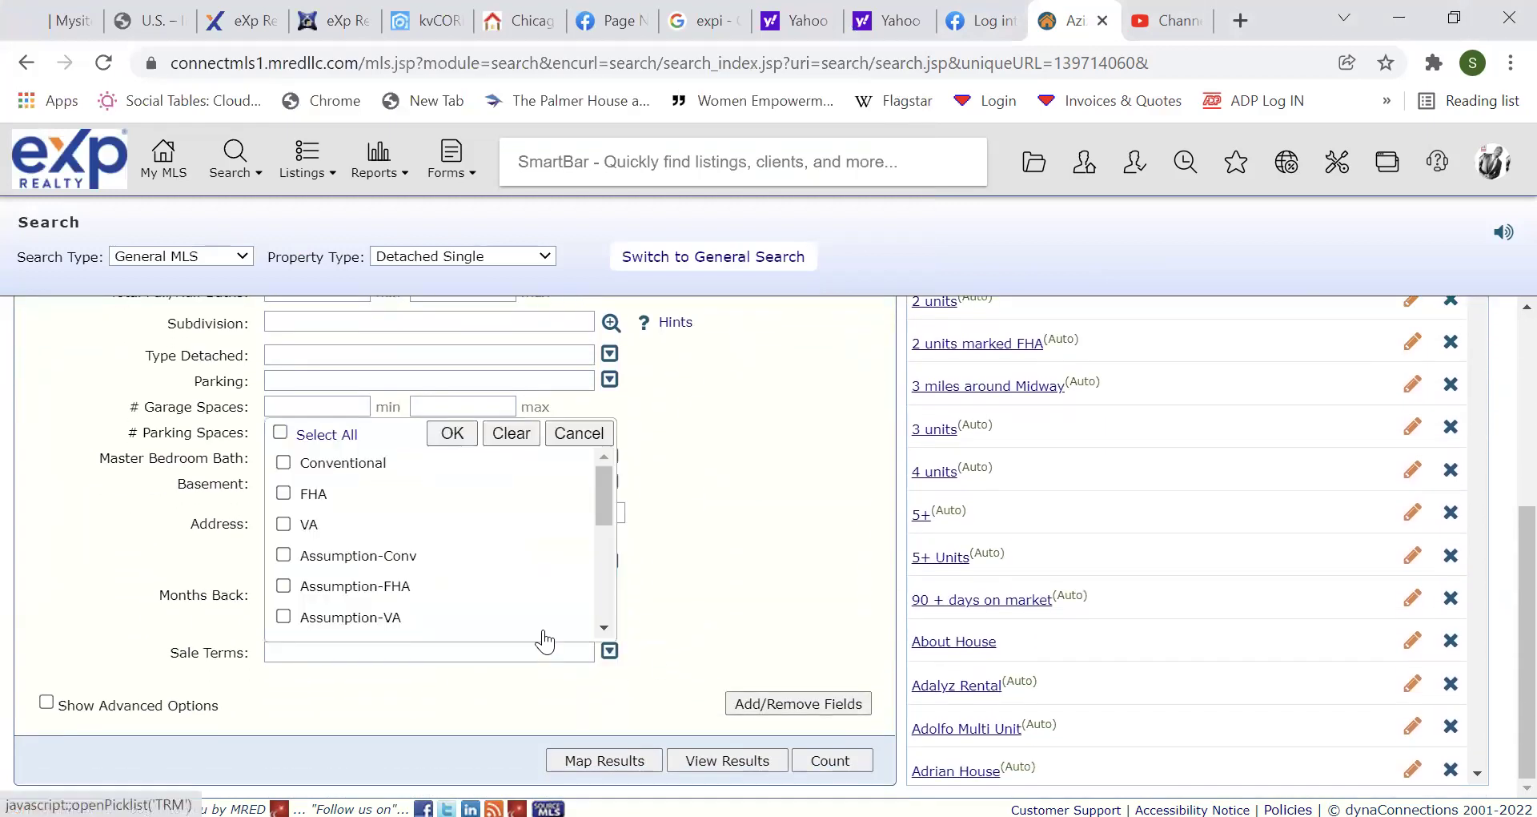
{"action": "left_click", "coordinate": [283, 493]}
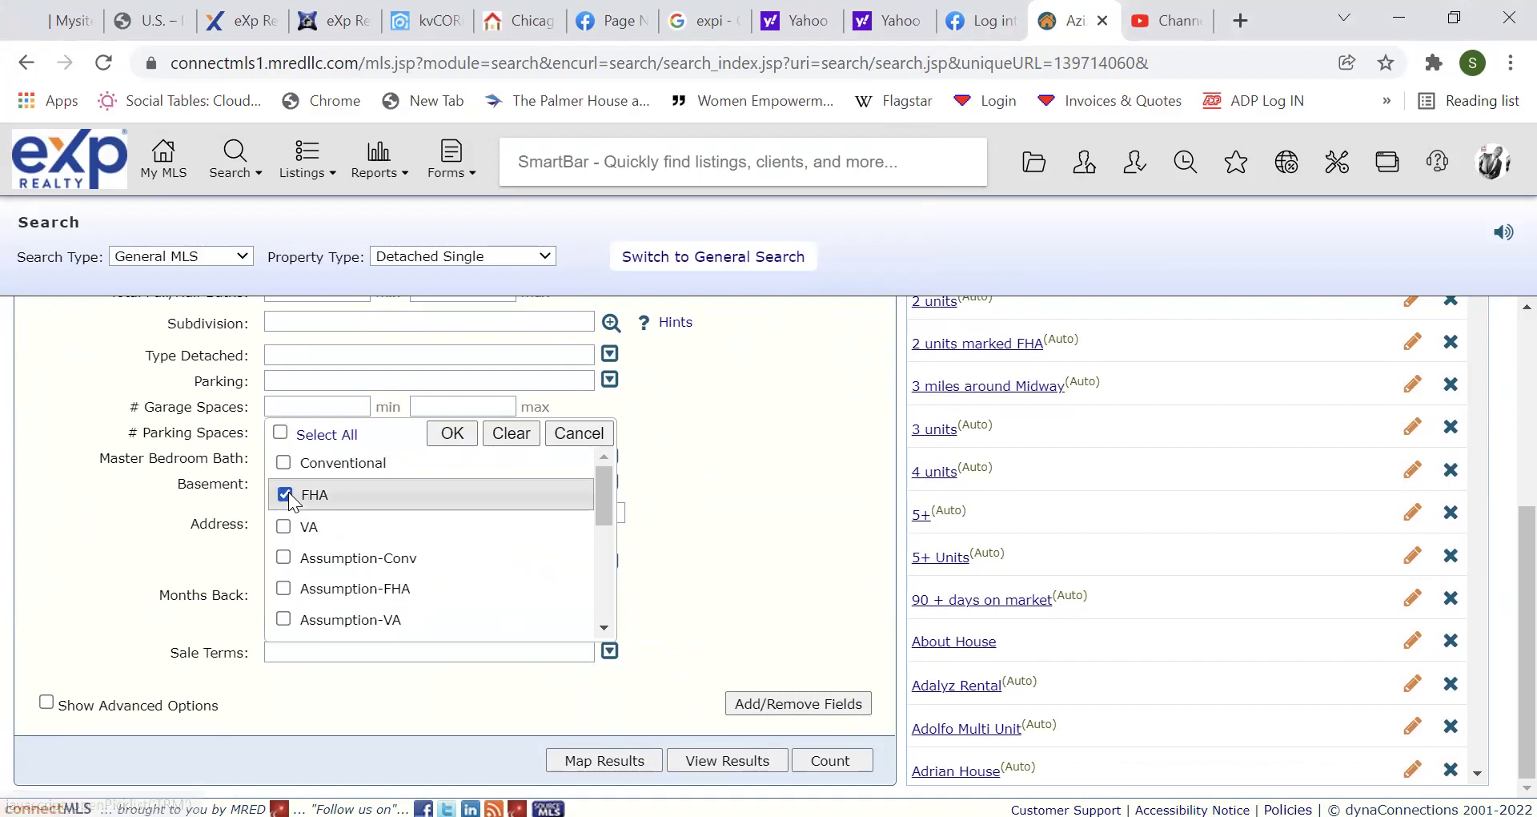
{"action": "left_click", "coordinate": [442, 440]}
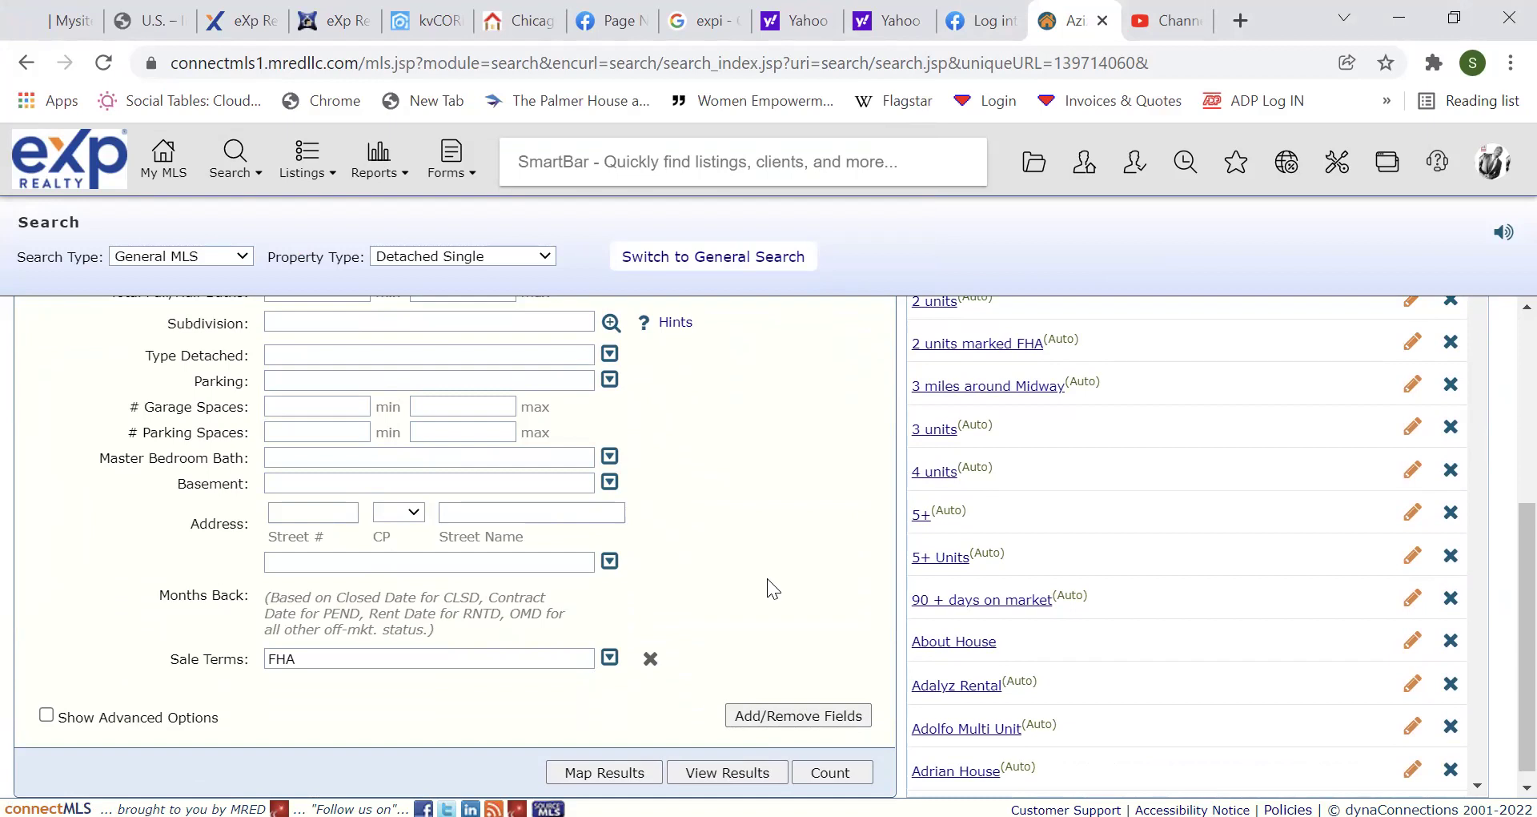
{"action": "scroll", "coordinate": [767, 578], "scroll_direction": "up", "scroll_amount": 5}
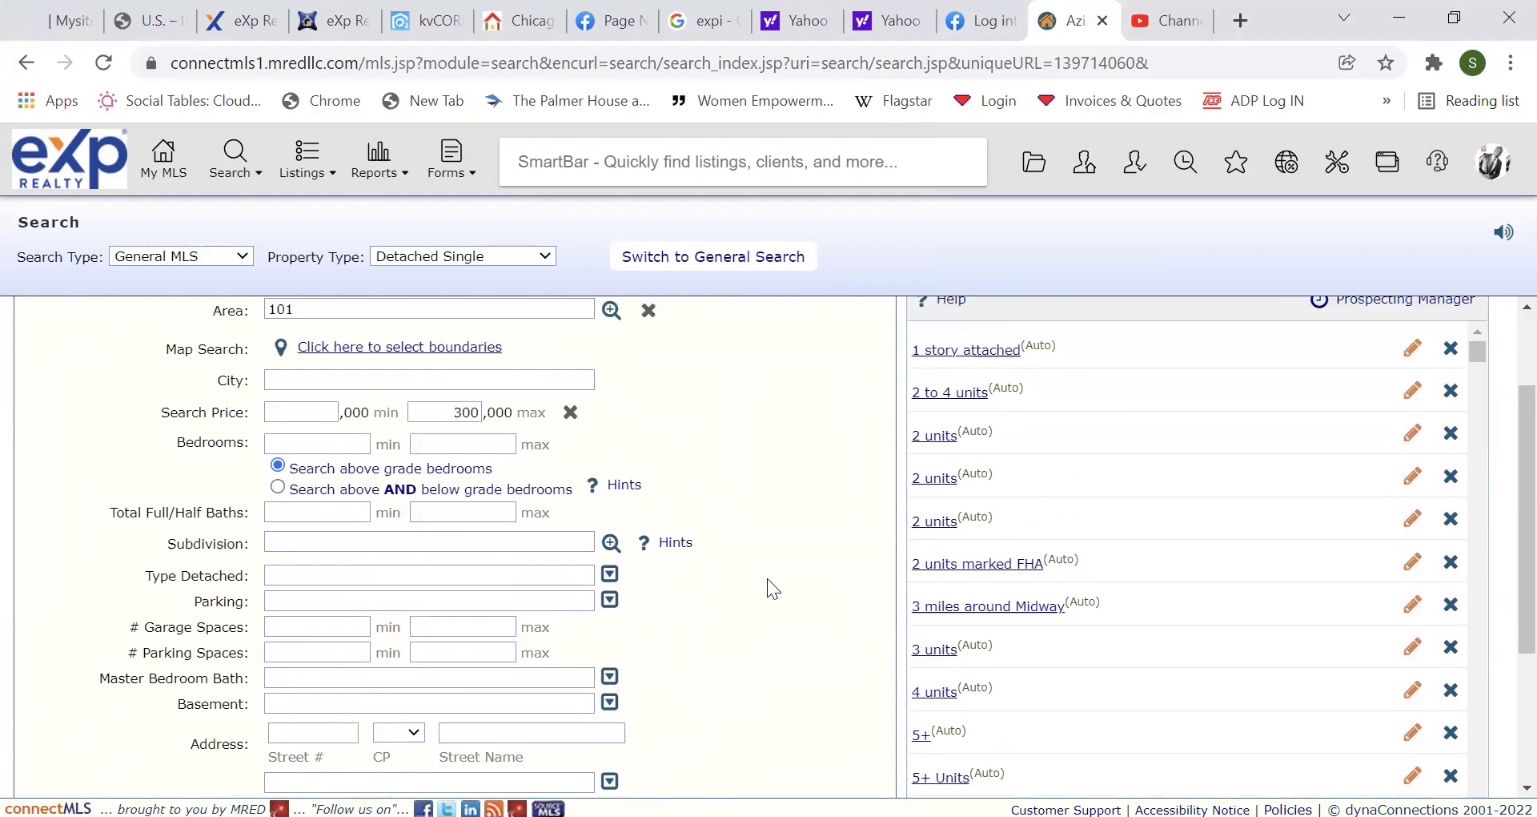
{"action": "scroll", "coordinate": [767, 579], "scroll_direction": "up", "scroll_amount": 1}
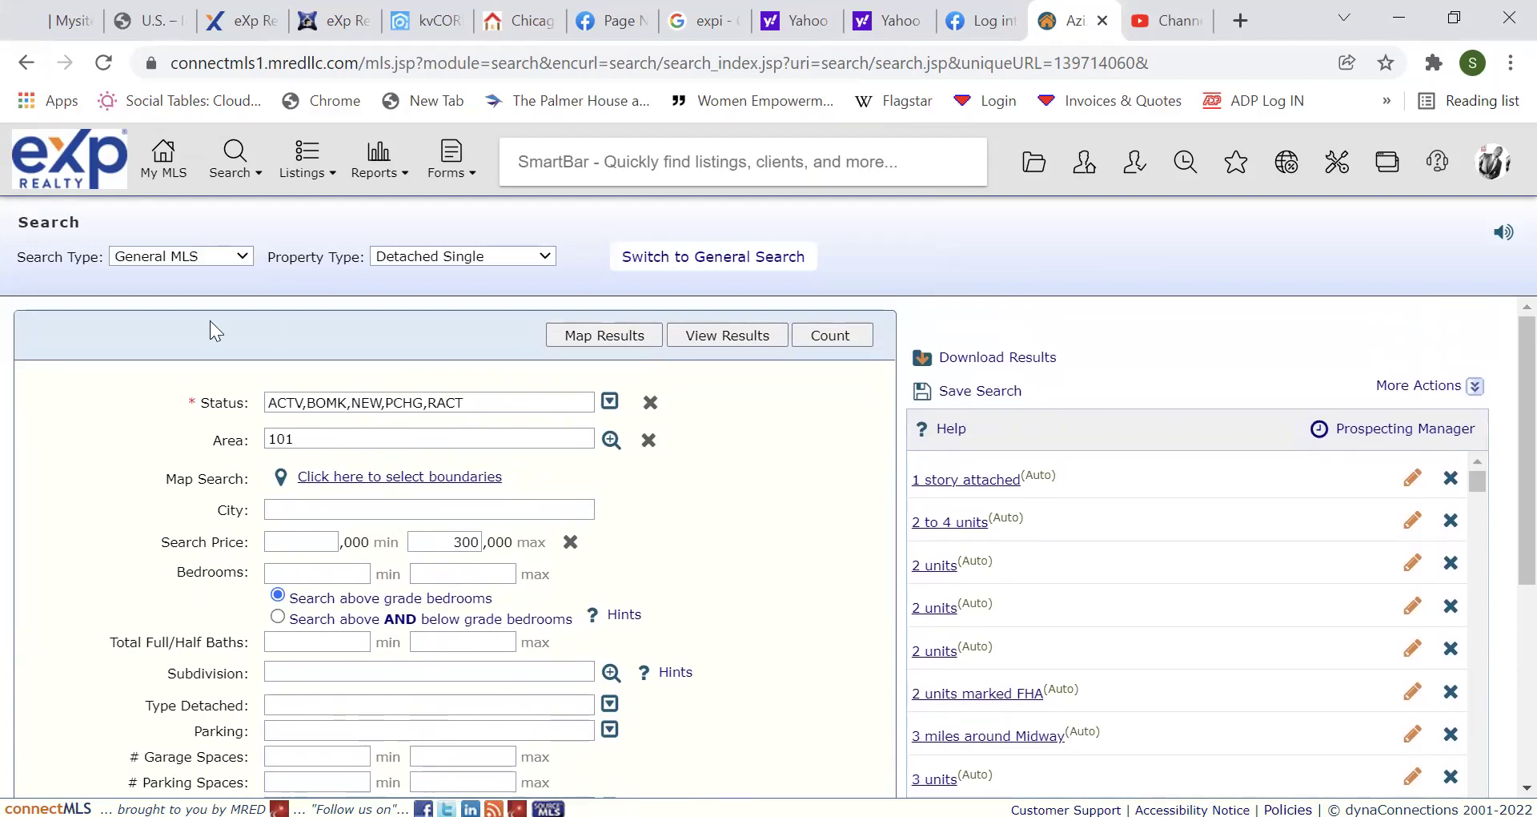
Open the Contact Info of the first client listed under Client Favorites on the My MLS dashboard.
{"action": "left_click", "coordinate": [163, 169]}
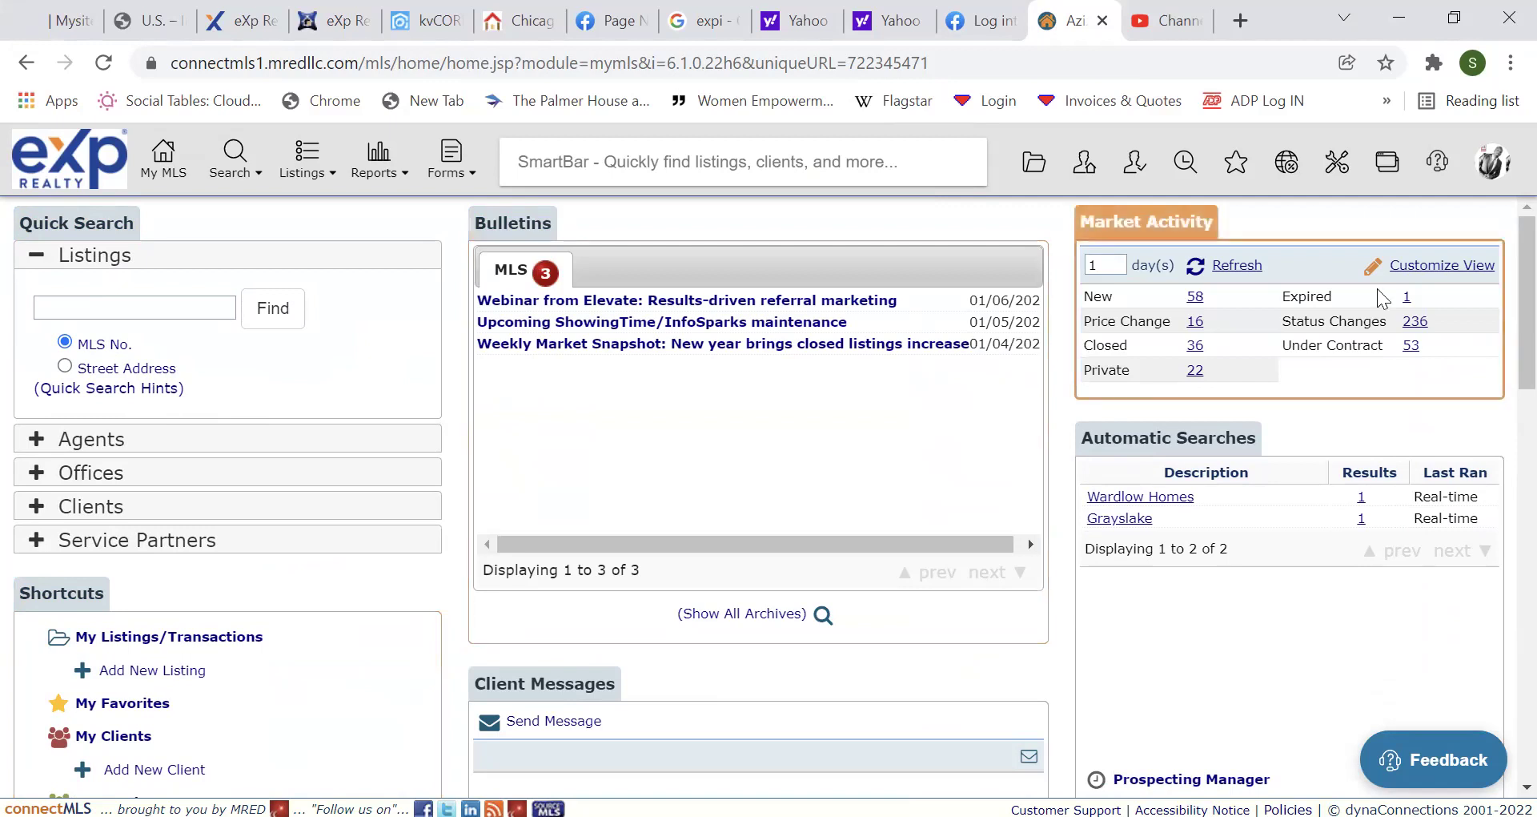
{"action": "scroll", "coordinate": [1499, 338], "scroll_direction": "down", "scroll_amount": 6}
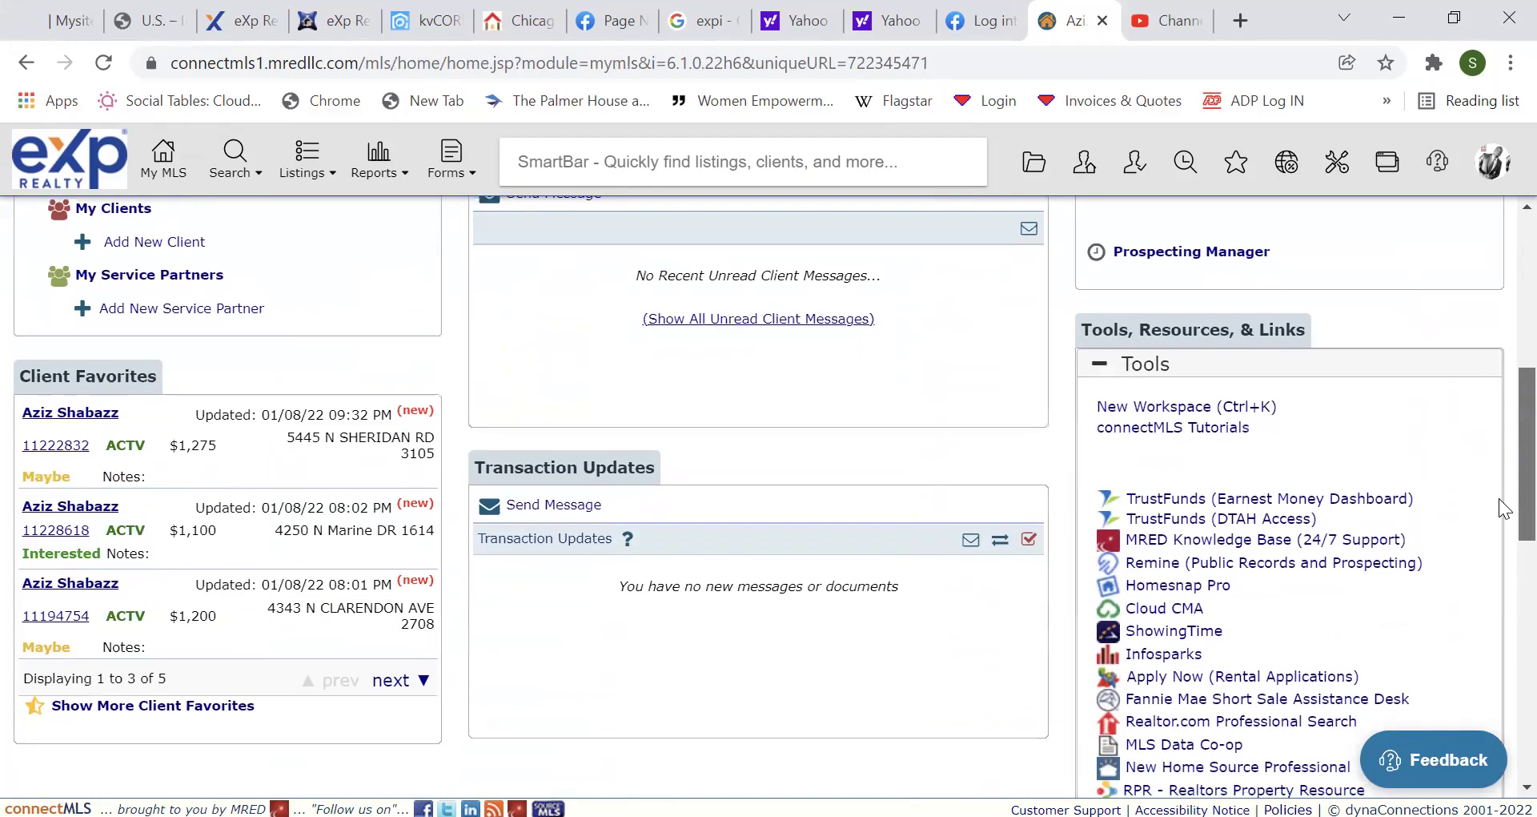
{"action": "left_click", "coordinate": [103, 372]}
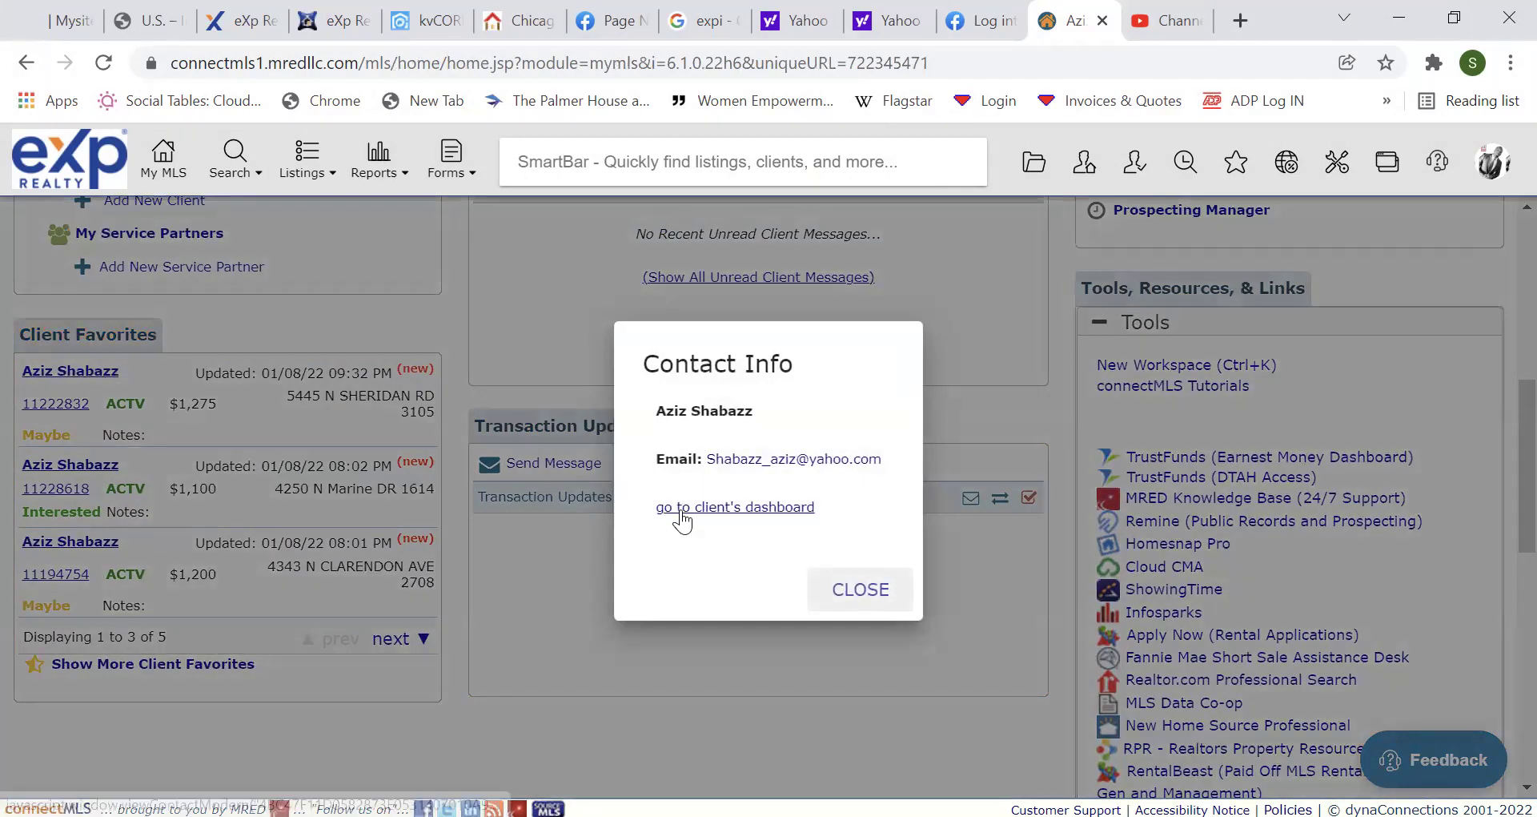
{"action": "left_click", "coordinate": [681, 509]}
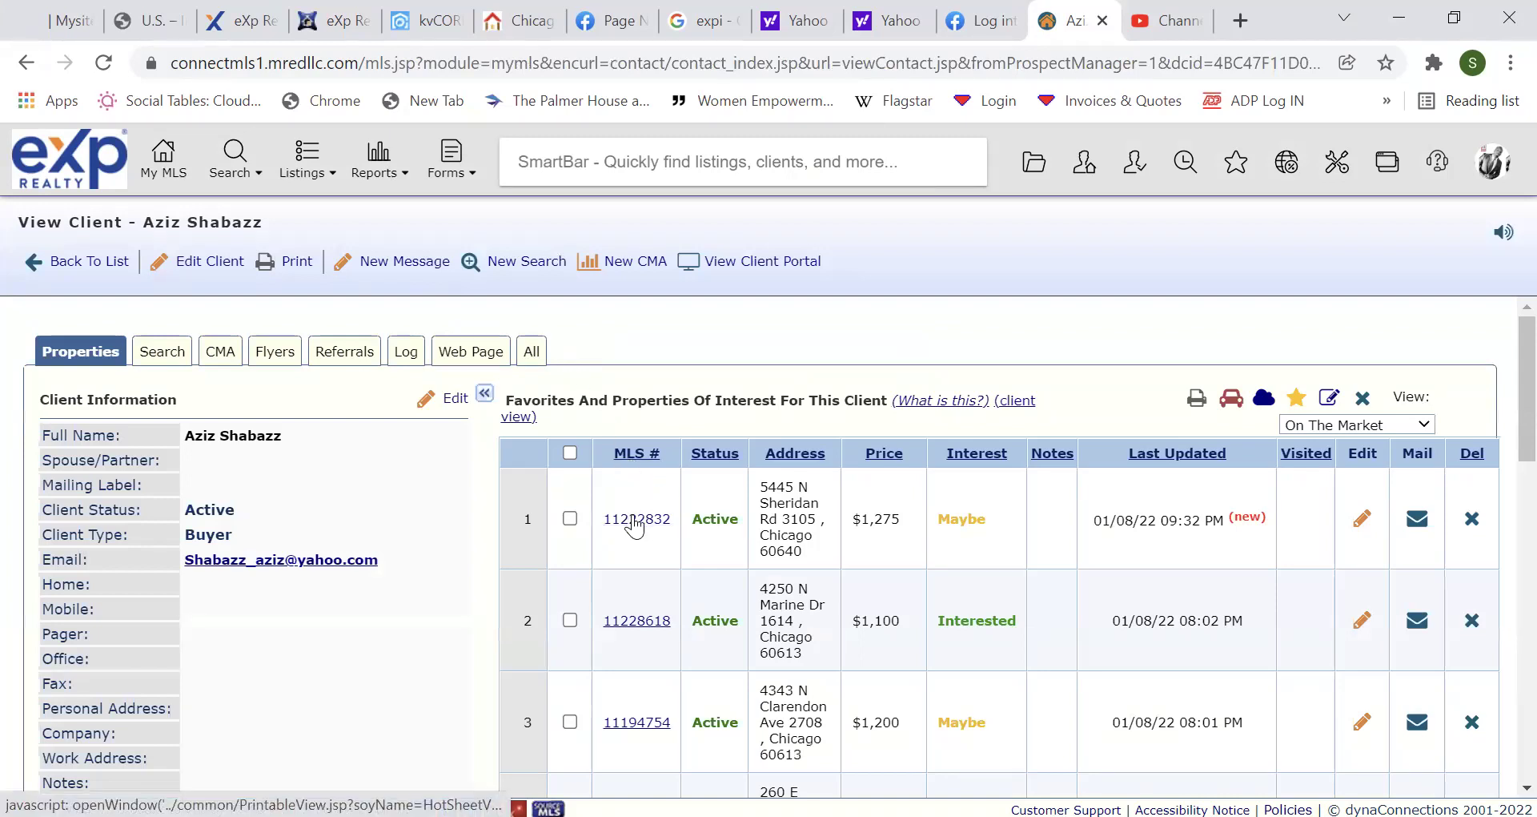
{"action": "left_click_drag", "start_coordinate": [1527, 379], "coordinate": [1499, 503]}
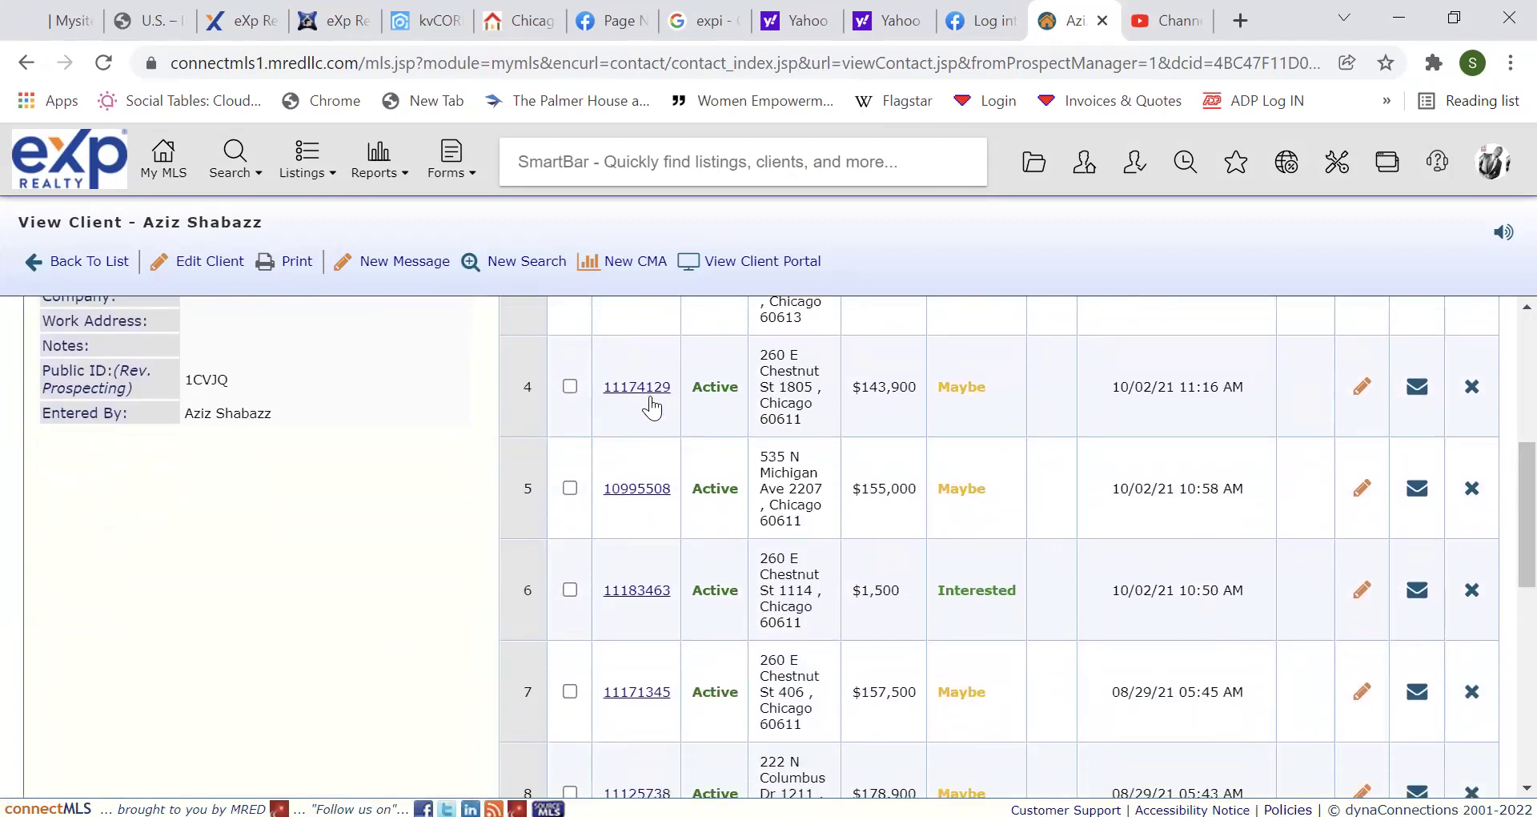
{"action": "left_click", "coordinate": [635, 490]}
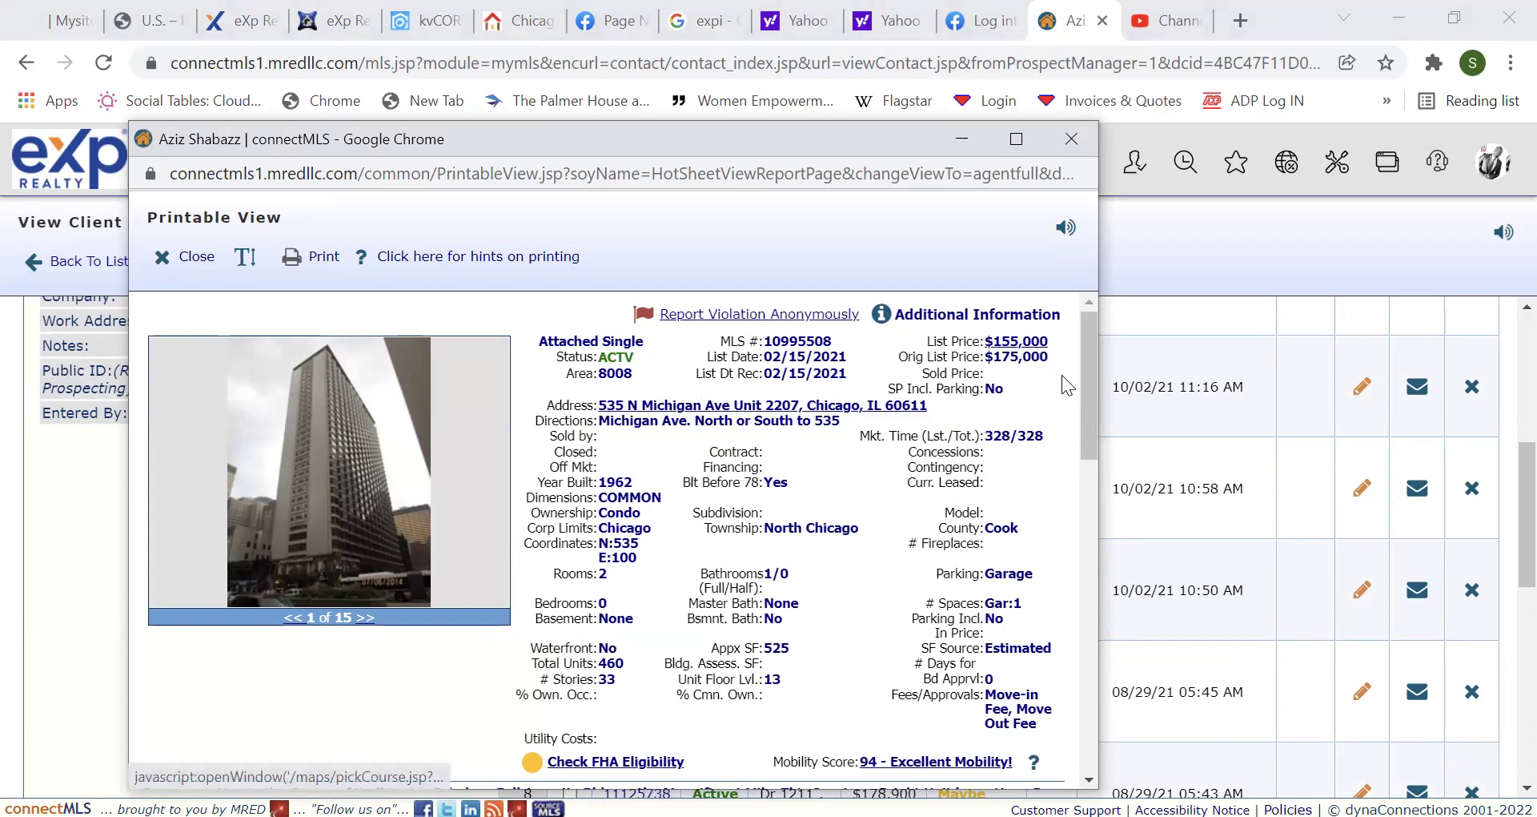
{"action": "left_click_drag", "start_coordinate": [1084, 403], "coordinate": [1093, 471]}
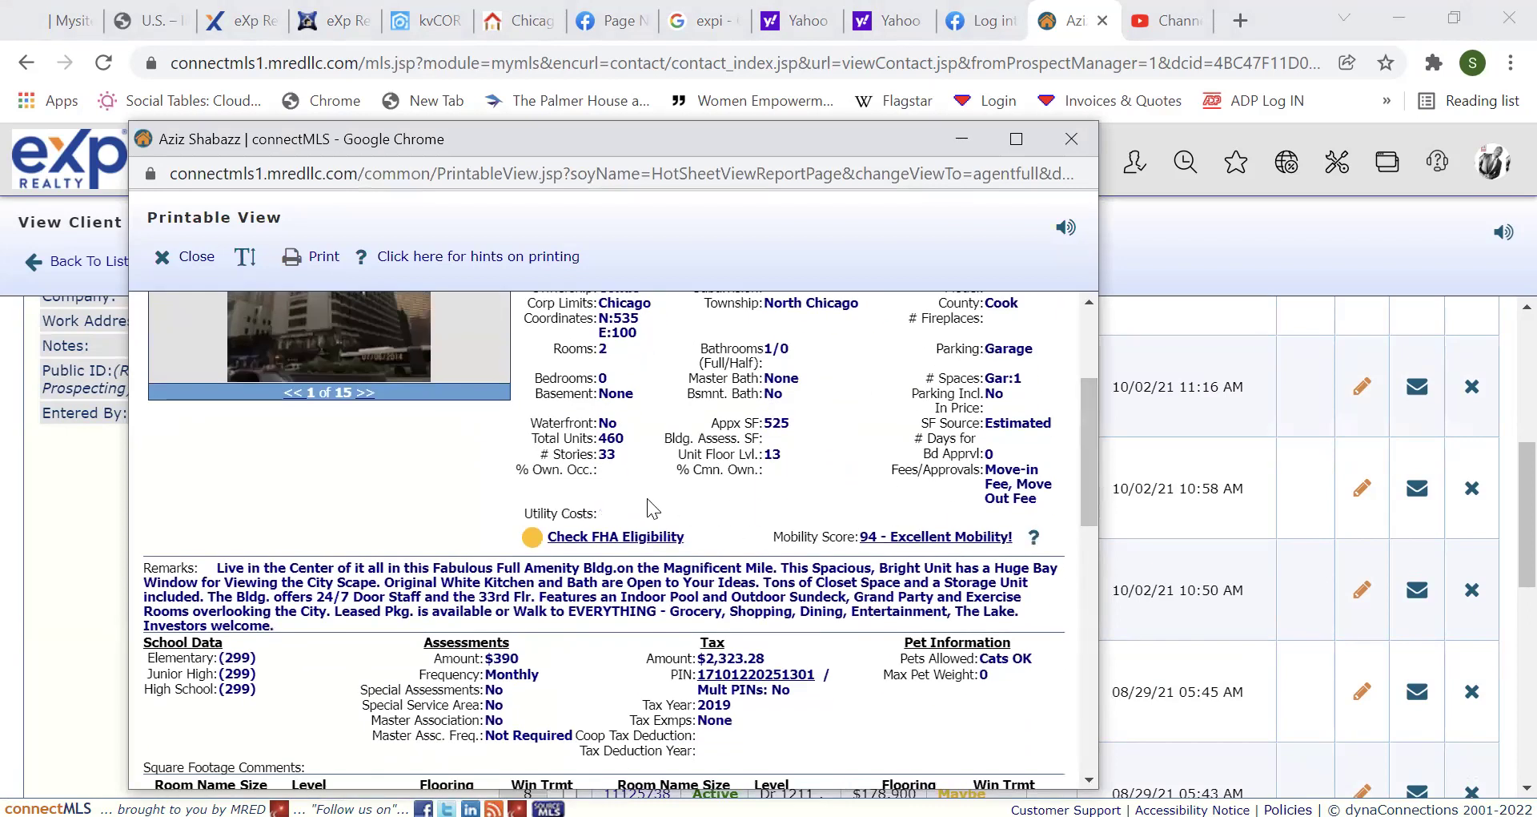
{"action": "left_click", "coordinate": [621, 538]}
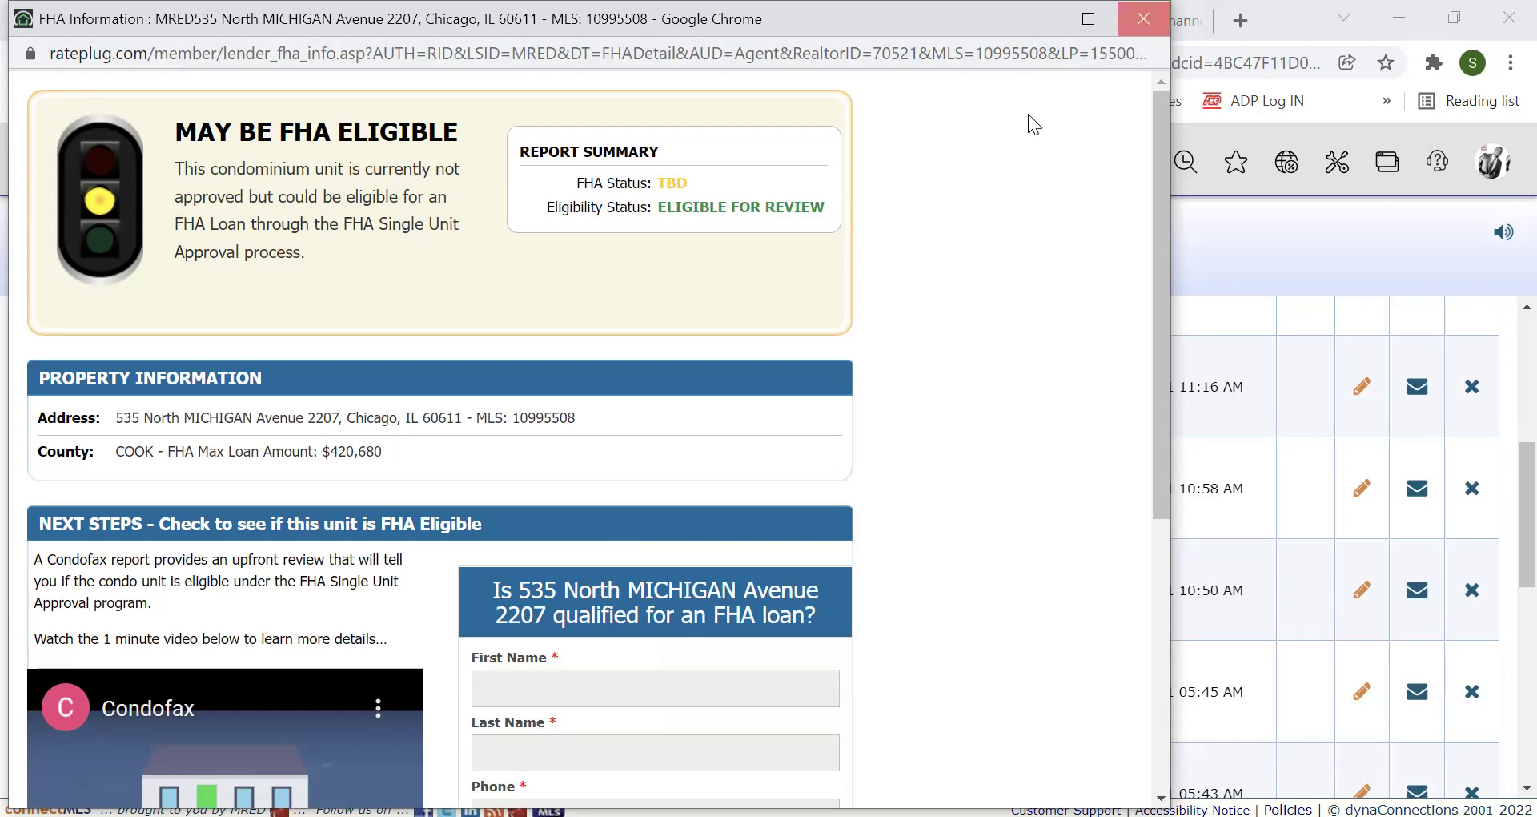
{"action": "key", "text": "ctrl+w"}
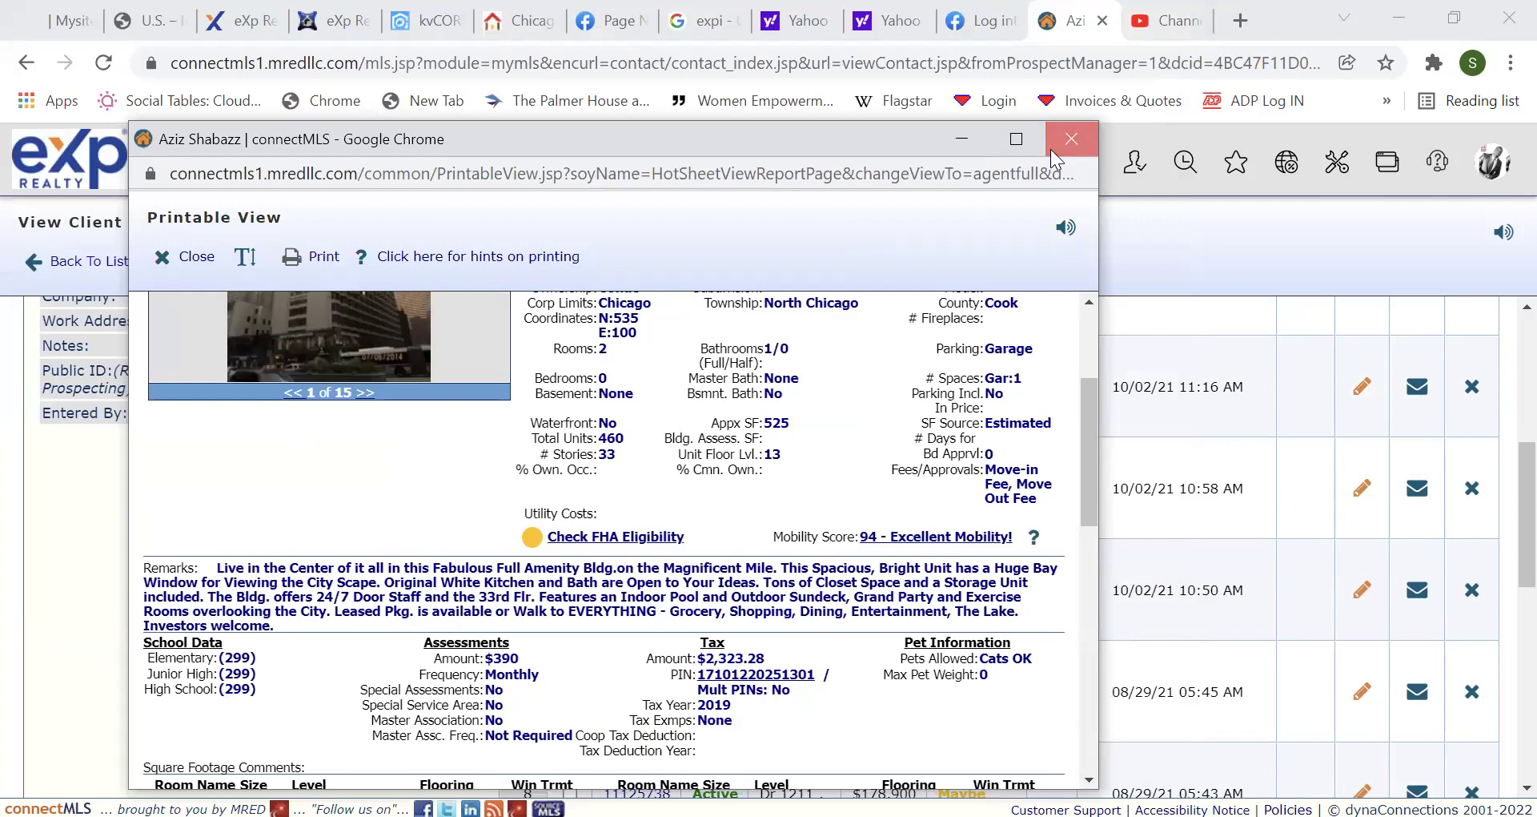
{"action": "left_click", "coordinate": [1071, 139]}
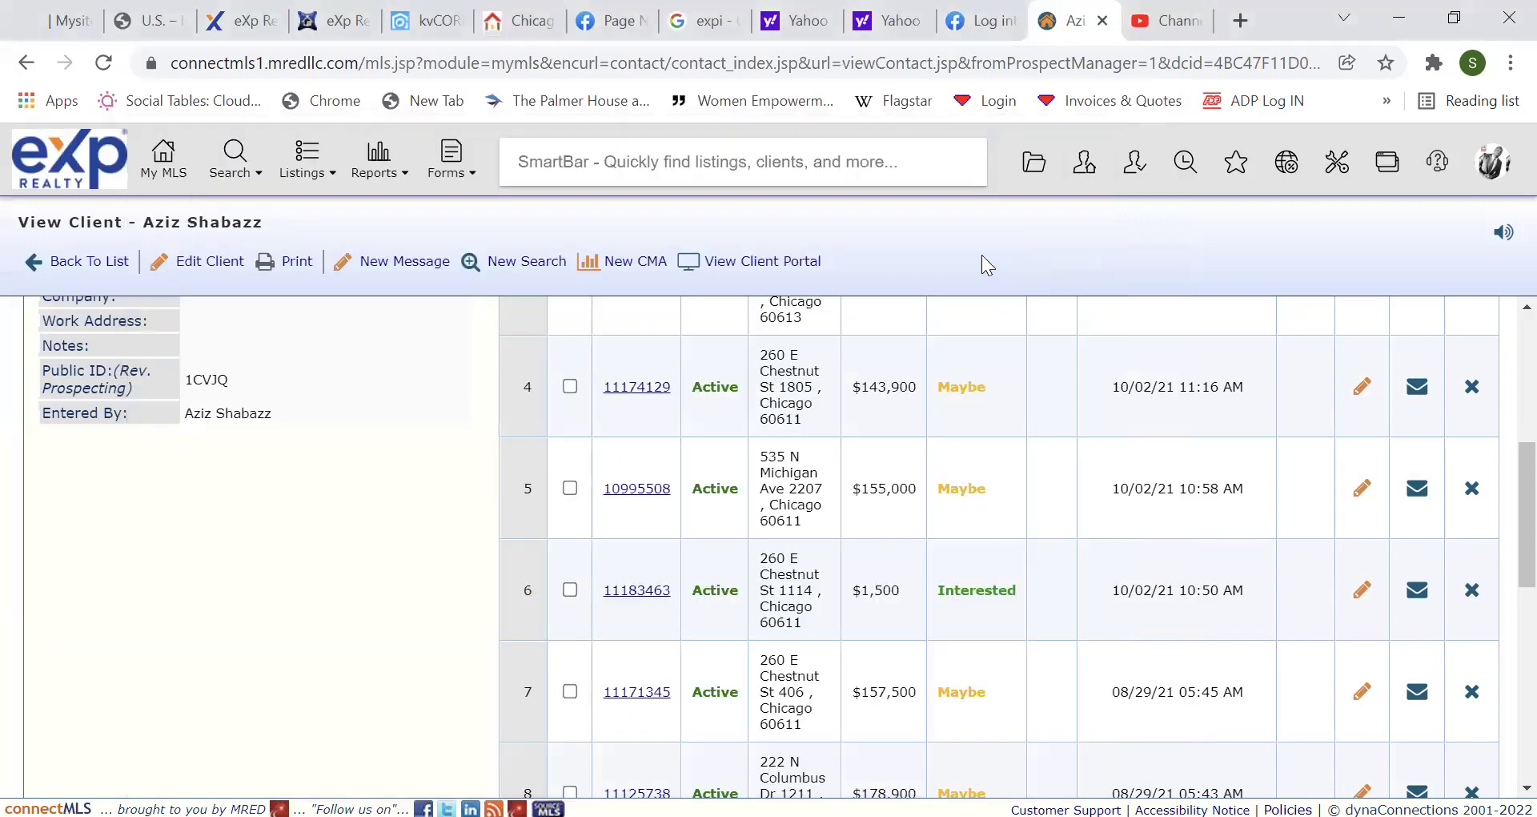
Launch Cloud CMA from the dashboard's Tools, Resources & Links list.
{"action": "left_click", "coordinate": [167, 159]}
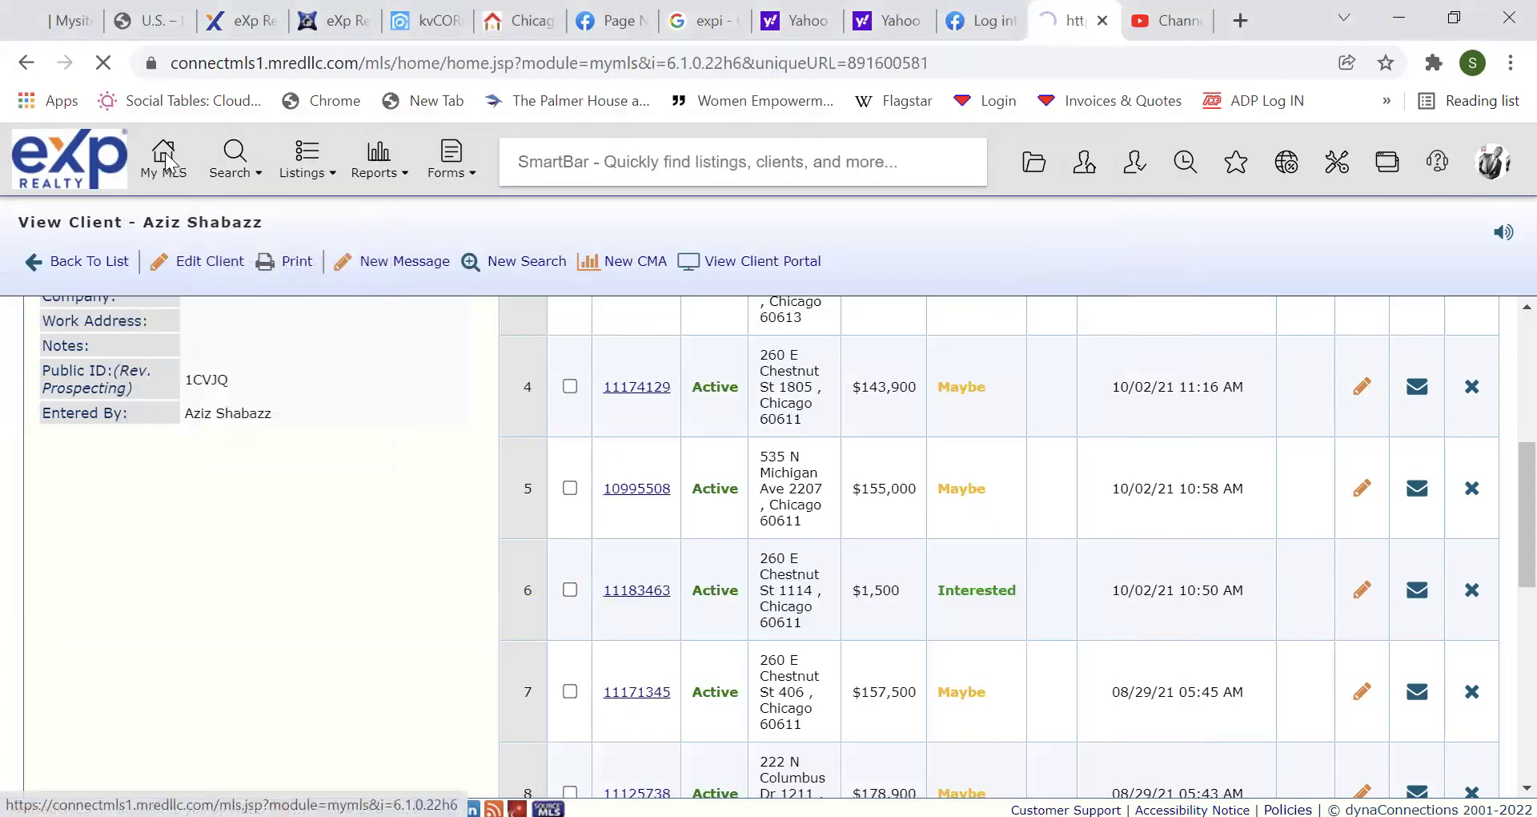
{"action": "left_click", "coordinate": [547, 273]}
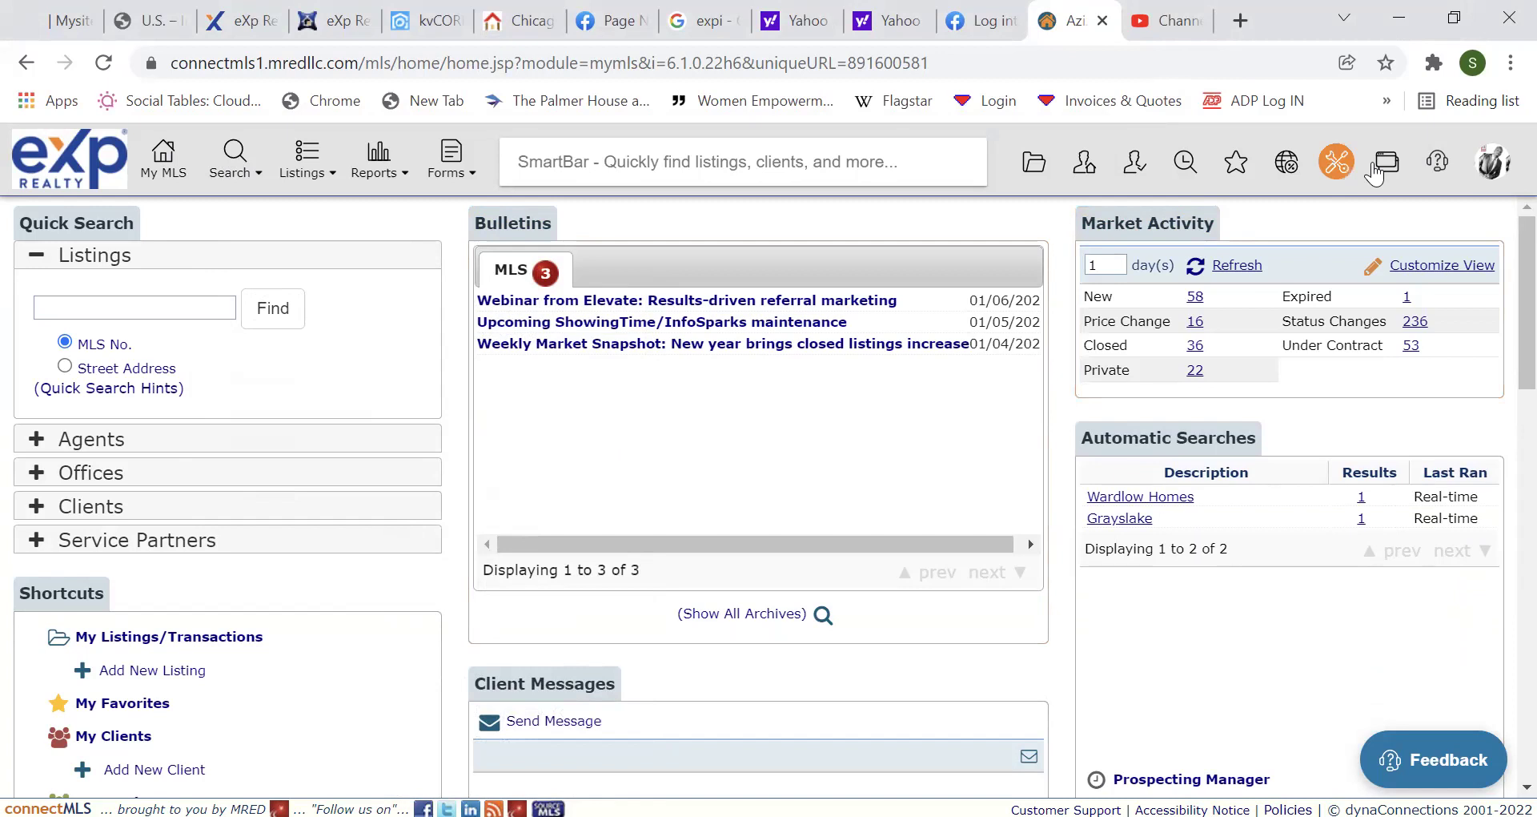
{"action": "left_click", "coordinate": [1337, 164]}
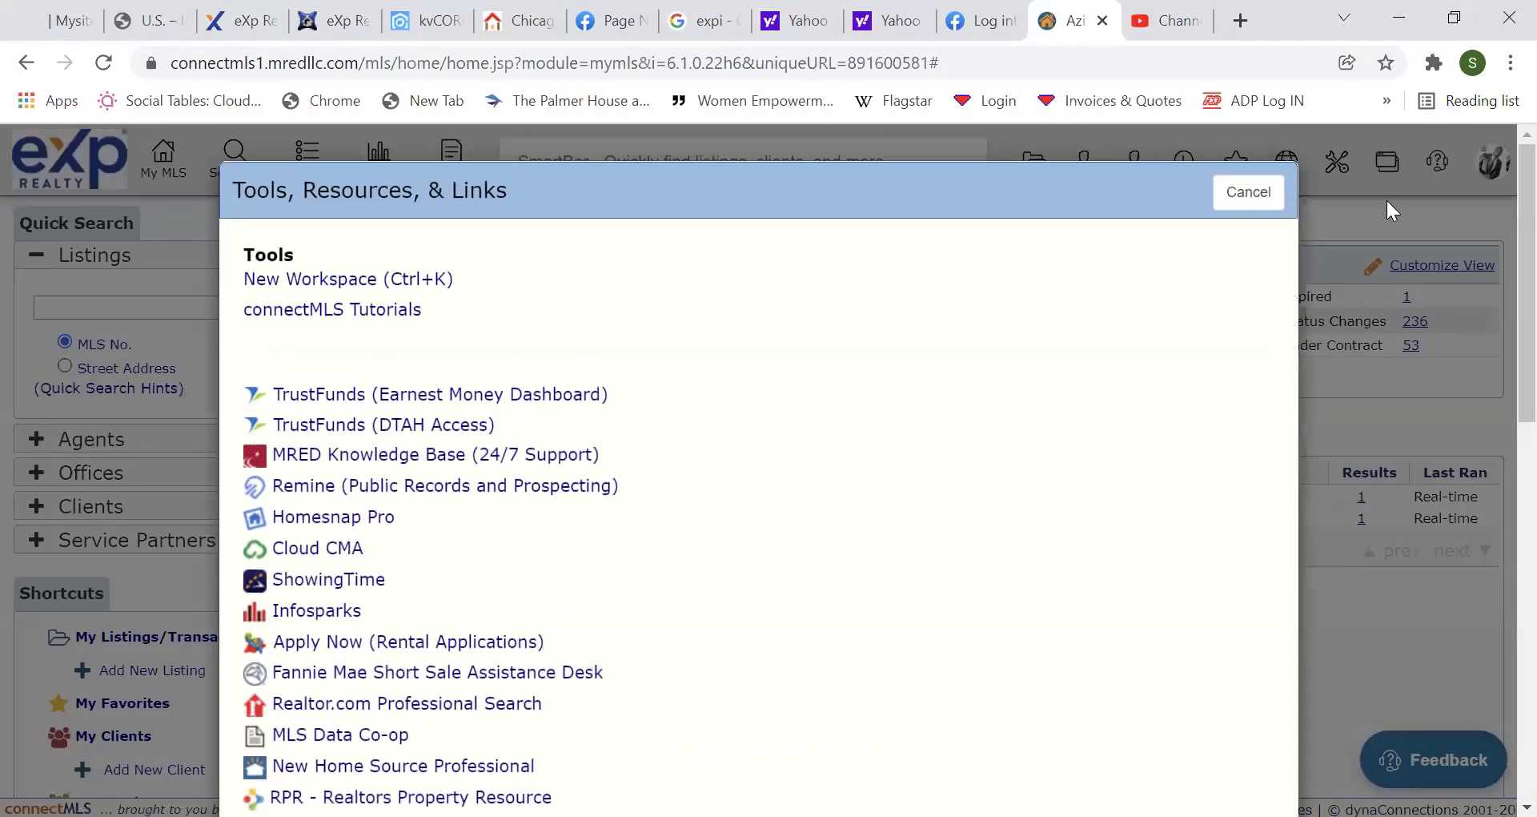
{"action": "scroll", "coordinate": [1499, 240], "scroll_direction": "down", "scroll_amount": 4}
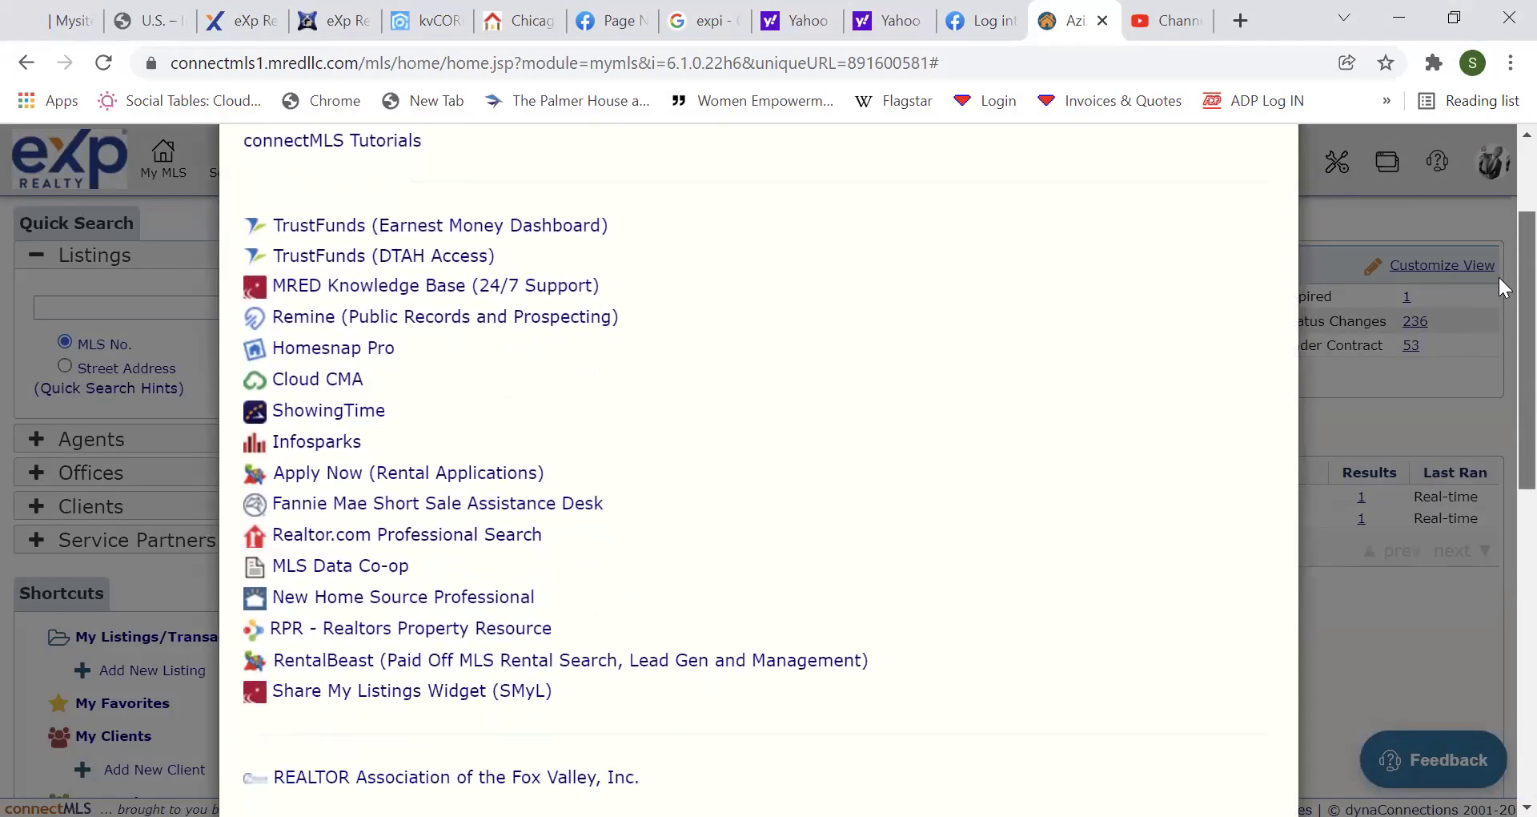
{"action": "left_click_drag", "start_coordinate": [1499, 319], "coordinate": [730, 287]}
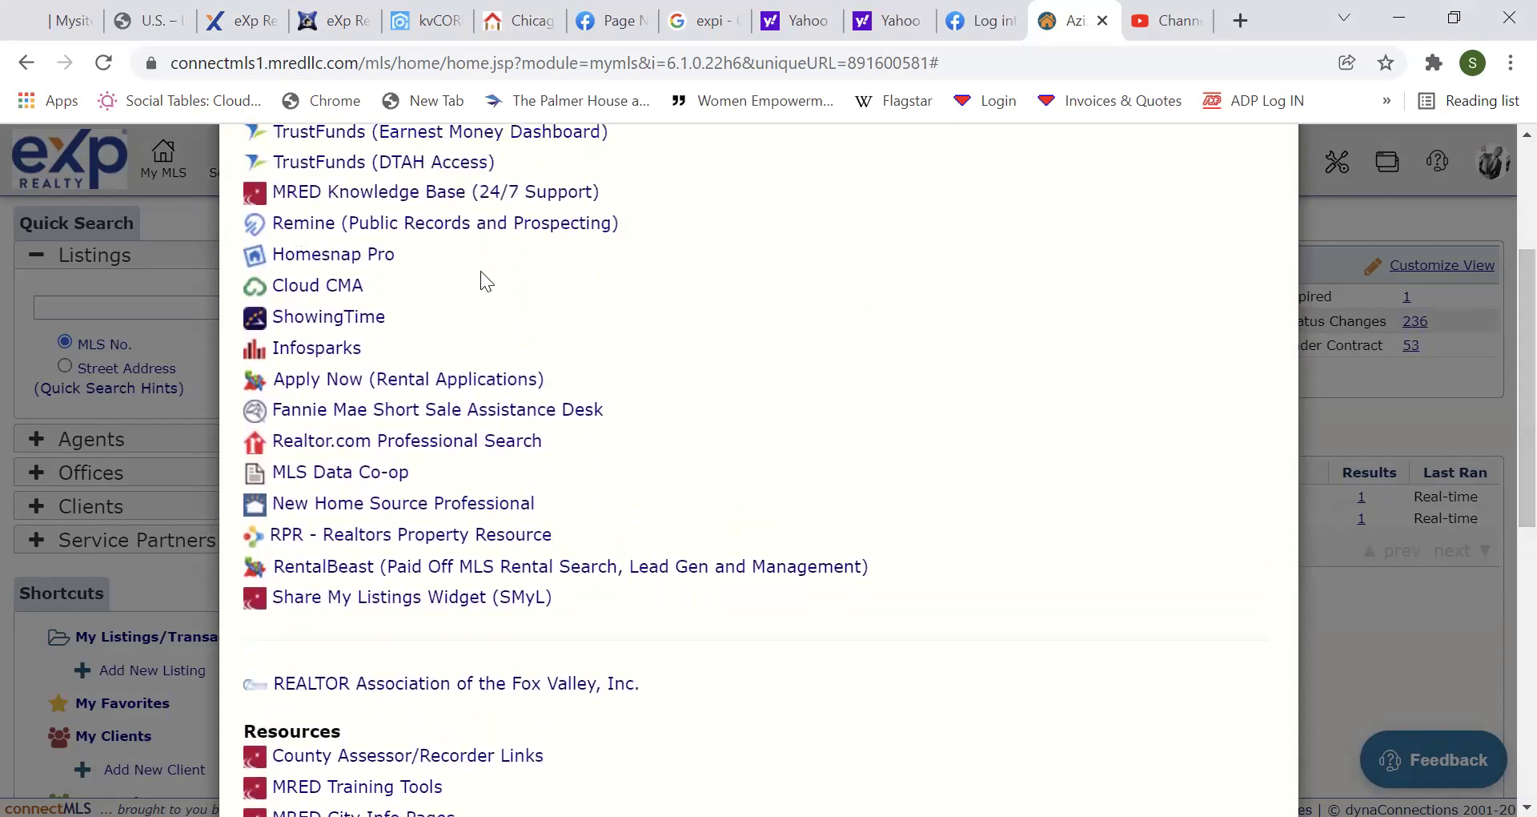
{"action": "left_click", "coordinate": [312, 287]}
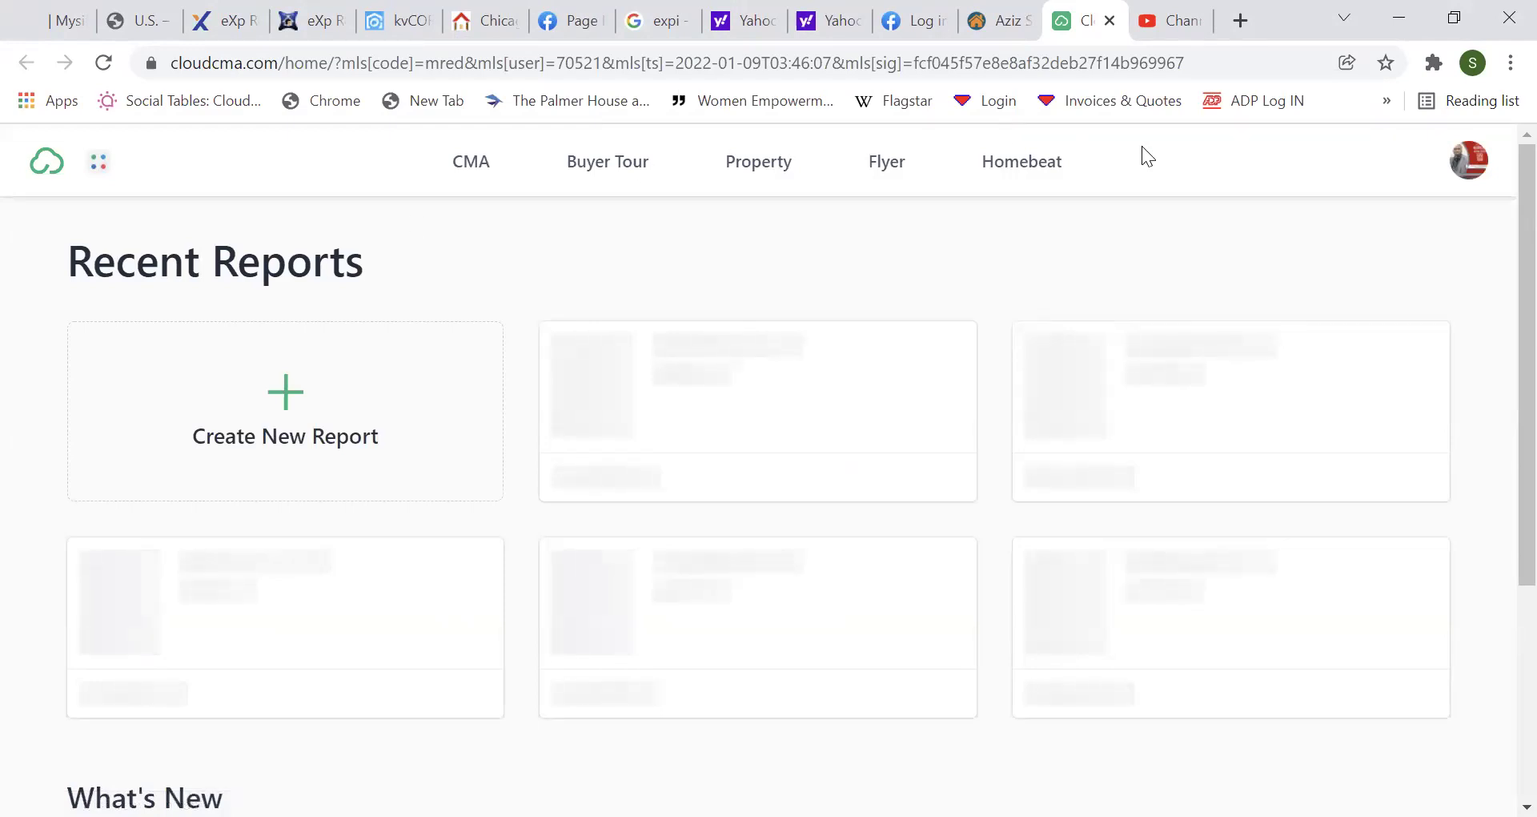
Open Cloud CMA's Learning Resources videos from the profile menu, then return to the connectMLS tab.
{"action": "left_click", "coordinate": [1467, 169]}
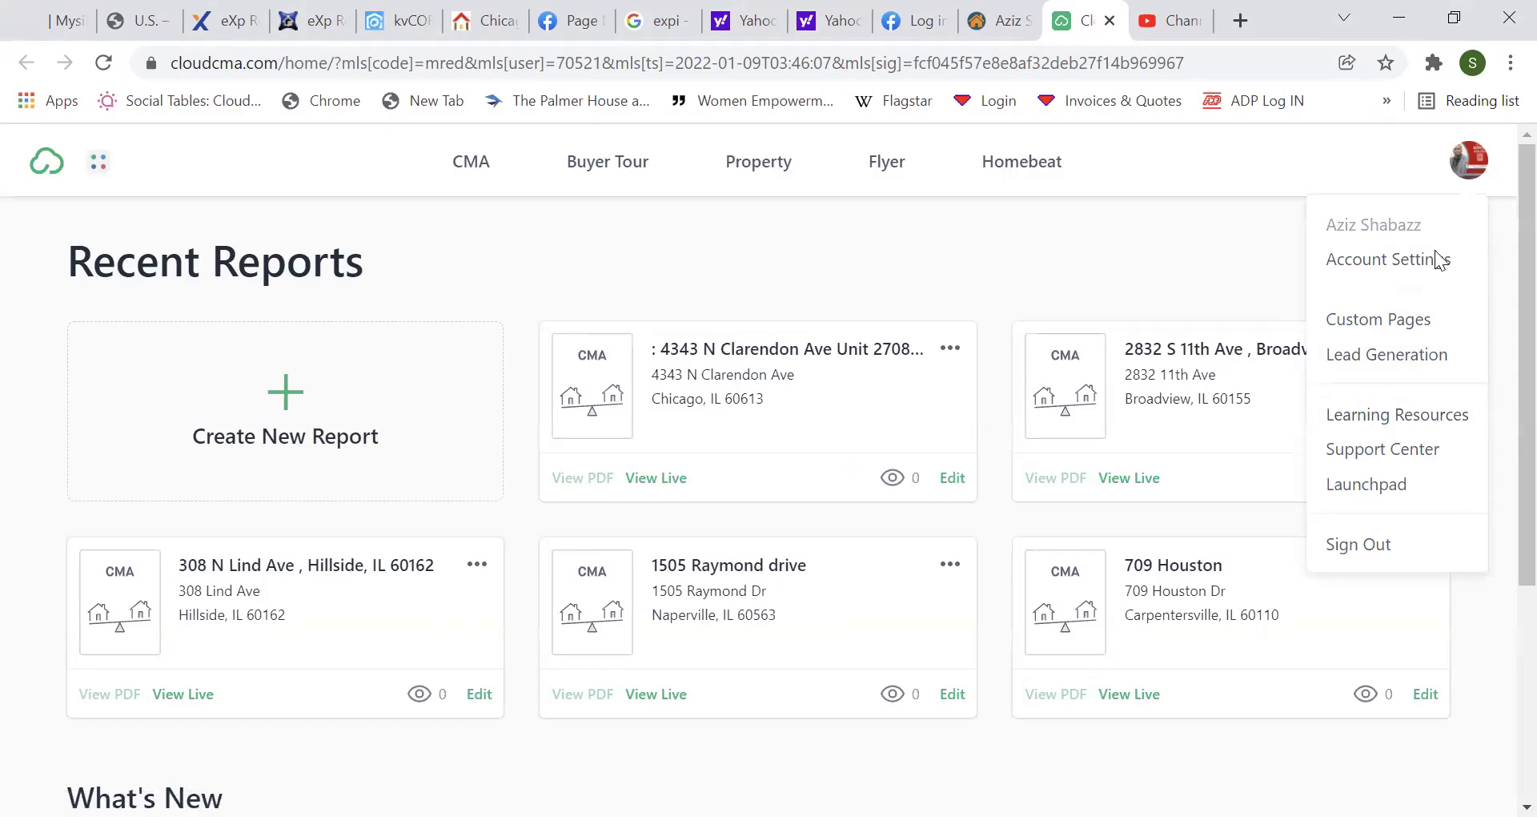
{"action": "left_click", "coordinate": [1396, 416]}
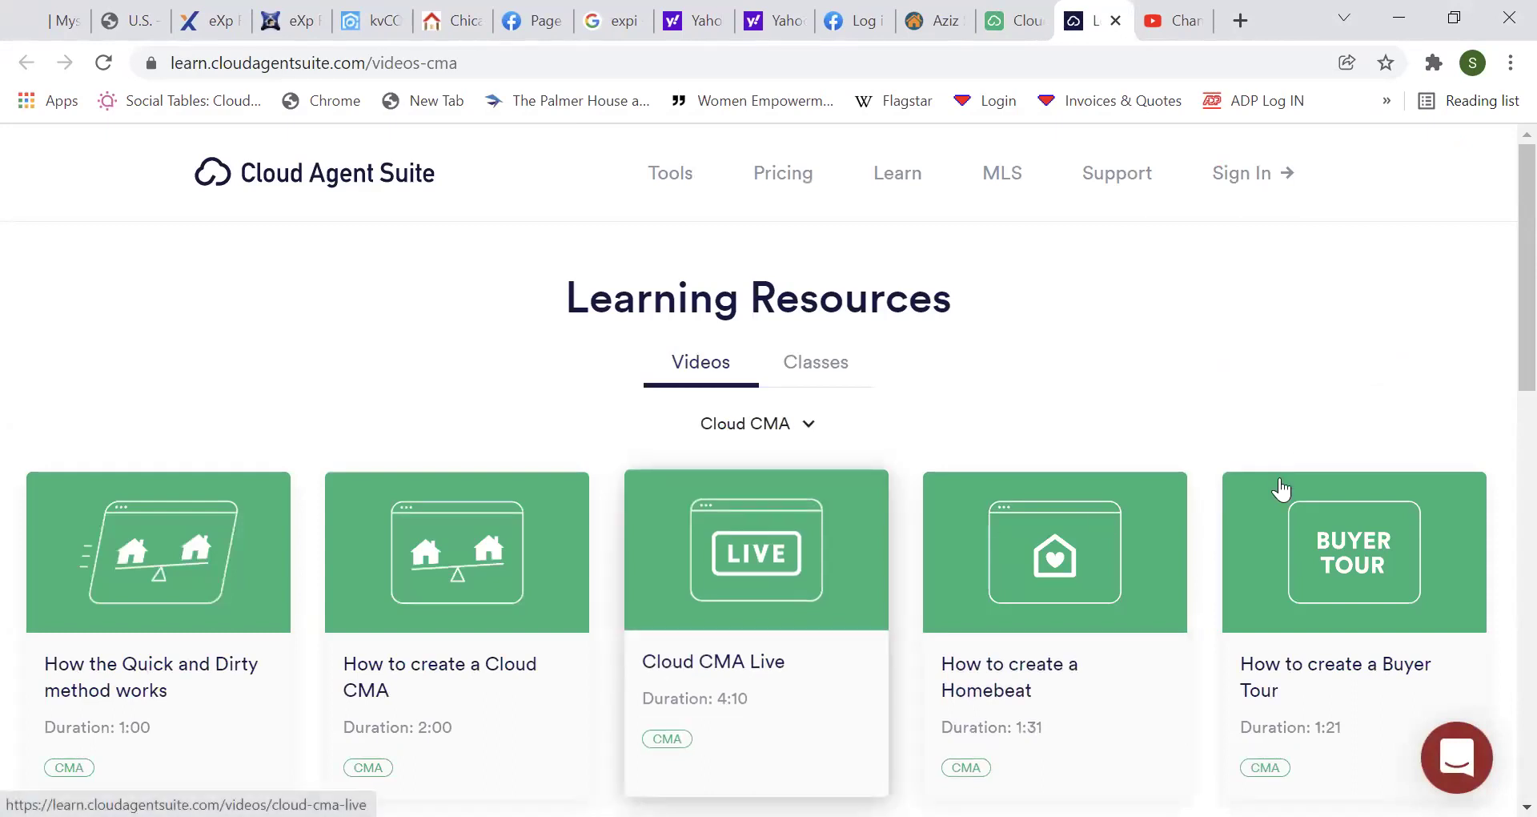
{"action": "scroll", "coordinate": [1500, 408], "scroll_direction": "down", "scroll_amount": 7}
{"action": "scroll", "coordinate": [1503, 578], "scroll_direction": "up", "scroll_amount": 7}
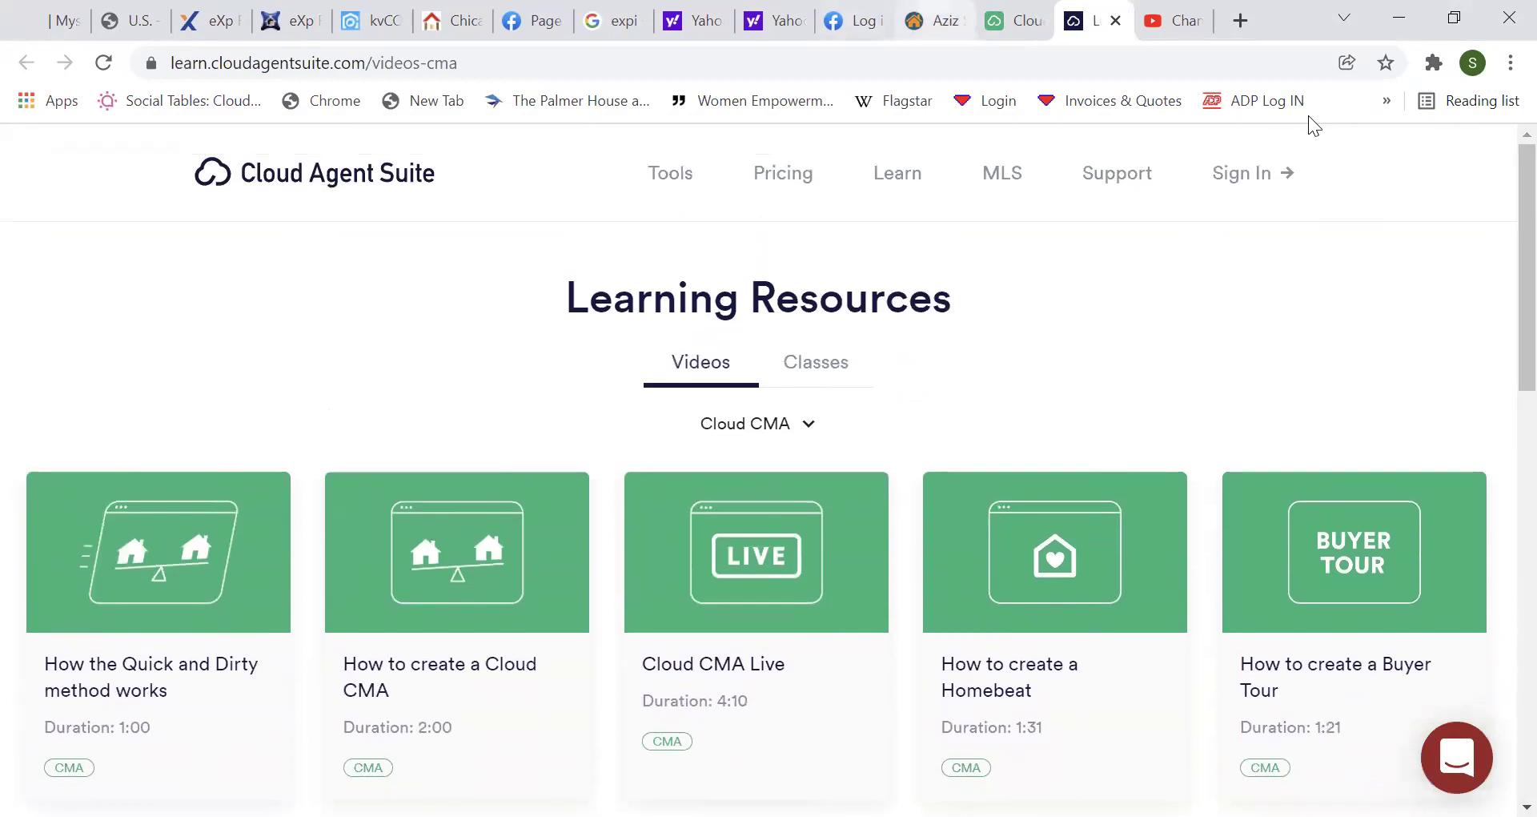
{"action": "key", "text": "ctrl+shift+Tab"}
{"action": "key", "text": "ctrl+shift+Tab"}
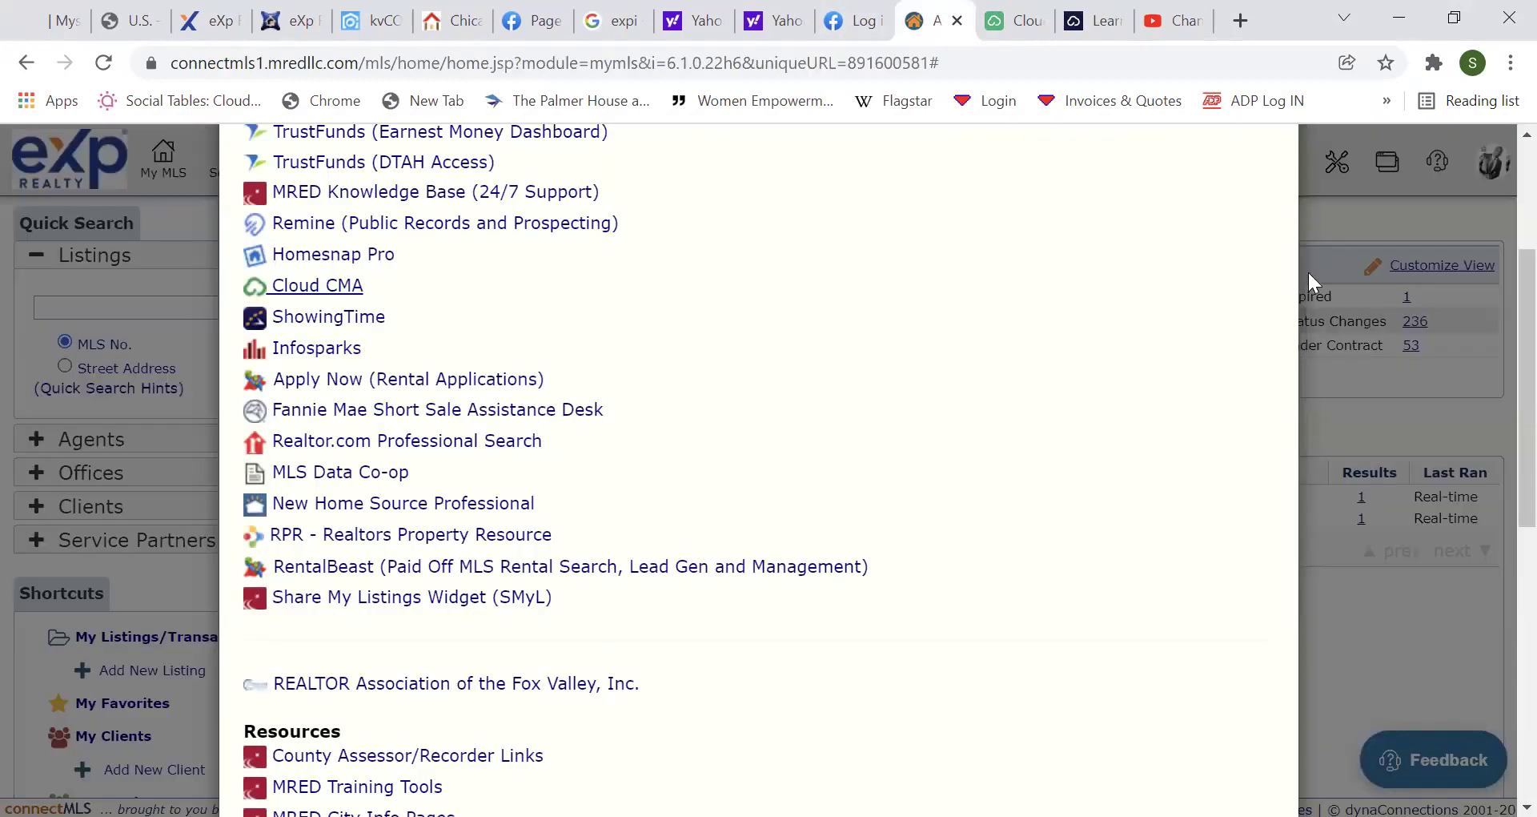
Scroll through the Tools, Resources & Links list, then switch to the Cloud CMA Recent Reports tab.
{"action": "left_click_drag", "start_coordinate": [1499, 326], "coordinate": [1494, 260]}
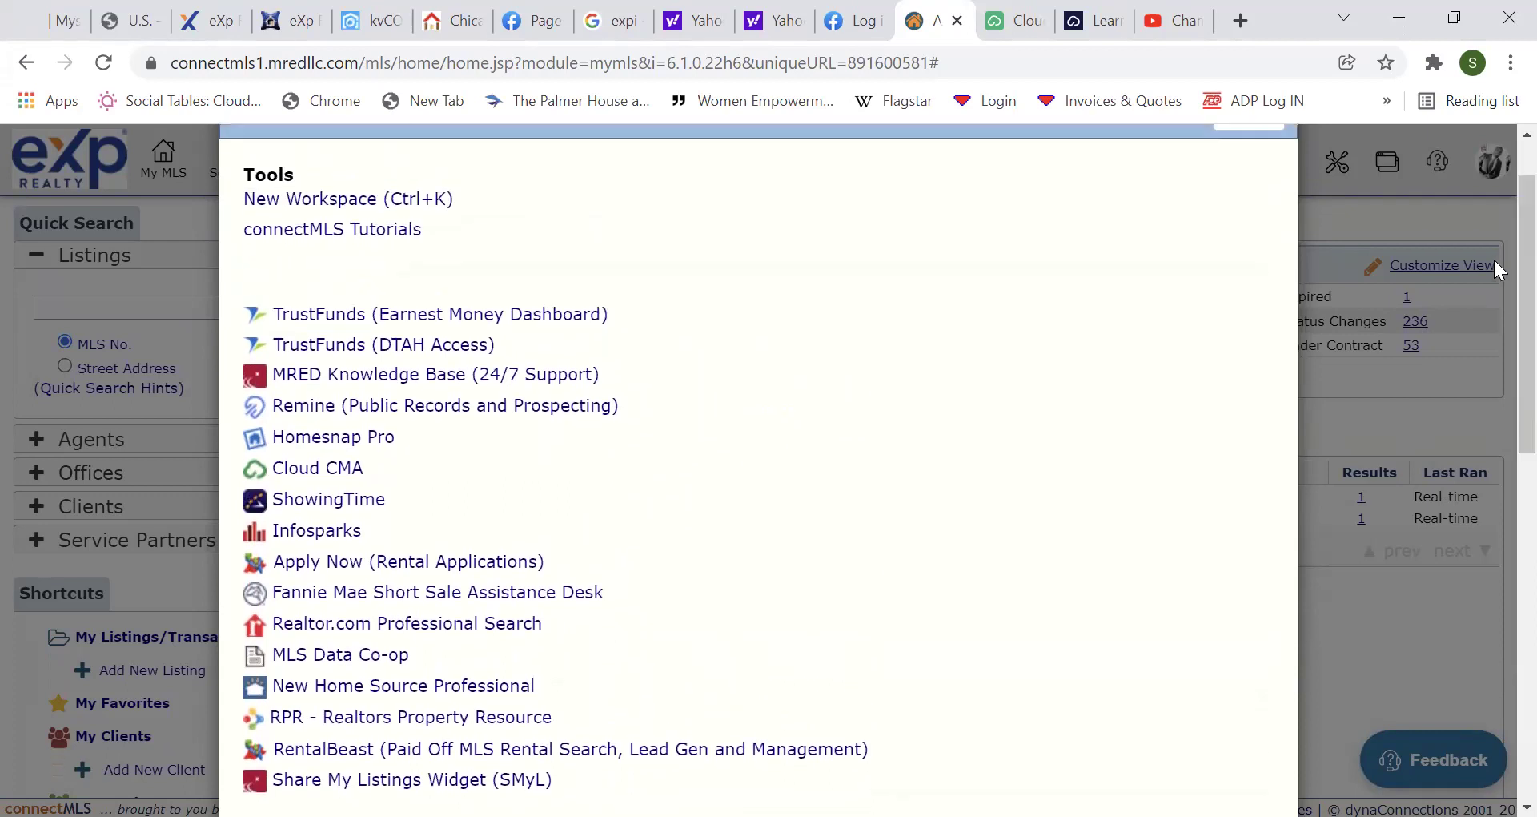
{"action": "key", "text": "ctrl+Tab"}
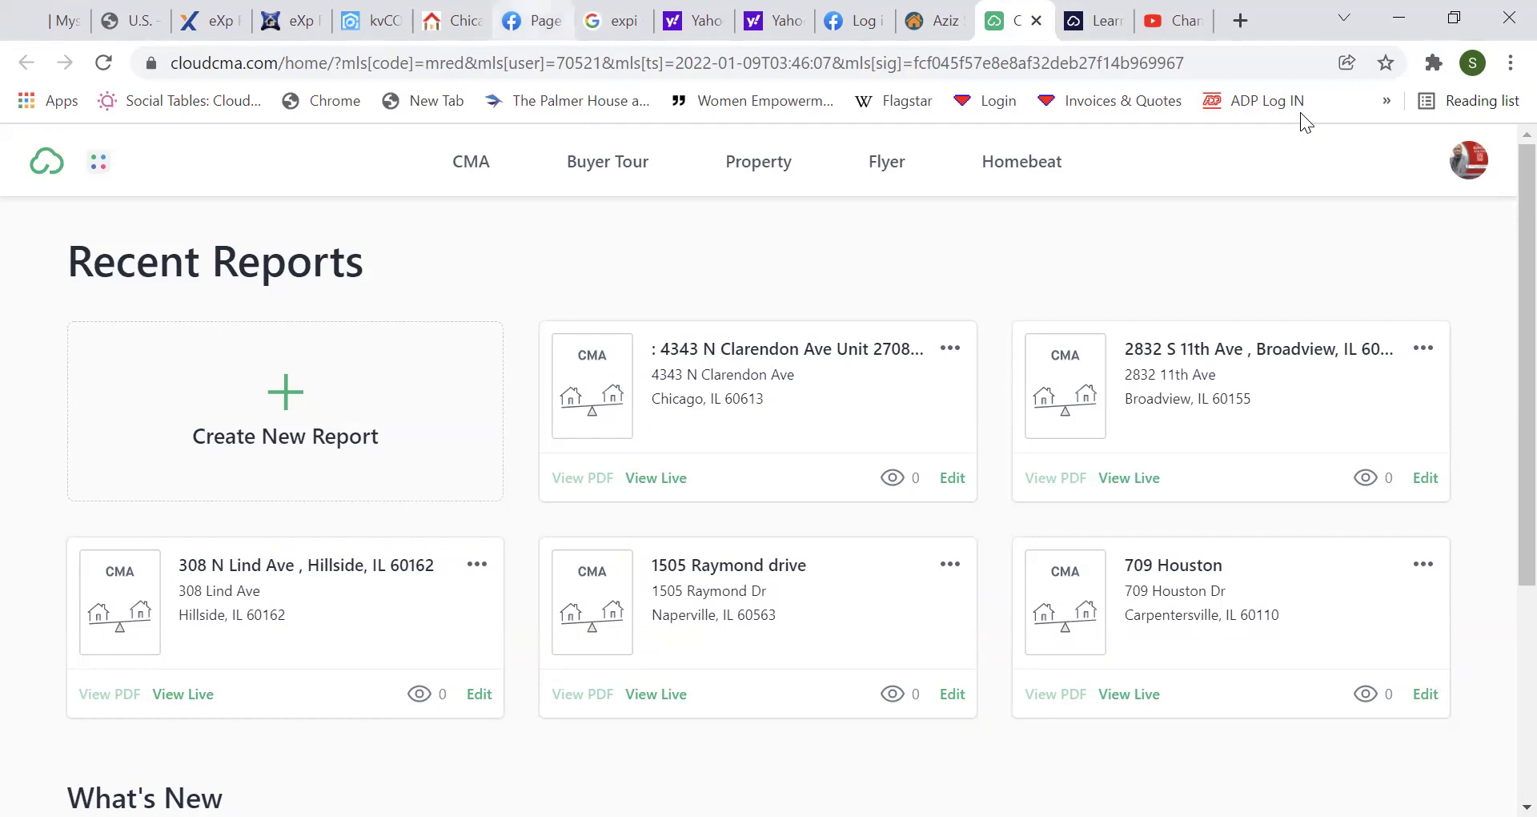
Start a new CMA report and paste the address as the client, removing the leading colon.
{"action": "left_click", "coordinate": [295, 399]}
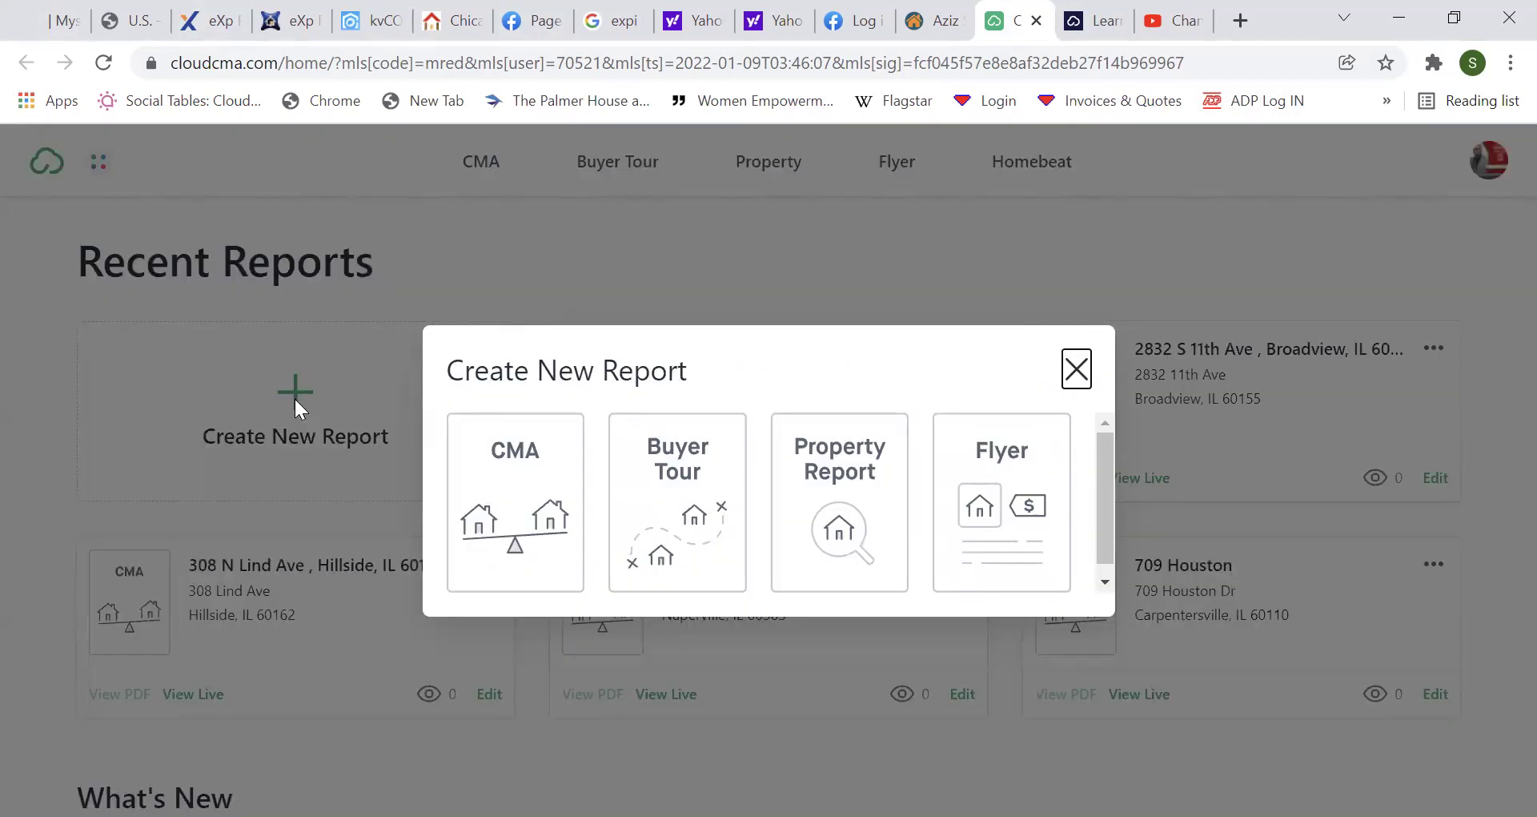
{"action": "left_click", "coordinate": [506, 504]}
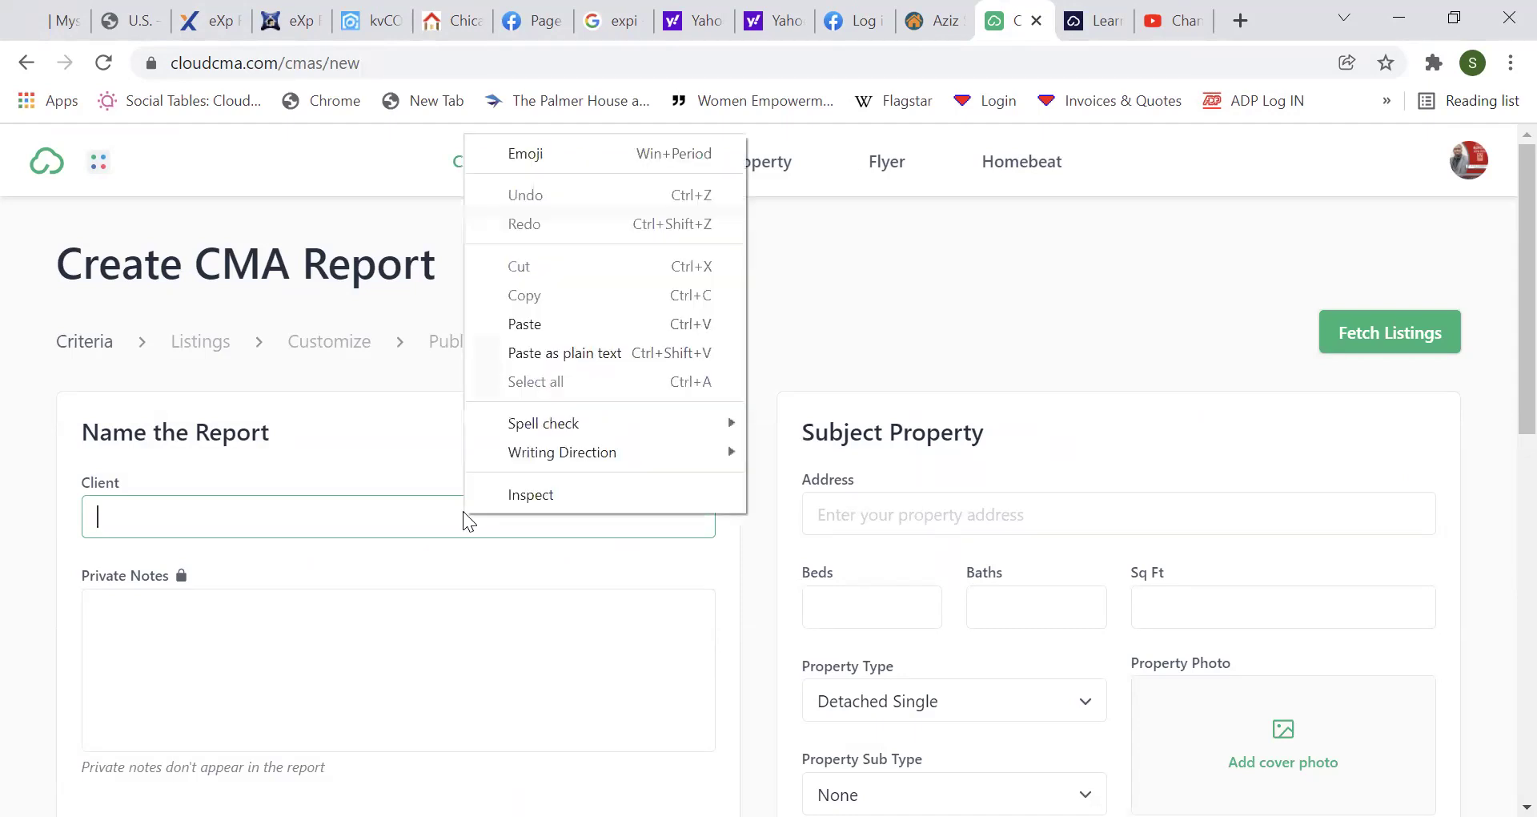
{"action": "left_click", "coordinate": [530, 322]}
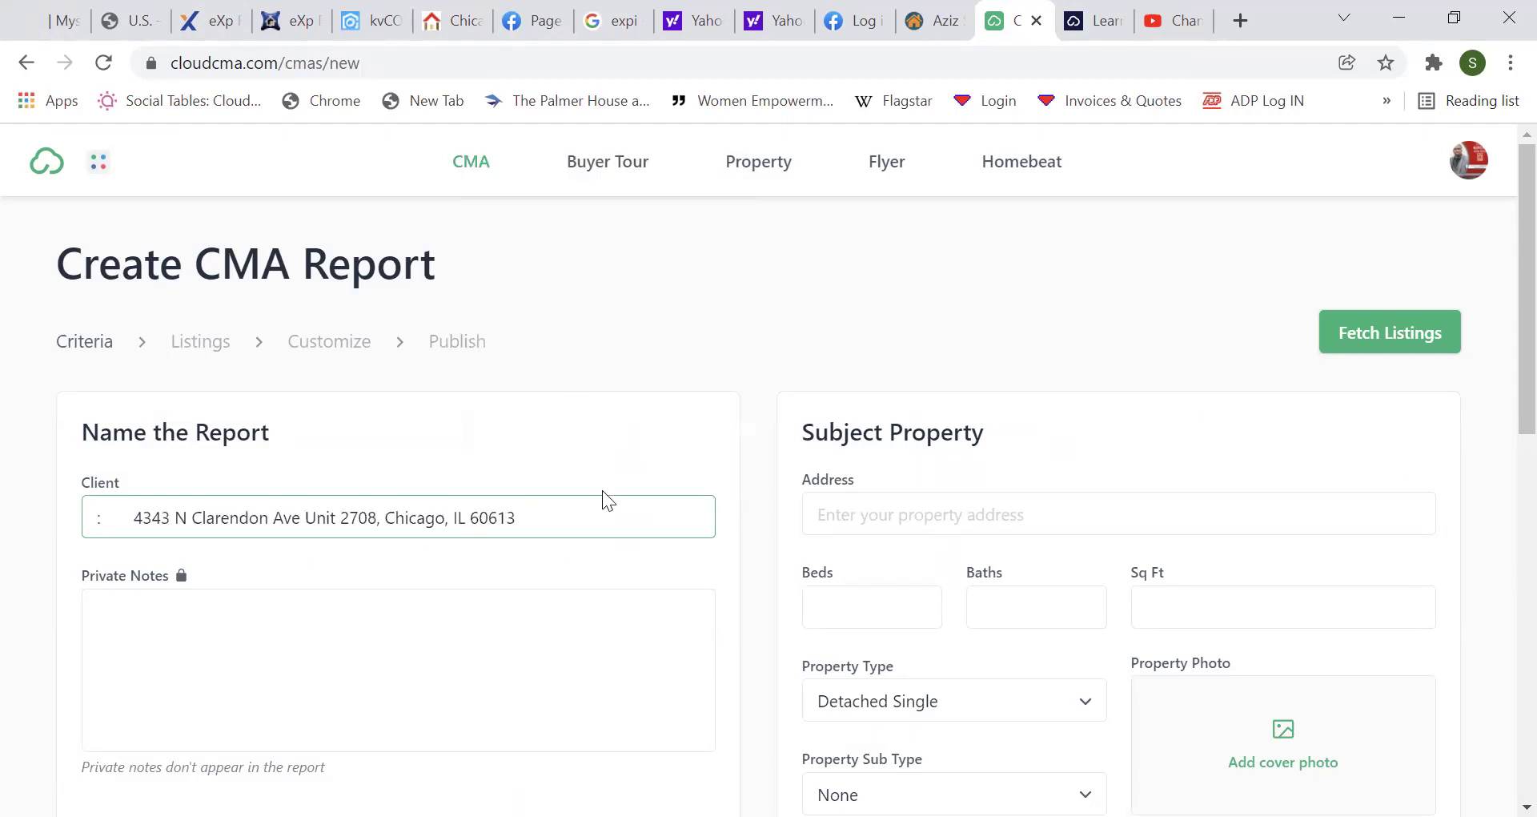
{"action": "left_click", "coordinate": [139, 513]}
{"action": "key", "text": "BackSpace"}
{"action": "key", "text": "BackSpace"}
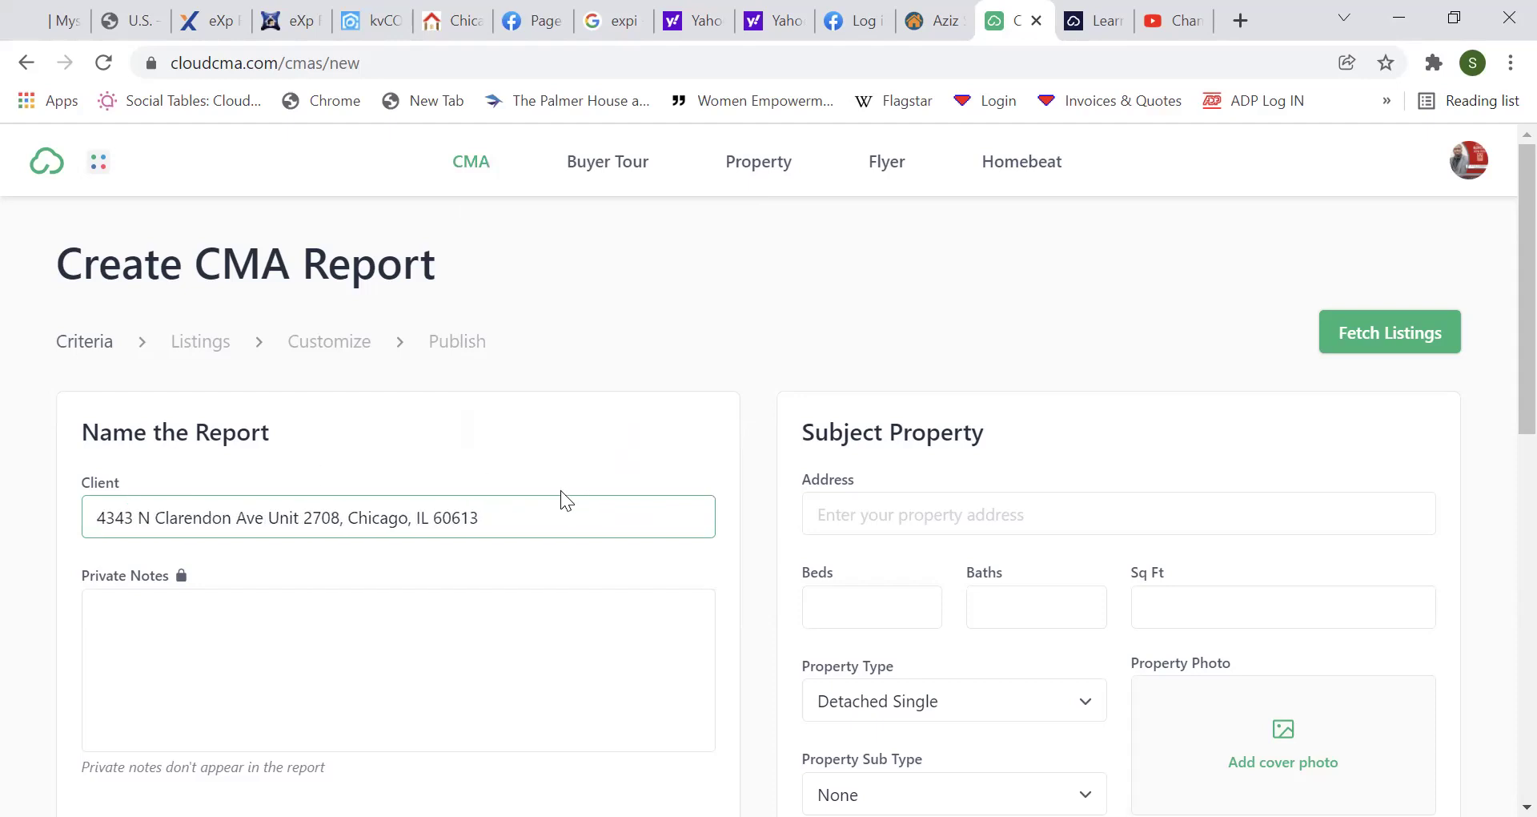
{"action": "left_click", "coordinate": [572, 465]}
{"action": "left_click", "coordinate": [960, 521]}
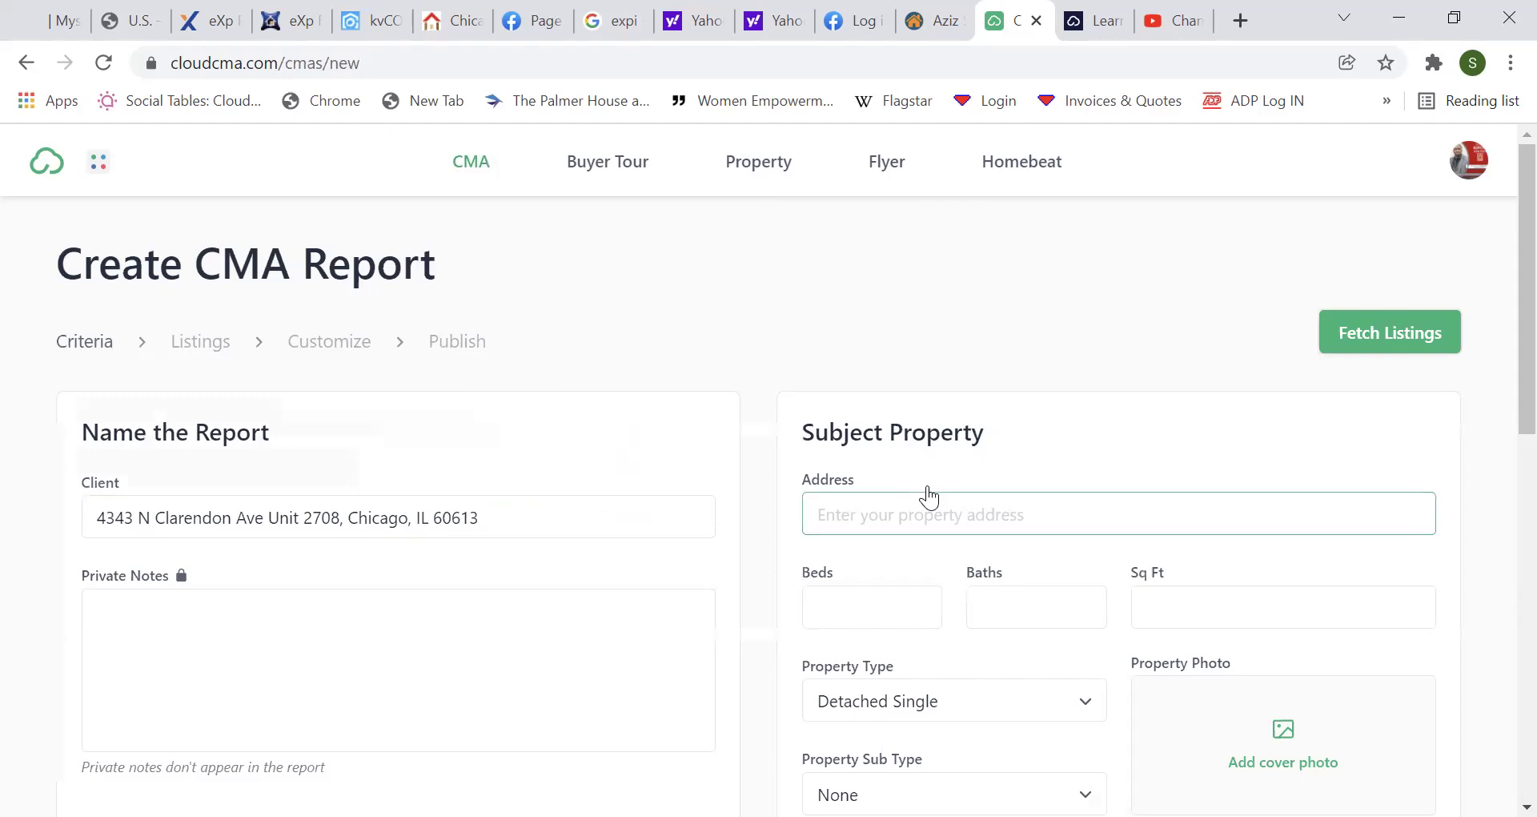
{"action": "right_click", "coordinate": [931, 503]}
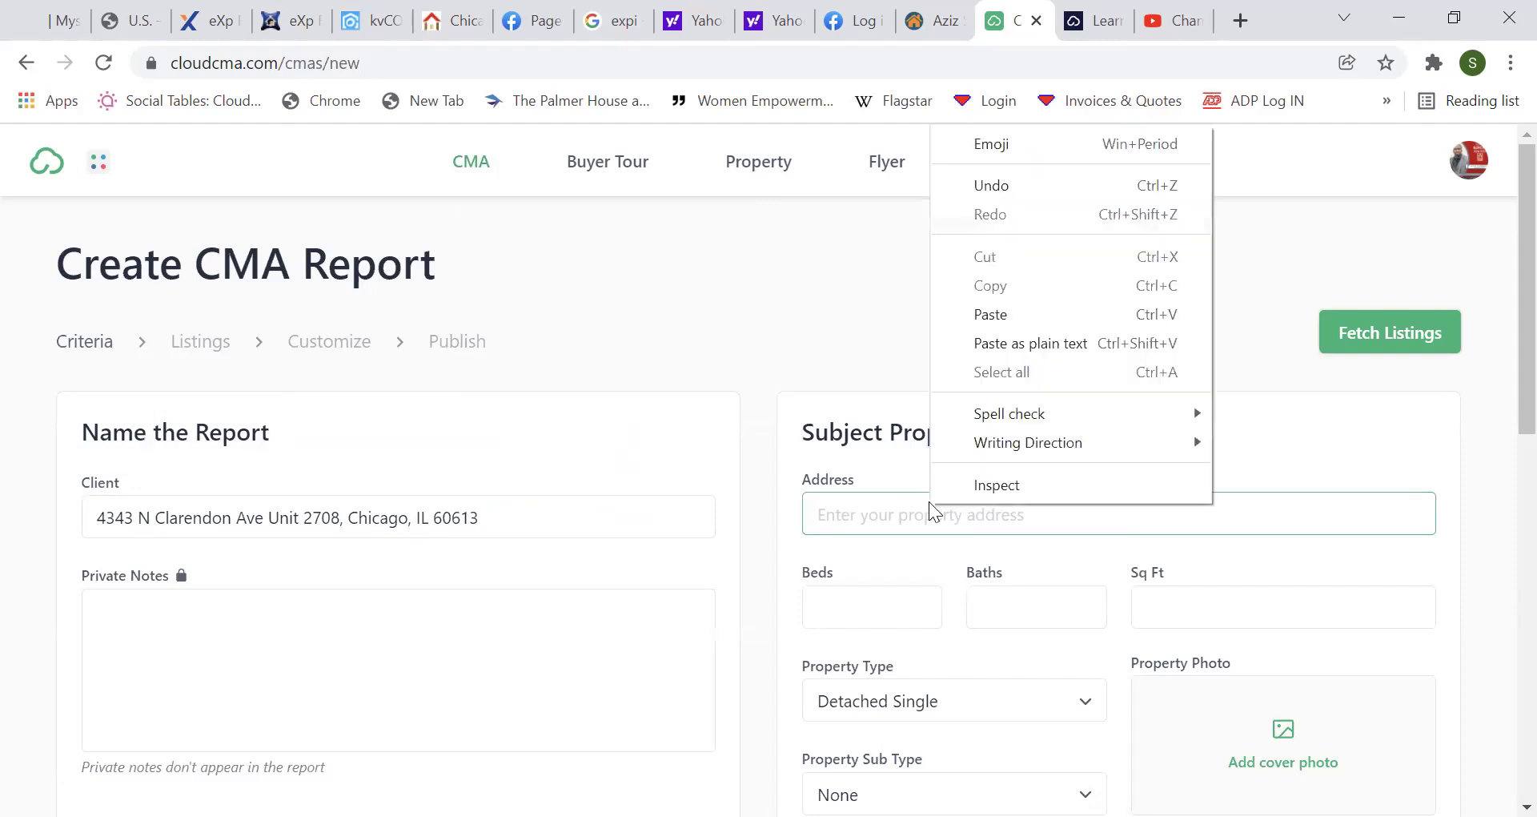
{"action": "left_click", "coordinate": [991, 314]}
{"action": "left_click", "coordinate": [871, 400]}
{"action": "left_click", "coordinate": [858, 518]}
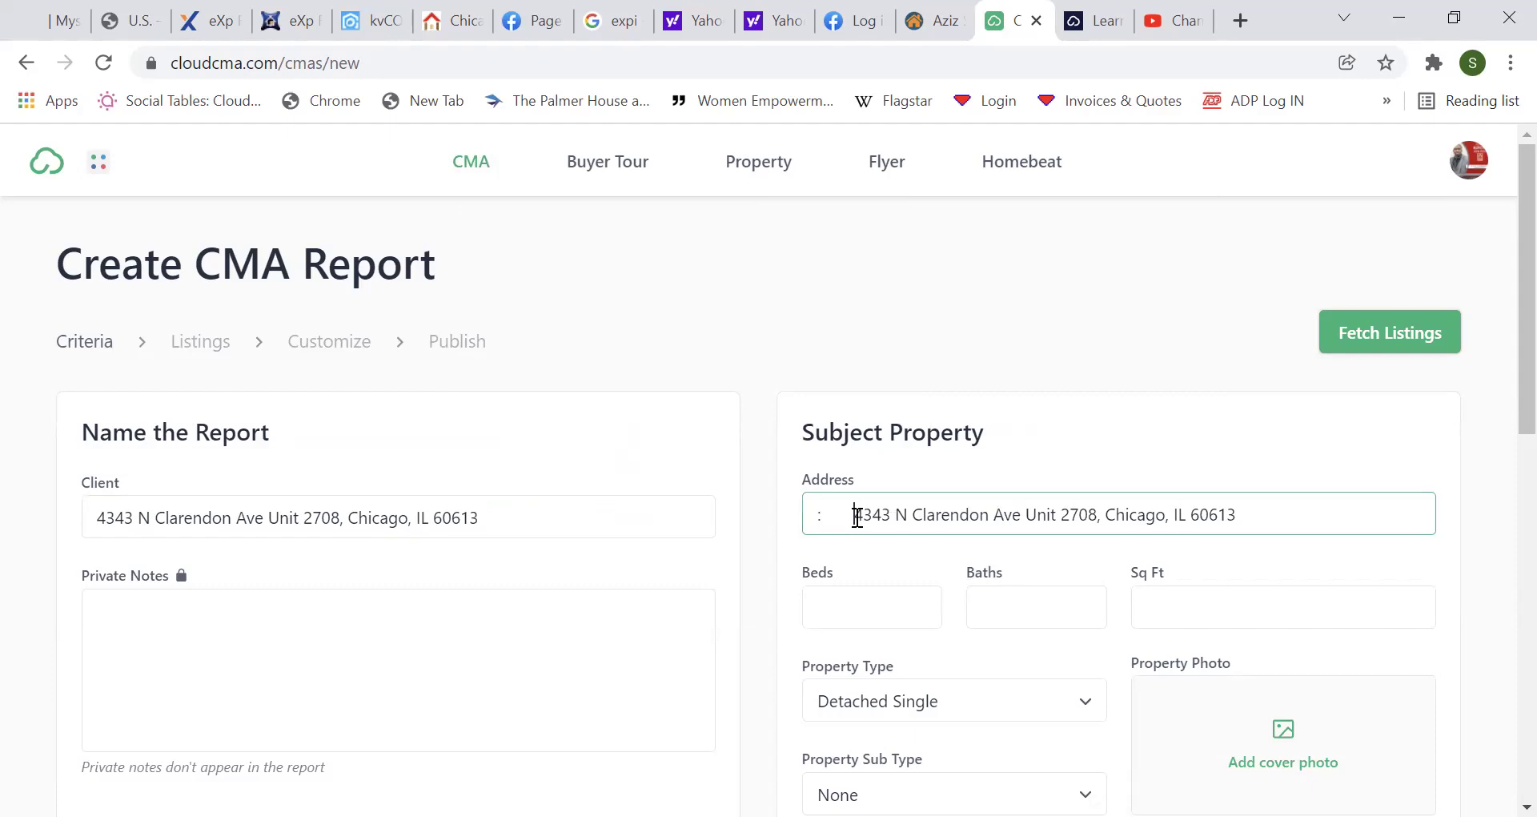
{"action": "key", "text": "BackSpace"}
{"action": "key", "text": "BackSpace"}
{"action": "key", "text": "BackSpace"}
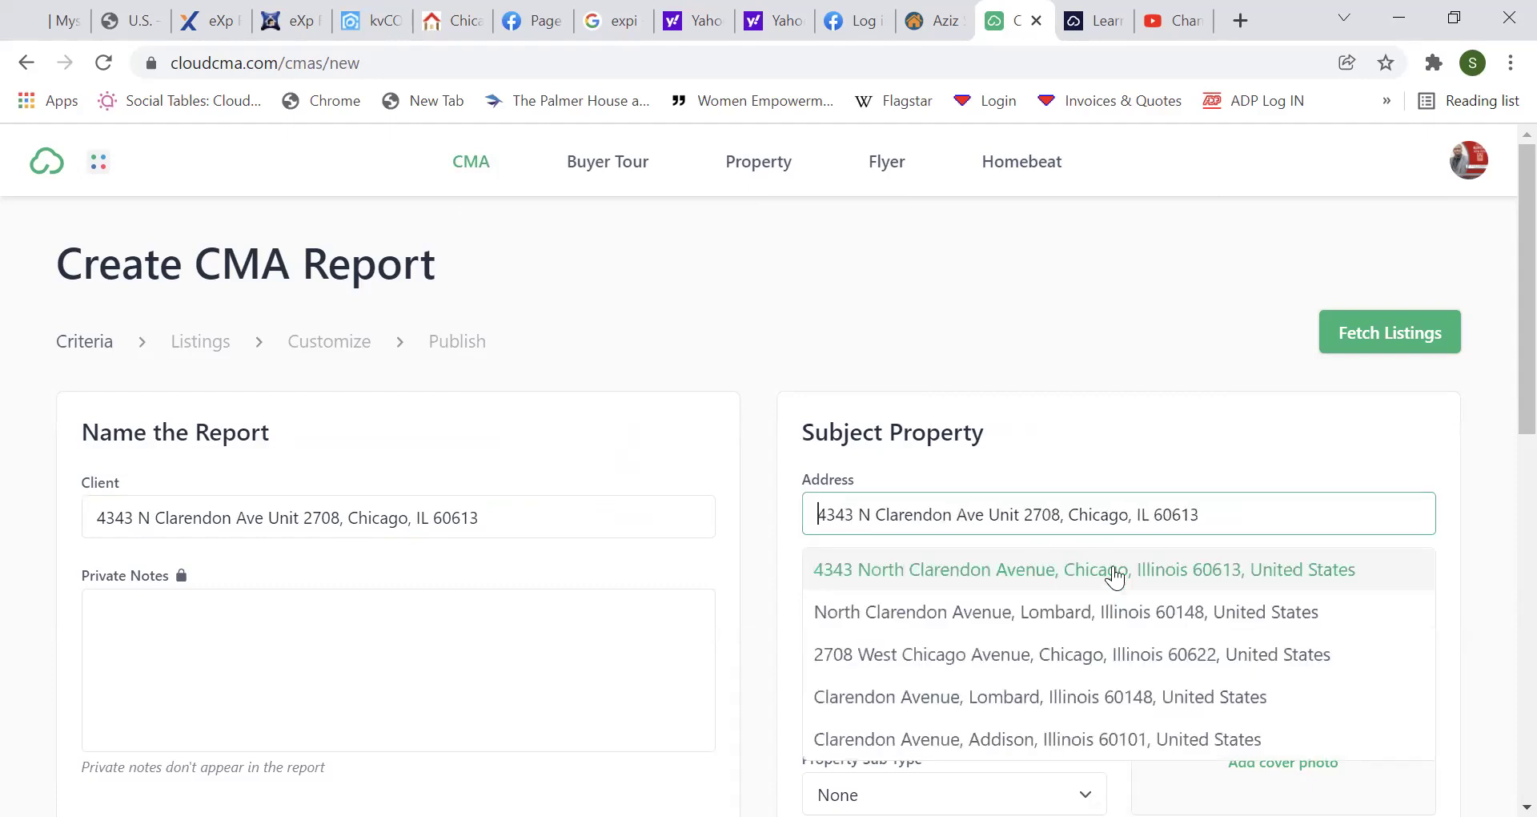
{"action": "left_click", "coordinate": [1120, 570]}
{"action": "left_click", "coordinate": [1033, 434]}
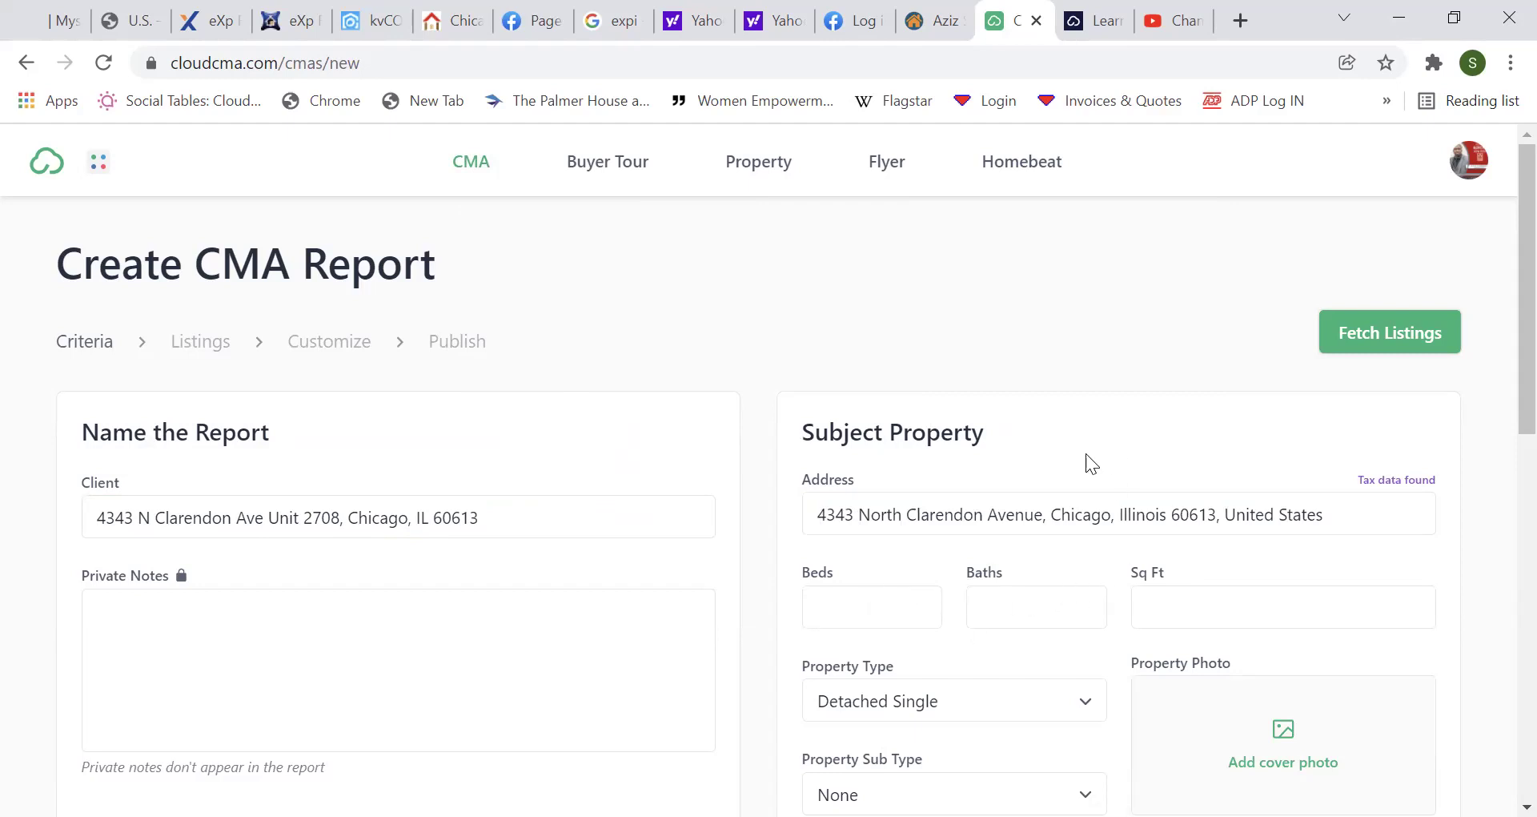
Set the subject property type to Attached Single.
{"action": "scroll", "coordinate": [1052, 420], "scroll_direction": "down", "scroll_amount": 5}
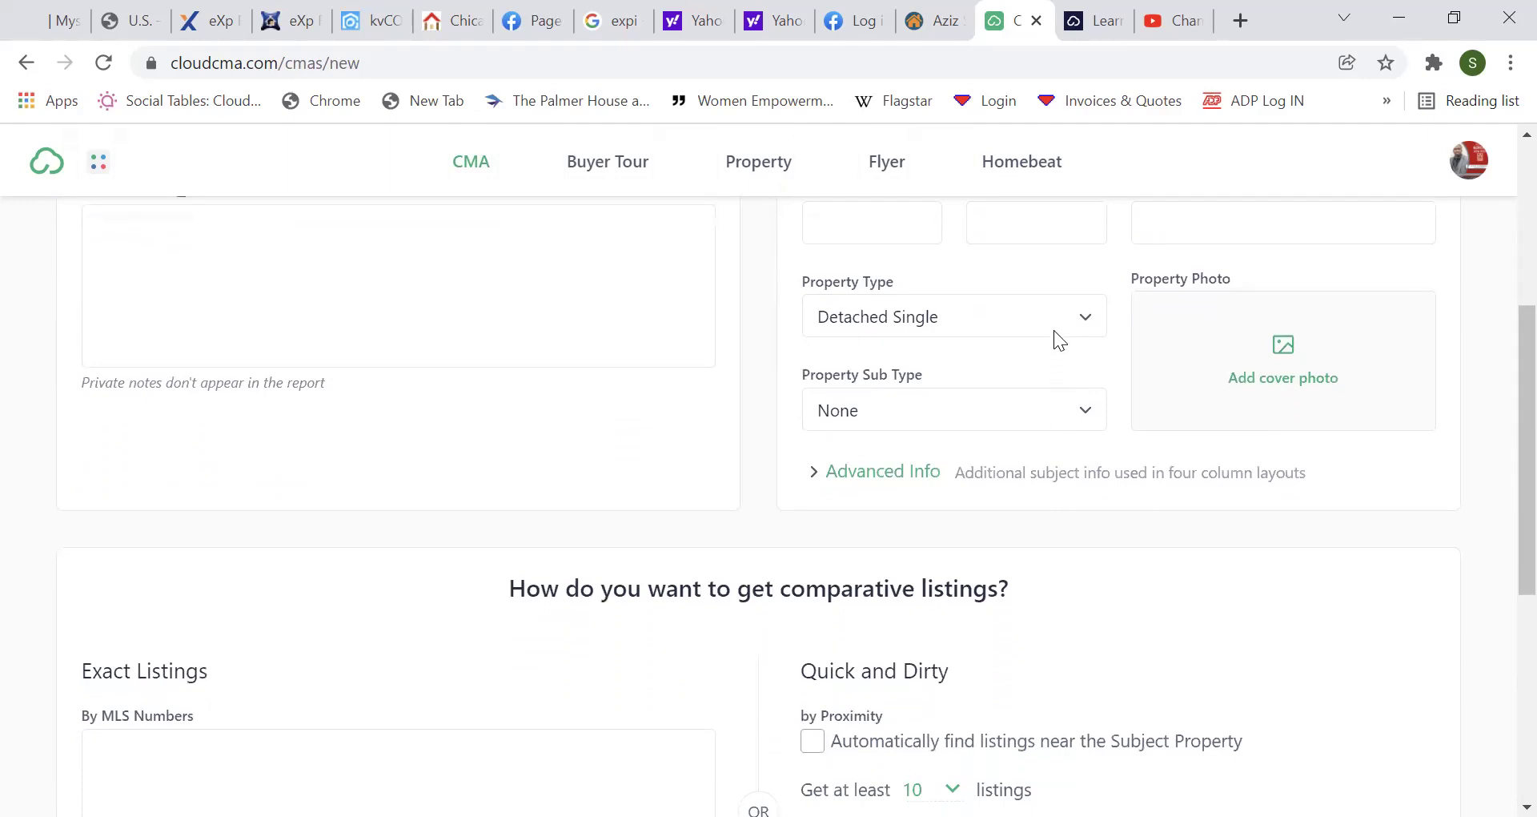
{"action": "left_click", "coordinate": [1054, 320]}
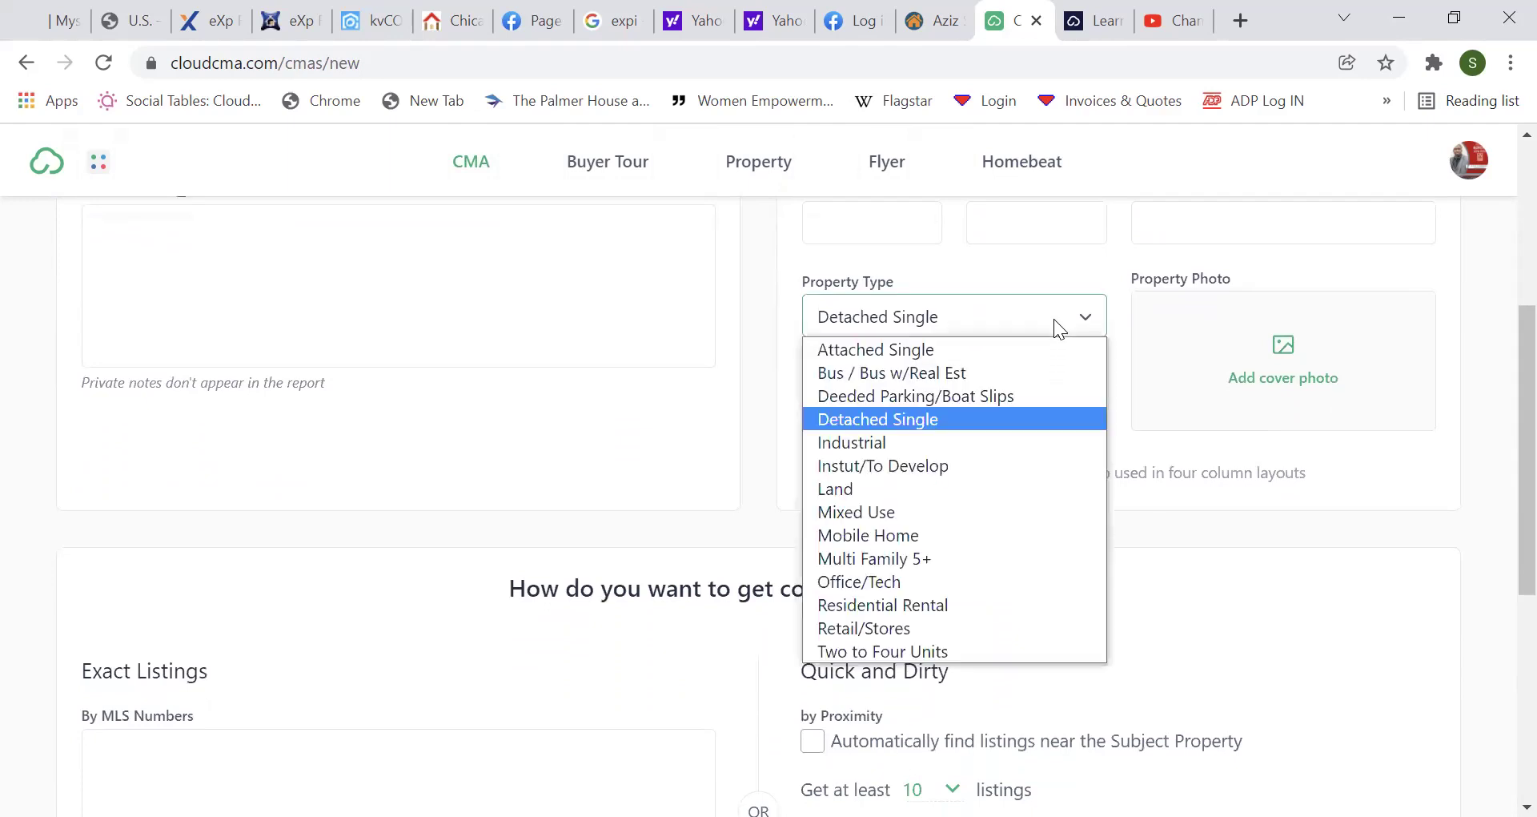
{"action": "left_click", "coordinate": [957, 350]}
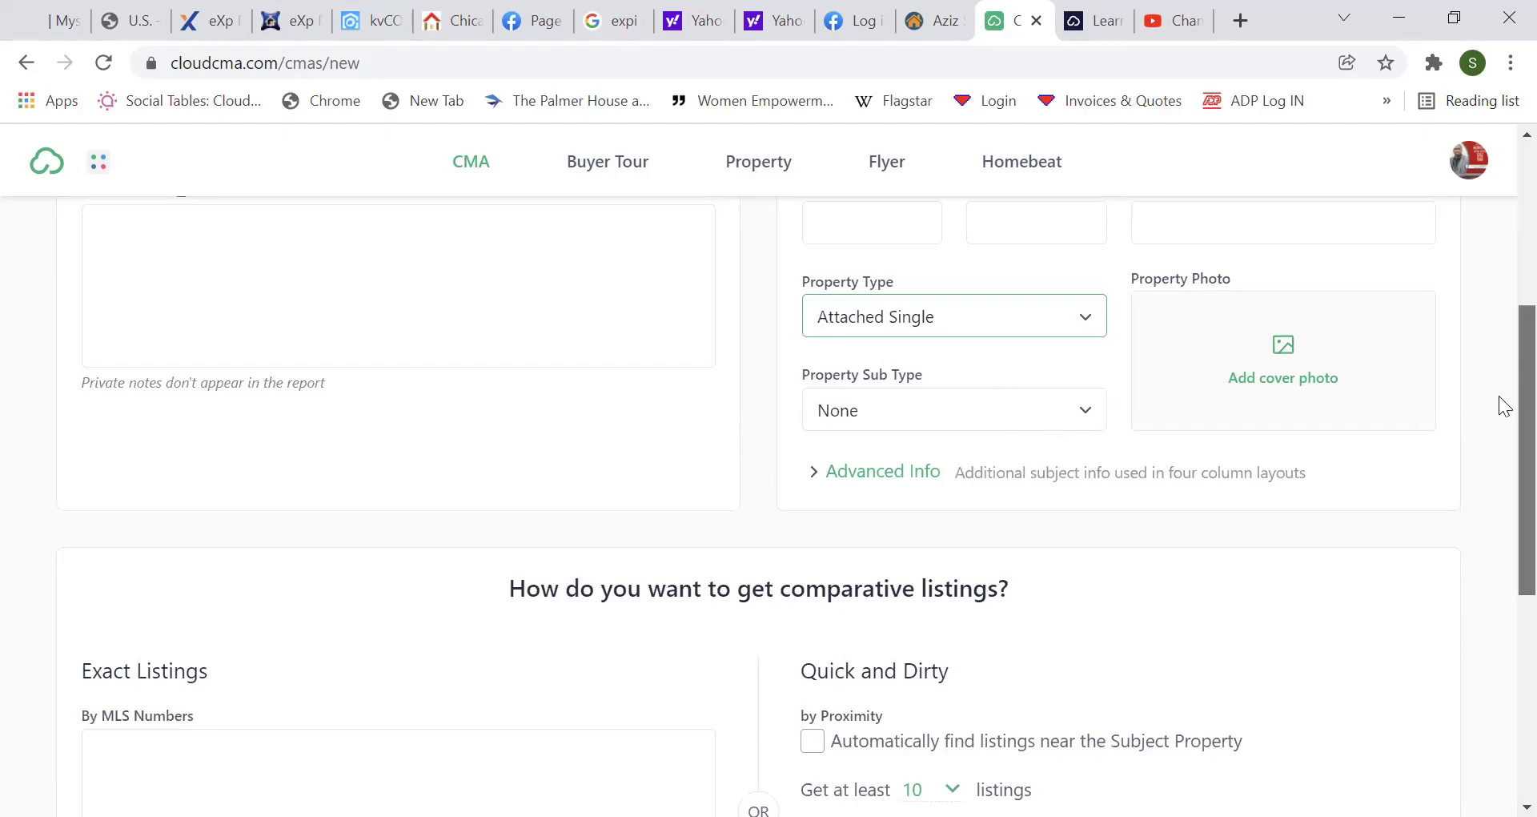
{"action": "scroll", "coordinate": [1499, 426], "scroll_direction": "down", "scroll_amount": 1}
{"action": "scroll", "coordinate": [1499, 426], "scroll_direction": "up", "scroll_amount": 3}
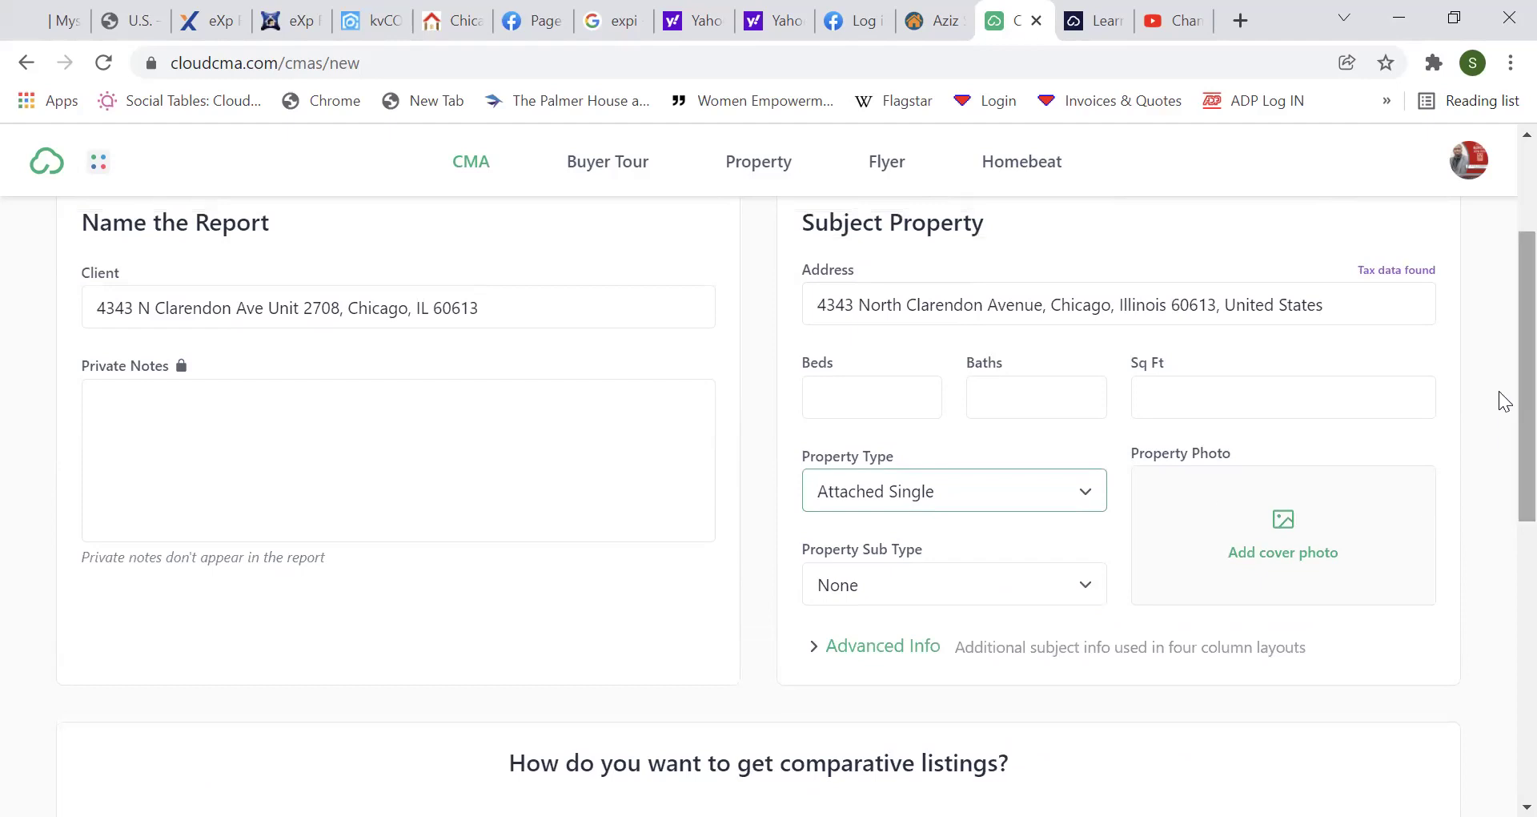
{"action": "scroll", "coordinate": [1498, 394], "scroll_direction": "down", "scroll_amount": 6}
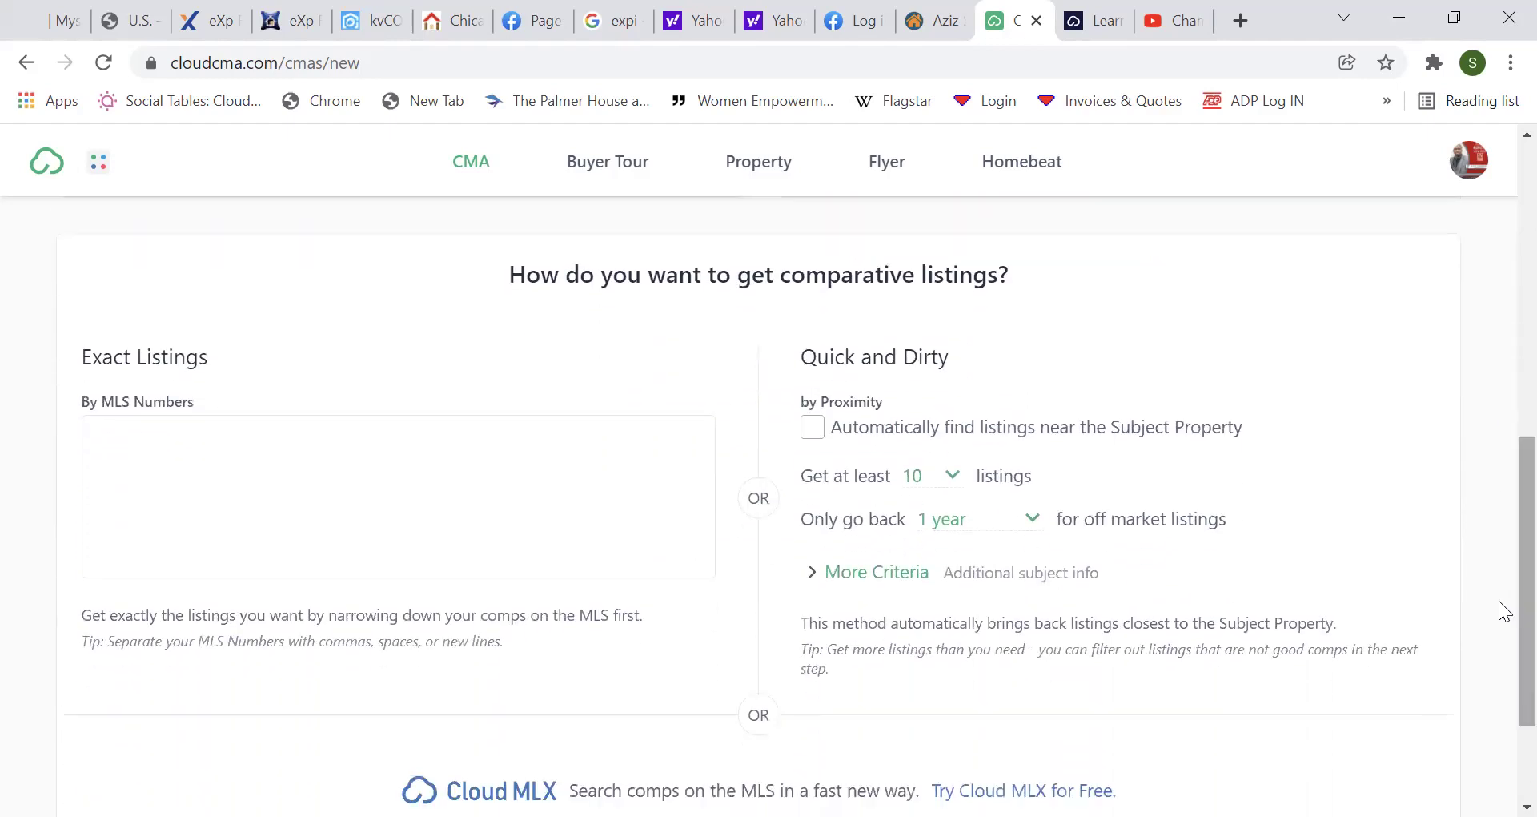
Request at least 20 comparables going back 1 year and fetch the listings.
{"action": "left_click", "coordinate": [357, 426]}
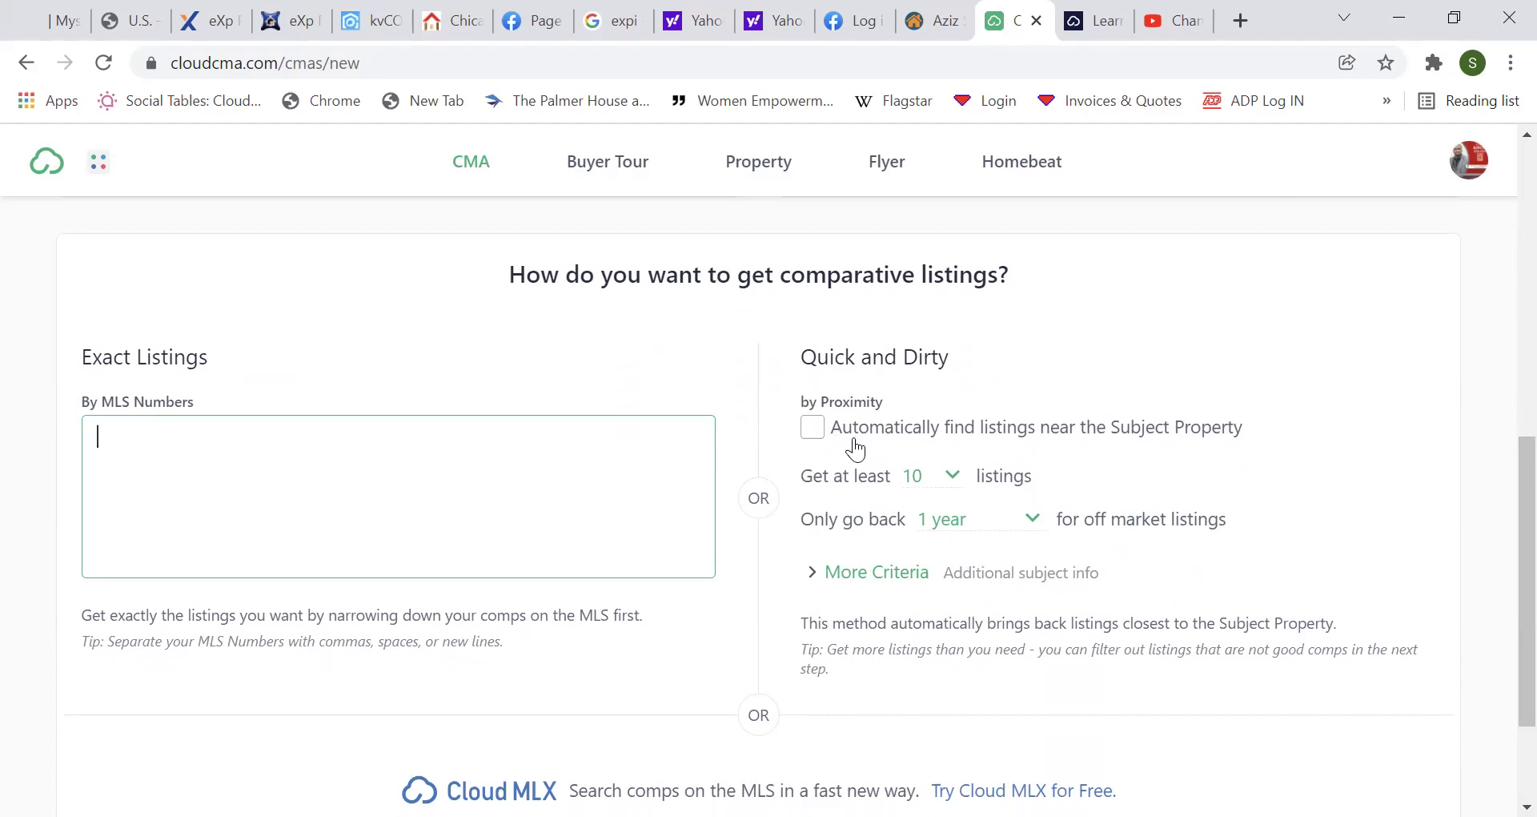
{"action": "left_click", "coordinate": [952, 478]}
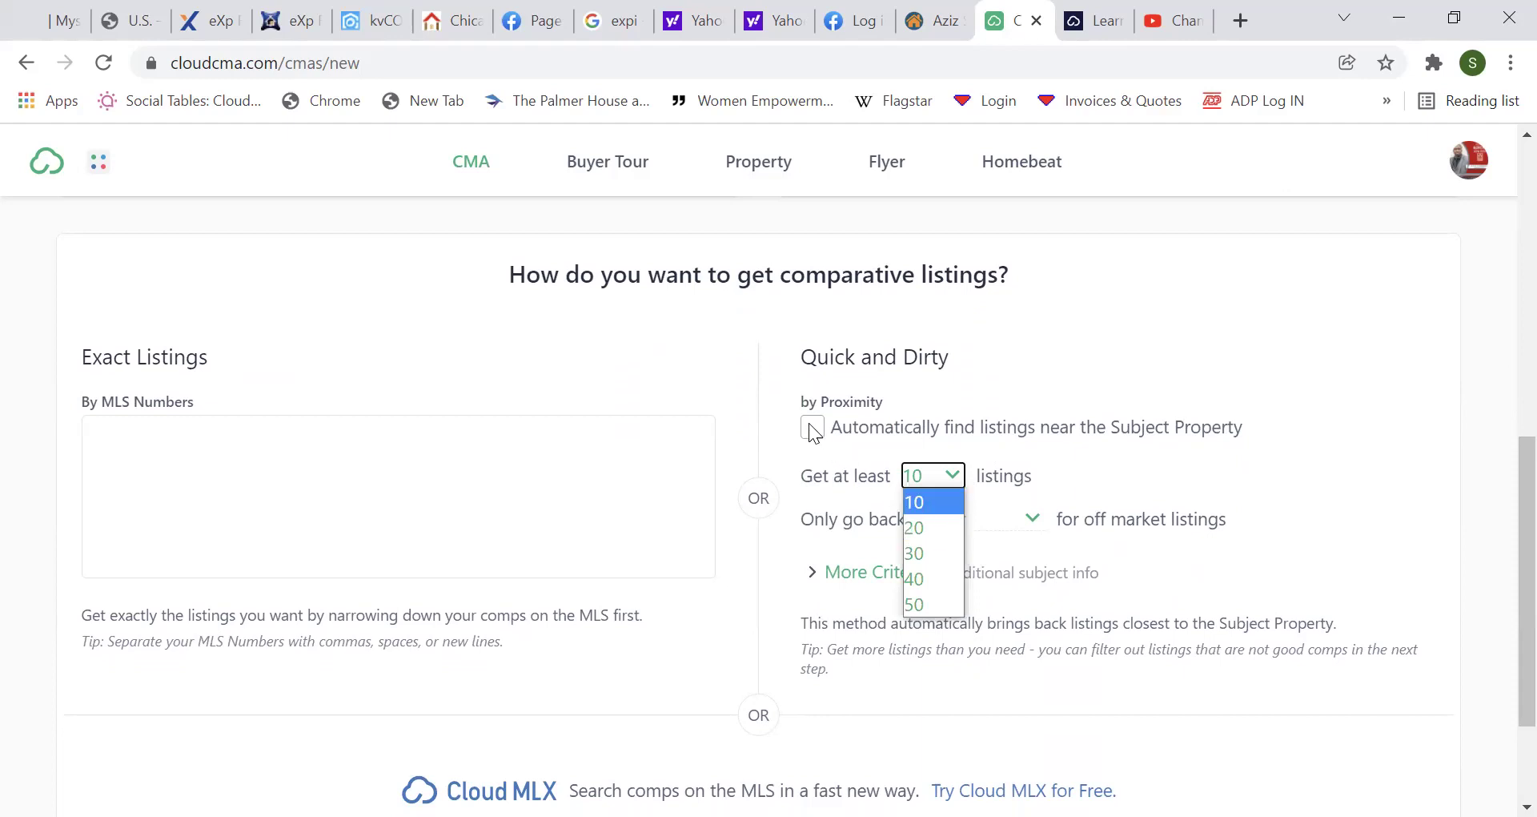
{"action": "left_click", "coordinate": [950, 528]}
{"action": "left_click", "coordinate": [950, 528]}
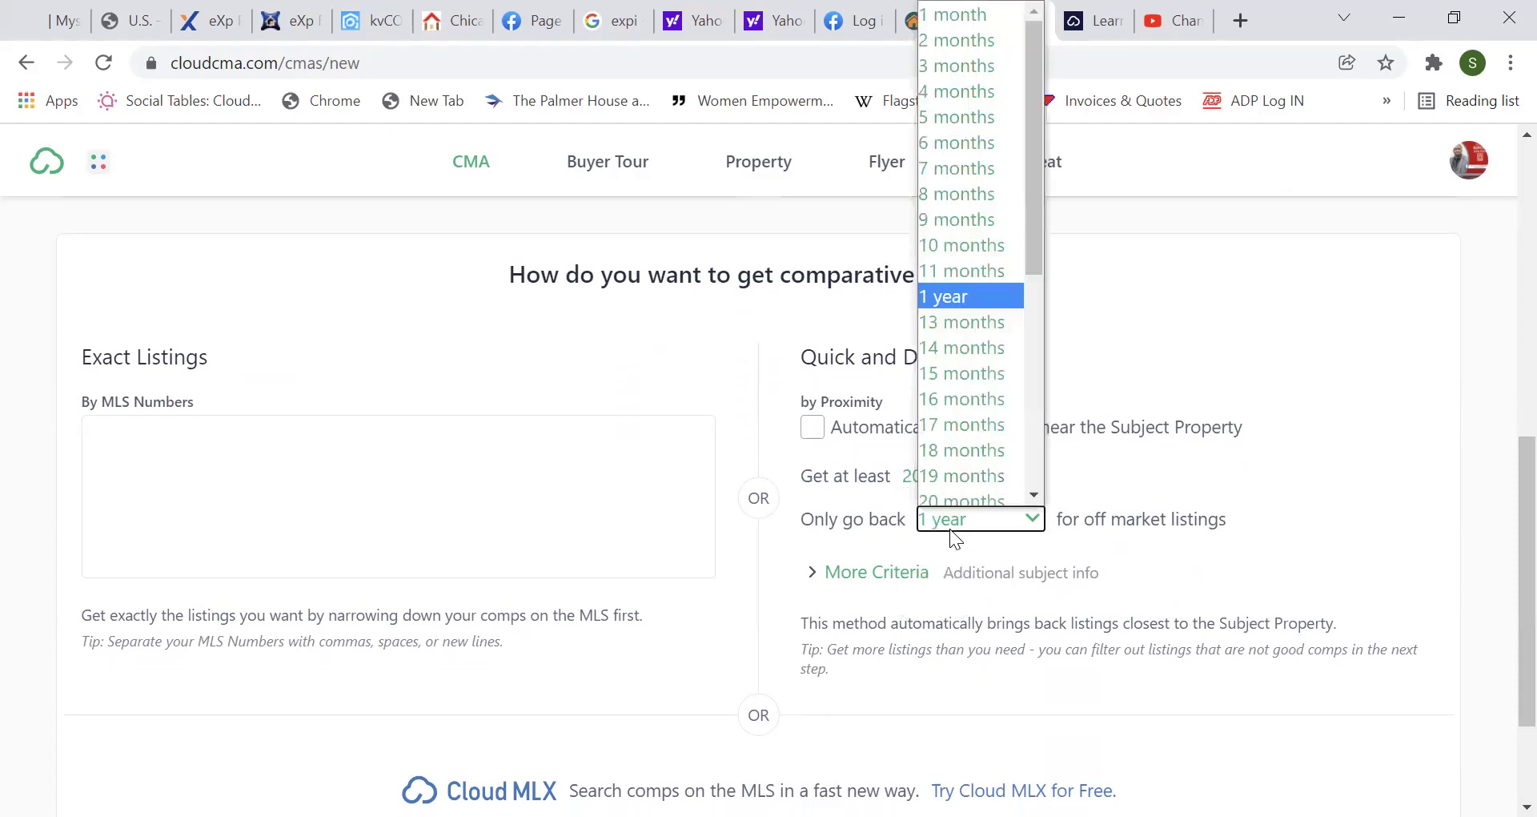
{"action": "left_click", "coordinate": [1251, 487]}
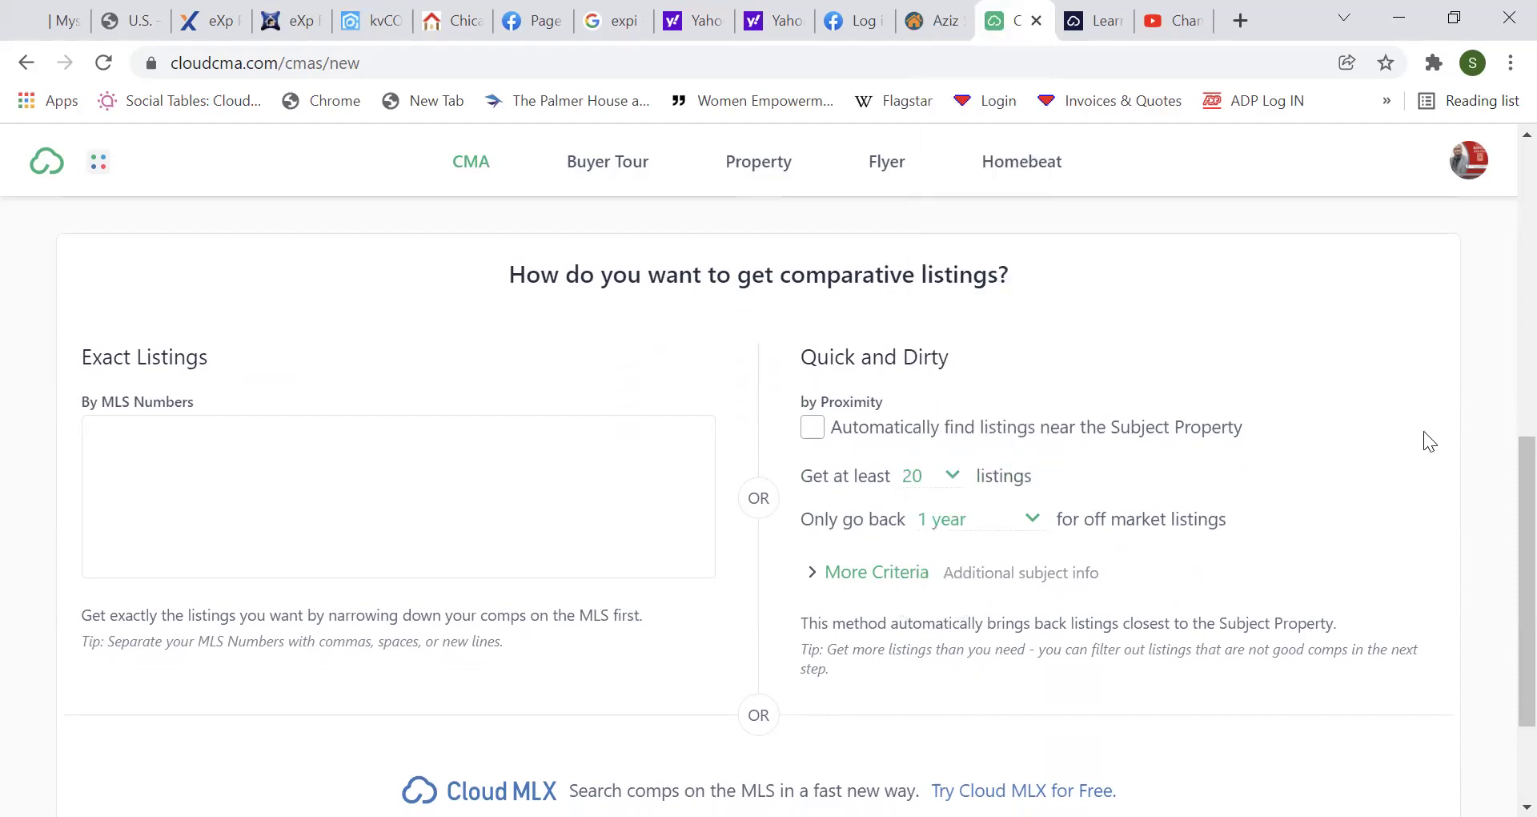
{"action": "scroll", "coordinate": [1490, 545], "scroll_direction": "down", "scroll_amount": 3}
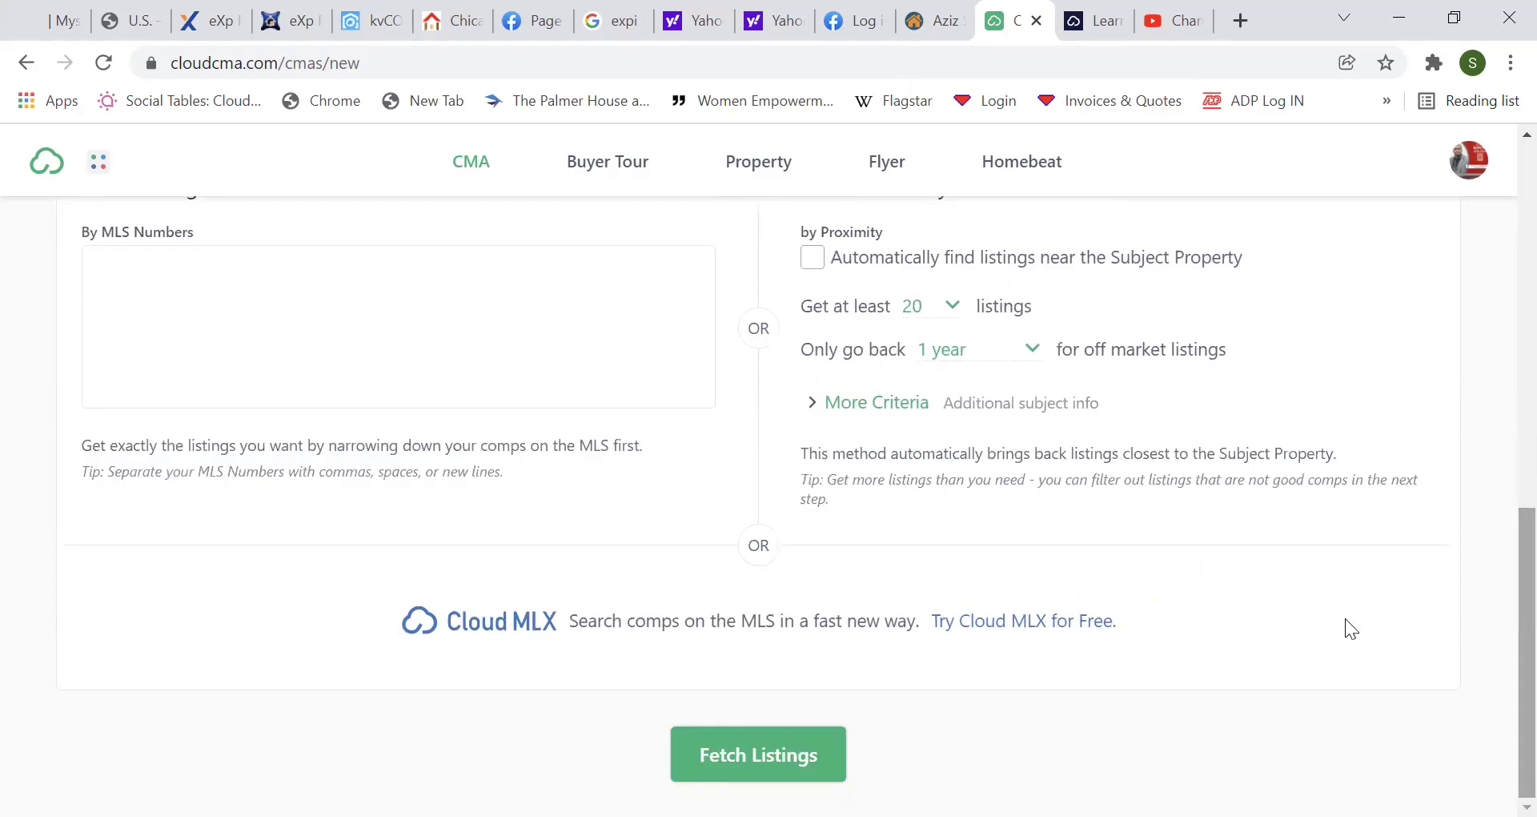
{"action": "left_click", "coordinate": [784, 731]}
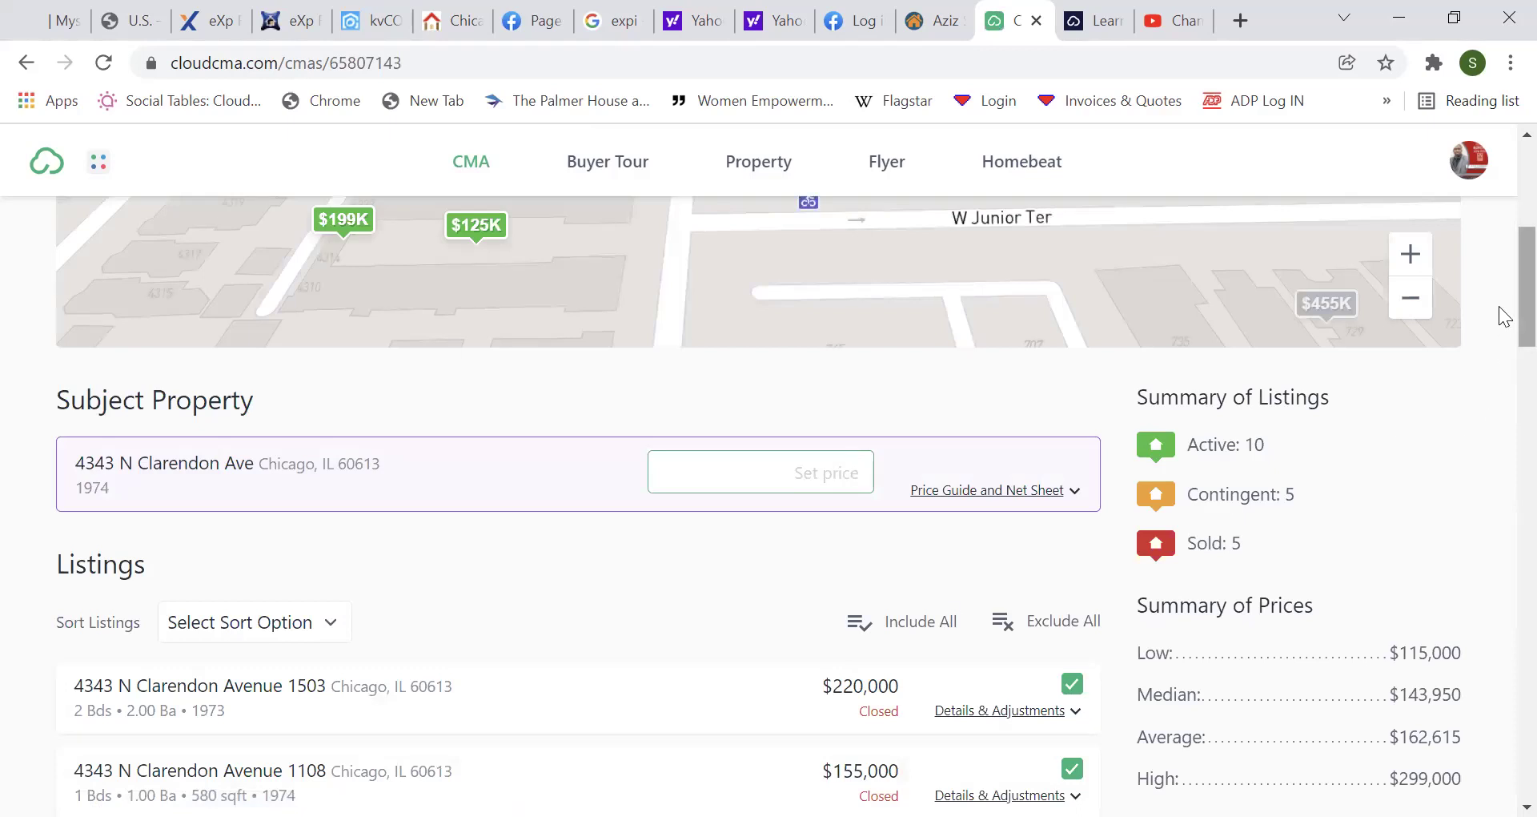
Scroll the comparables and highlight the 10 active and 5 contingent counts in the summary.
{"action": "scroll", "coordinate": [1502, 329], "scroll_direction": "down", "scroll_amount": 3}
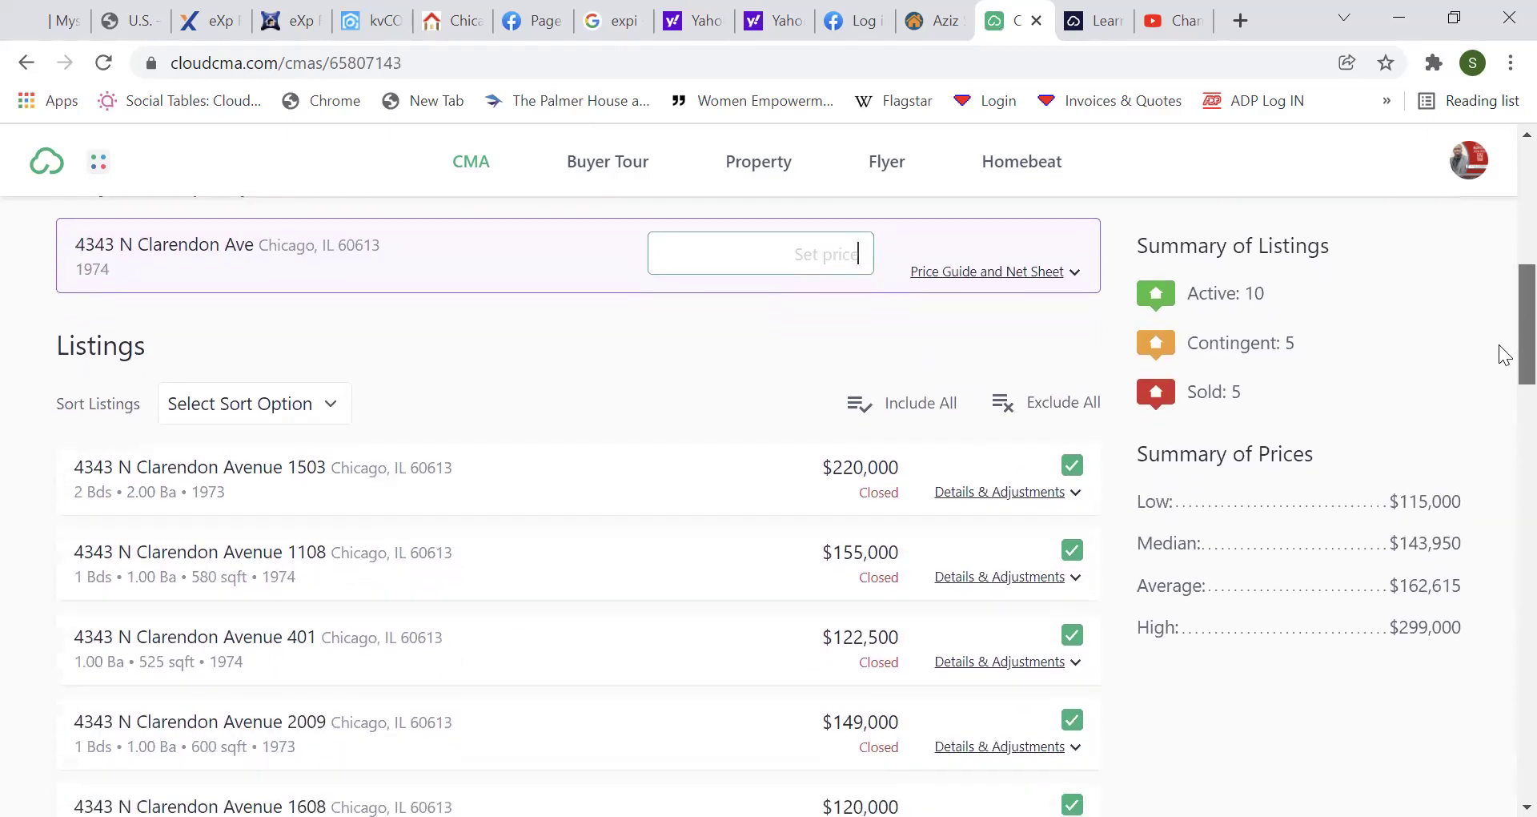
{"action": "scroll", "coordinate": [1502, 357], "scroll_direction": "down", "scroll_amount": 10}
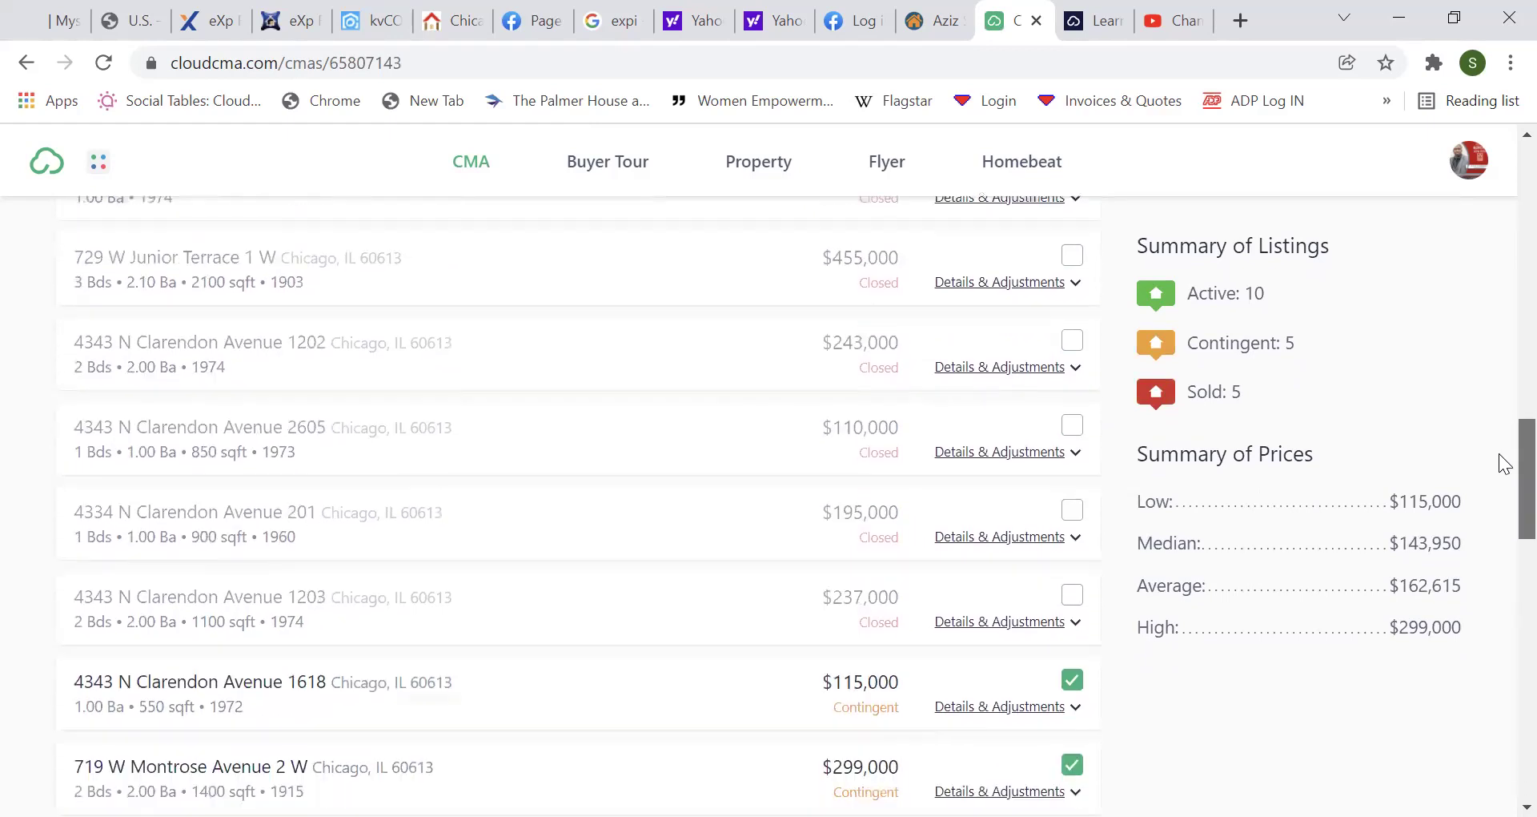
{"action": "scroll", "coordinate": [1500, 456], "scroll_direction": "up", "scroll_amount": 8}
{"action": "scroll", "coordinate": [1502, 368], "scroll_direction": "up", "scroll_amount": 2}
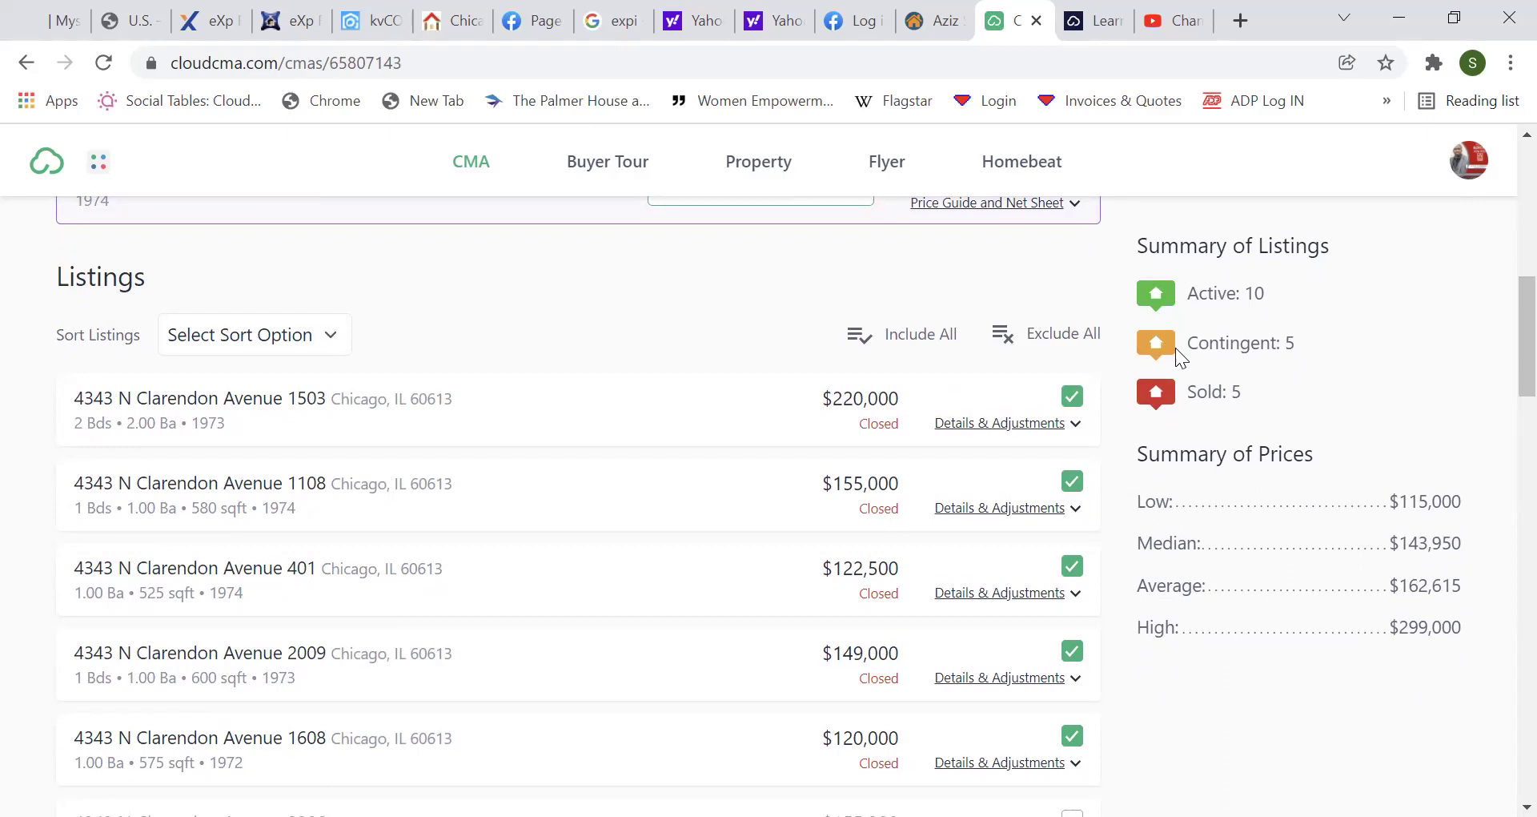
{"action": "left_click_drag", "start_coordinate": [1251, 344], "coordinate": [1191, 295]}
{"action": "left_click", "coordinate": [1357, 334]}
Scroll through the Summary of Prices to review the 5 sold comparables.
{"action": "left_click_drag", "start_coordinate": [1505, 358], "coordinate": [1502, 438]}
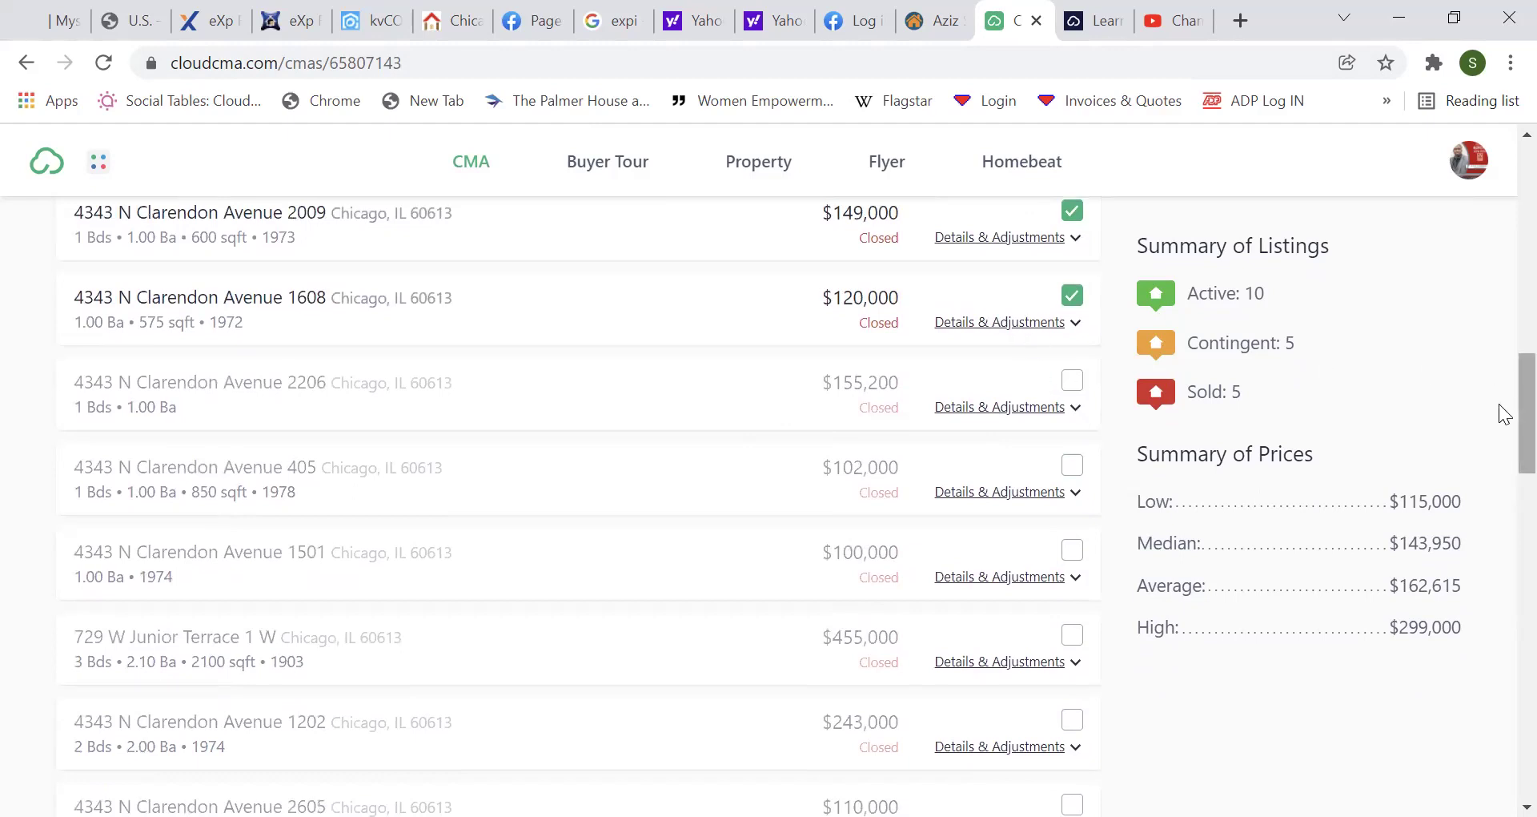
{"action": "scroll", "coordinate": [1502, 424], "scroll_direction": "down", "scroll_amount": 1}
{"action": "scroll", "coordinate": [1502, 448], "scroll_direction": "down", "scroll_amount": 3}
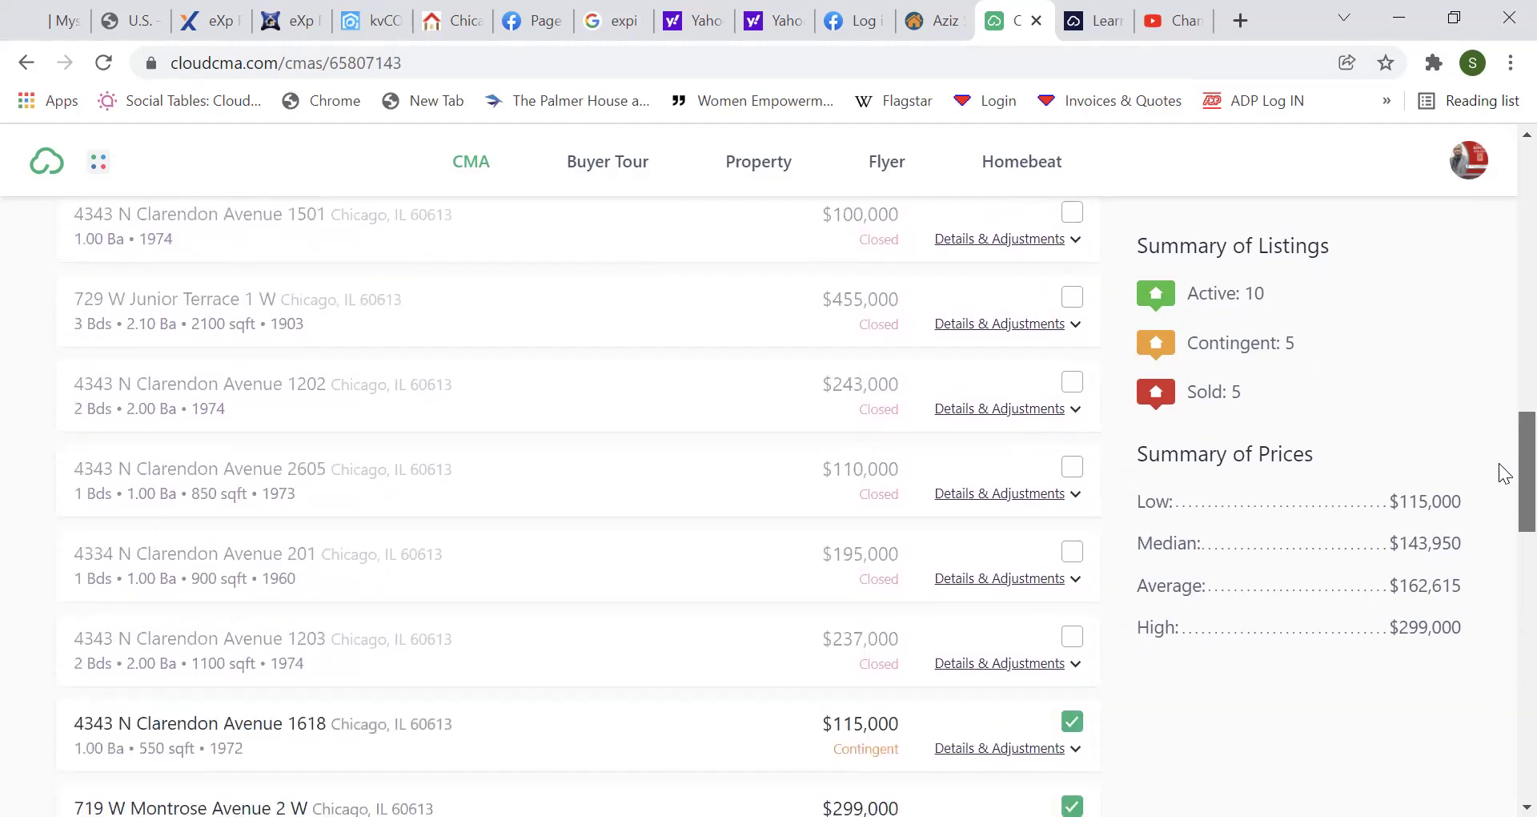
{"action": "scroll", "coordinate": [1503, 480], "scroll_direction": "down", "scroll_amount": 3}
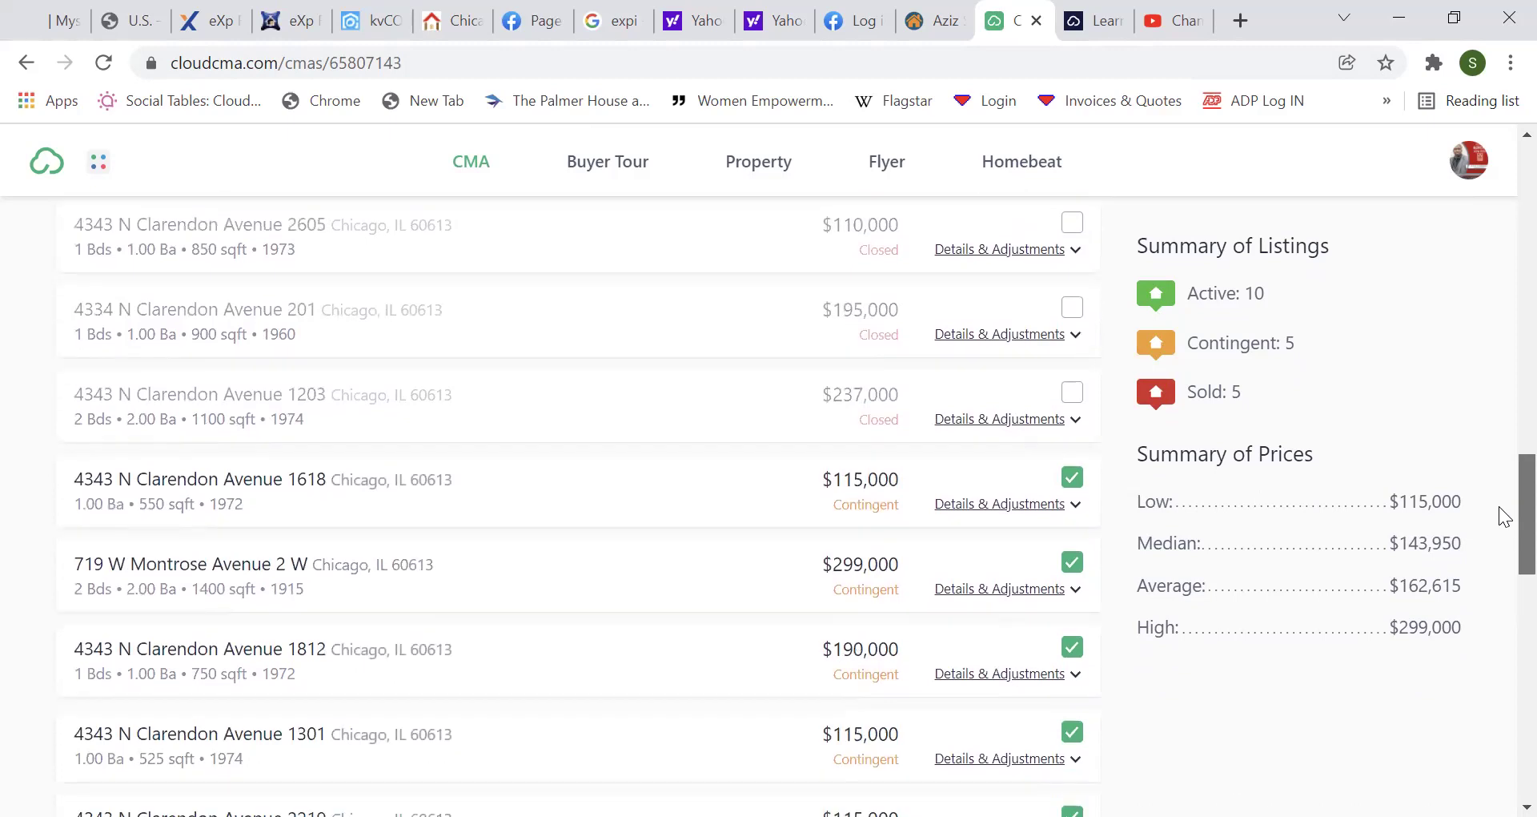
{"action": "scroll", "coordinate": [1503, 504], "scroll_direction": "up", "scroll_amount": 1}
{"action": "scroll", "coordinate": [1502, 440], "scroll_direction": "up", "scroll_amount": 10}
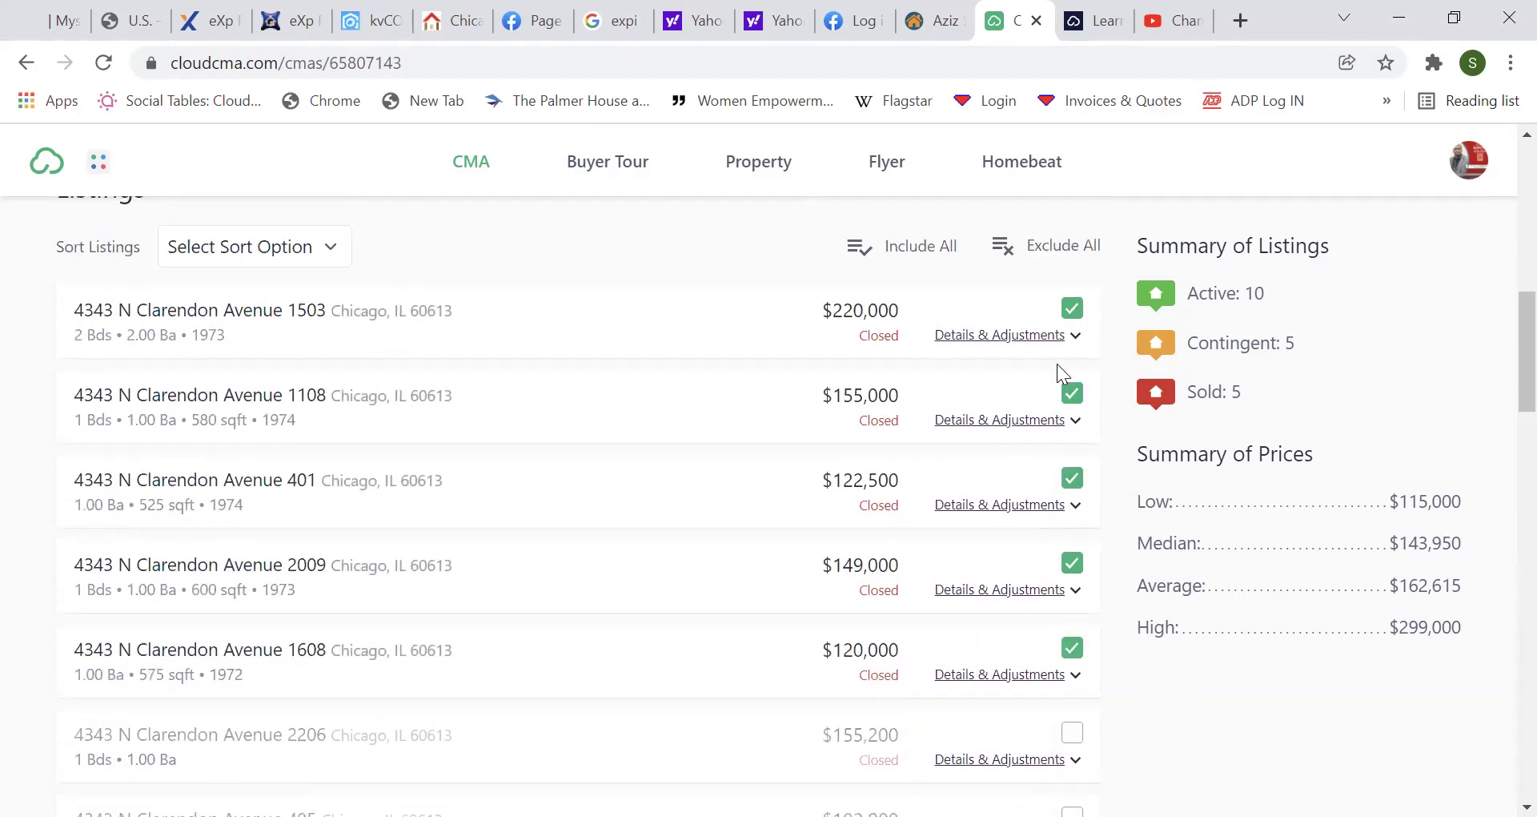
{"action": "left_click", "coordinate": [1039, 336]}
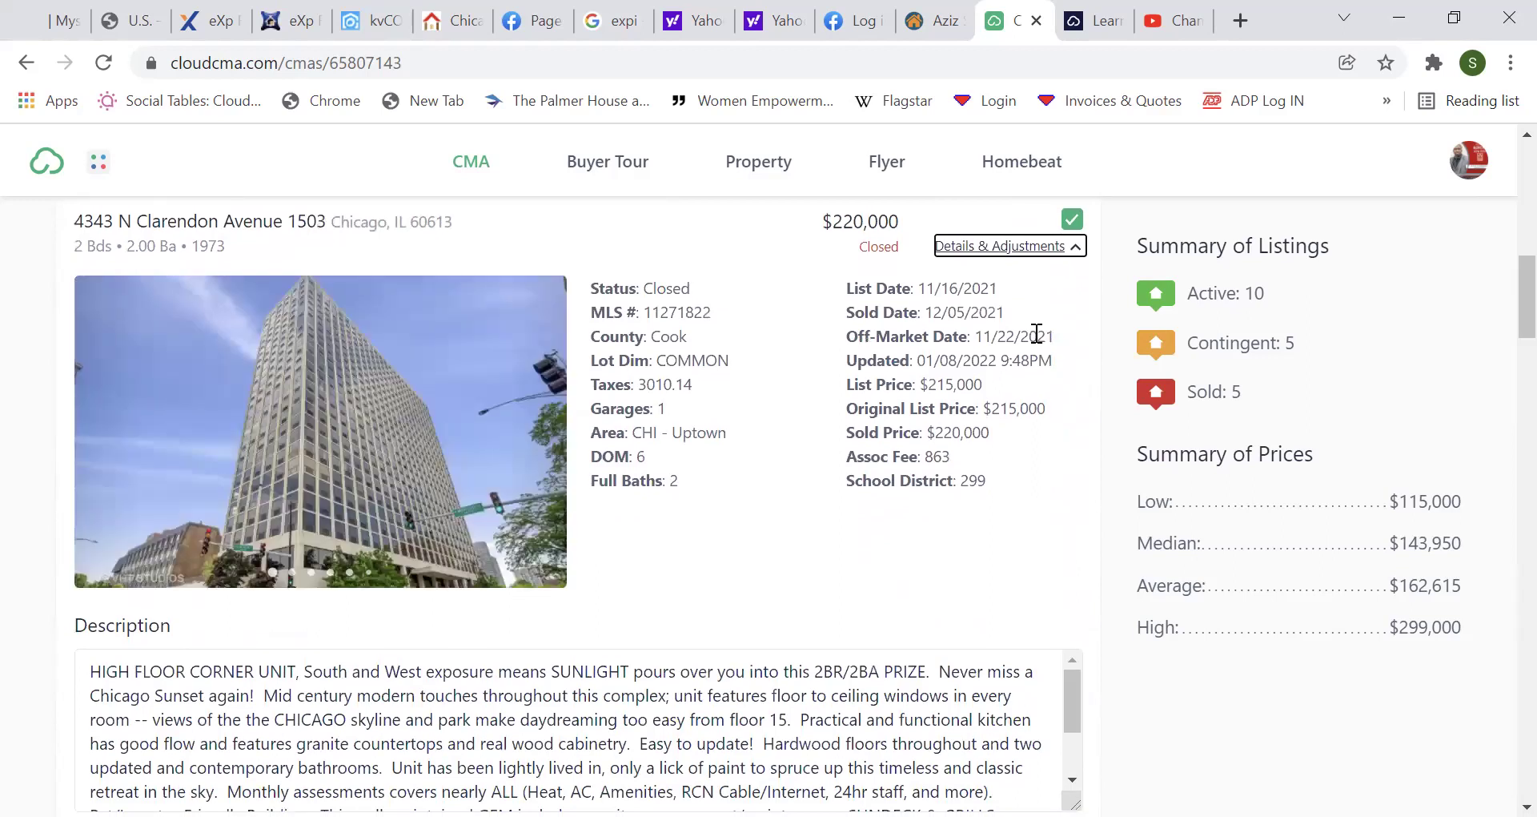
{"action": "left_click", "coordinate": [549, 424]}
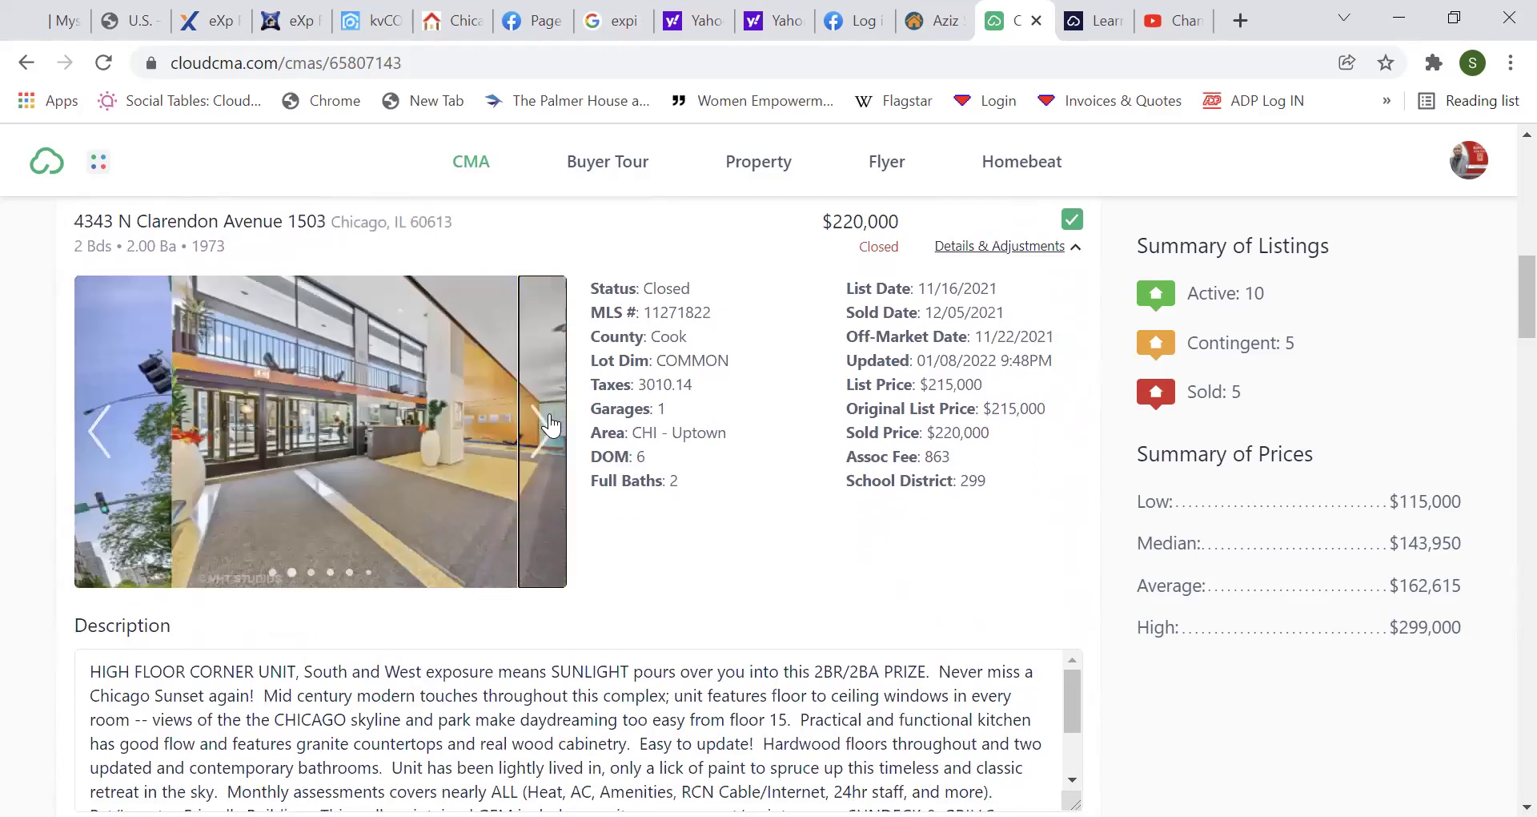
{"action": "left_click", "coordinate": [548, 424]}
{"action": "left_click", "coordinate": [548, 424]}
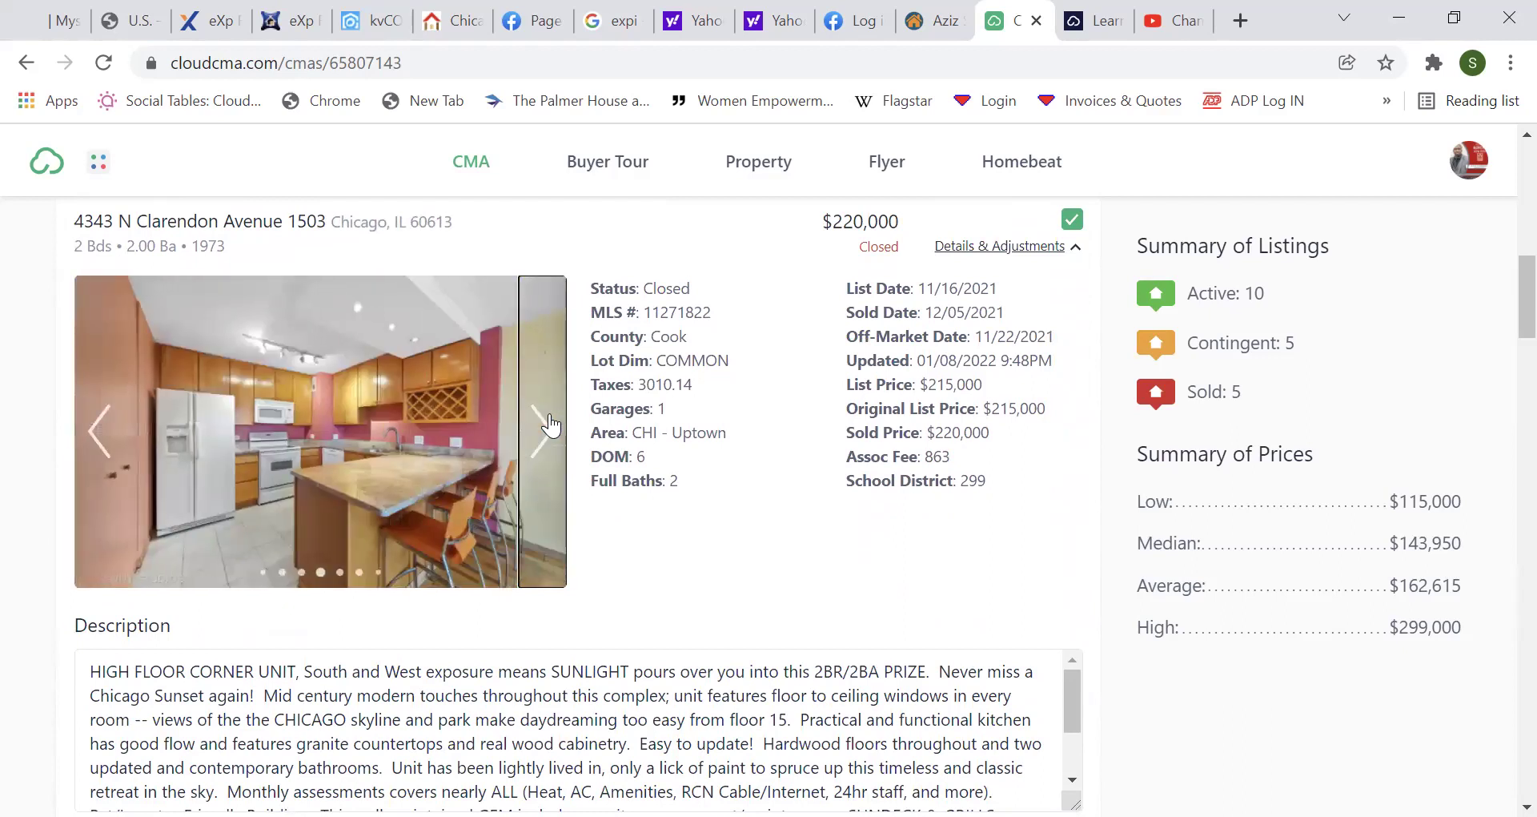
{"action": "left_click", "coordinate": [548, 425]}
{"action": "left_click", "coordinate": [550, 424]}
{"action": "left_click", "coordinate": [551, 424]}
{"action": "left_click", "coordinate": [550, 424]}
{"action": "left_click", "coordinate": [550, 425]}
{"action": "left_click", "coordinate": [550, 424]}
{"action": "left_click", "coordinate": [550, 425]}
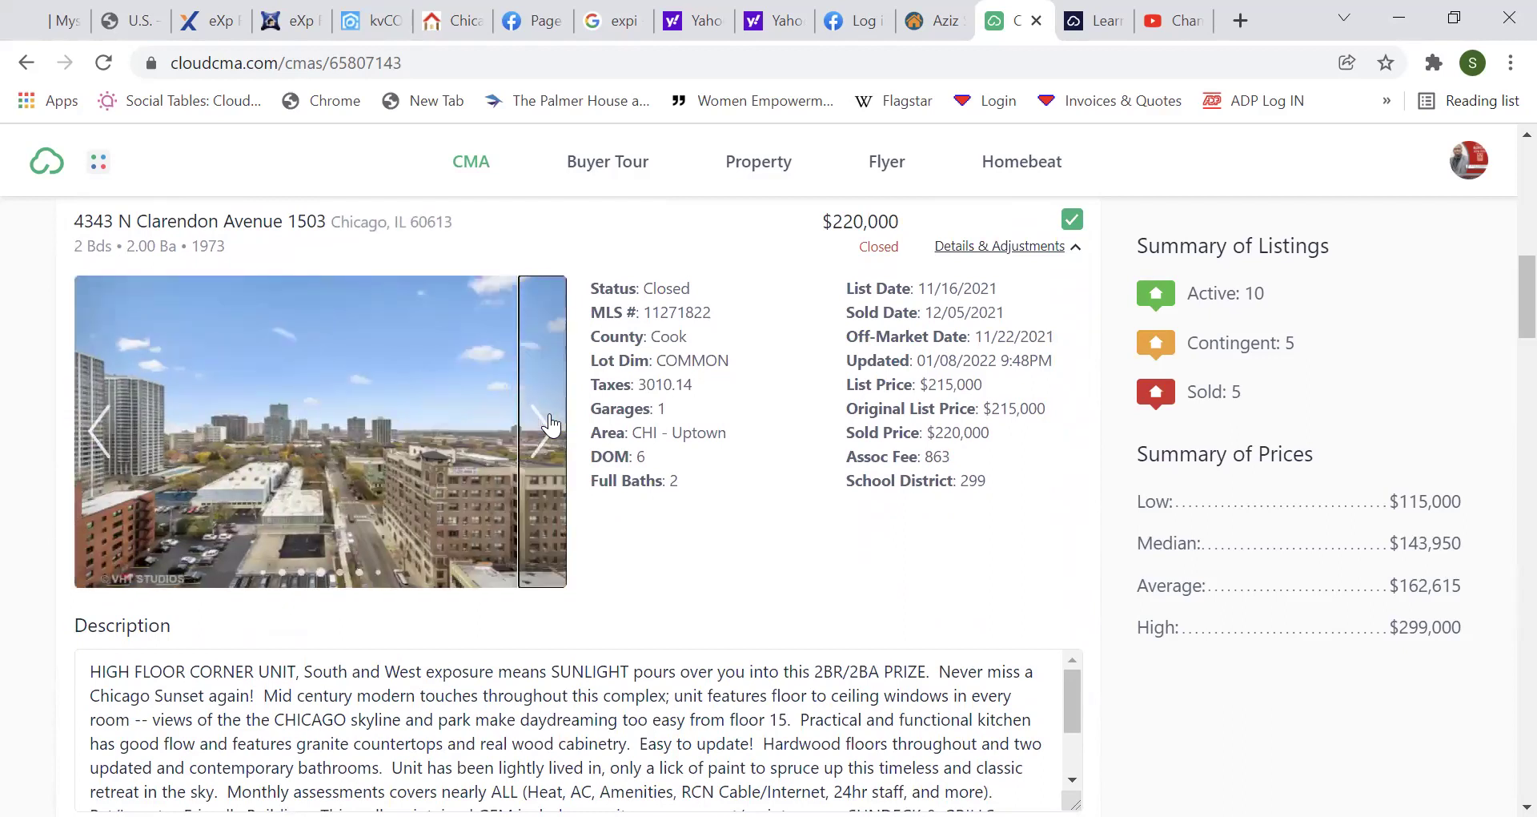
{"action": "left_click", "coordinate": [1020, 261]}
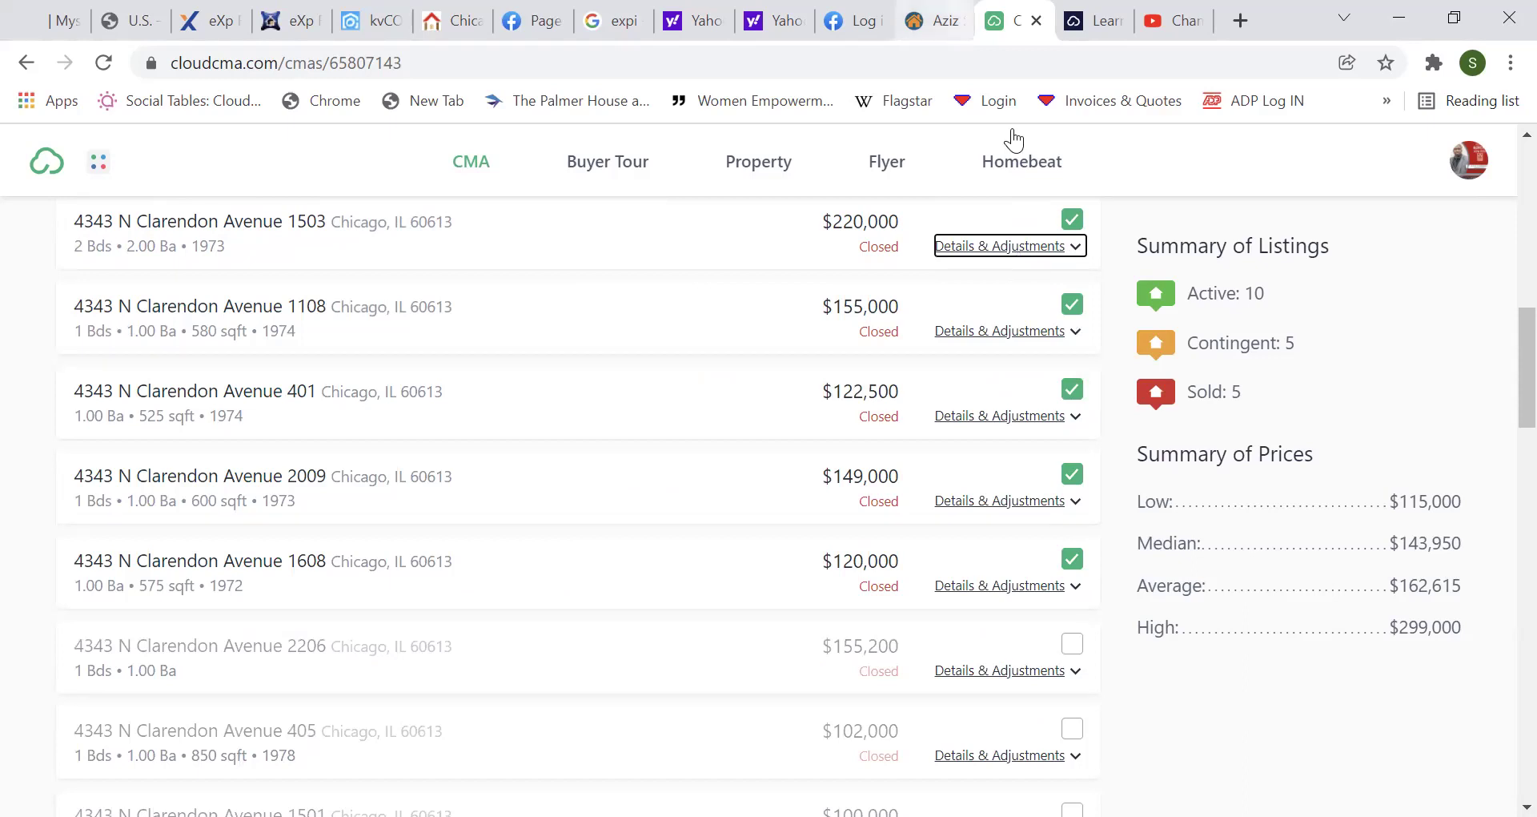
{"action": "left_click_drag", "start_coordinate": [1503, 370], "coordinate": [1500, 229]}
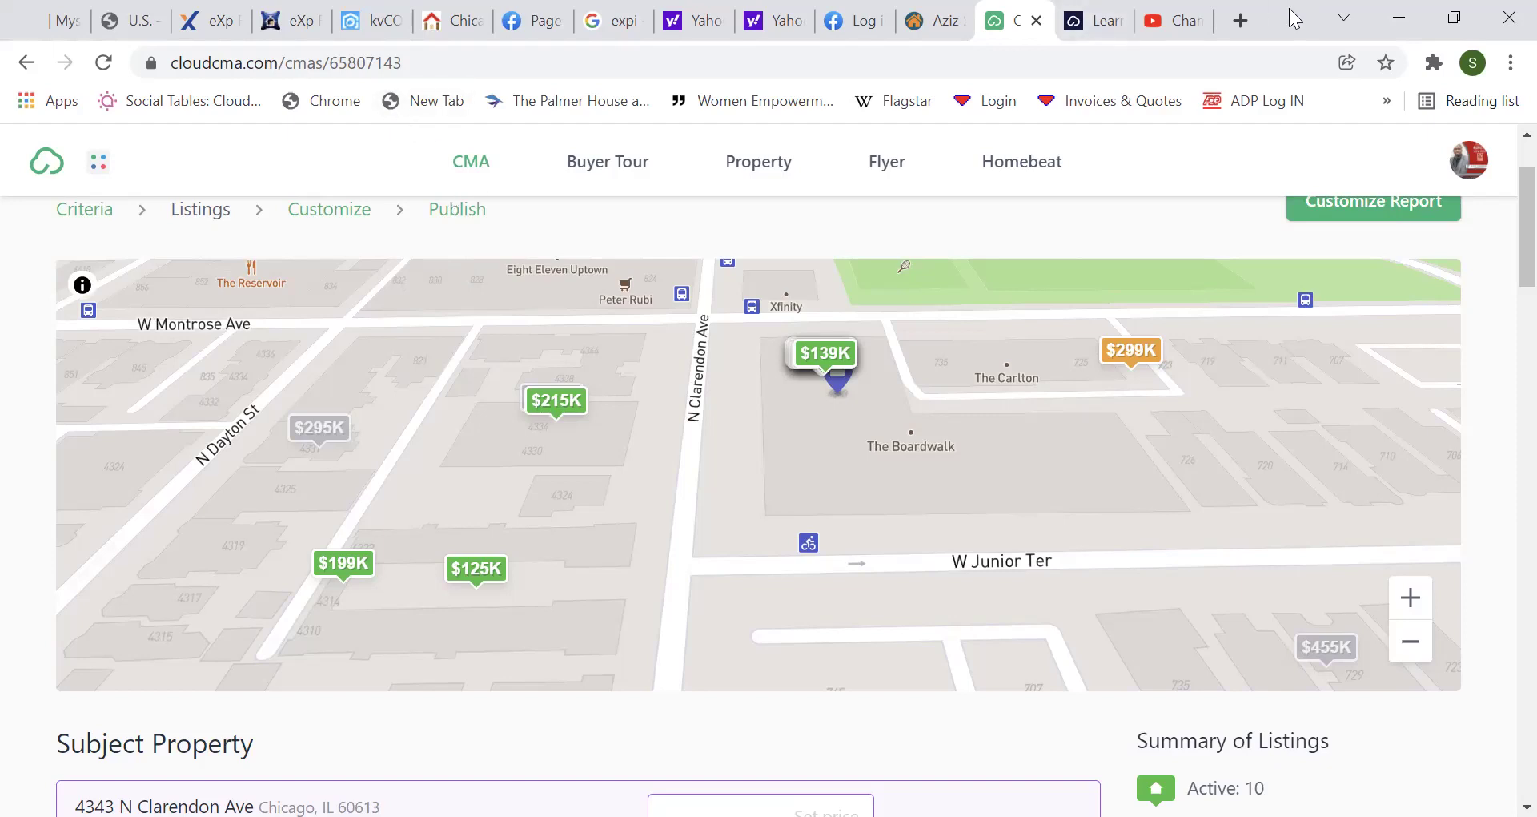
Return to the connectMLS tools page and launch InfoSparks market statistics.
{"action": "key", "text": "ctrl+shift+Tab"}
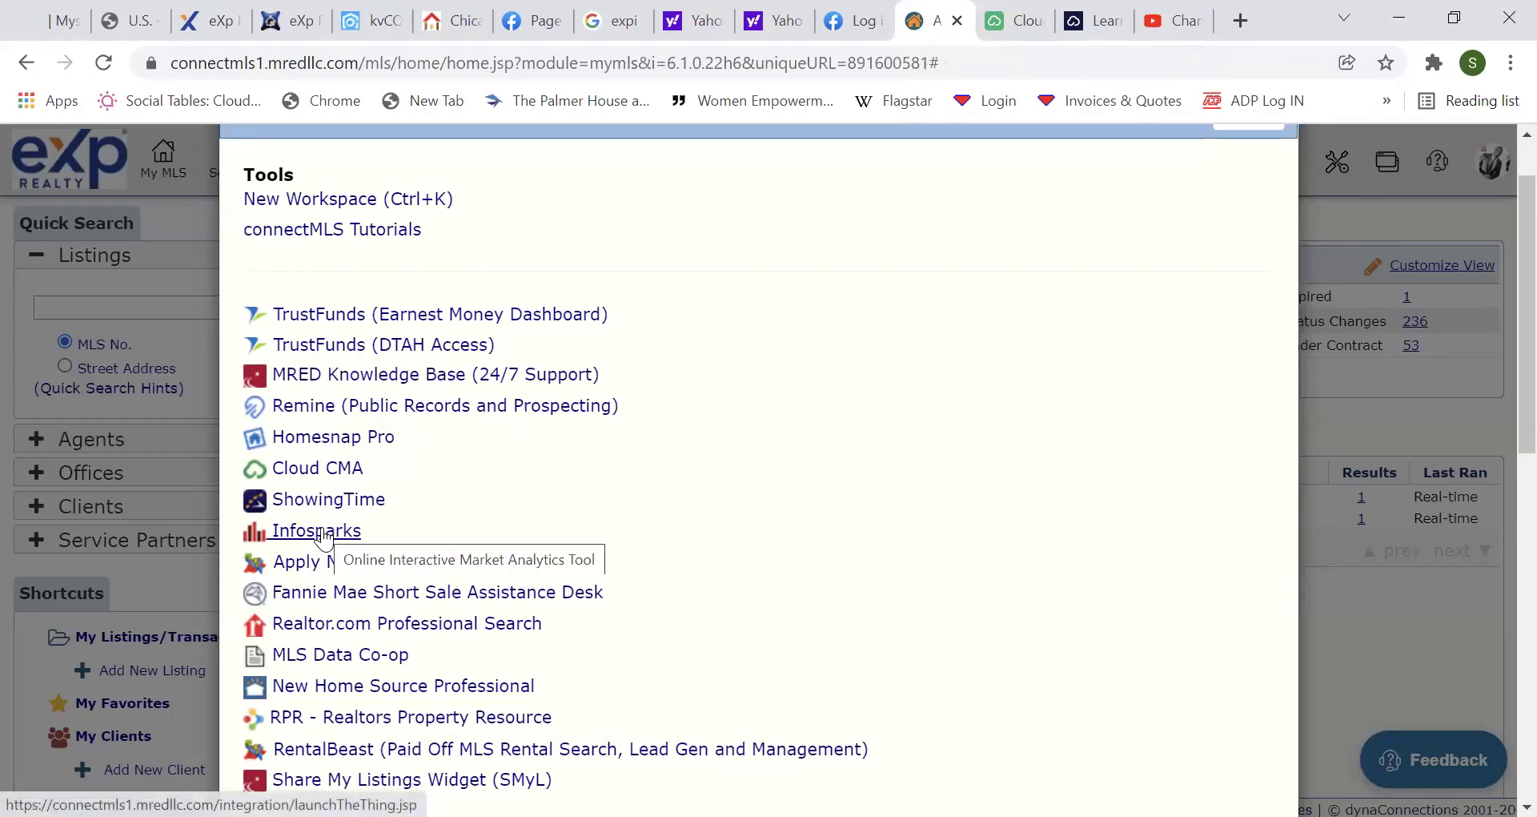
{"action": "left_click", "coordinate": [325, 535]}
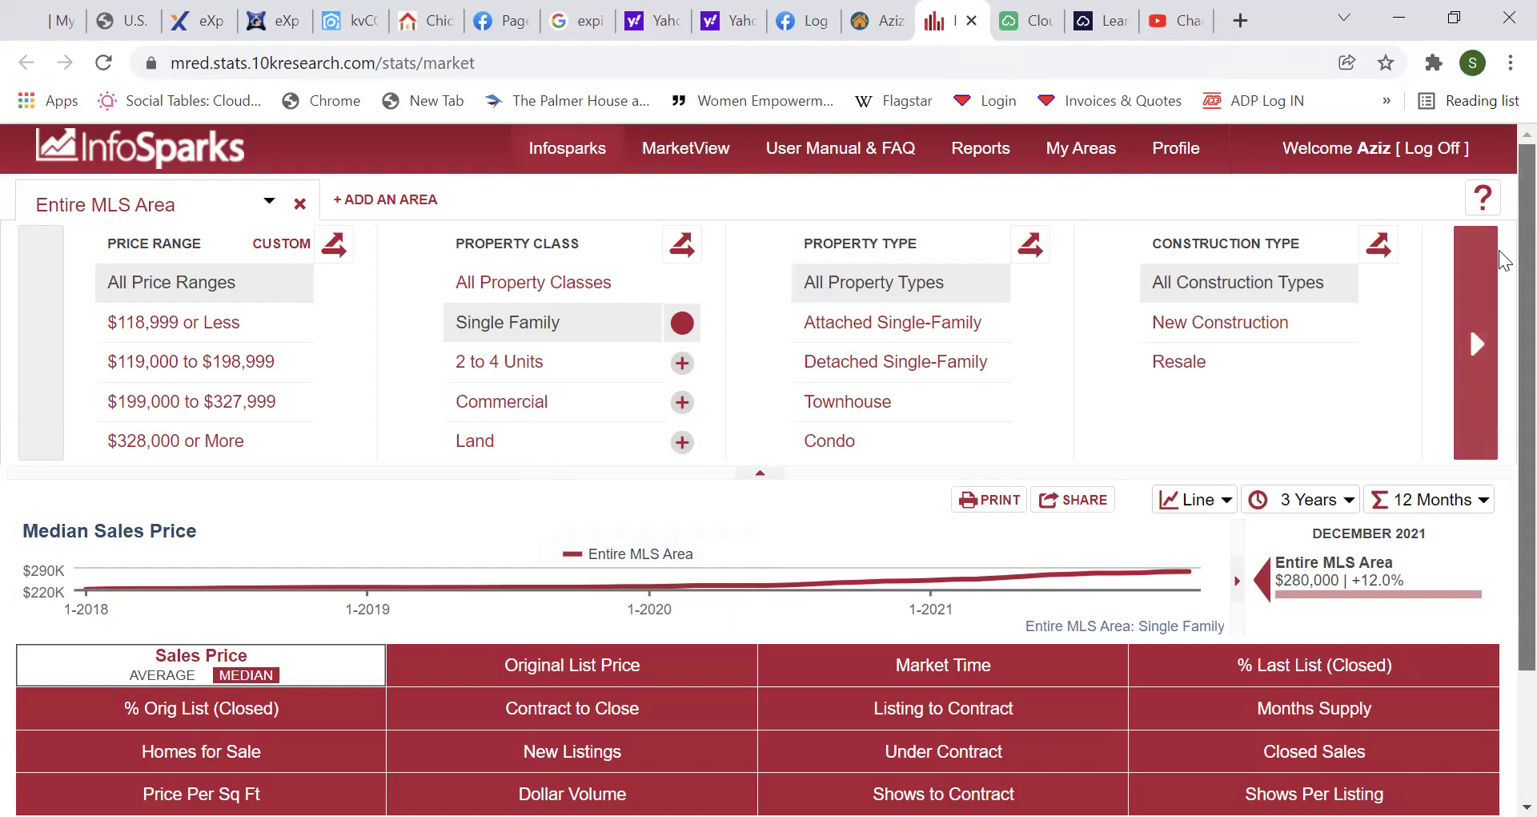
Show MarketView's Top Agents by Total Closed Dollar Volume table for December 2021.
{"action": "scroll", "coordinate": [1503, 344], "scroll_direction": "down", "scroll_amount": 3}
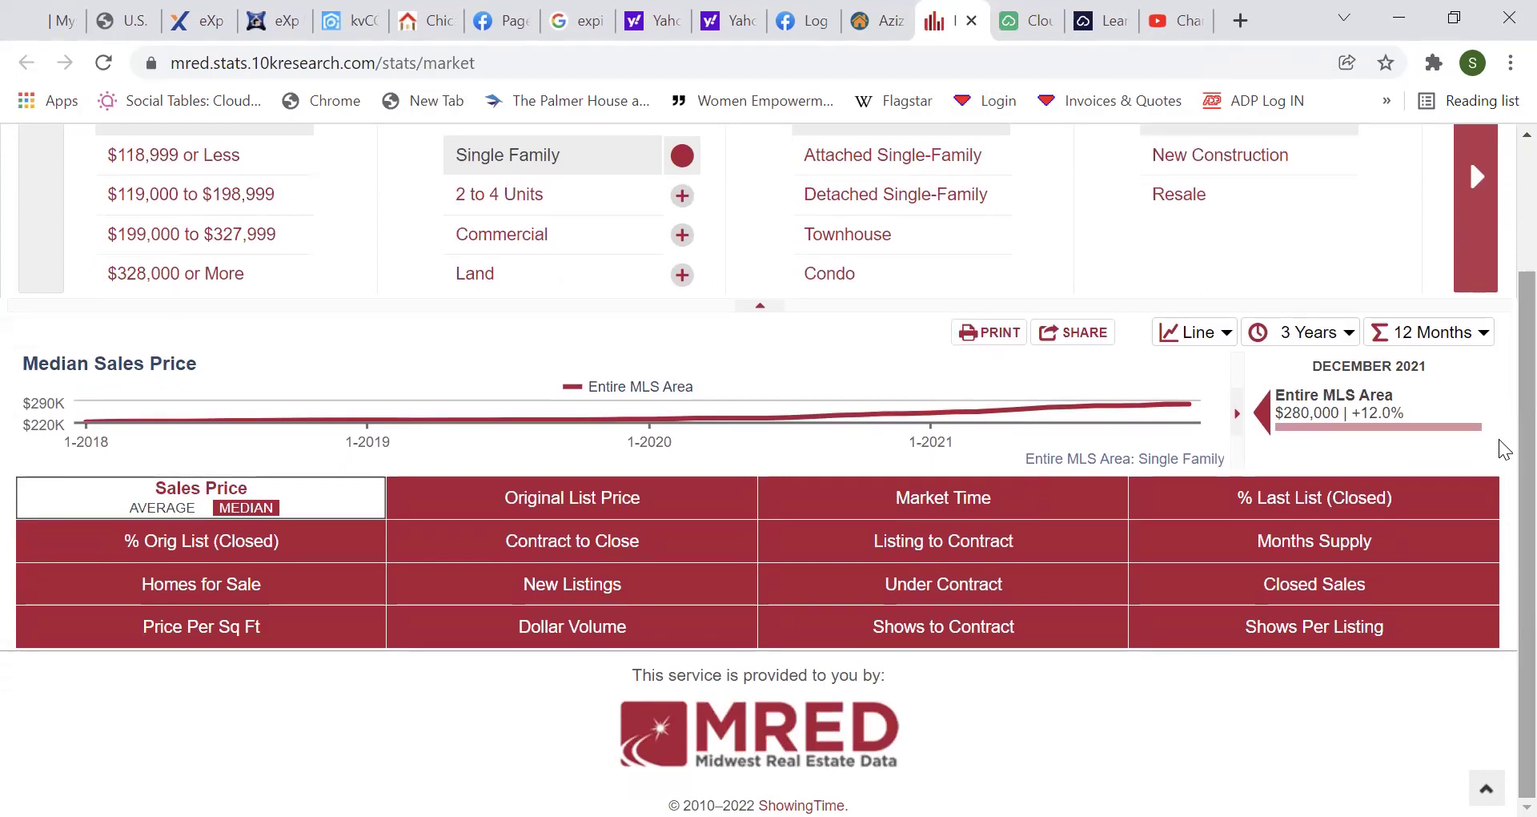
{"action": "scroll", "coordinate": [1503, 446], "scroll_direction": "up", "scroll_amount": 2}
{"action": "scroll", "coordinate": [1502, 336], "scroll_direction": "up", "scroll_amount": 1}
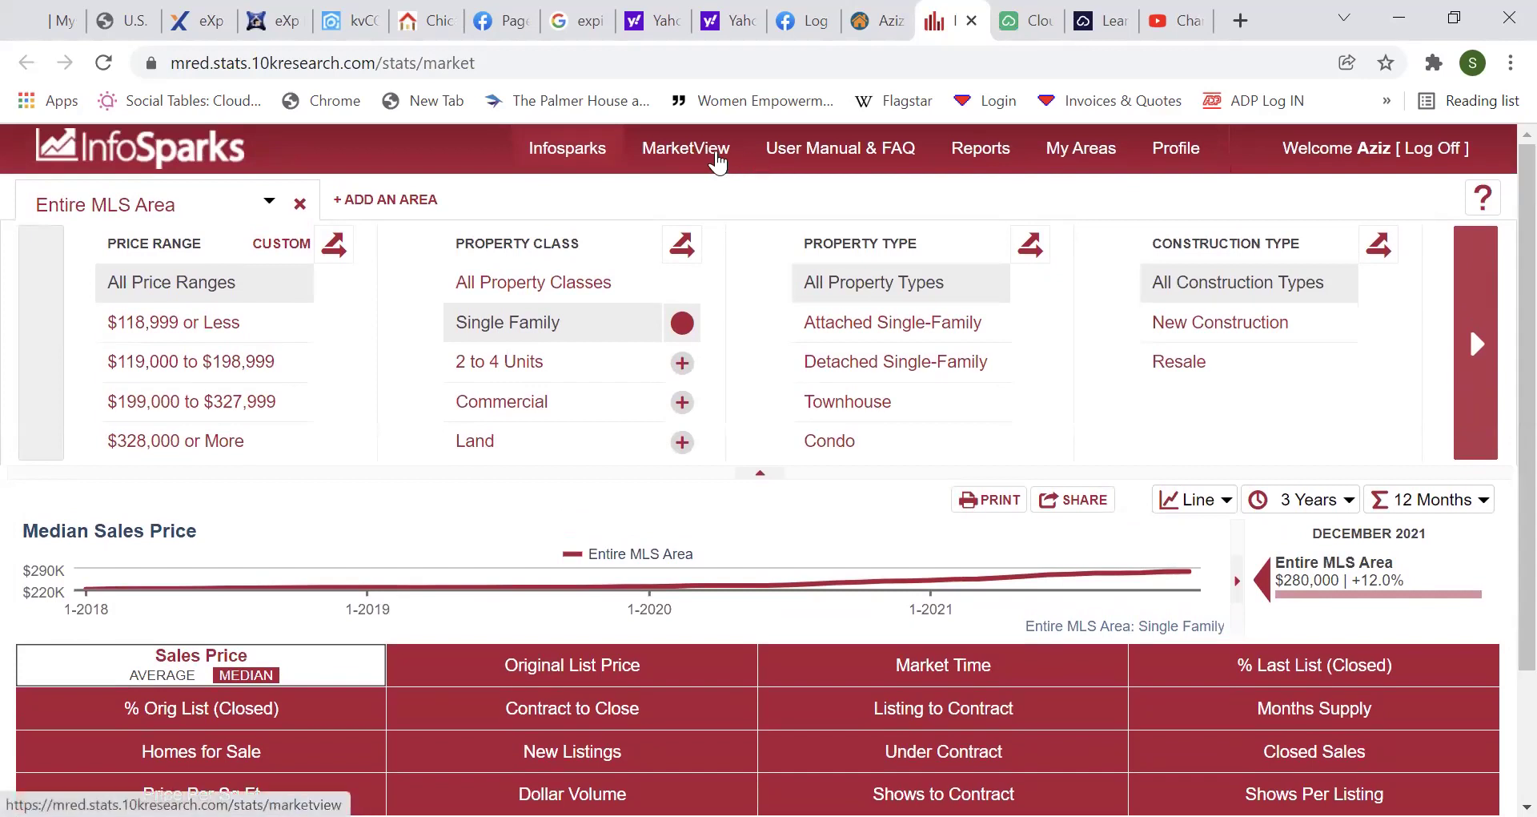
{"action": "left_click", "coordinate": [715, 156]}
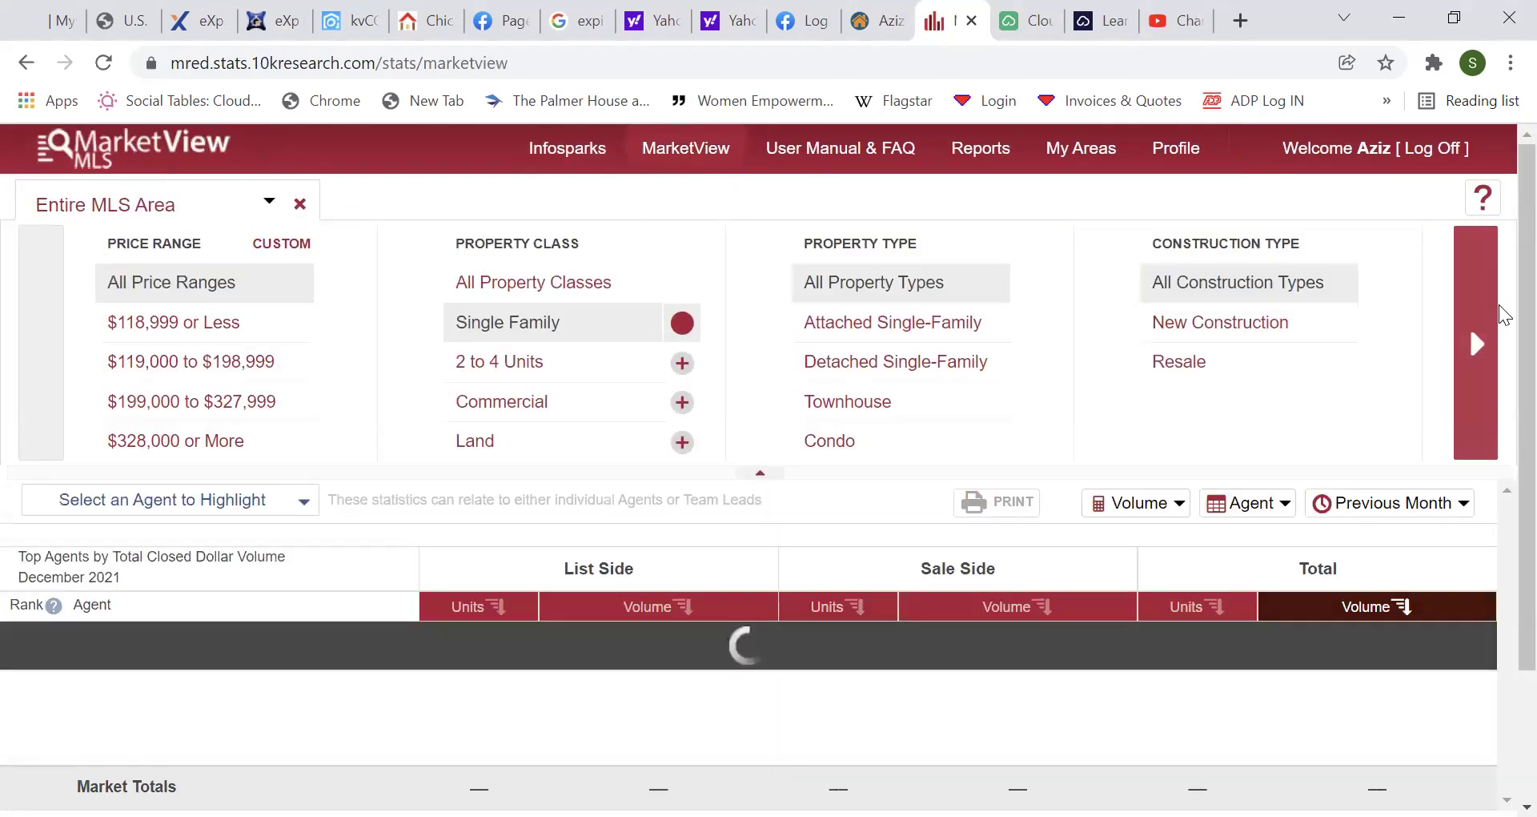
{"action": "scroll", "coordinate": [1502, 404], "scroll_direction": "down", "scroll_amount": 1}
{"action": "scroll", "coordinate": [1503, 404], "scroll_direction": "down", "scroll_amount": 1}
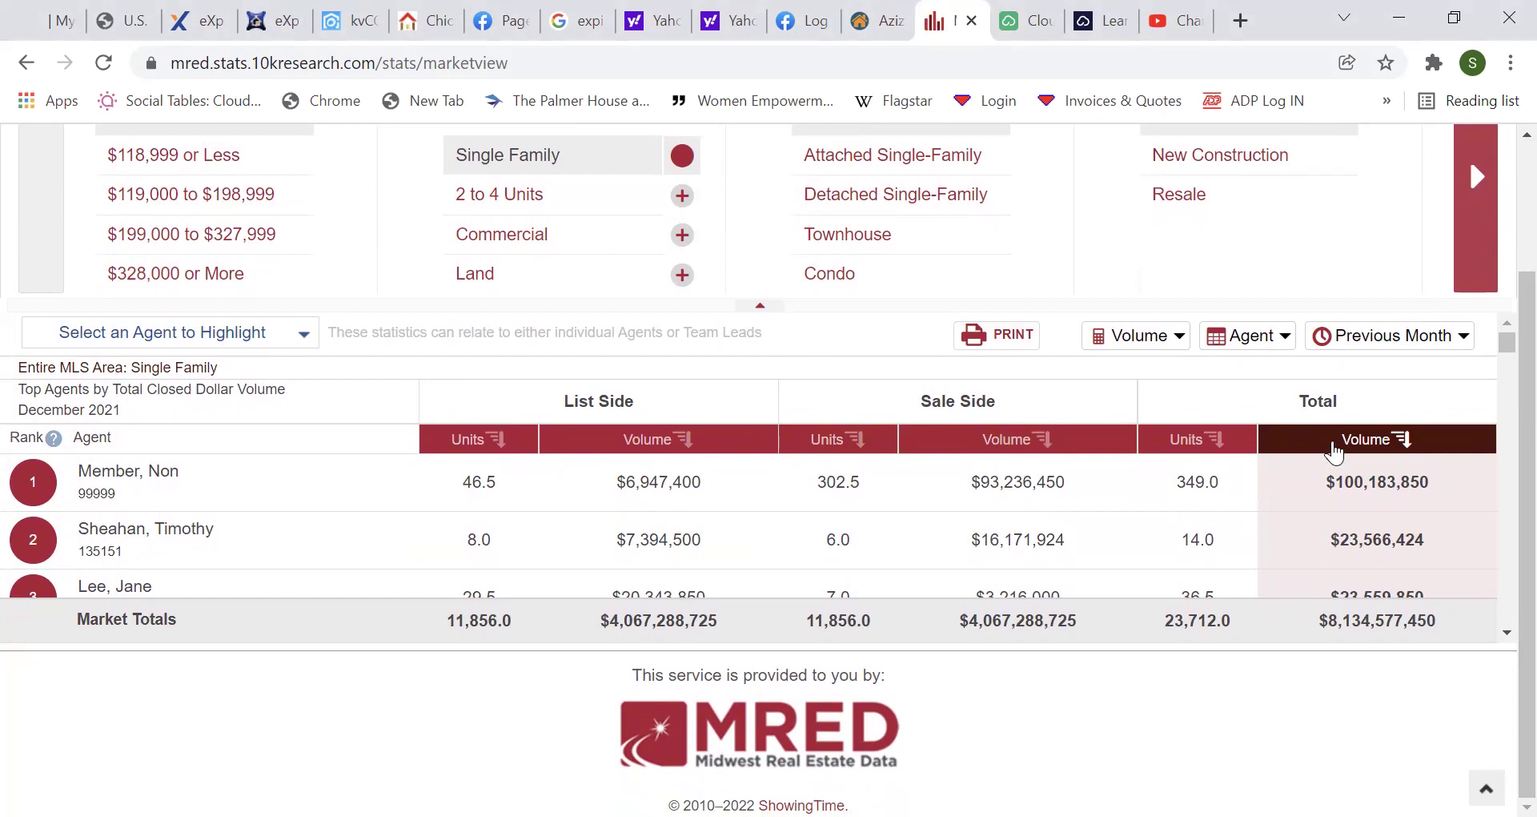
{"action": "left_click", "coordinate": [1401, 338]}
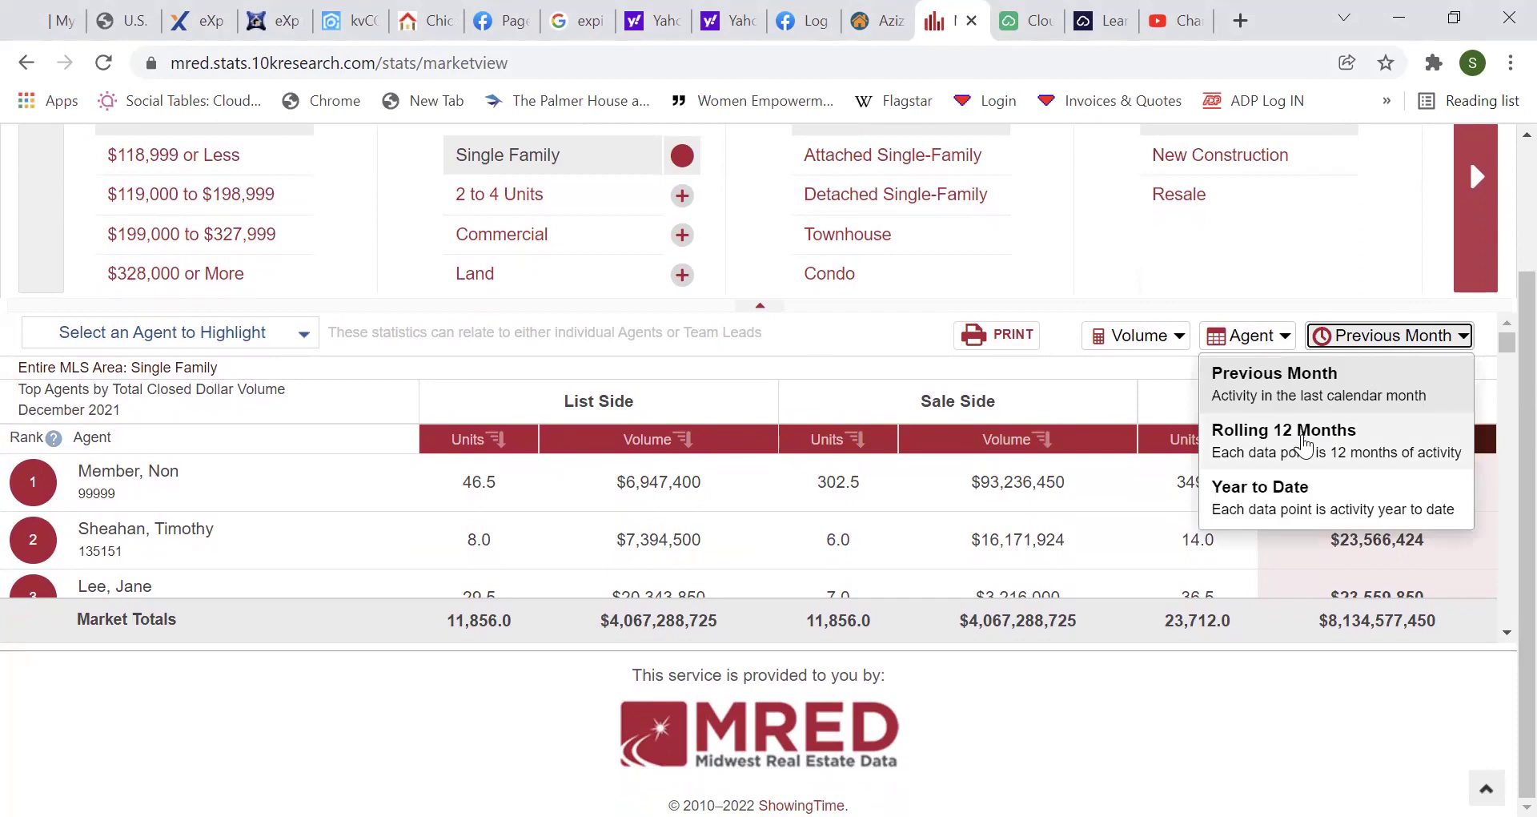
Change the agent ranking period from Previous Month to Rolling 12 Months.
{"action": "left_click", "coordinate": [1304, 442]}
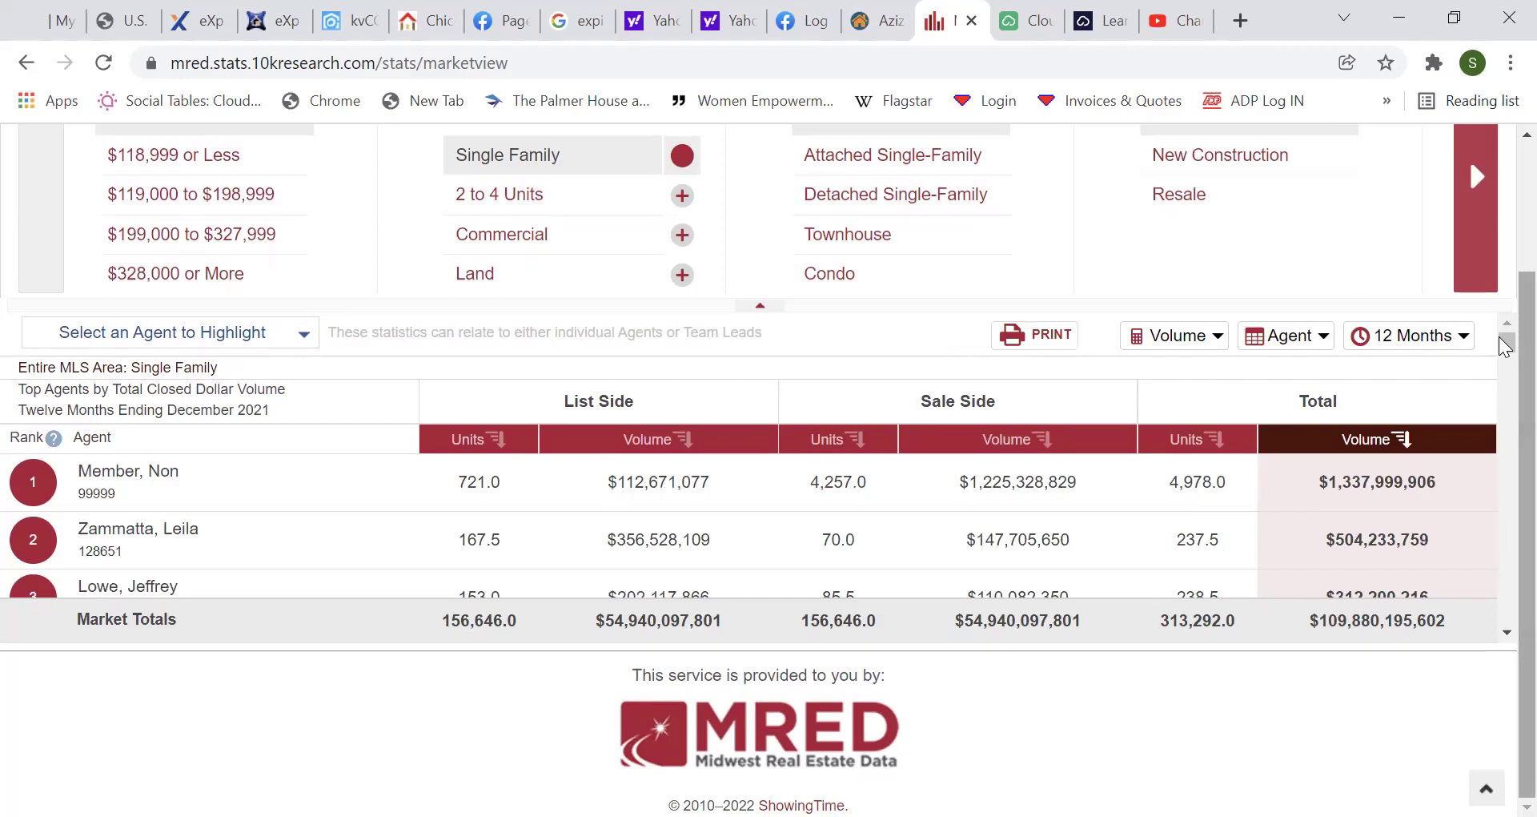
{"action": "scroll", "coordinate": [1506, 336], "scroll_direction": "up", "scroll_amount": 2}
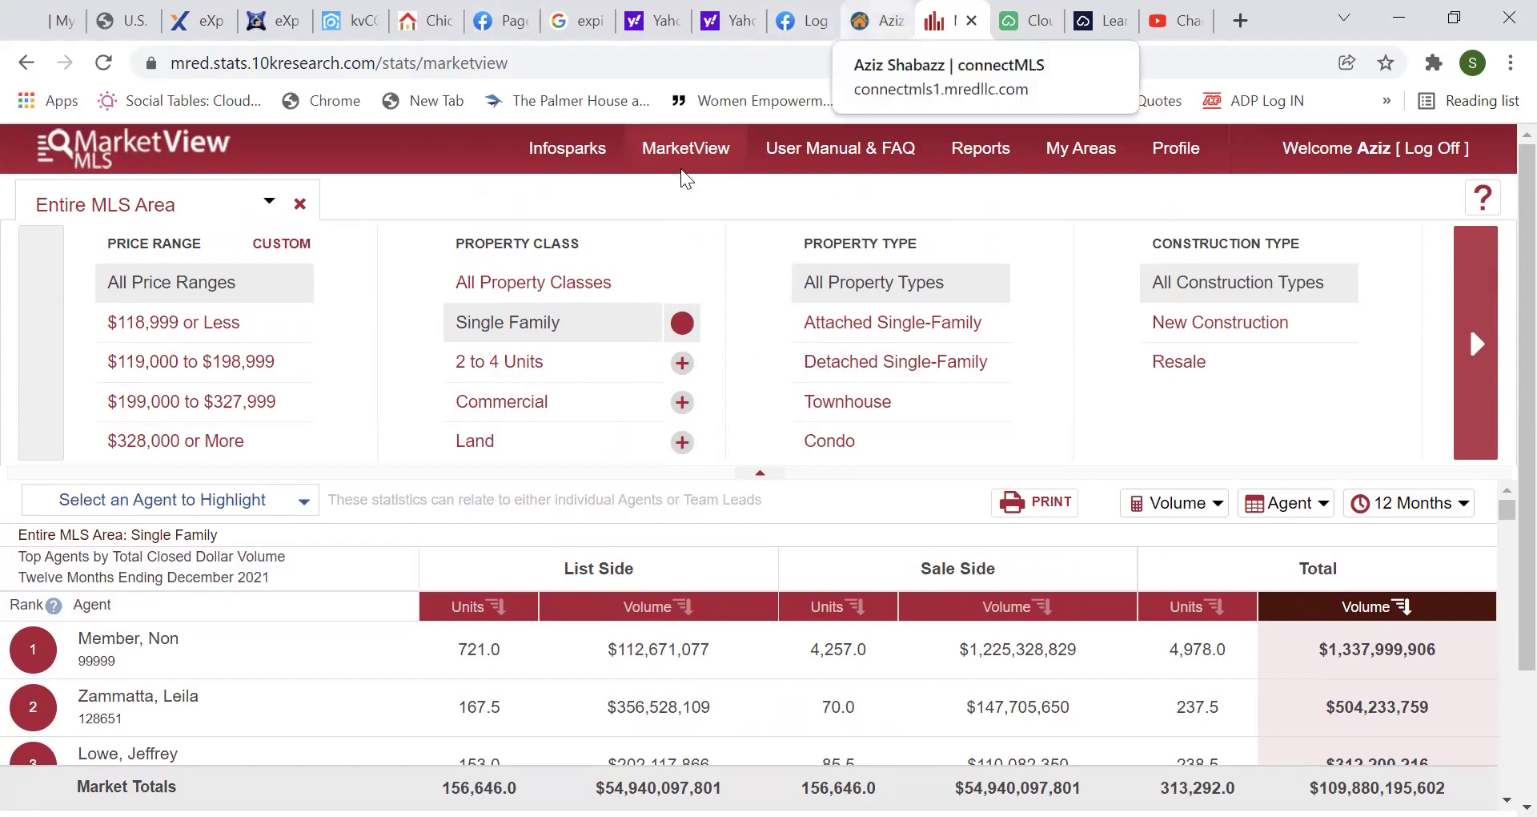
Back on connectMLS, cancel the Tools, Resources & Links dialog to reach the dashboard.
{"action": "left_click", "coordinate": [877, 20]}
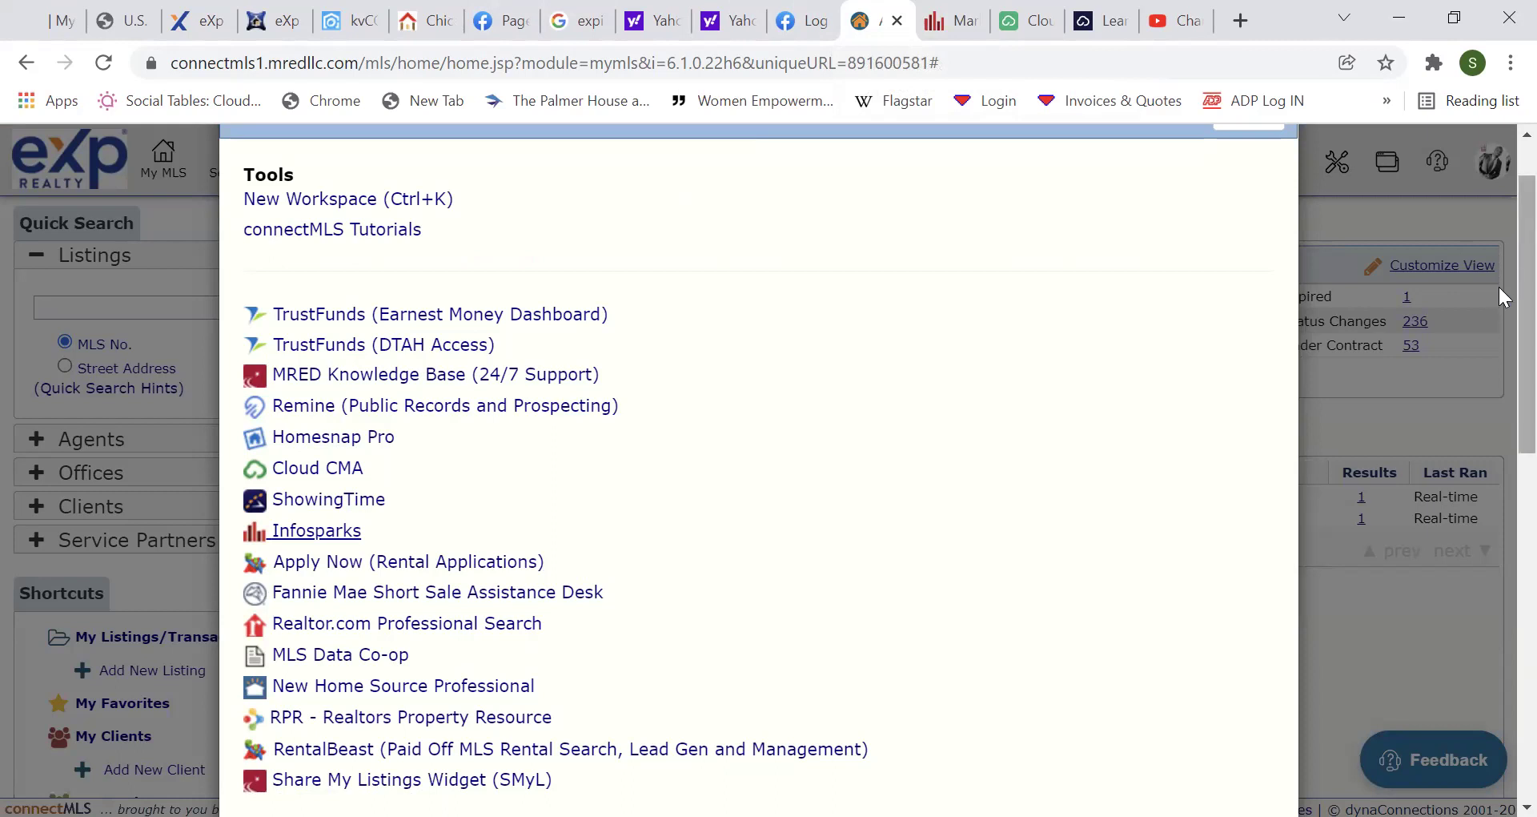
{"action": "scroll", "coordinate": [1497, 353], "scroll_direction": "down", "scroll_amount": 7}
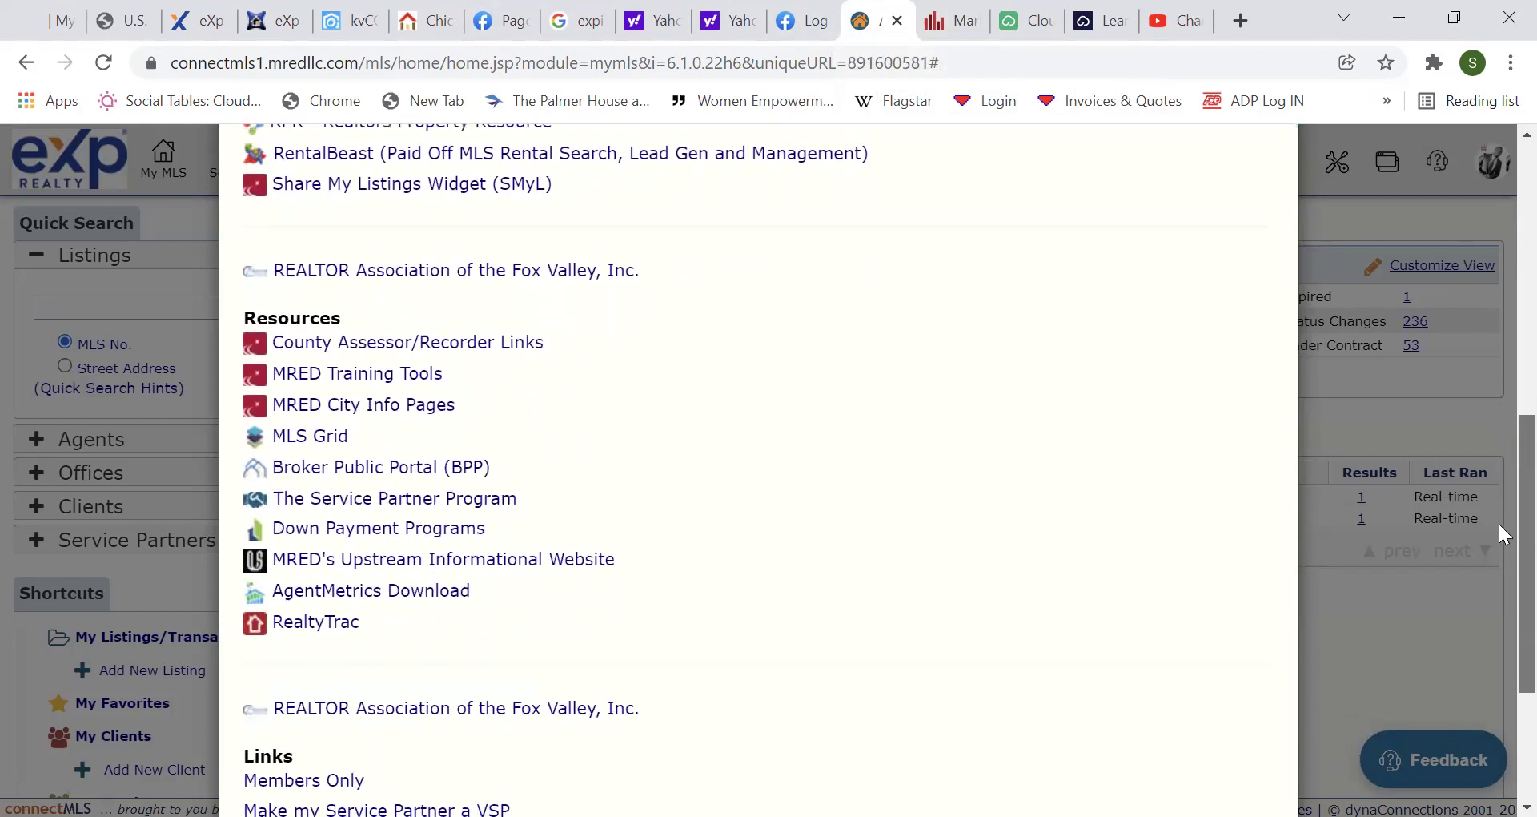
{"action": "scroll", "coordinate": [1497, 516], "scroll_direction": "up", "scroll_amount": 1}
{"action": "scroll", "coordinate": [1502, 416], "scroll_direction": "up", "scroll_amount": 7}
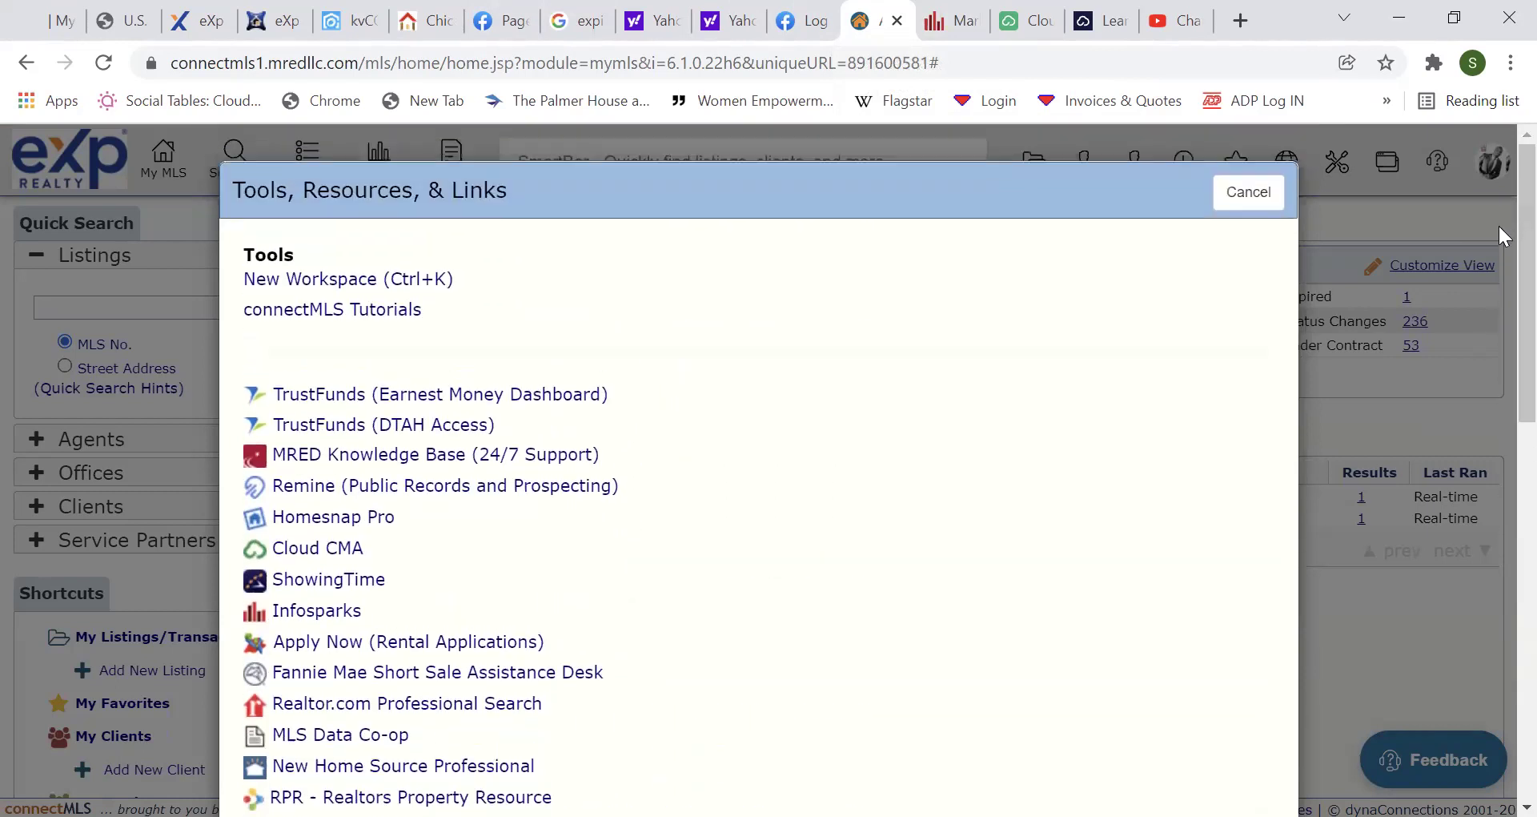
{"action": "left_click", "coordinate": [1247, 194]}
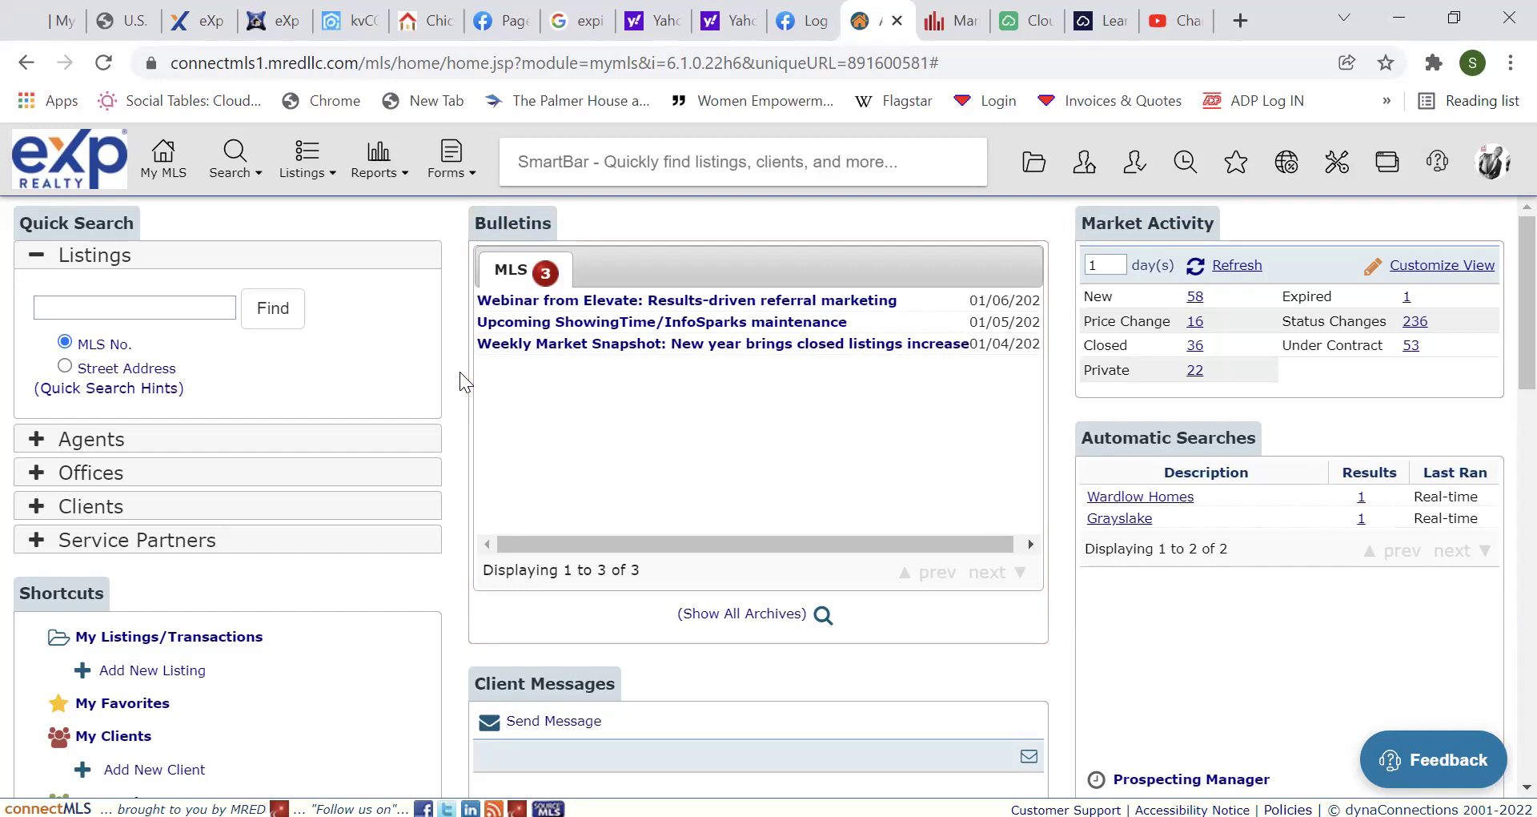
Leave Quick Search unused, scroll down to Client Favorites and Tools, and show the Listings menu.
{"action": "left_click", "coordinate": [138, 303]}
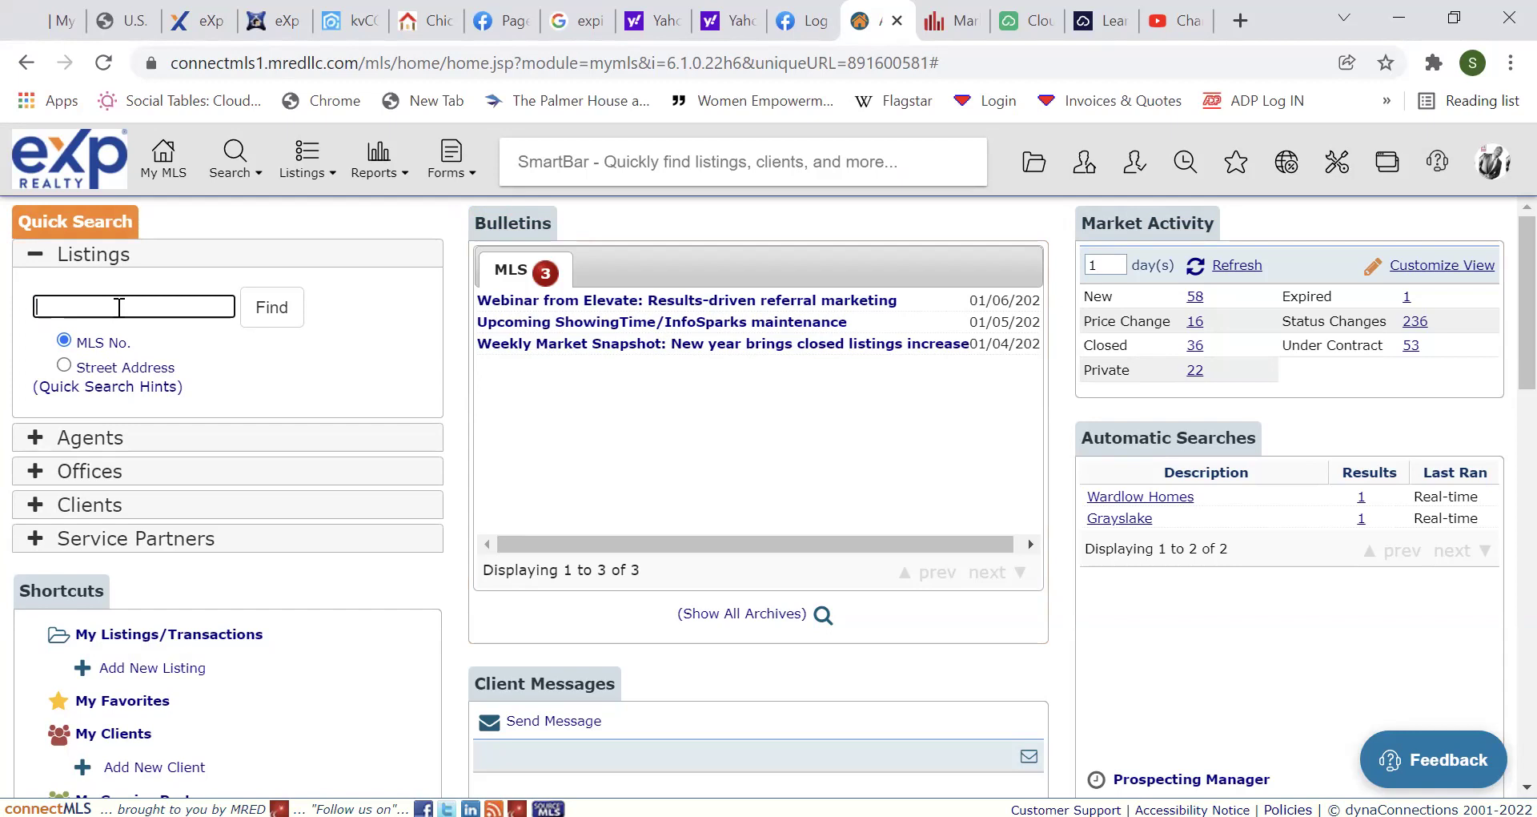
{"action": "left_click", "coordinate": [461, 352]}
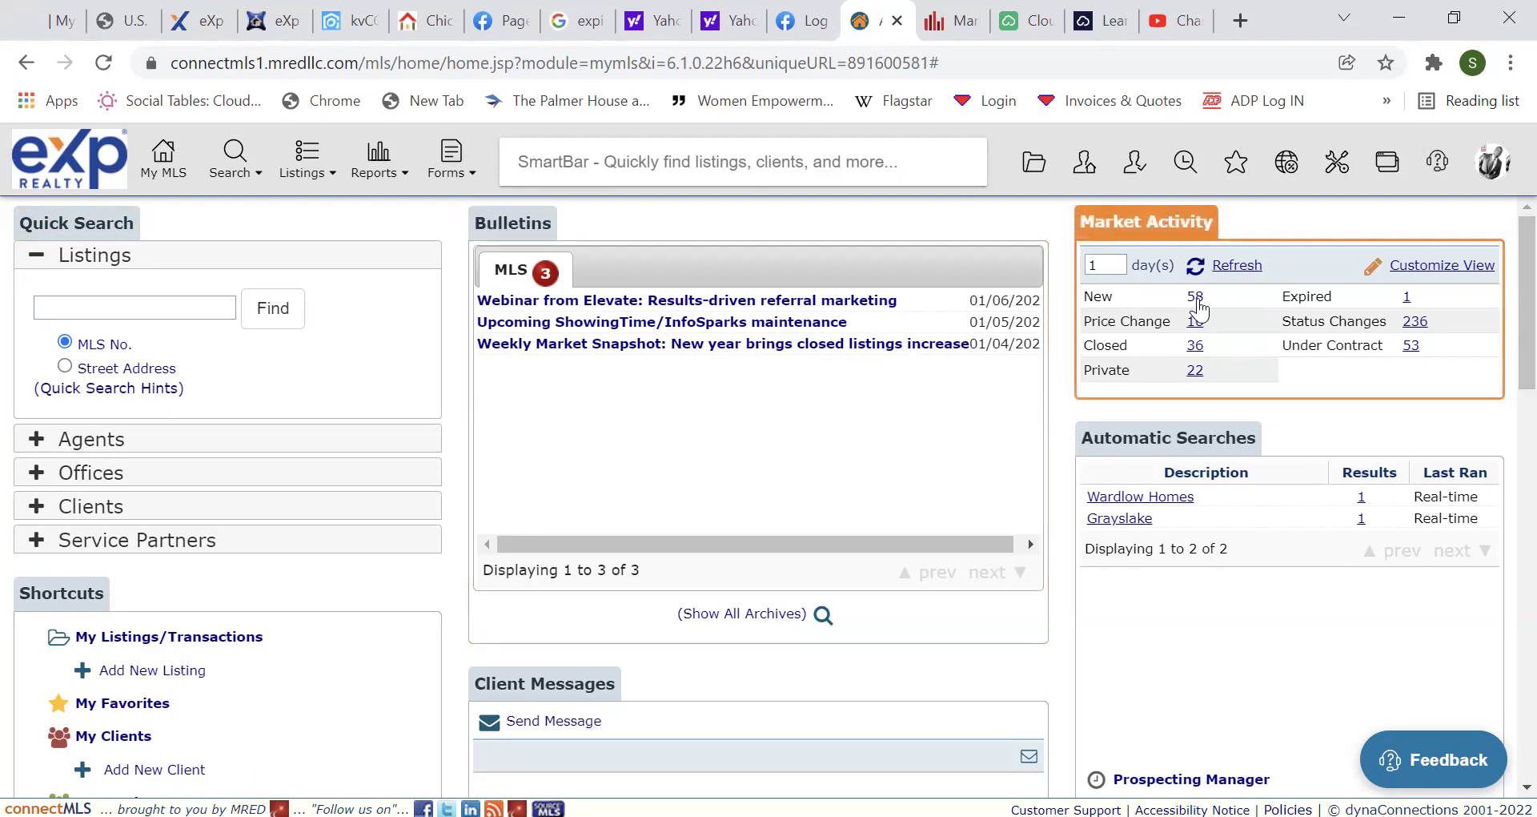
{"action": "scroll", "coordinate": [1499, 332], "scroll_direction": "down", "scroll_amount": 1}
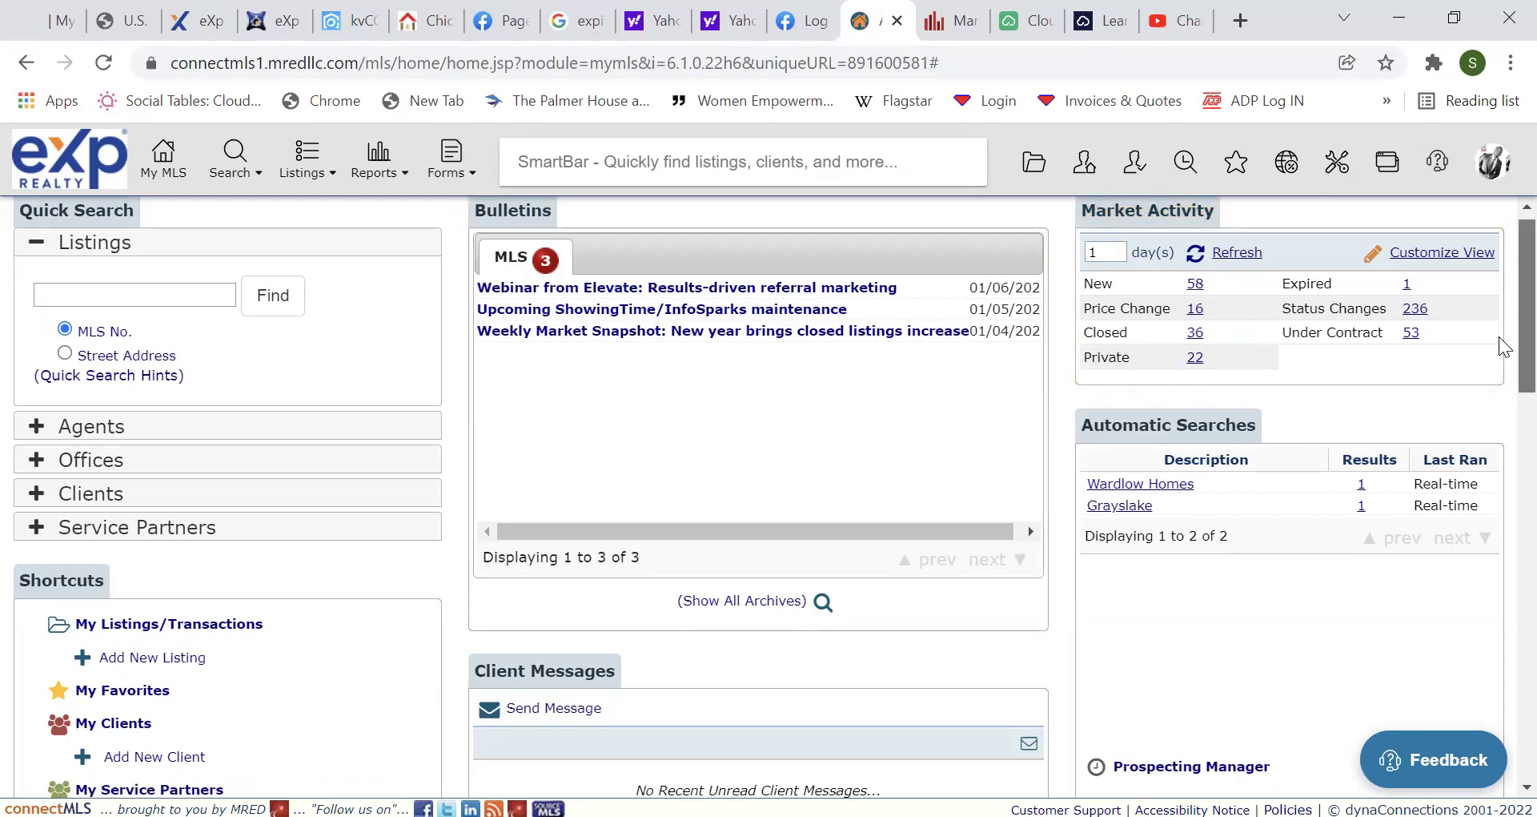
{"action": "scroll", "coordinate": [1499, 337], "scroll_direction": "down", "scroll_amount": 1}
{"action": "scroll", "coordinate": [1499, 336], "scroll_direction": "up", "scroll_amount": 2}
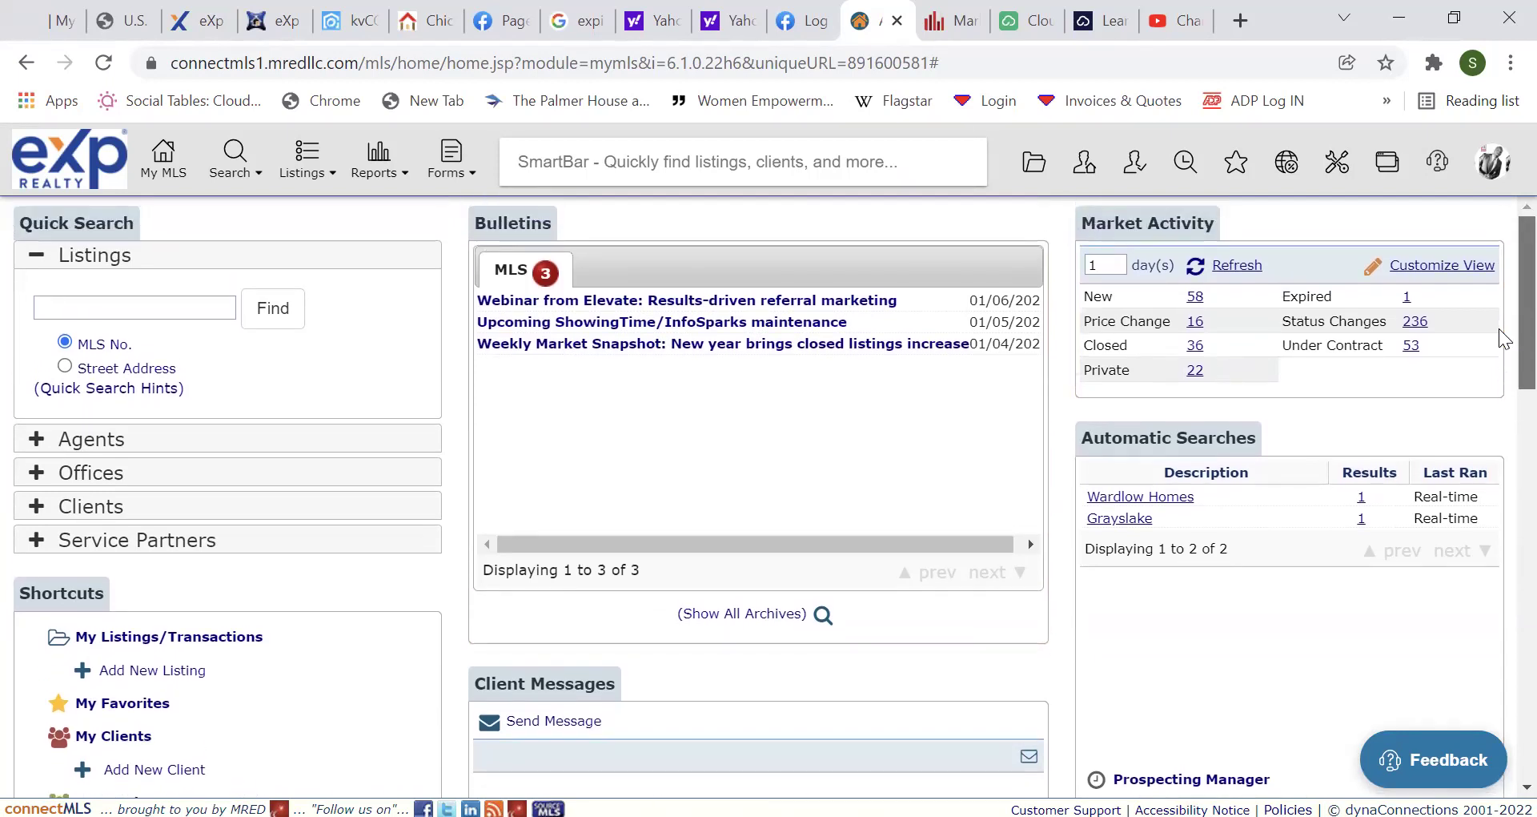
{"action": "scroll", "coordinate": [1484, 344], "scroll_direction": "down", "scroll_amount": 3}
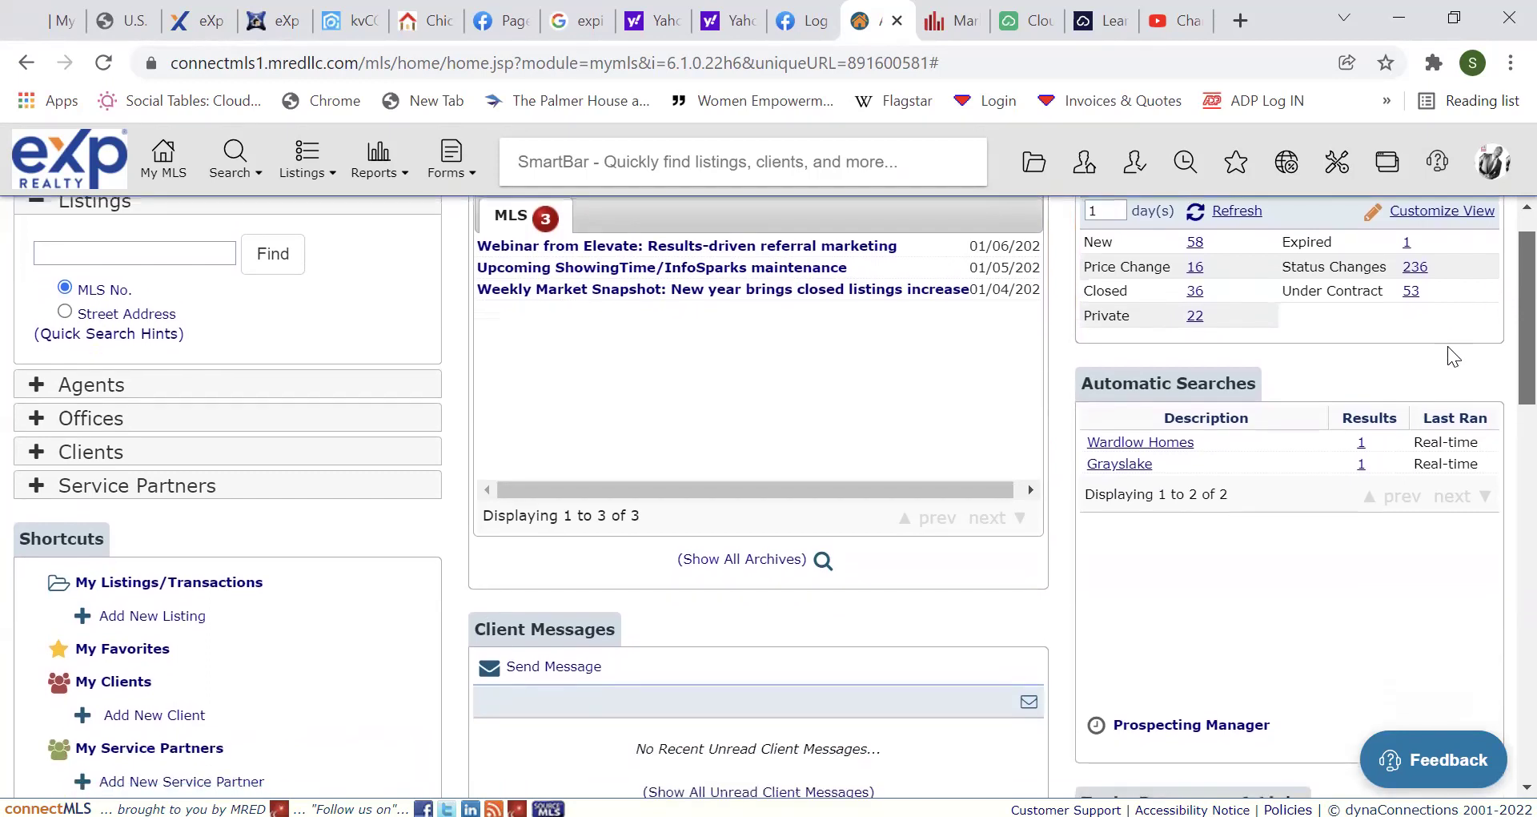
{"action": "scroll", "coordinate": [1450, 347], "scroll_direction": "up", "scroll_amount": 1}
{"action": "scroll", "coordinate": [1494, 369], "scroll_direction": "down", "scroll_amount": 3}
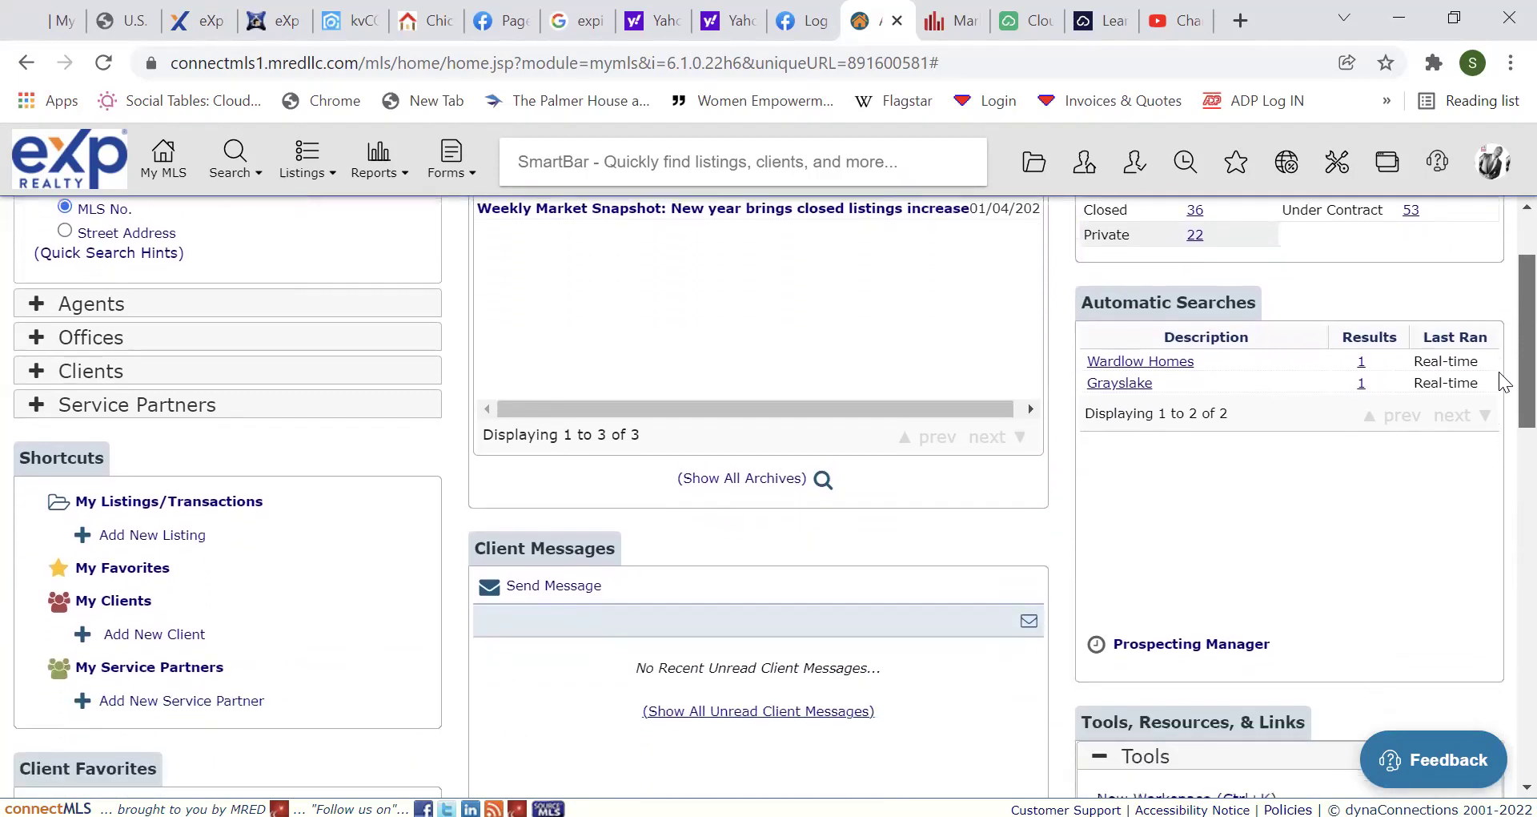
{"action": "scroll", "coordinate": [1500, 398], "scroll_direction": "down", "scroll_amount": 4}
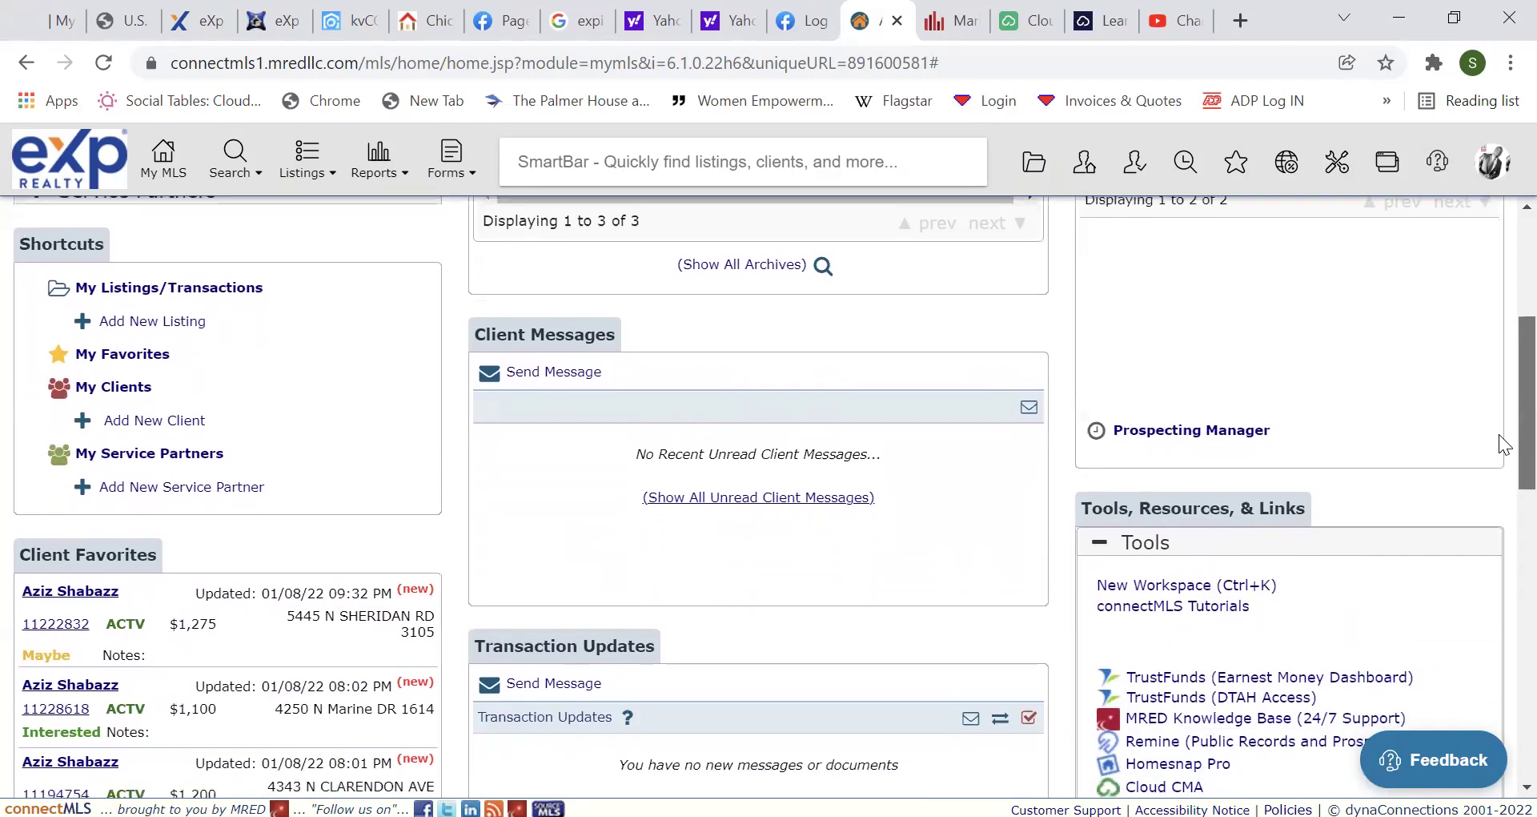
{"action": "scroll", "coordinate": [1499, 482], "scroll_direction": "down", "scroll_amount": 1}
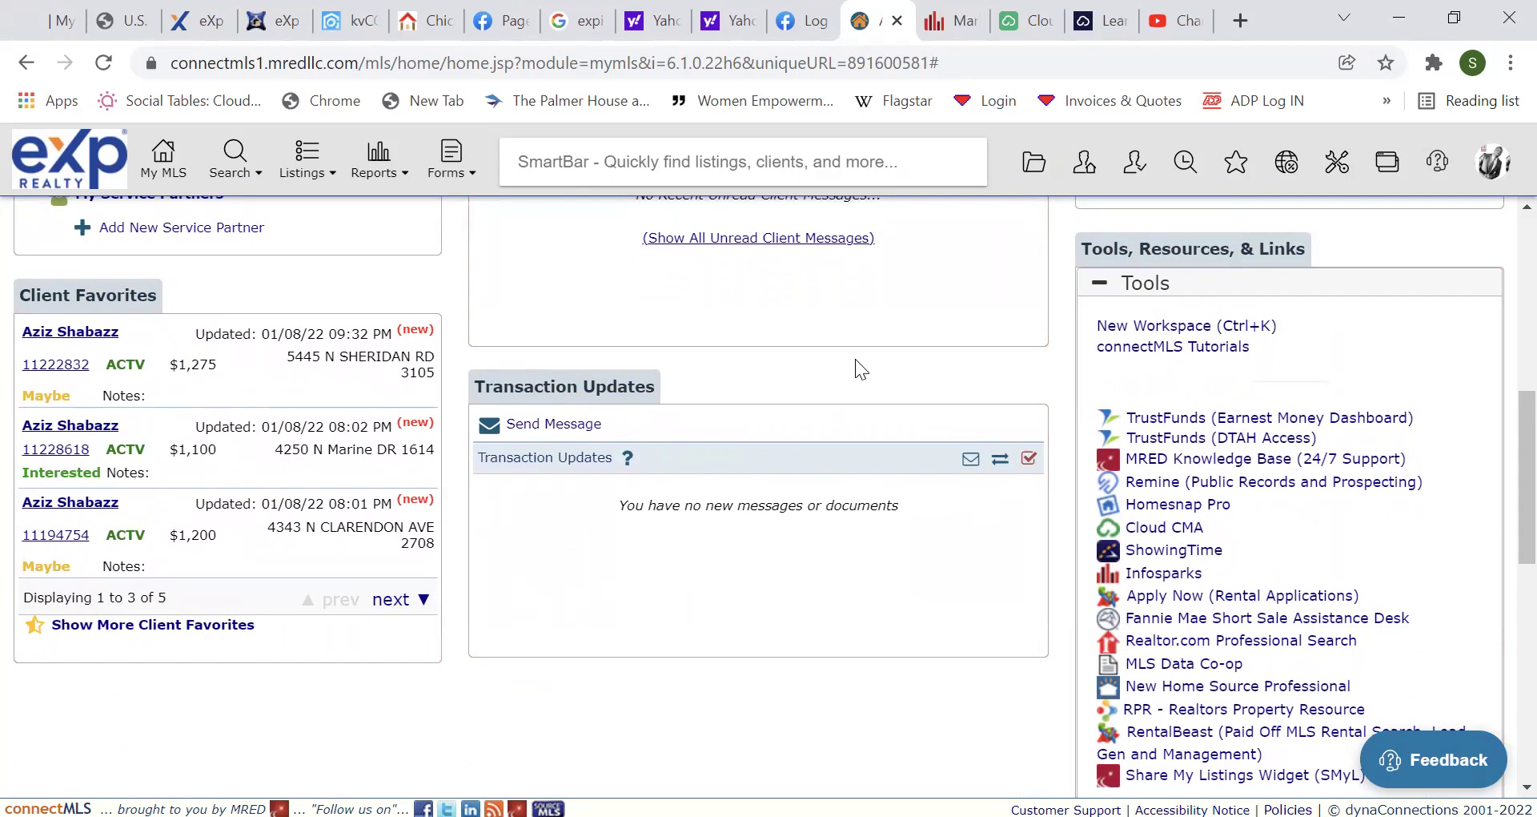
{"action": "mouse_move", "coordinate": [319, 170]}
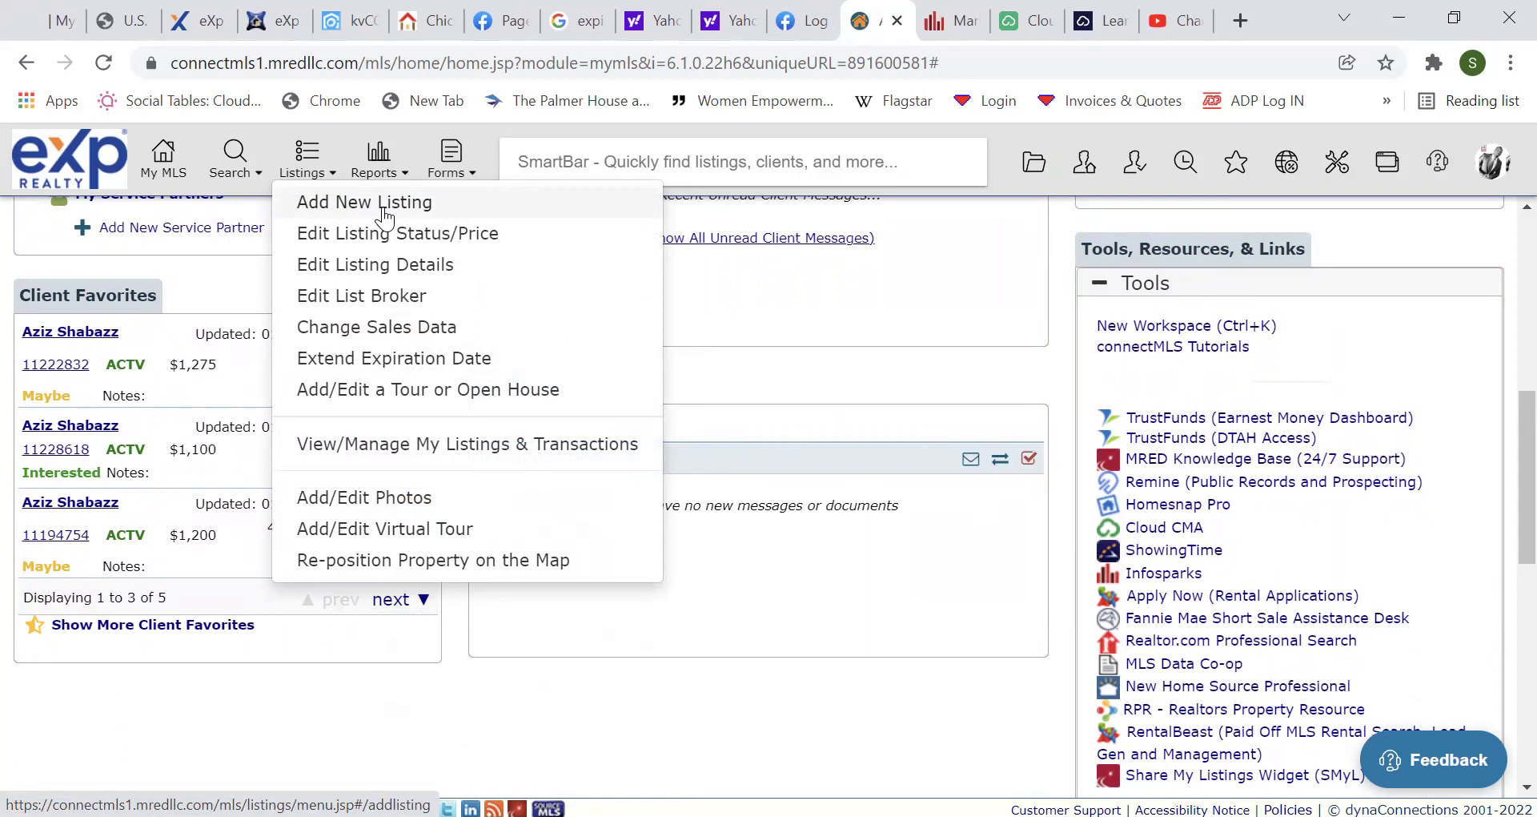
Review the Reports menu options, then show the Forms menu with State and Association Forms.
{"action": "mouse_move", "coordinate": [389, 175]}
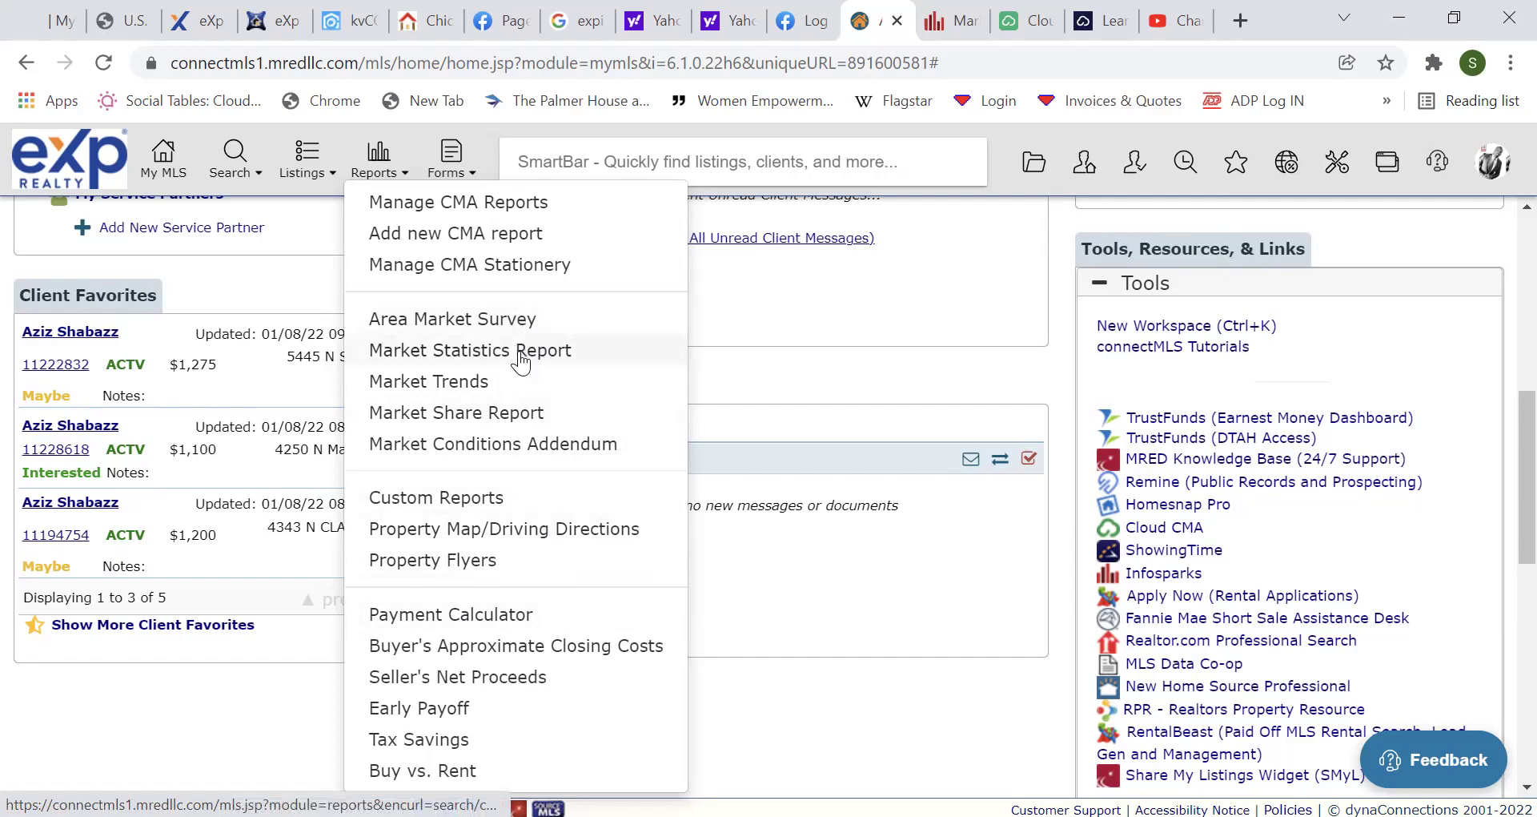
{"action": "mouse_move", "coordinate": [450, 164]}
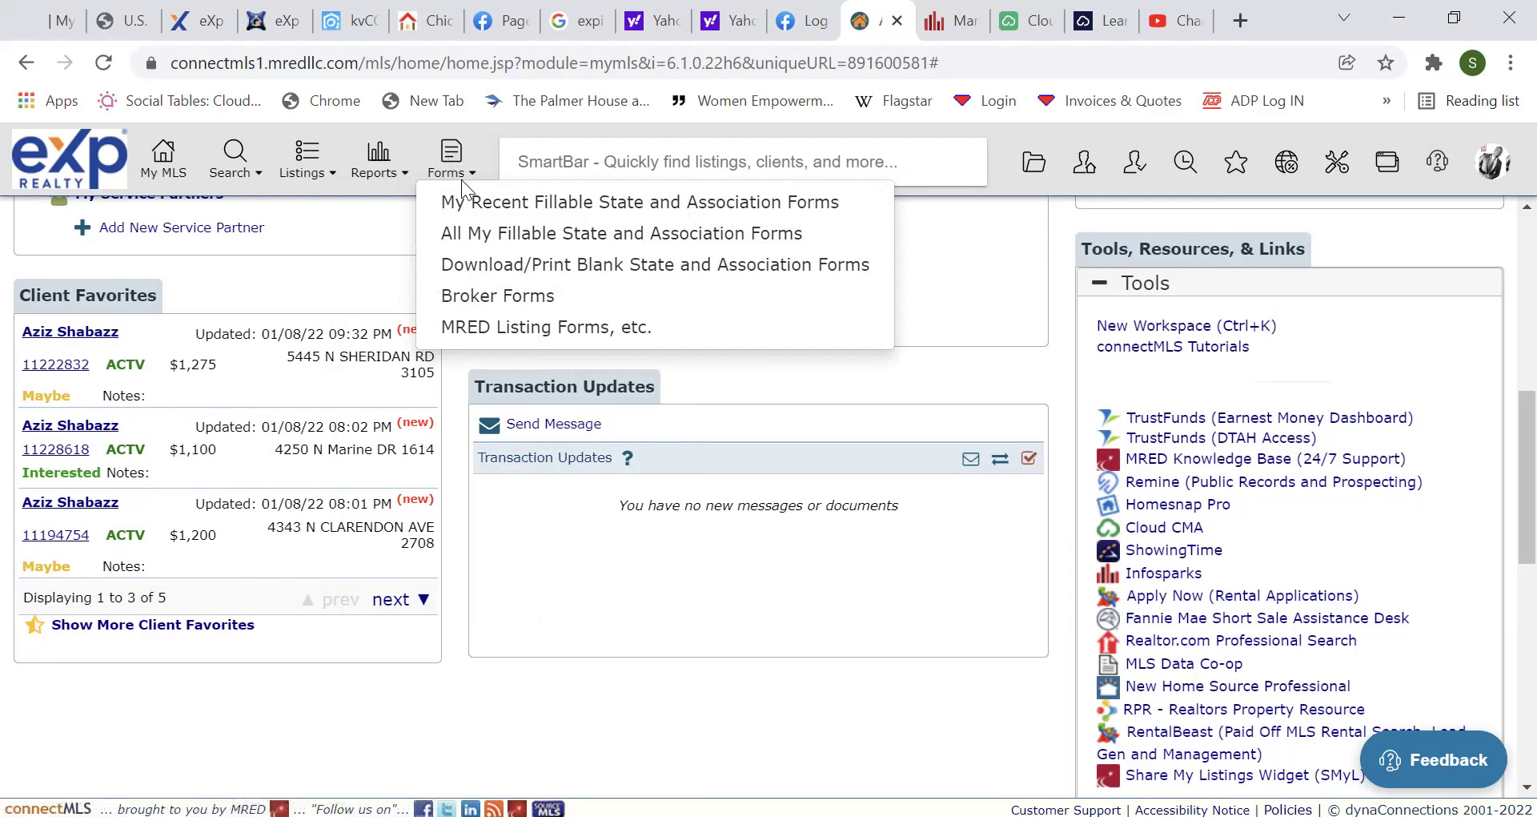
{"action": "left_click", "coordinate": [519, 234]}
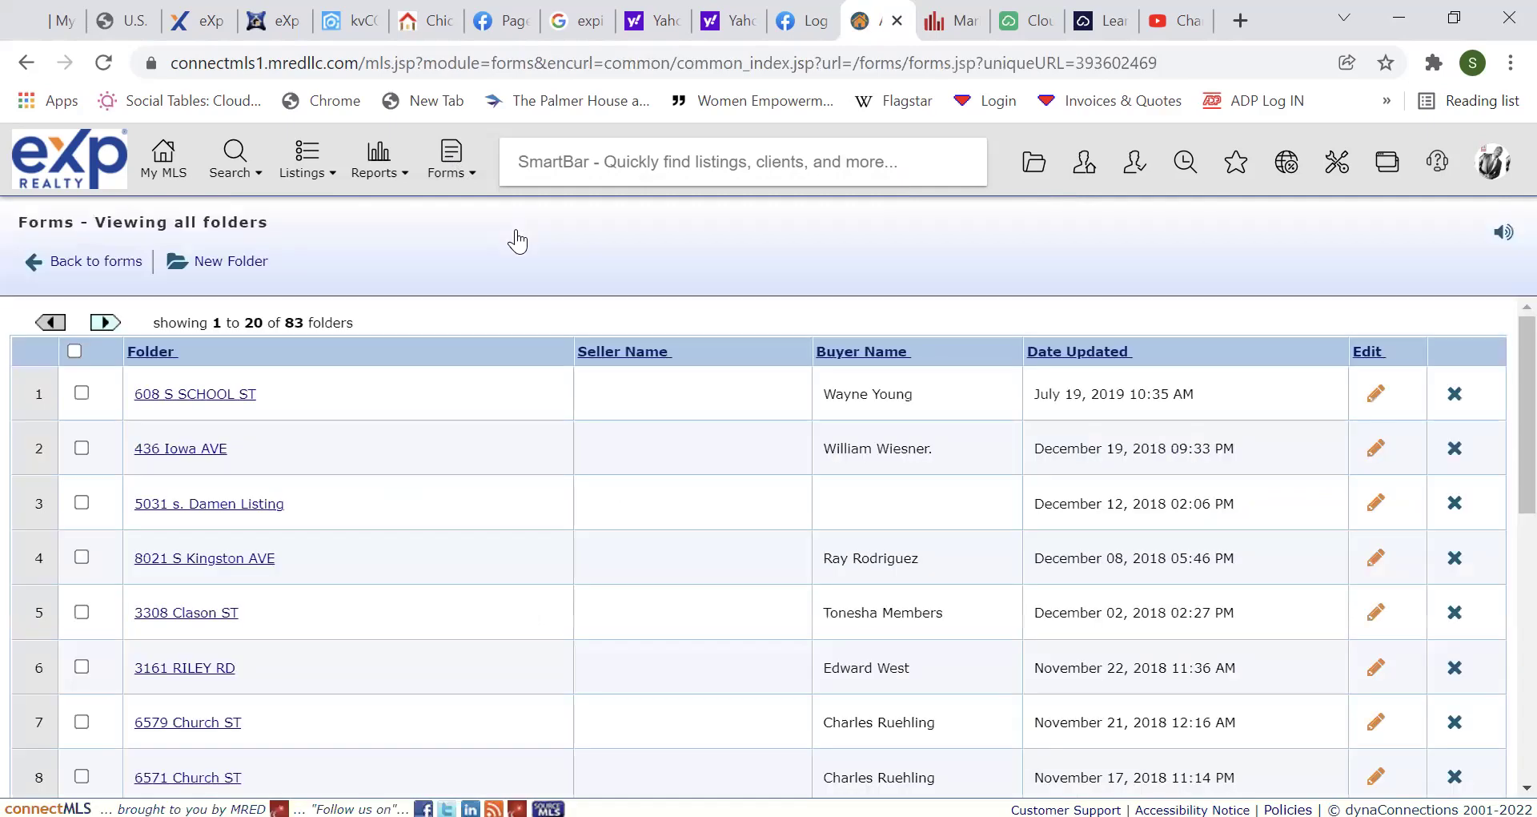
{"action": "left_click", "coordinate": [458, 170]}
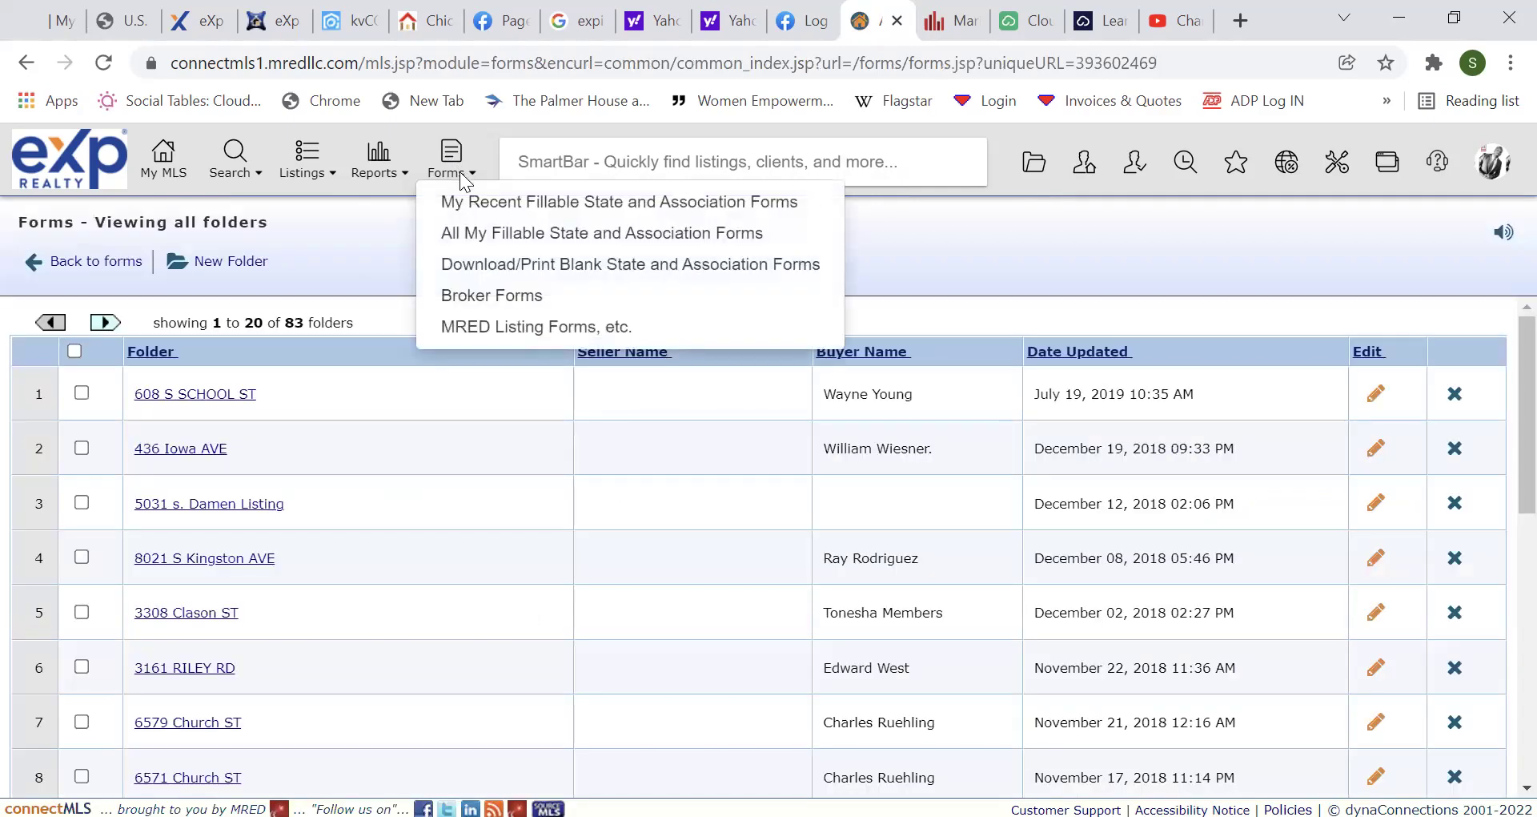
{"action": "left_click", "coordinate": [473, 212]}
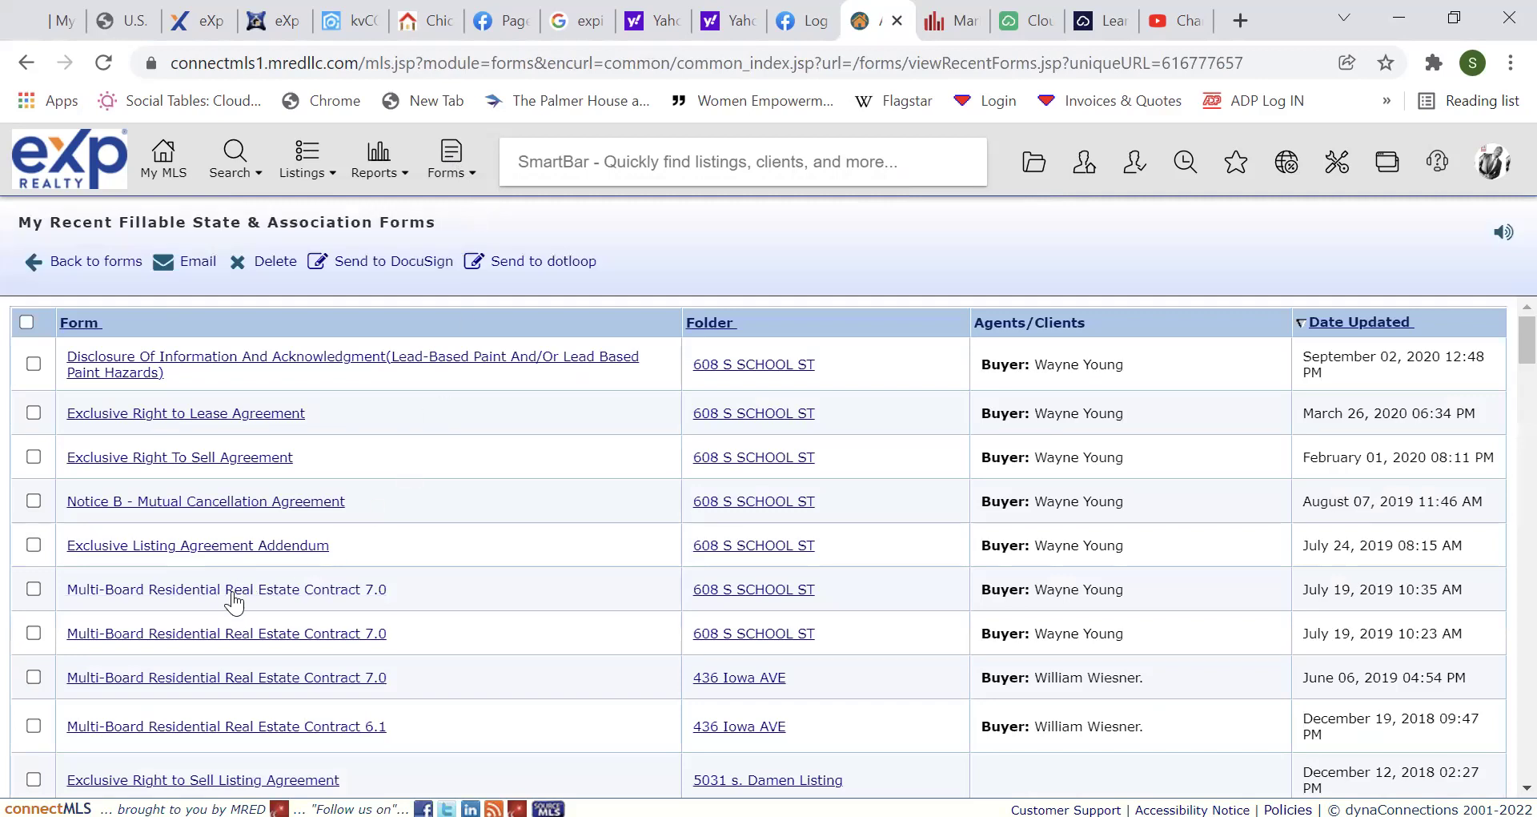
{"action": "left_click", "coordinate": [294, 591]}
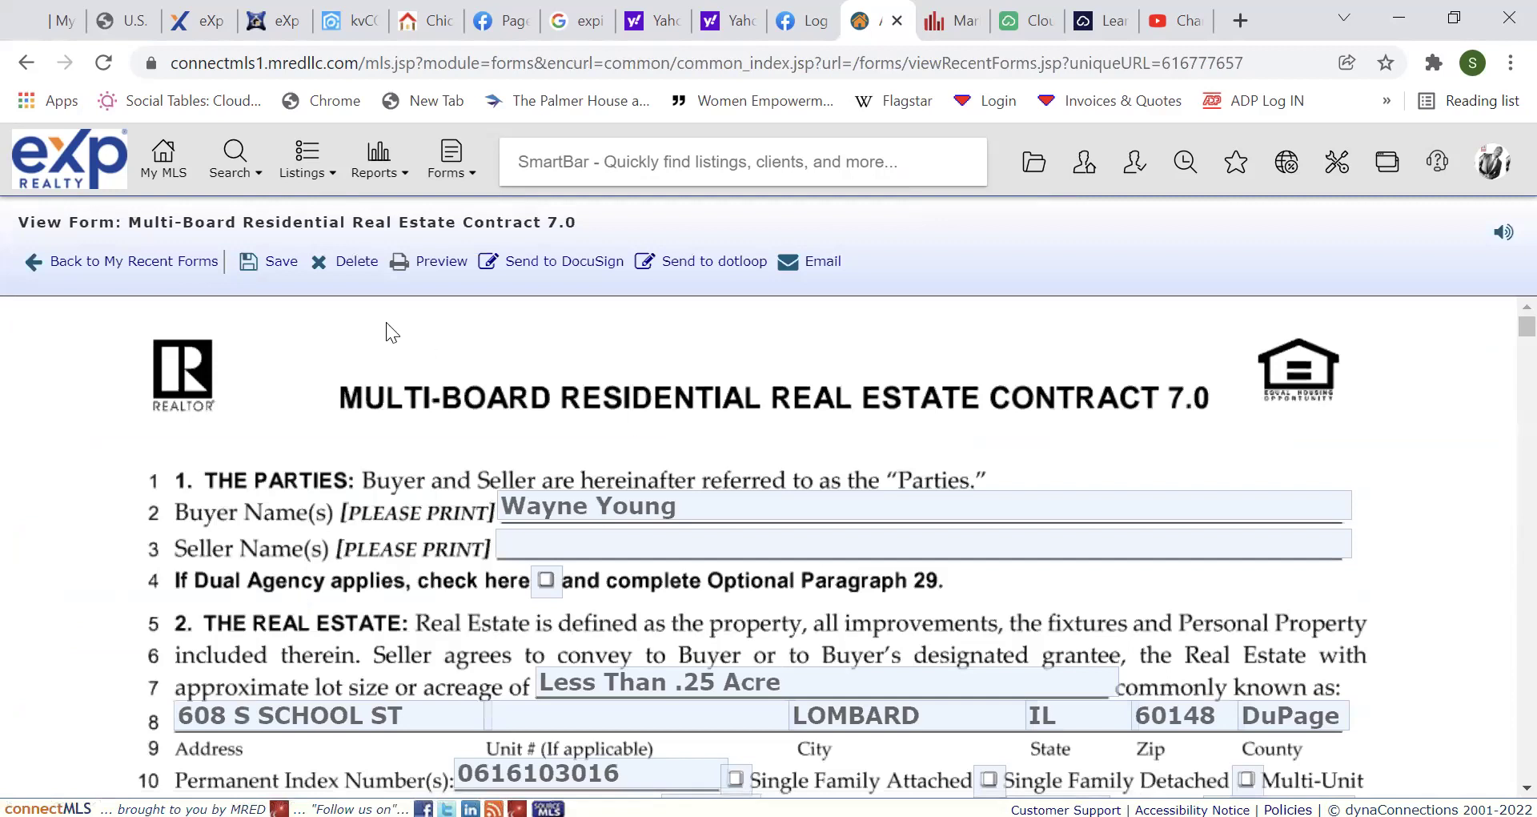
{"action": "left_click", "coordinate": [146, 259]}
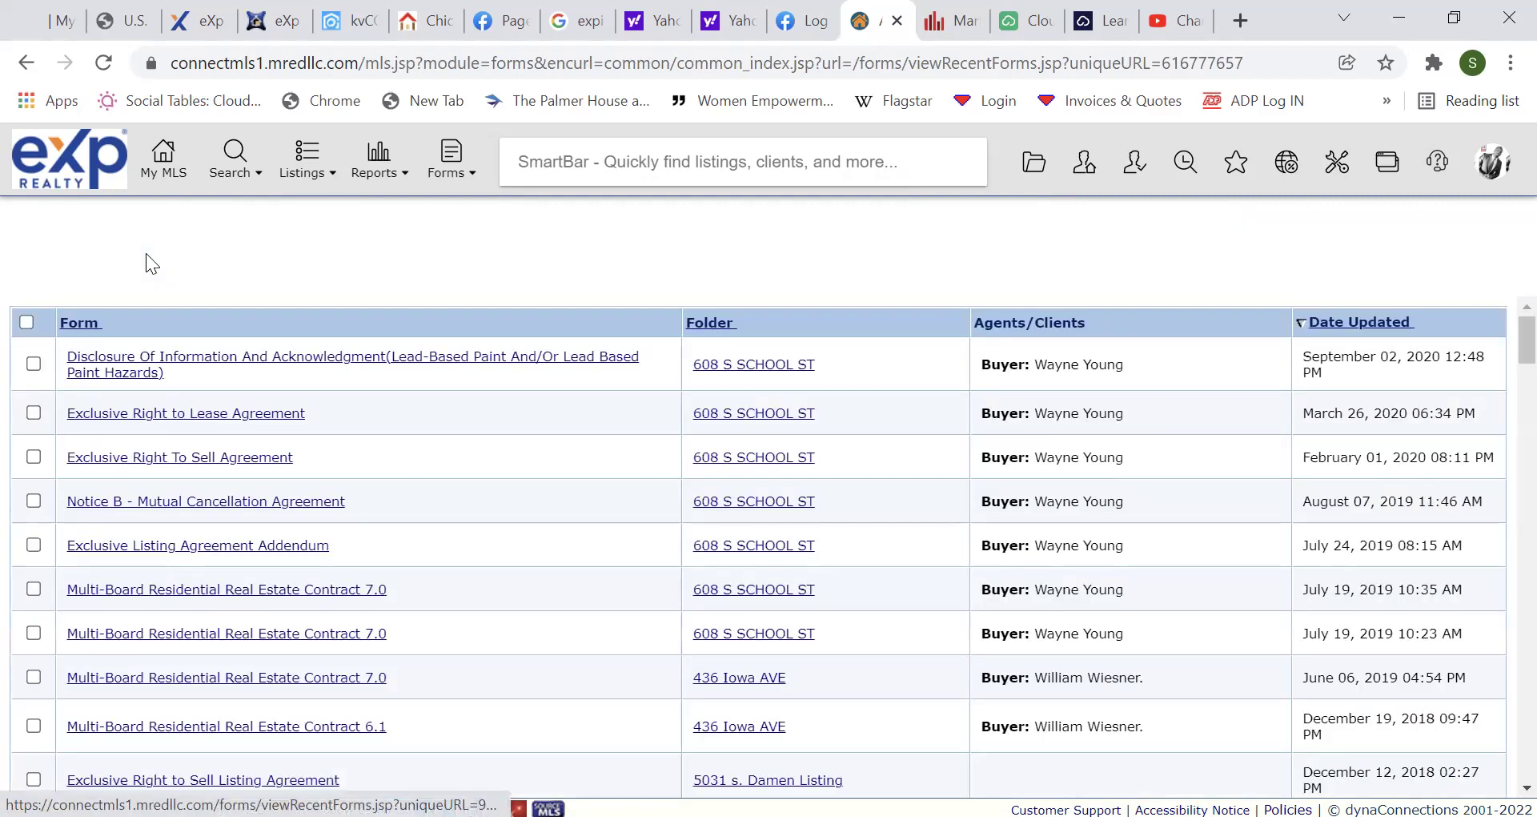
{"action": "left_click", "coordinate": [168, 161]}
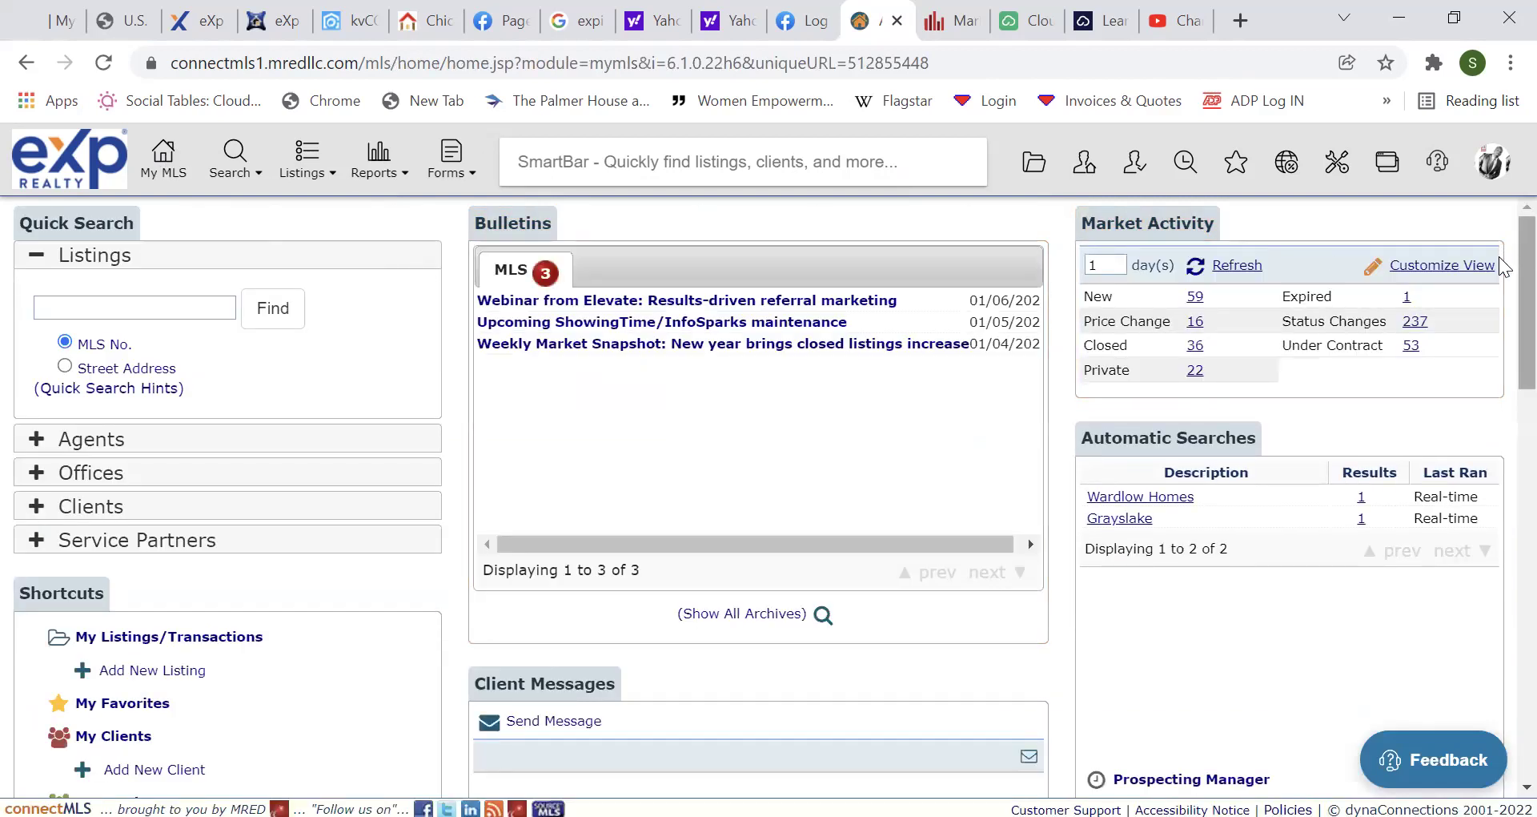
{"action": "scroll", "coordinate": [1502, 268], "scroll_direction": "down", "scroll_amount": 3}
{"action": "scroll", "coordinate": [1502, 268], "scroll_direction": "up", "scroll_amount": 3}
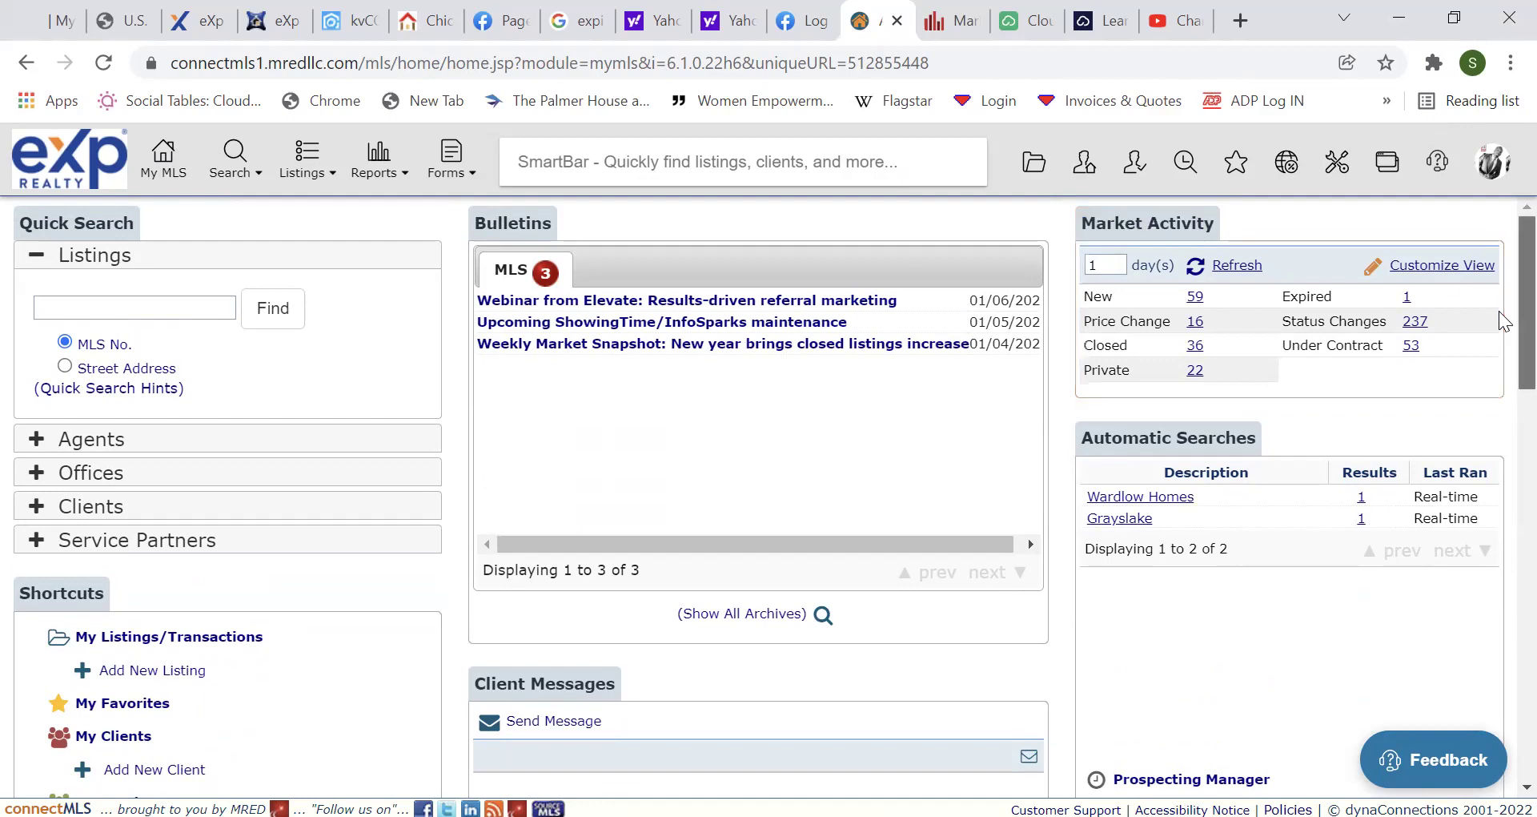
{"action": "scroll", "coordinate": [1499, 445], "scroll_direction": "down", "scroll_amount": 5}
{"action": "scroll", "coordinate": [1499, 445], "scroll_direction": "down", "scroll_amount": 7}
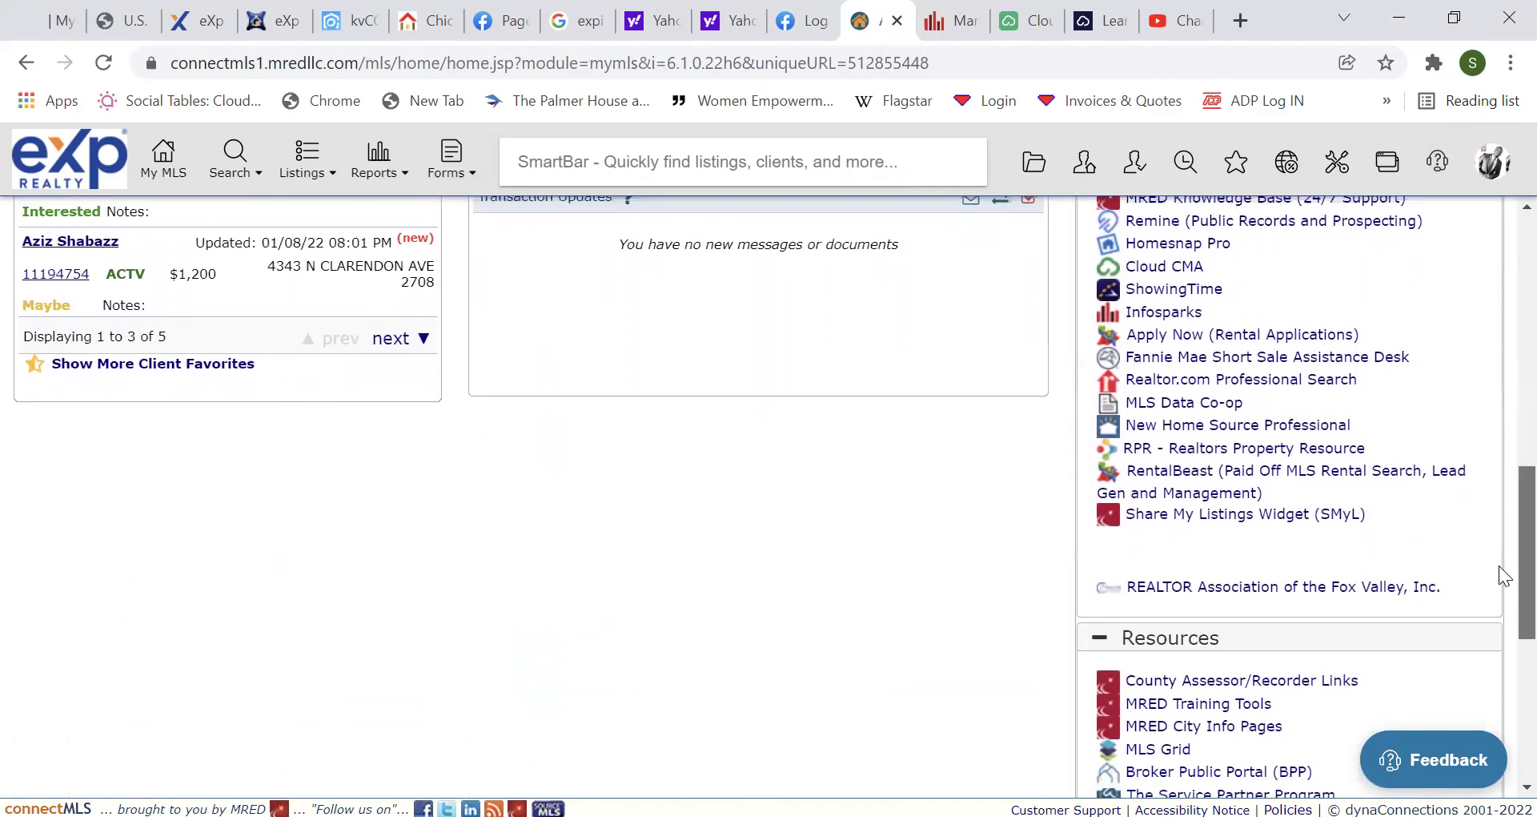
{"action": "scroll", "coordinate": [1499, 610], "scroll_direction": "down", "scroll_amount": 4}
{"action": "scroll", "coordinate": [1499, 638], "scroll_direction": "up", "scroll_amount": 10}
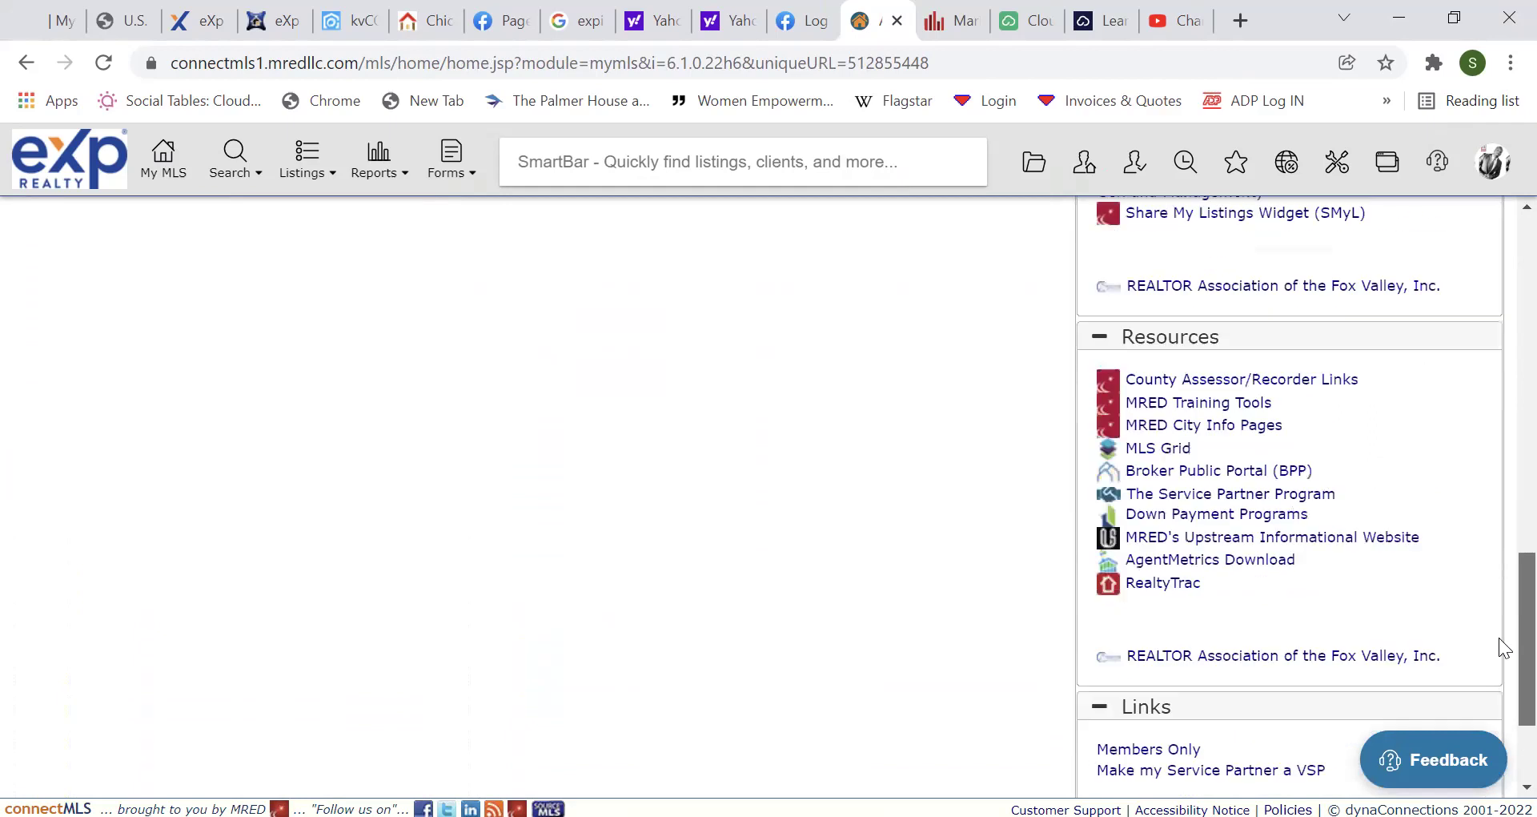
{"action": "scroll", "coordinate": [1499, 481], "scroll_direction": "down", "scroll_amount": 3}
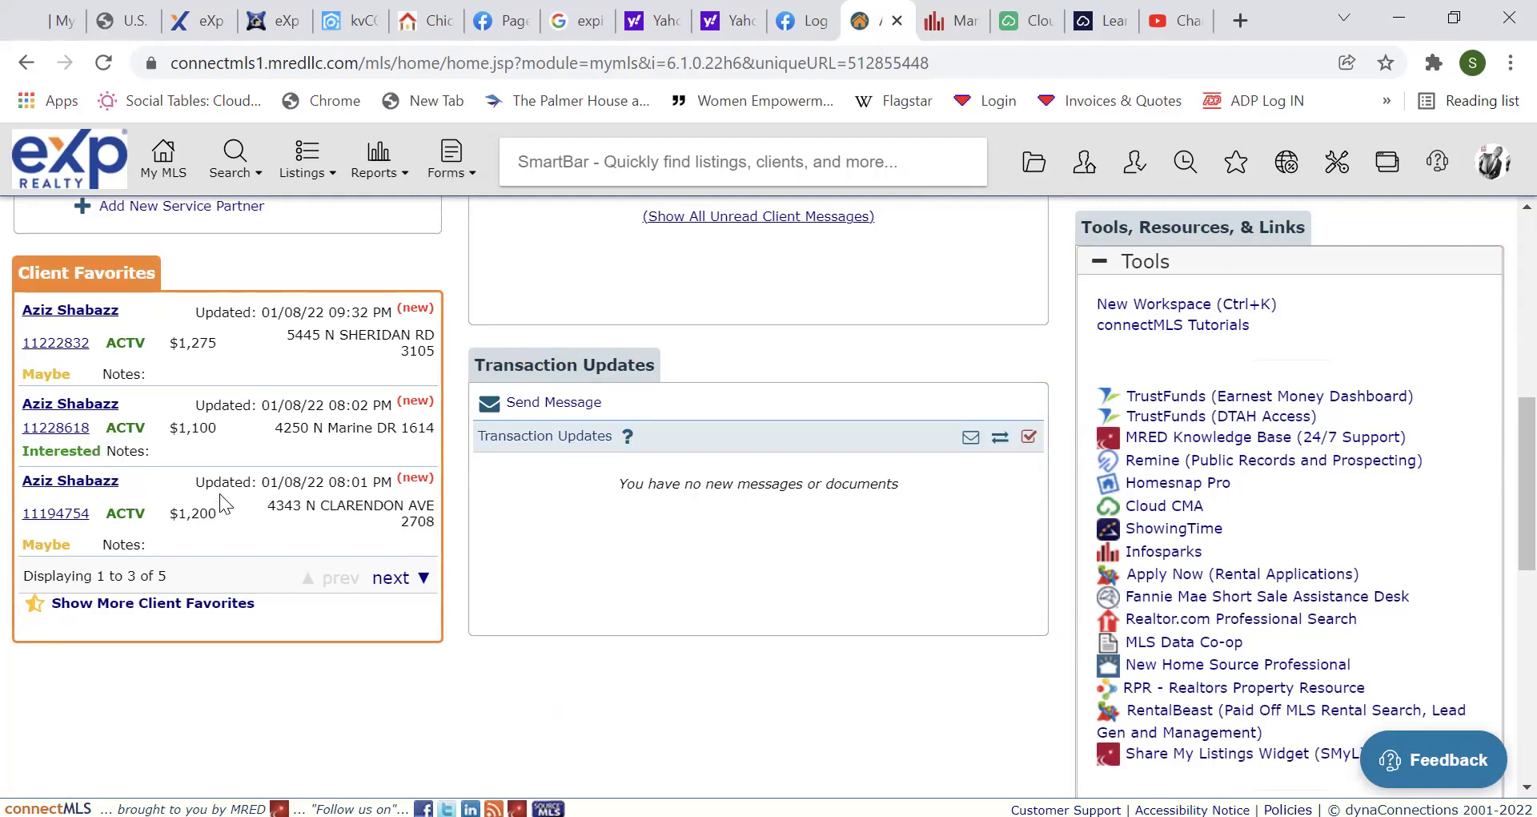
Check favorited listing 11222832's printable view, then open the favoriting client's dashboard.
{"action": "left_click", "coordinate": [72, 344]}
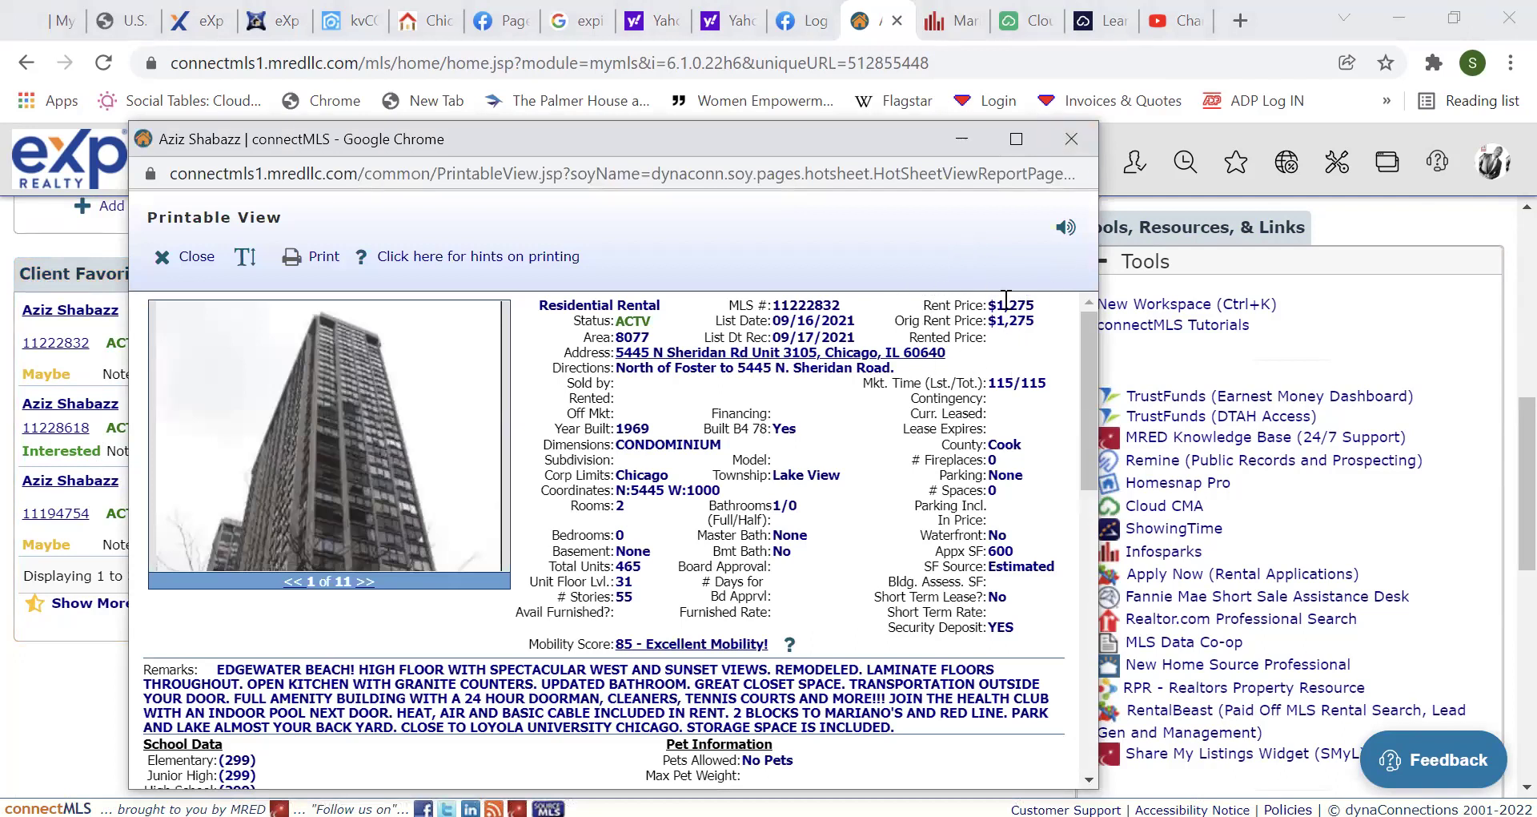
{"action": "left_click", "coordinate": [1071, 139]}
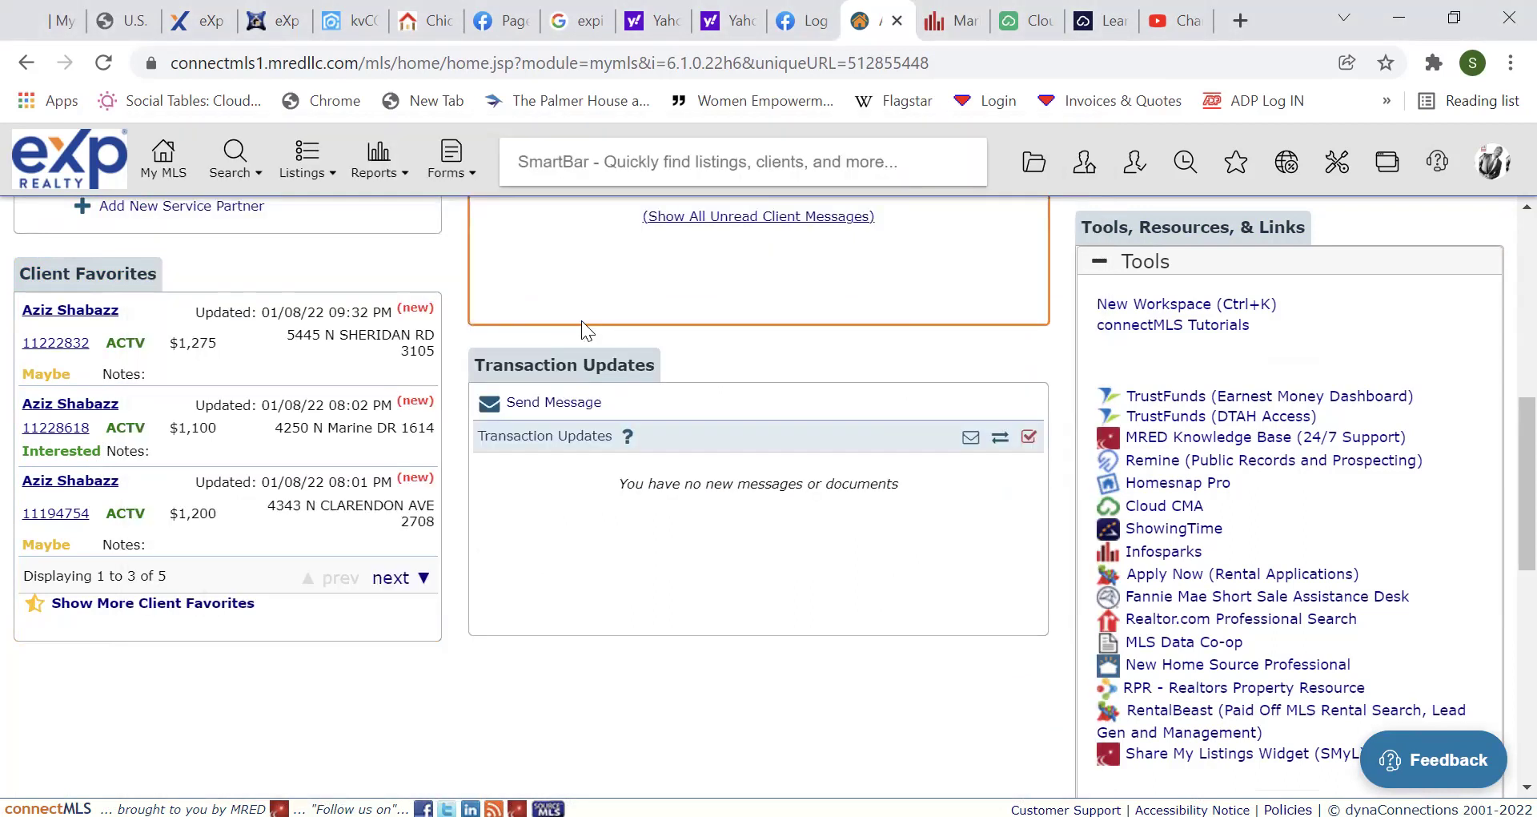
{"action": "left_click", "coordinate": [80, 317]}
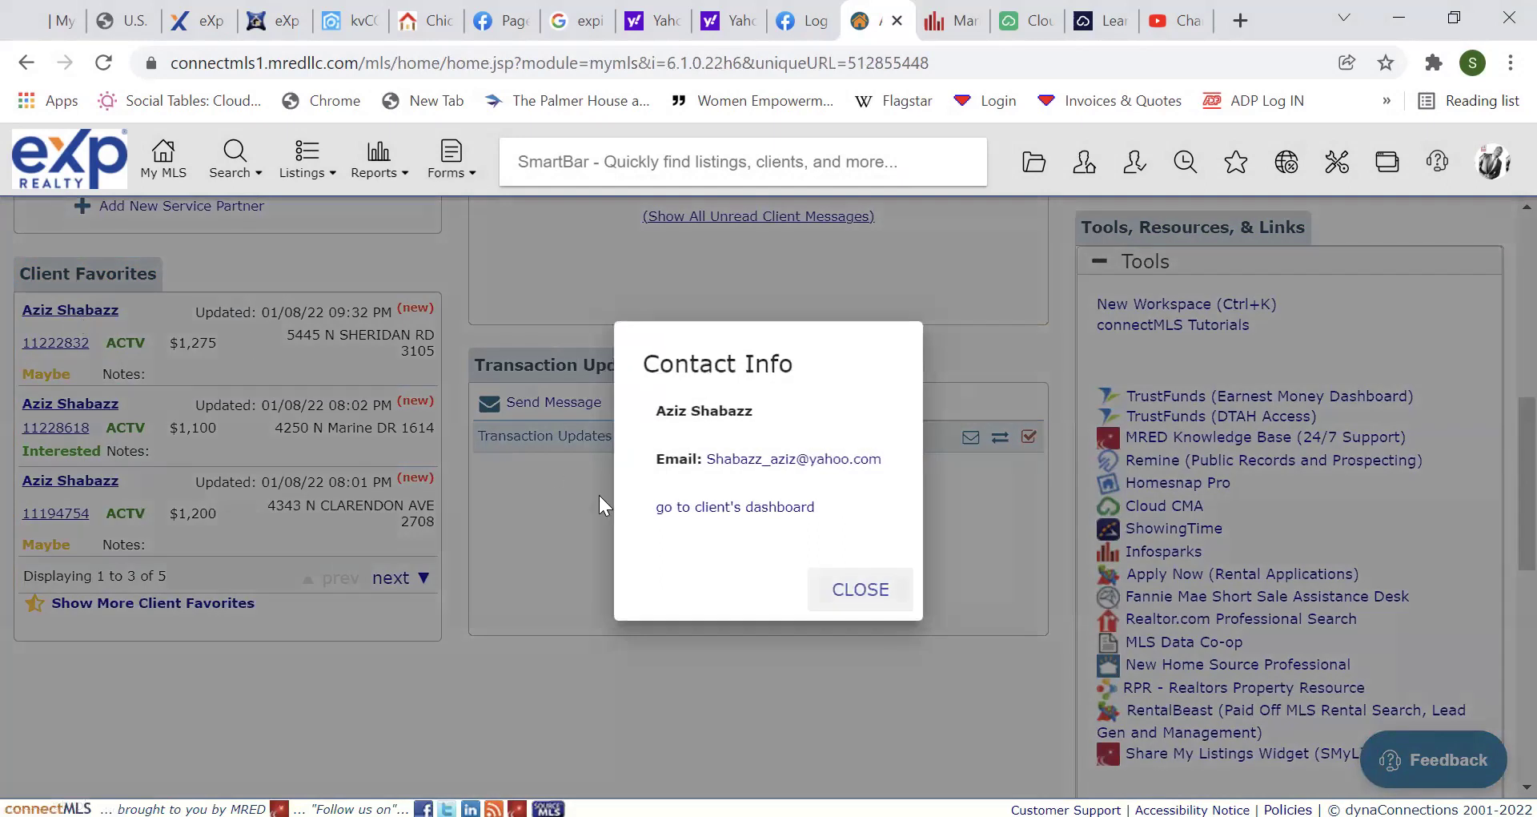
{"action": "left_click", "coordinate": [673, 513]}
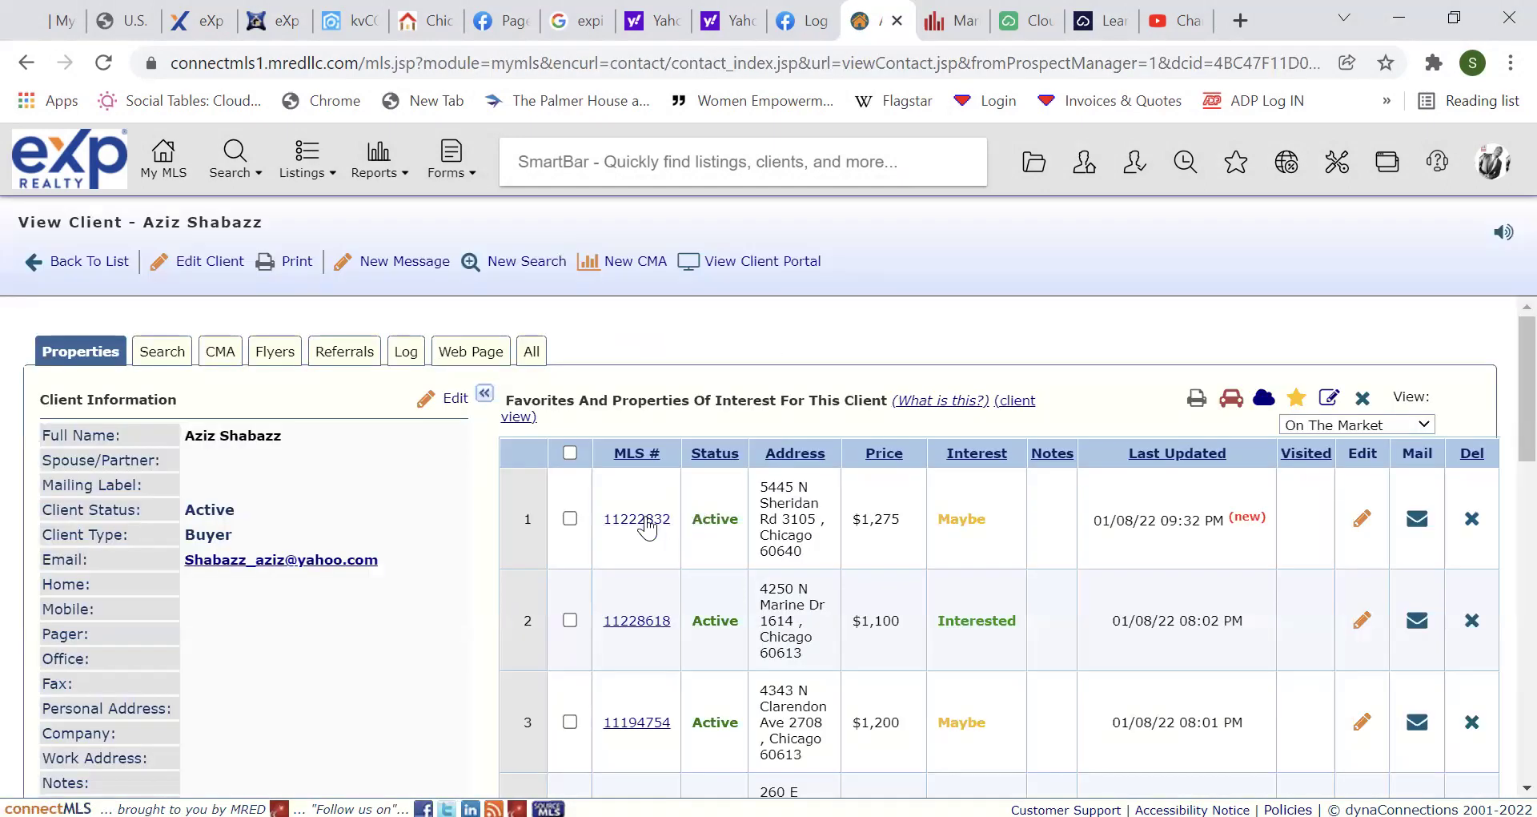
Open listing 11222832's full printable view and its more-information links.
{"action": "left_click", "coordinate": [640, 518]}
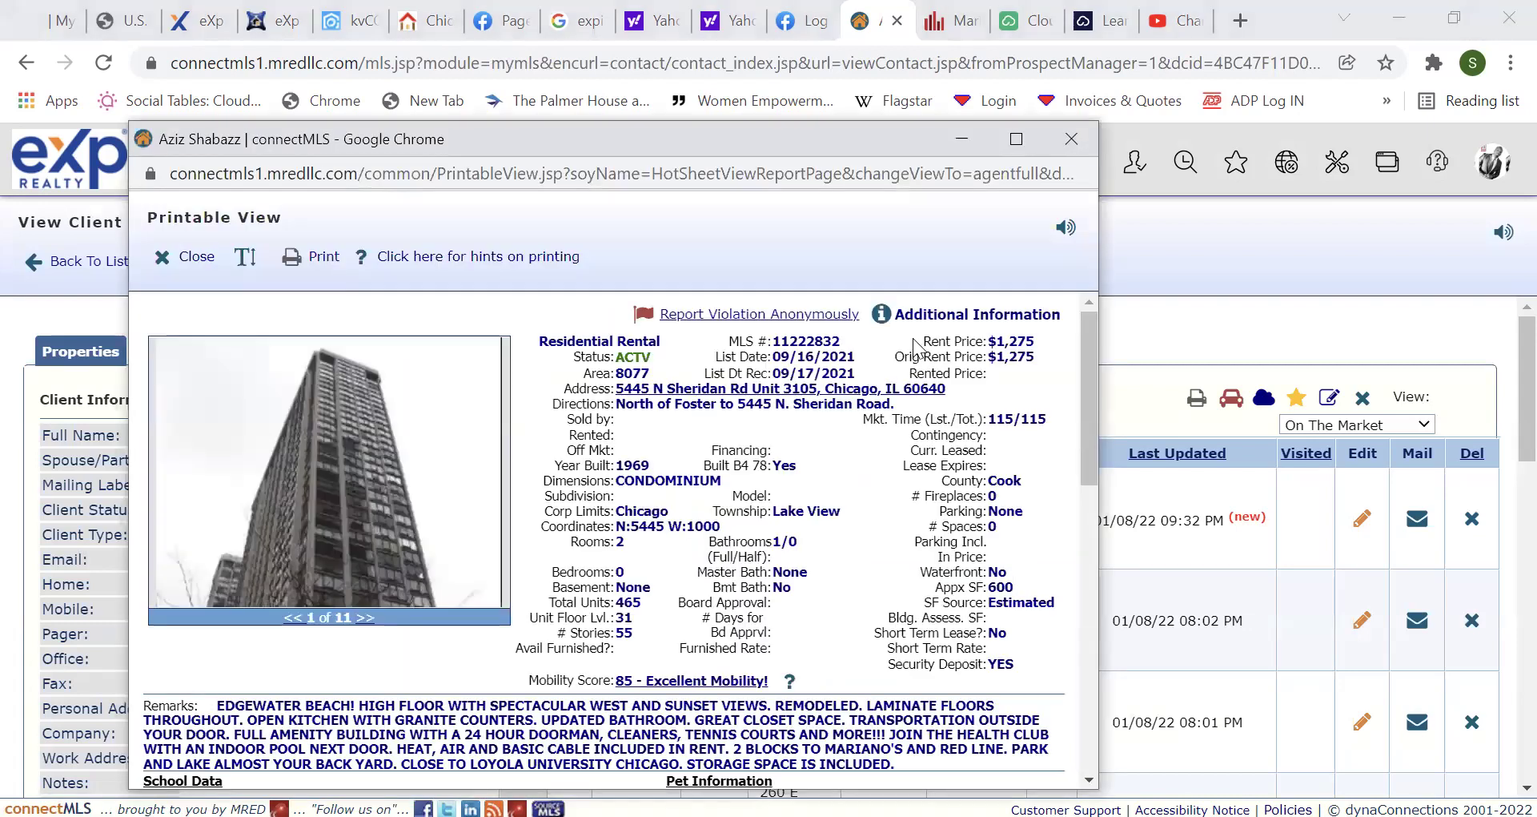
{"action": "left_click", "coordinate": [923, 320]}
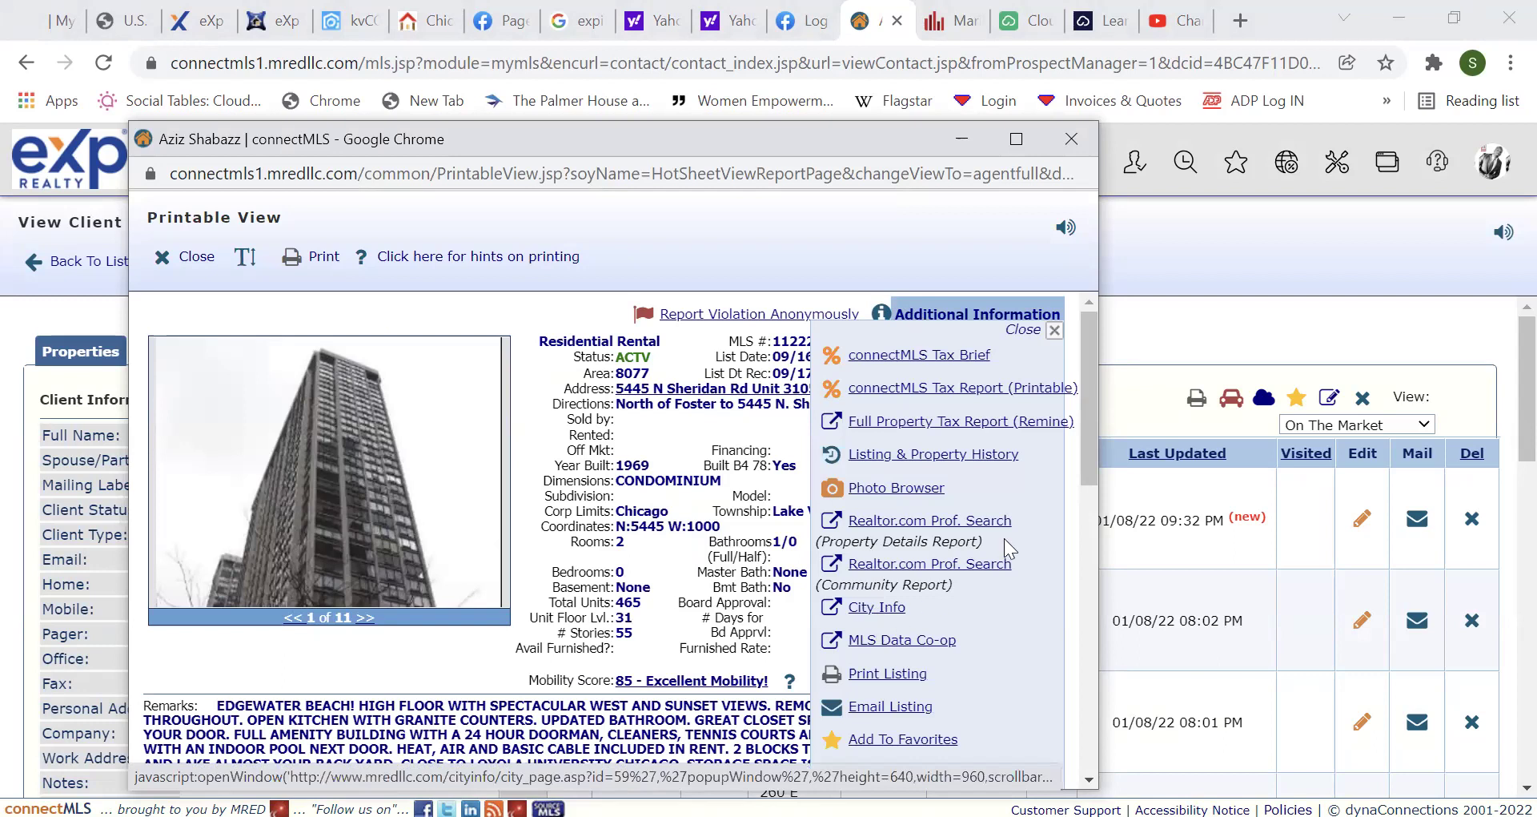
{"action": "left_click_drag", "start_coordinate": [1097, 412], "coordinate": [1085, 282]}
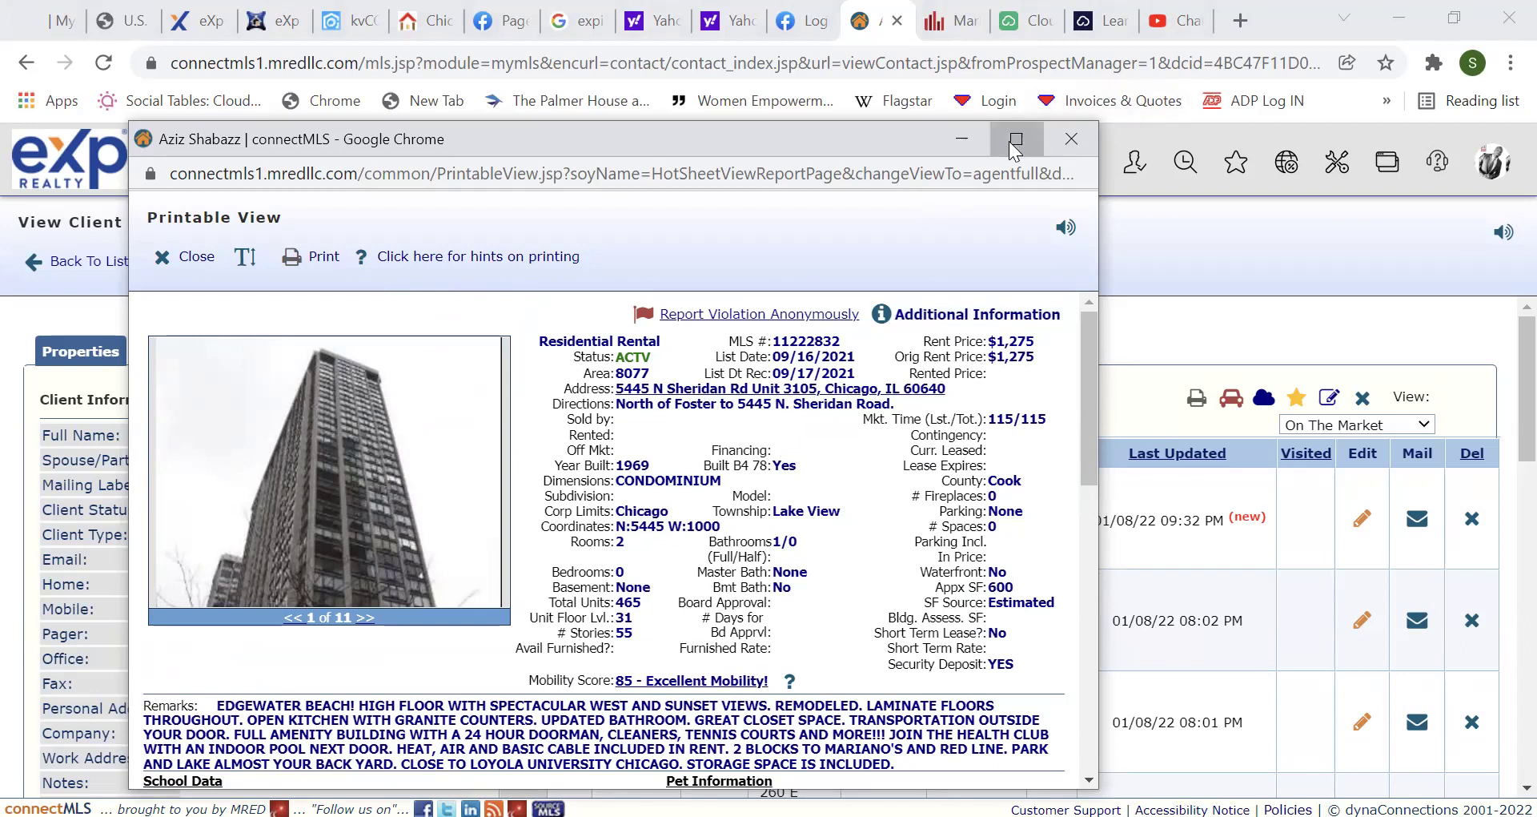
Maximize the 1 Year Lease studio condo details, scroll to the end, and close them.
{"action": "left_click", "coordinate": [1016, 139]}
{"action": "scroll", "coordinate": [988, 336], "scroll_direction": "down", "scroll_amount": 1}
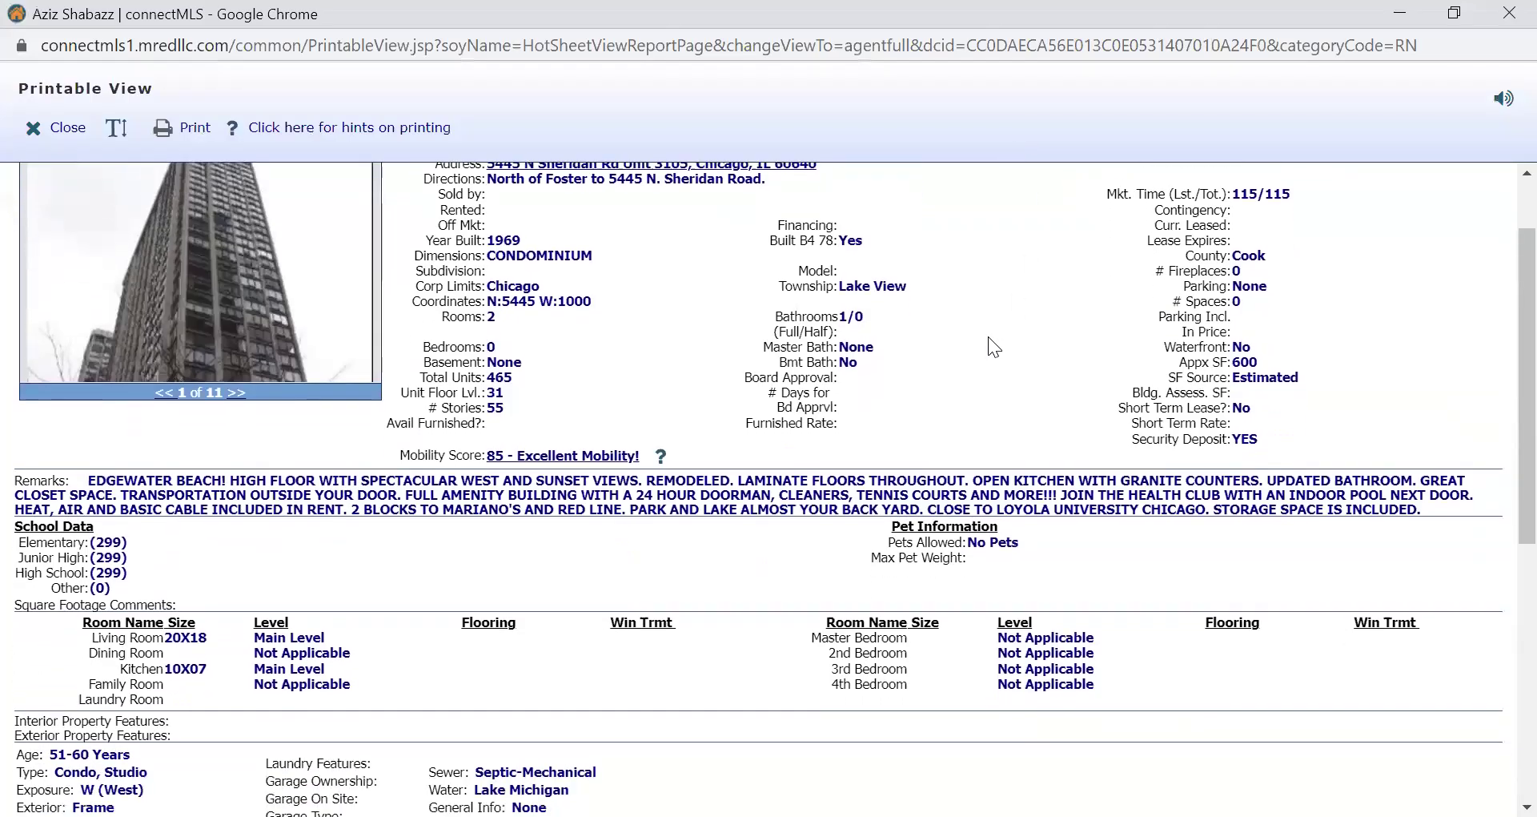
{"action": "scroll", "coordinate": [988, 337], "scroll_direction": "down", "scroll_amount": 5}
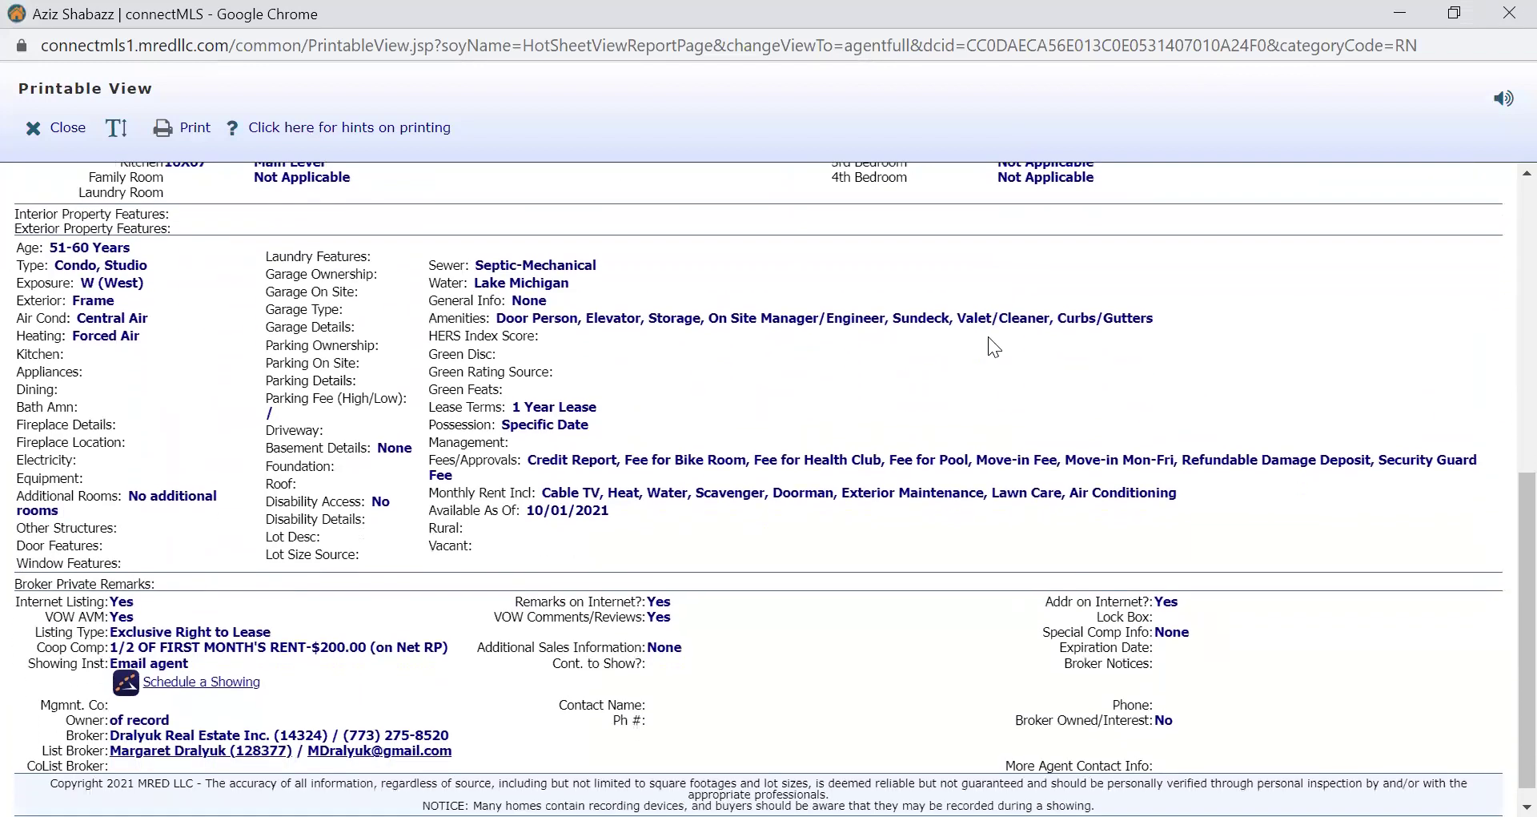
{"action": "scroll", "coordinate": [988, 347], "scroll_direction": "down", "scroll_amount": 1}
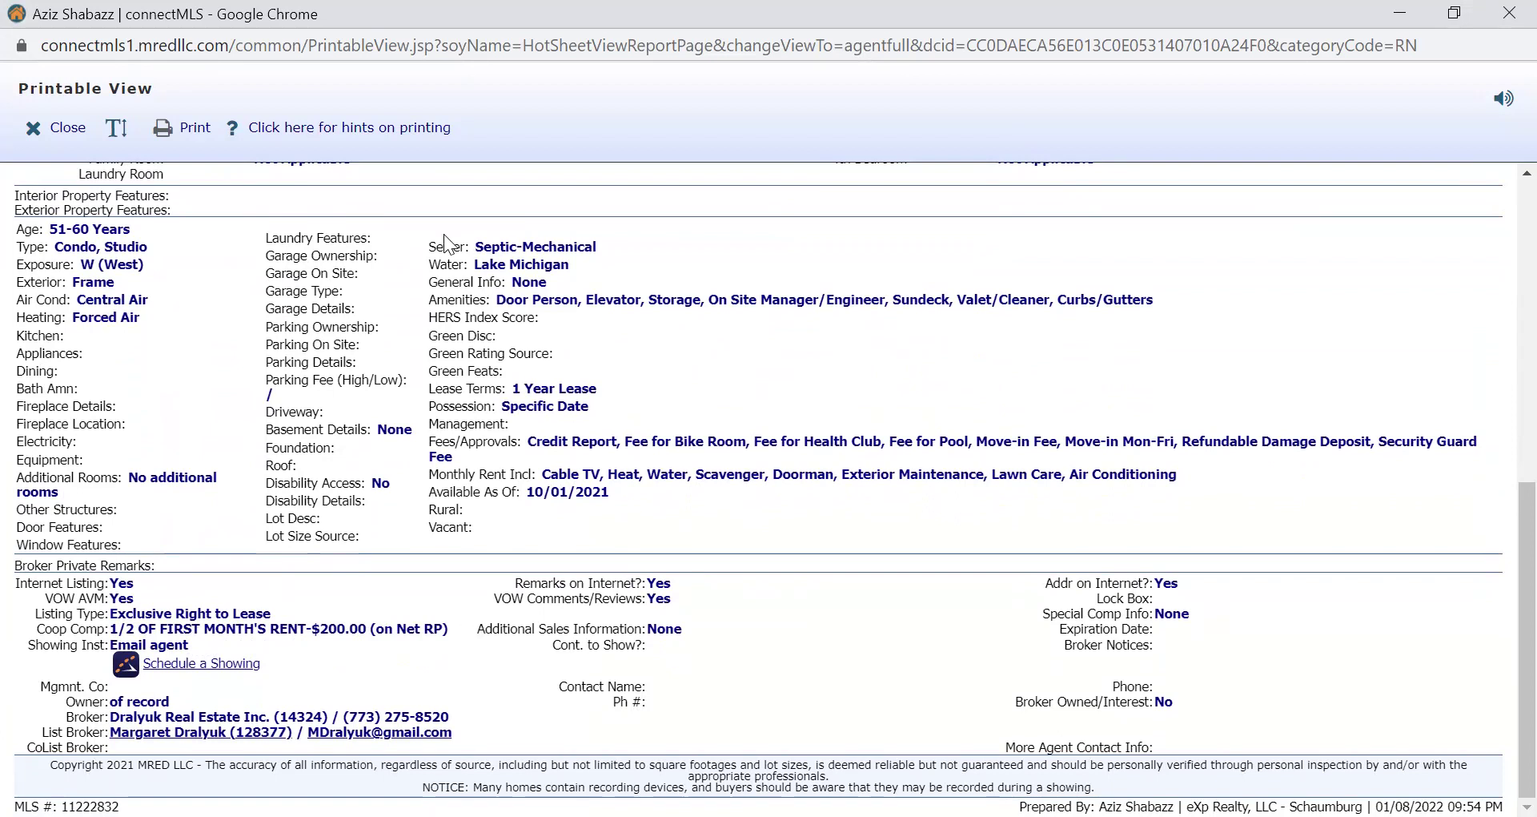
{"action": "left_click", "coordinate": [57, 129]}
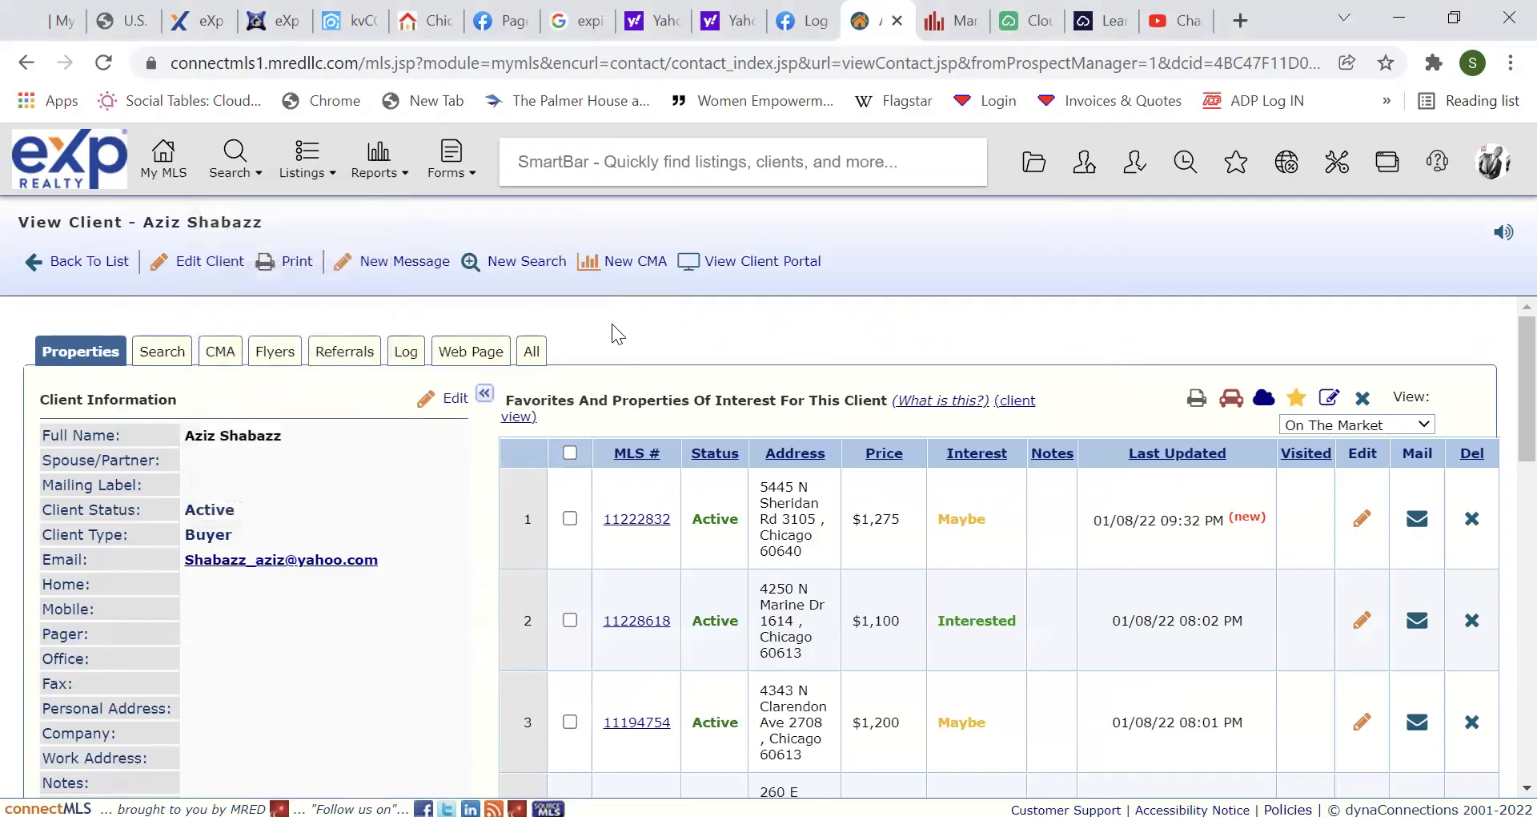
{"action": "scroll", "coordinate": [757, 358], "scroll_direction": "down", "scroll_amount": 3}
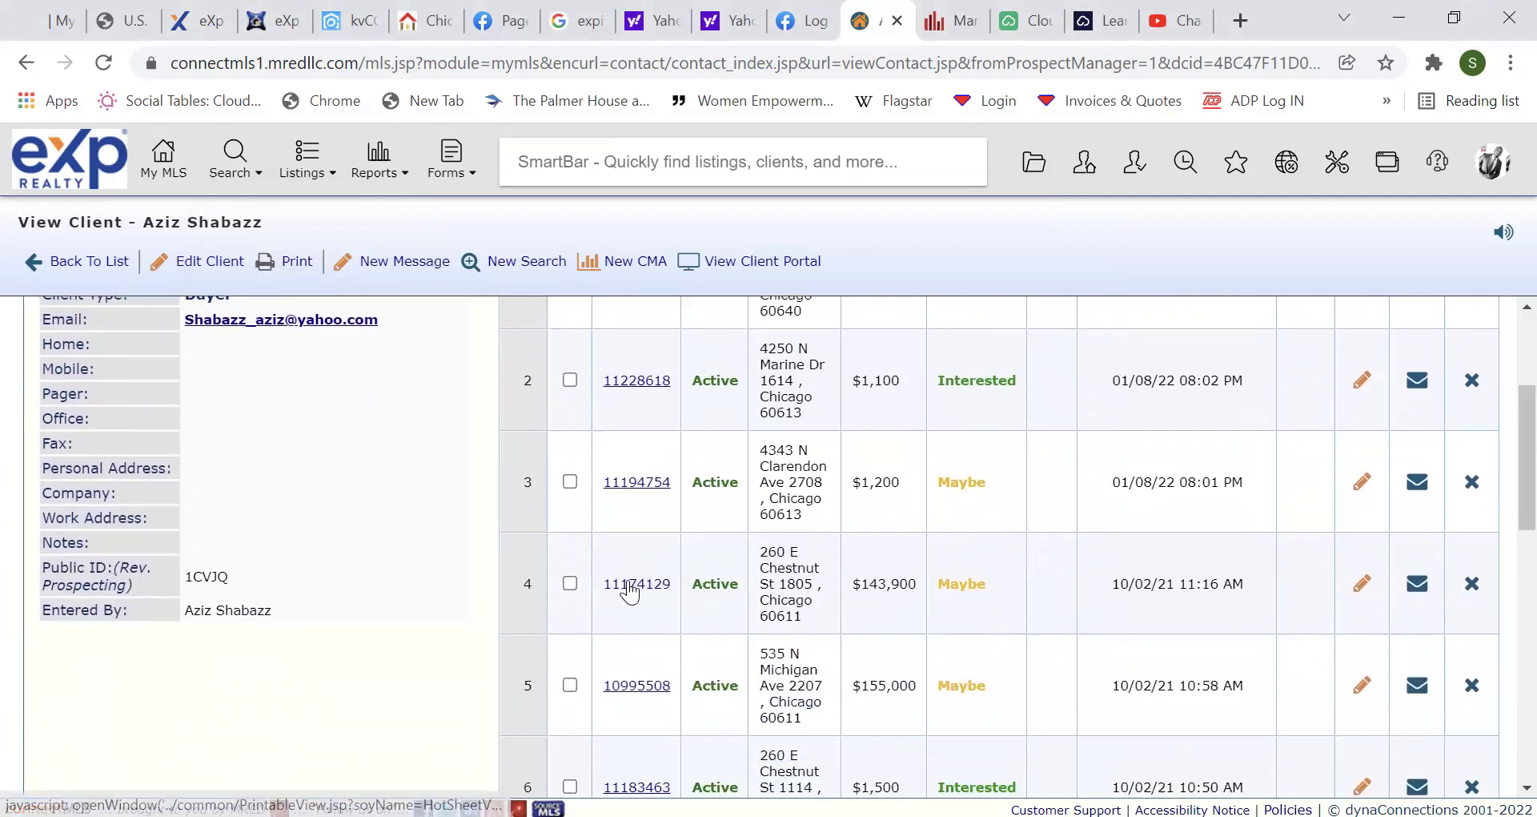
{"action": "left_click", "coordinate": [628, 583]}
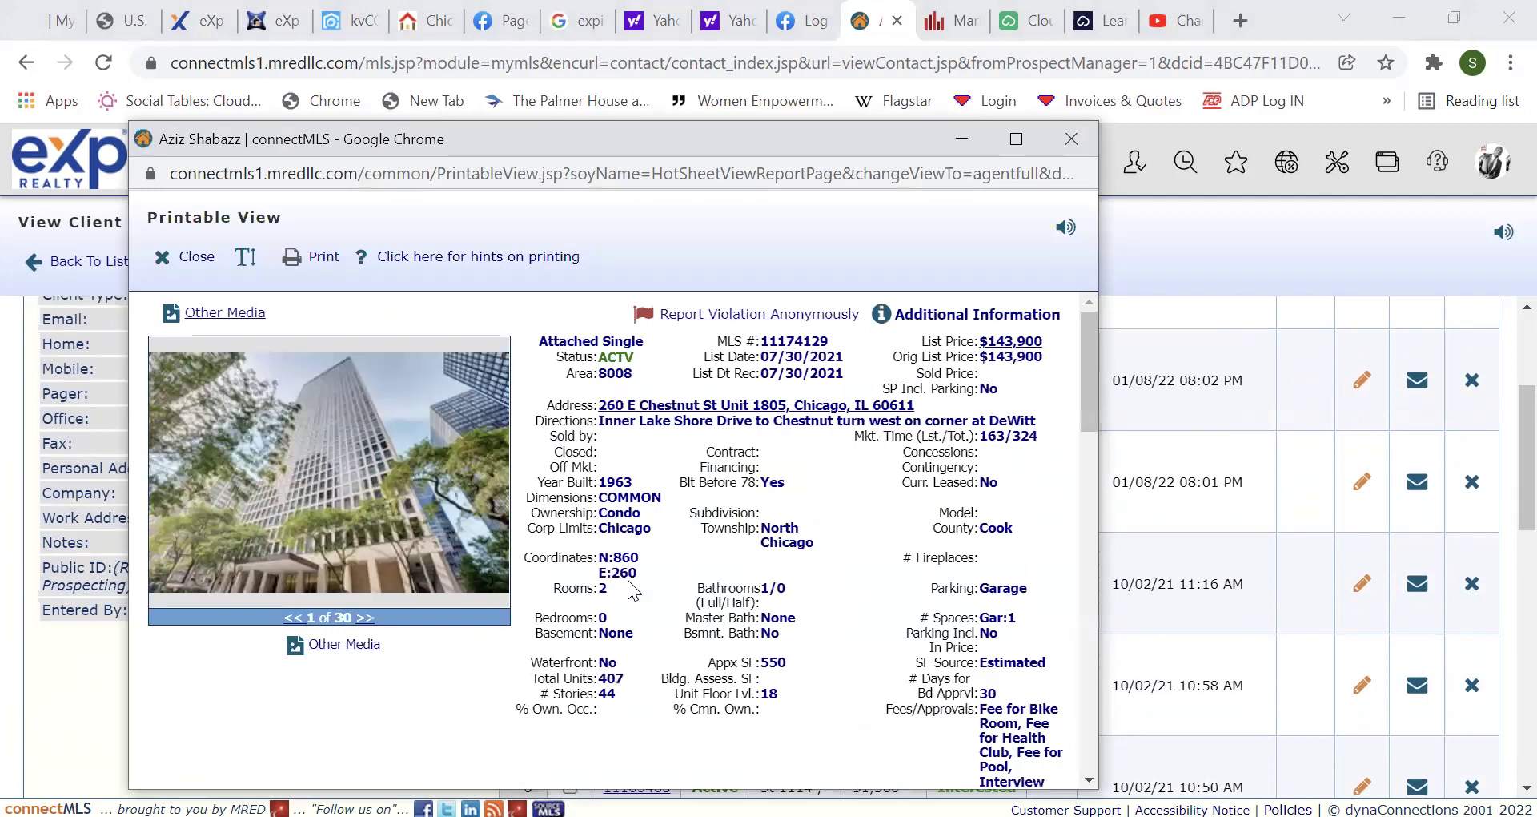
{"action": "scroll", "coordinate": [839, 524], "scroll_direction": "down", "scroll_amount": 3}
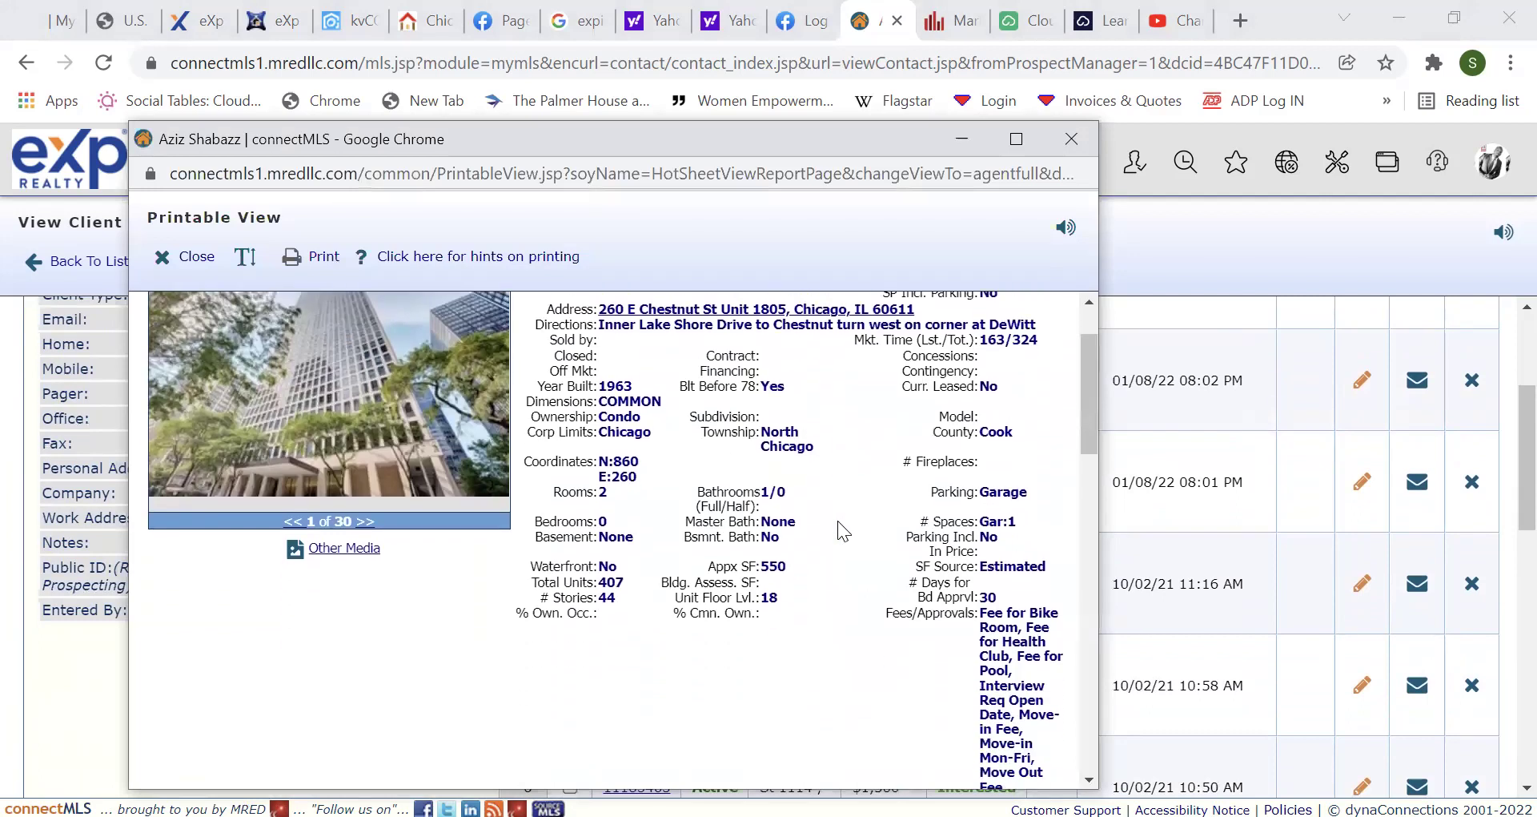
{"action": "scroll", "coordinate": [838, 520], "scroll_direction": "up", "scroll_amount": 1}
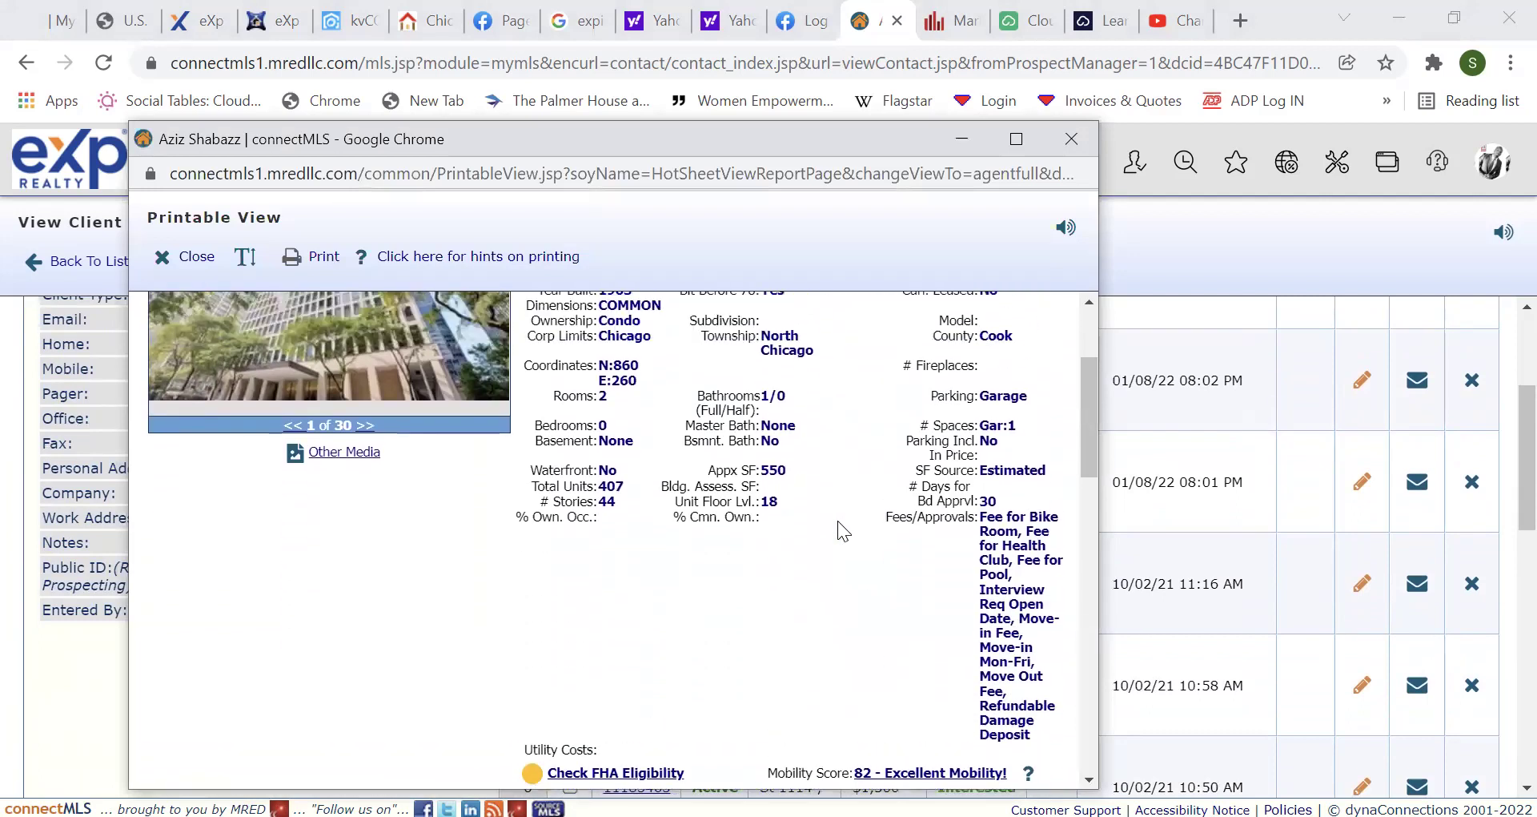
{"action": "left_click", "coordinate": [1016, 139]}
{"action": "scroll", "coordinate": [625, 424], "scroll_direction": "down", "scroll_amount": 8}
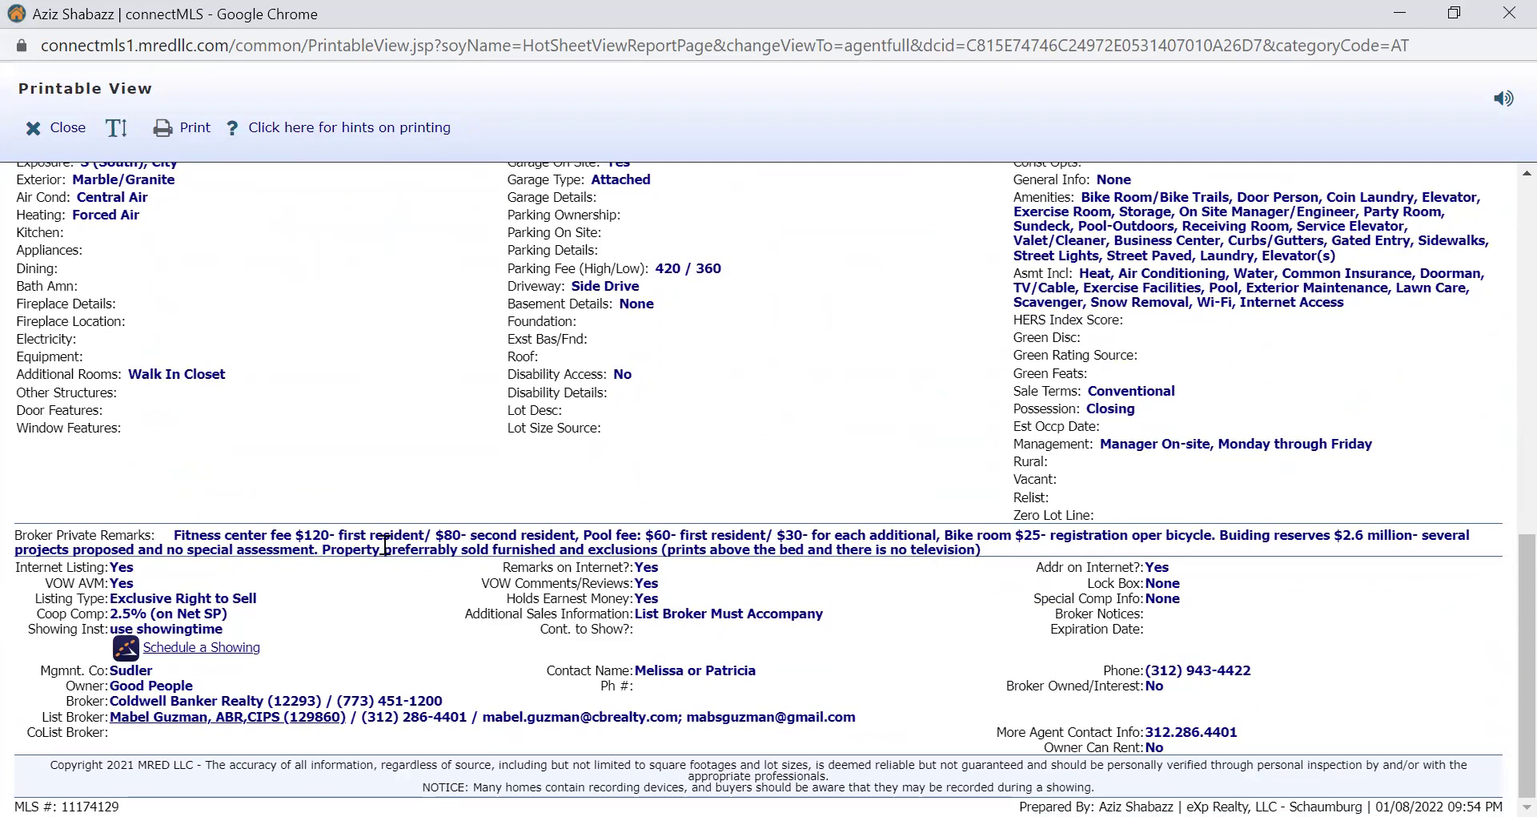
{"action": "scroll", "coordinate": [385, 544], "scroll_direction": "up", "scroll_amount": 4}
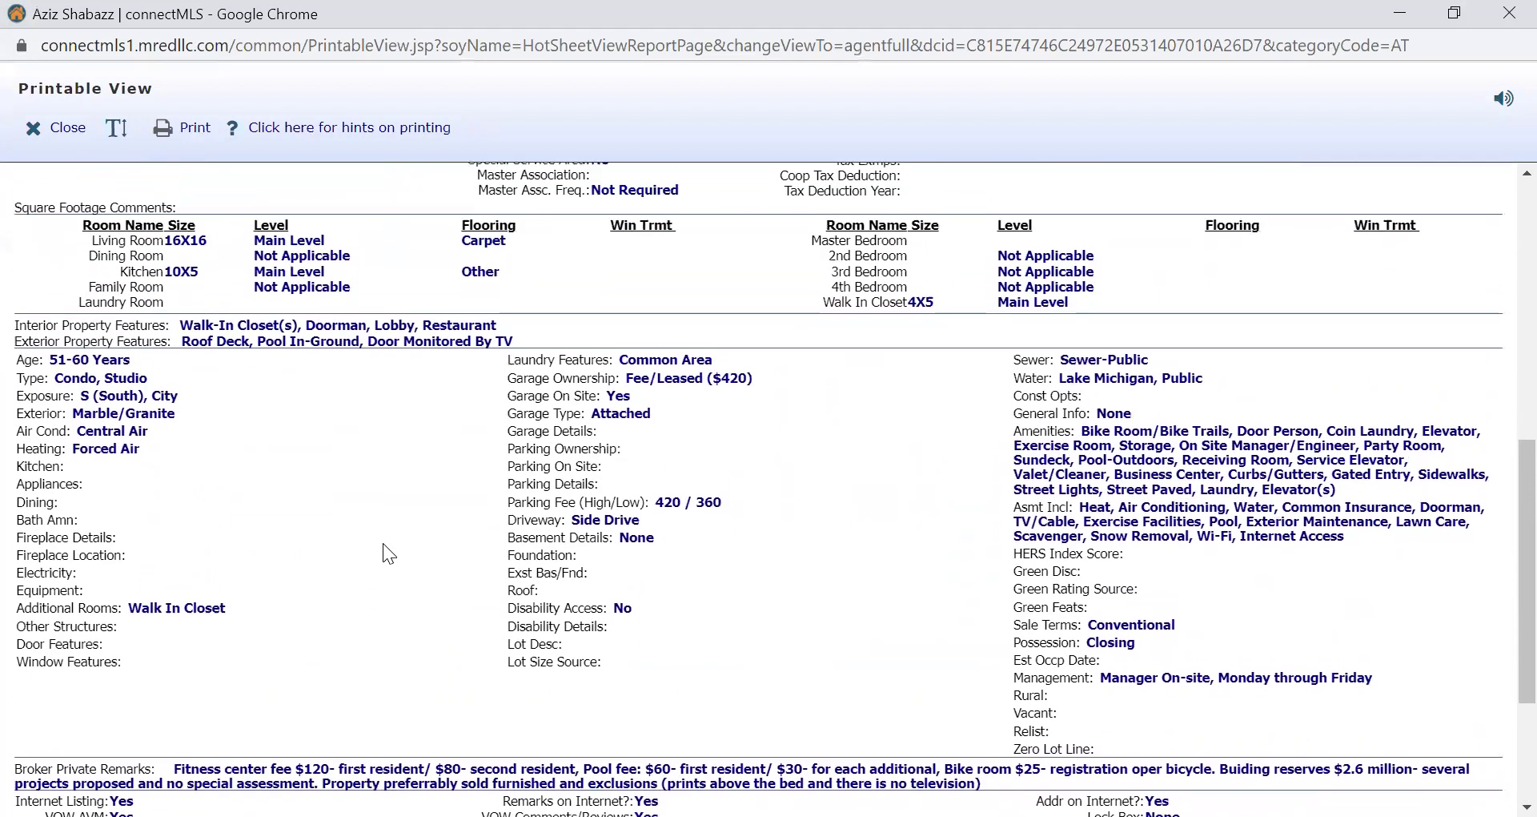
{"action": "scroll", "coordinate": [383, 543], "scroll_direction": "up", "scroll_amount": 6}
{"action": "scroll", "coordinate": [382, 543], "scroll_direction": "down", "scroll_amount": 9}
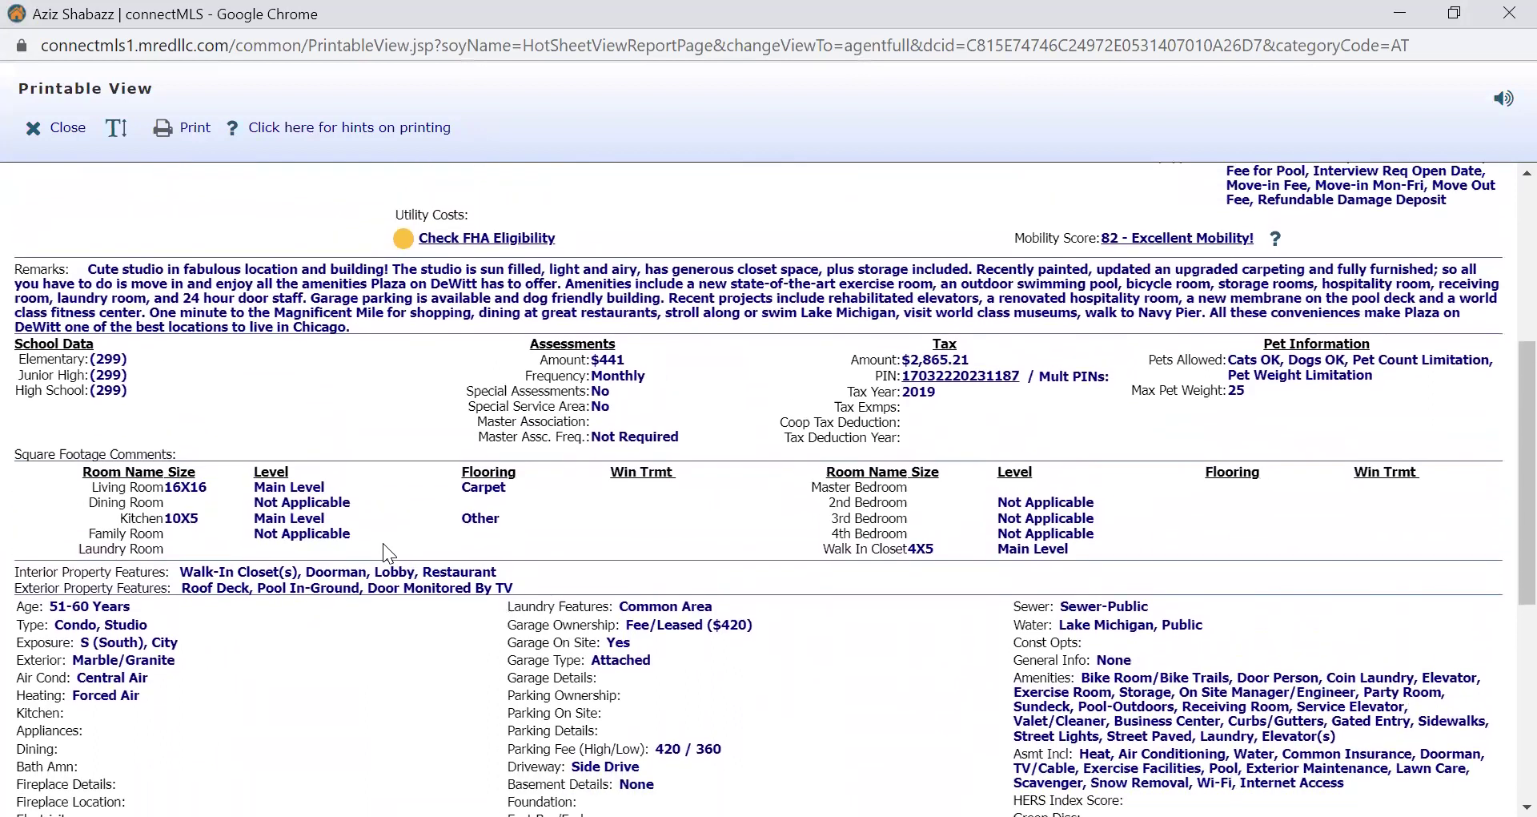
{"action": "scroll", "coordinate": [385, 544], "scroll_direction": "down", "scroll_amount": 1}
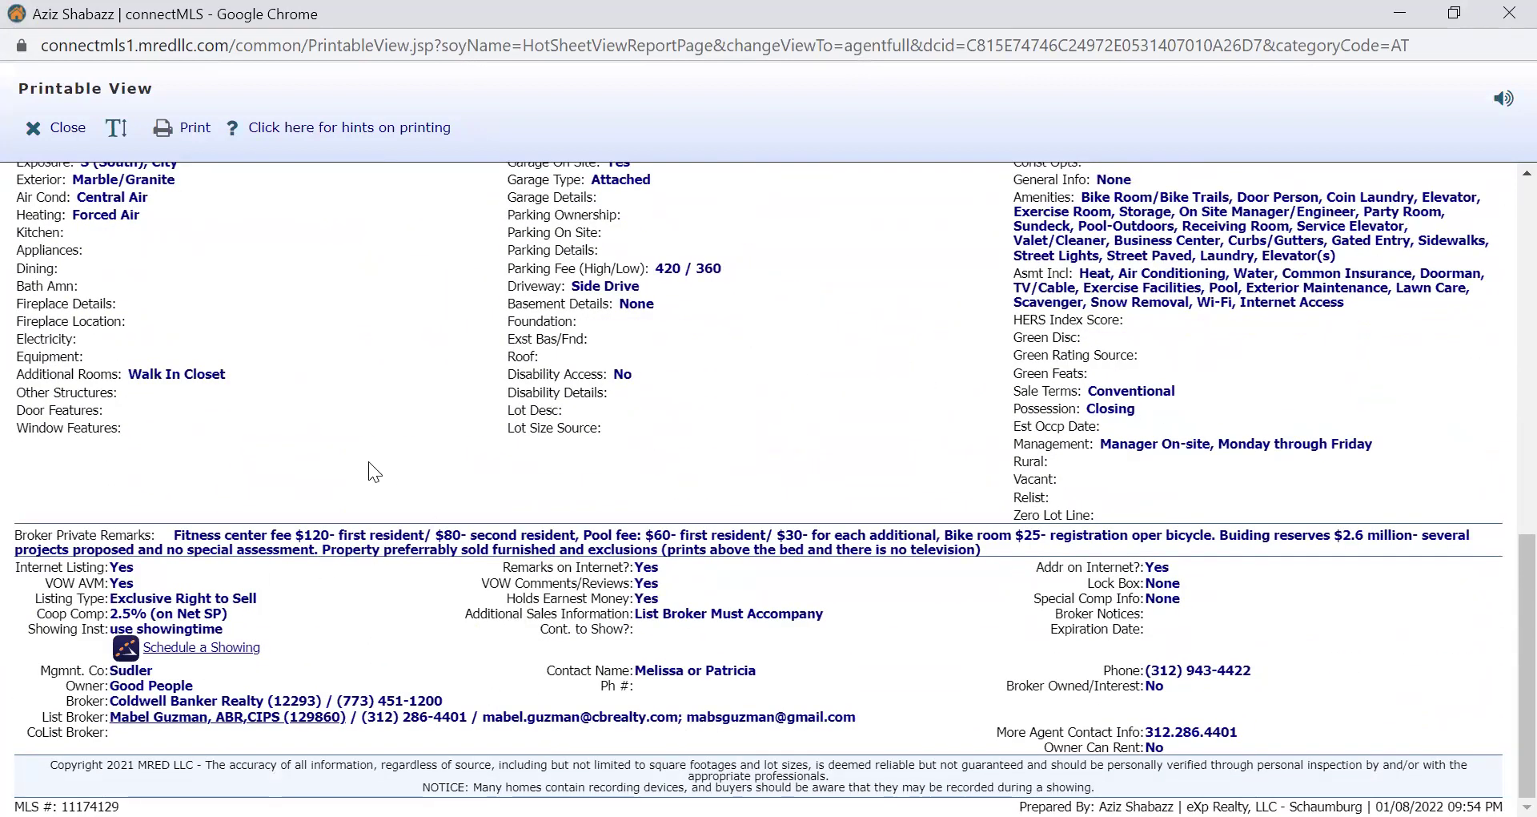
{"action": "scroll", "coordinate": [369, 463], "scroll_direction": "up", "scroll_amount": 1}
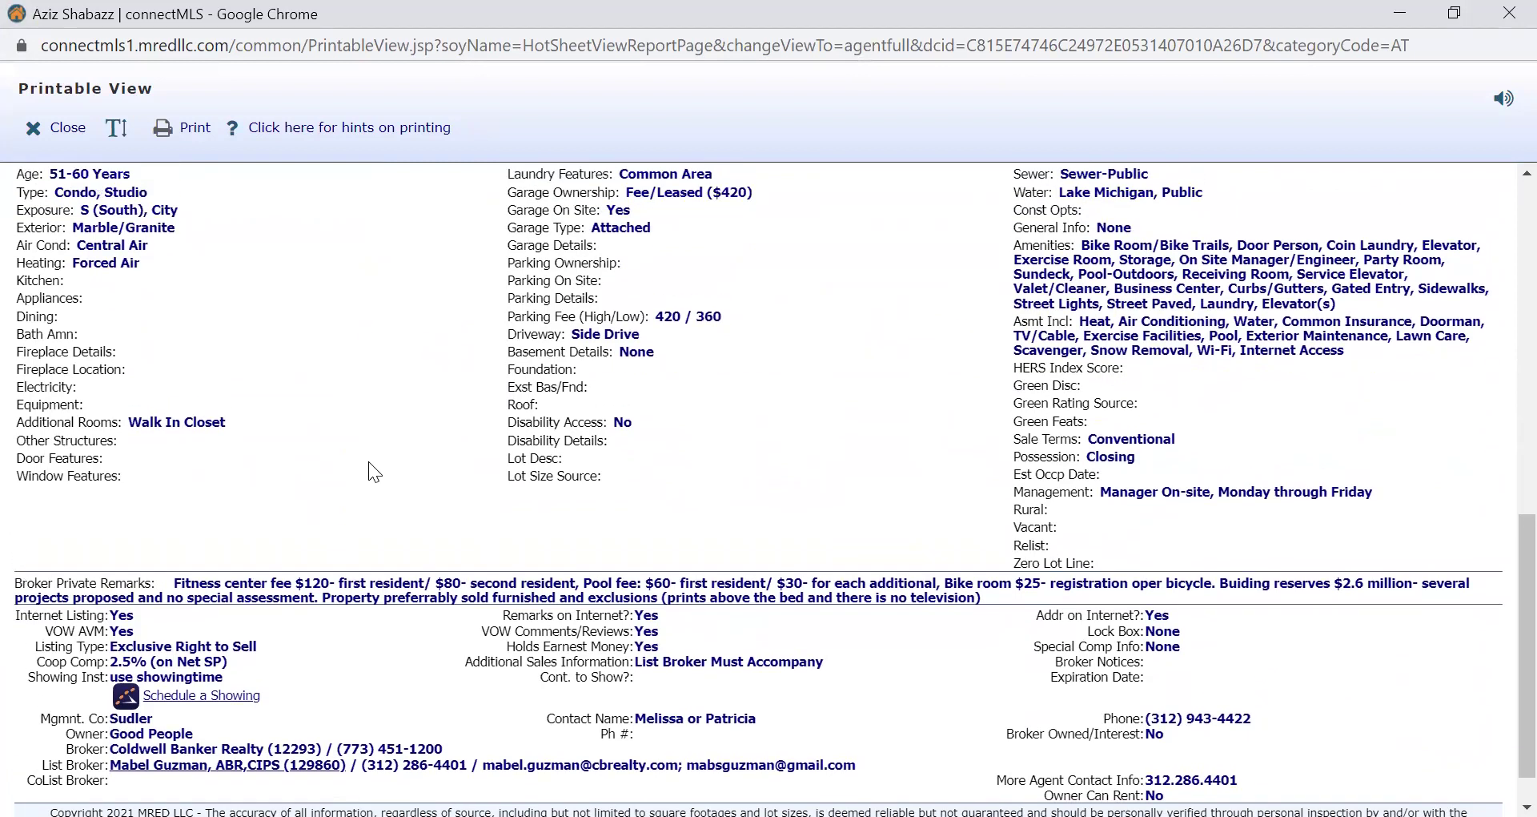
{"action": "scroll", "coordinate": [369, 463], "scroll_direction": "up", "scroll_amount": 4}
{"action": "scroll", "coordinate": [369, 463], "scroll_direction": "up", "scroll_amount": 5}
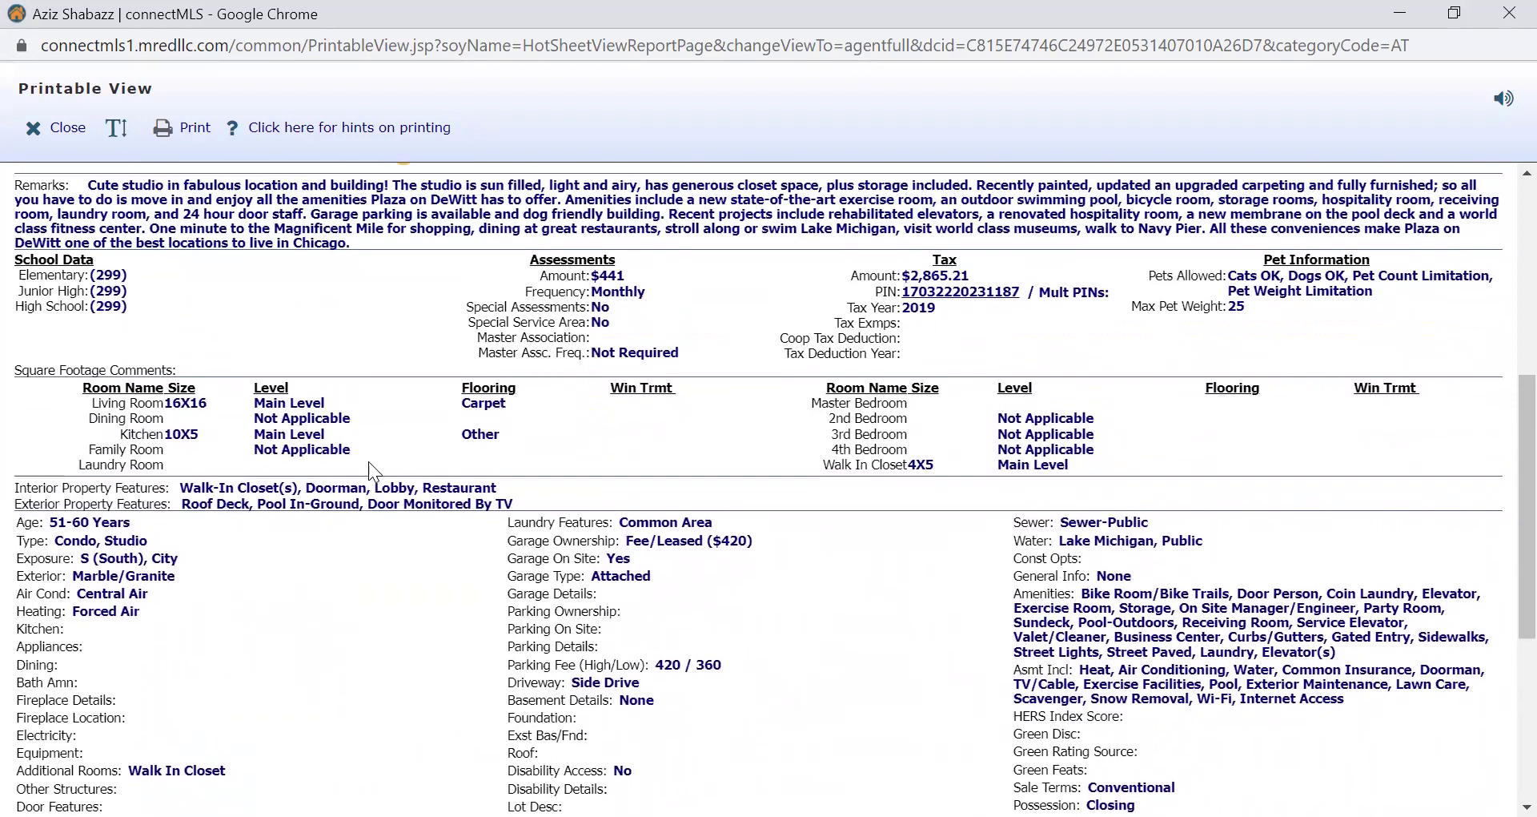
{"action": "scroll", "coordinate": [368, 461], "scroll_direction": "up", "scroll_amount": 1}
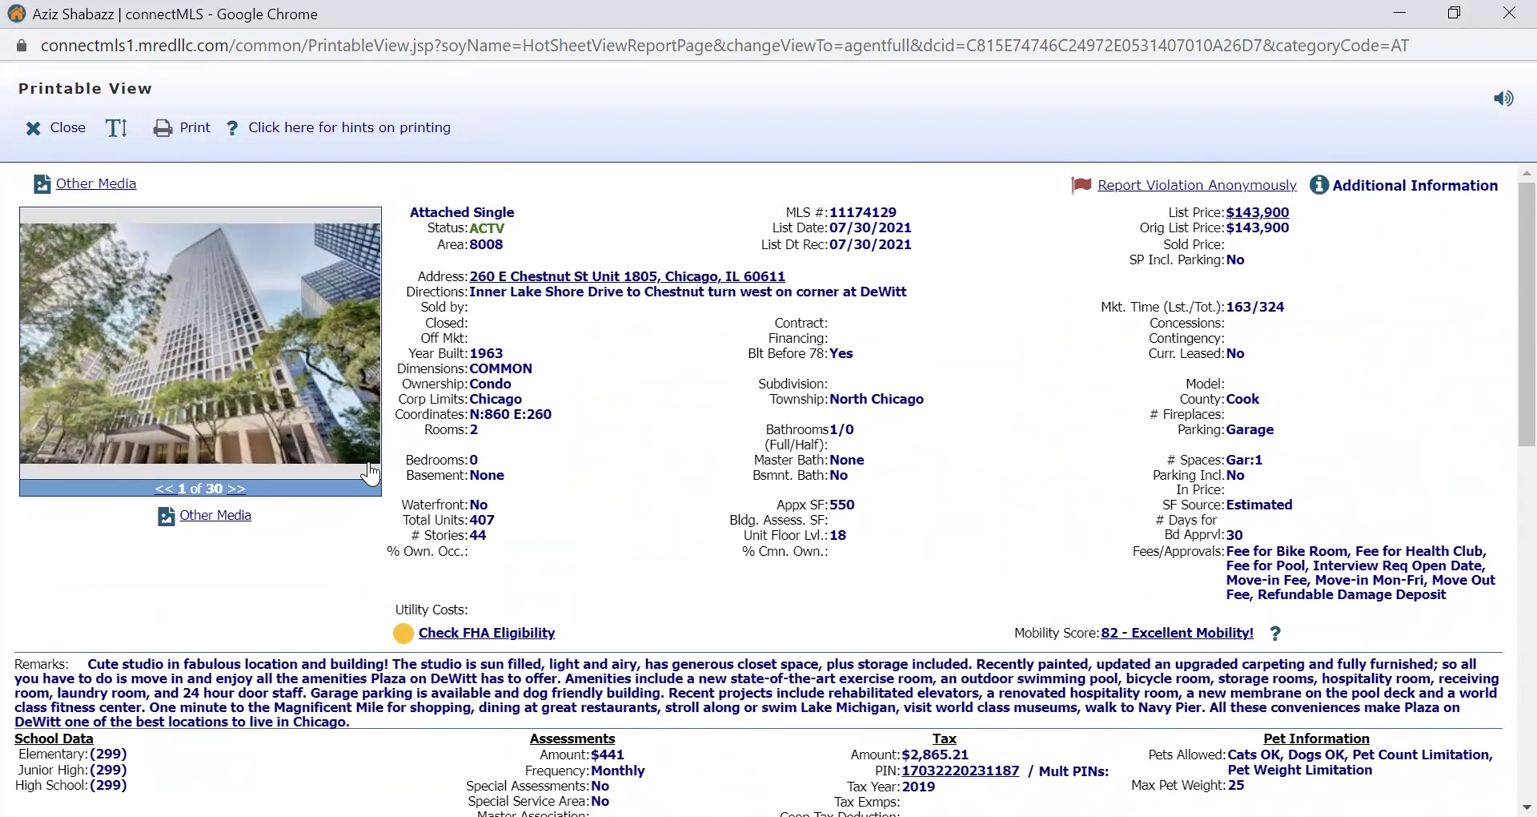
{"action": "left_click", "coordinate": [67, 128]}
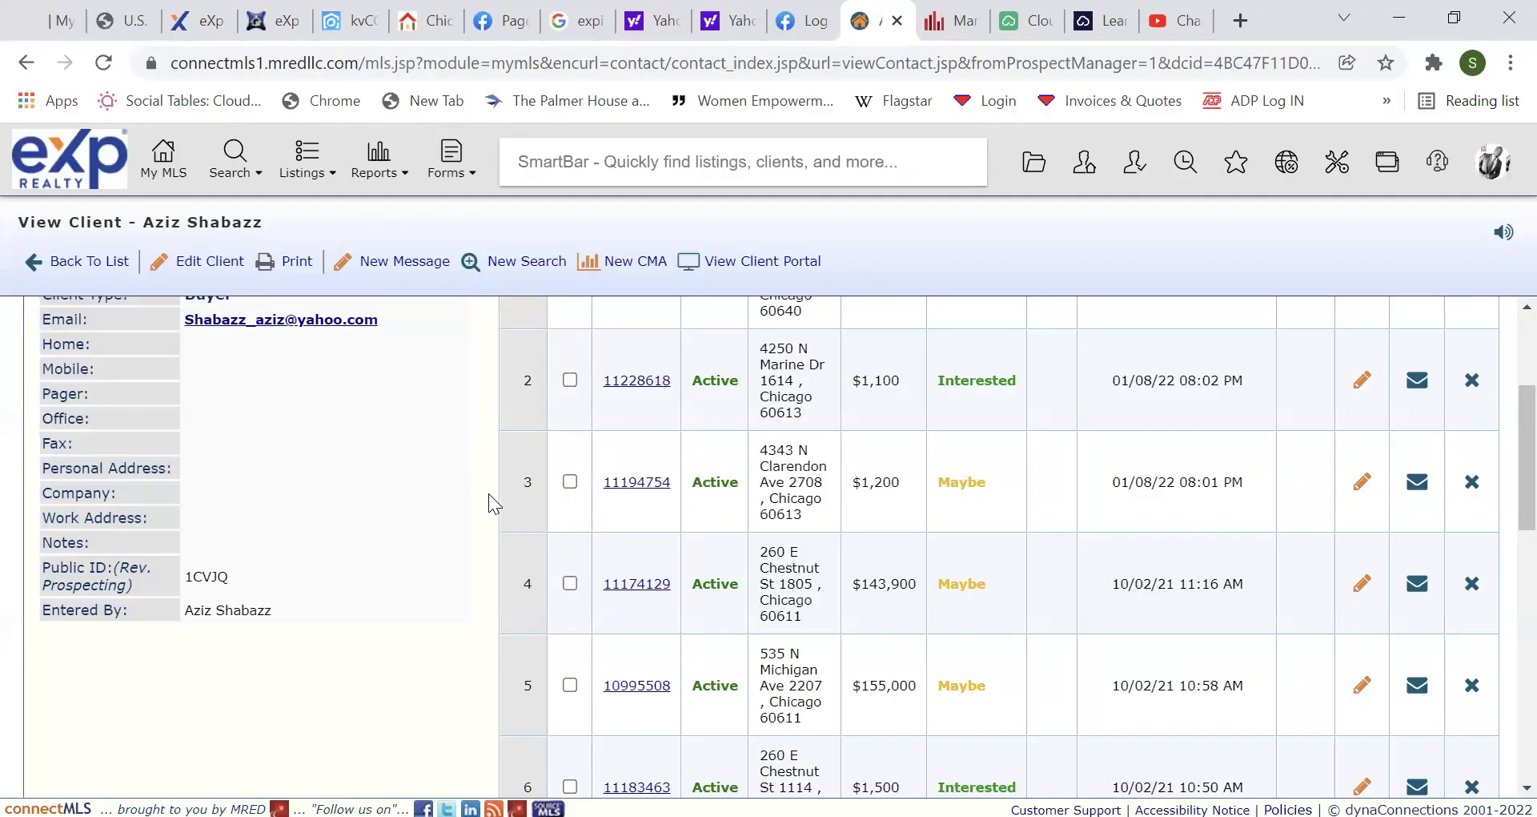
Return to My MLS and scroll past Market Activity's 59 new and 53 under-contract listings.
{"action": "scroll", "coordinate": [488, 493], "scroll_direction": "up", "scroll_amount": 3}
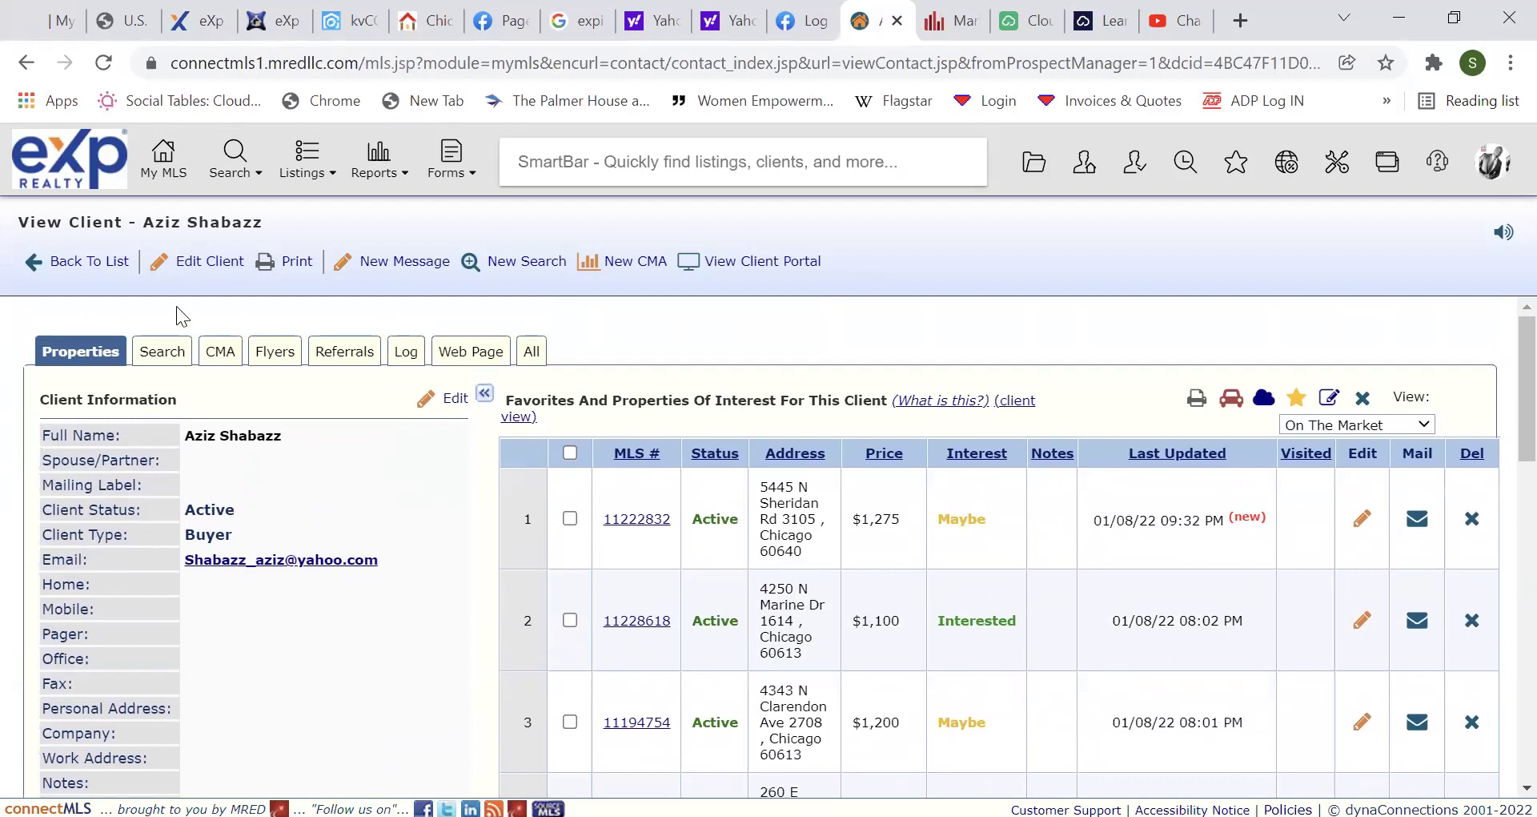
{"action": "left_click", "coordinate": [164, 172]}
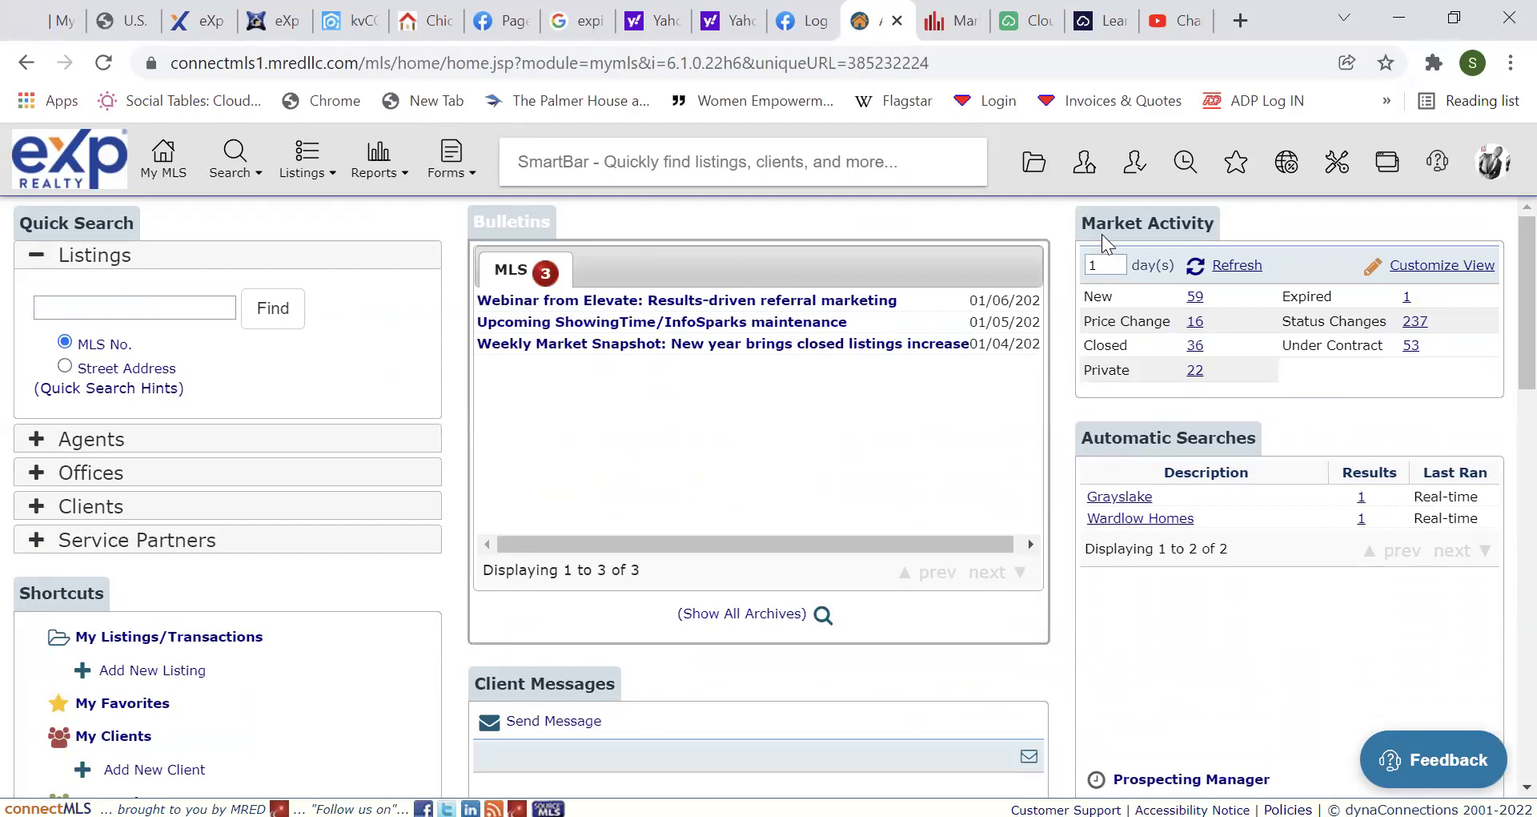
{"action": "scroll", "coordinate": [1503, 327], "scroll_direction": "down", "scroll_amount": 1}
{"action": "scroll", "coordinate": [1503, 327], "scroll_direction": "down", "scroll_amount": 8}
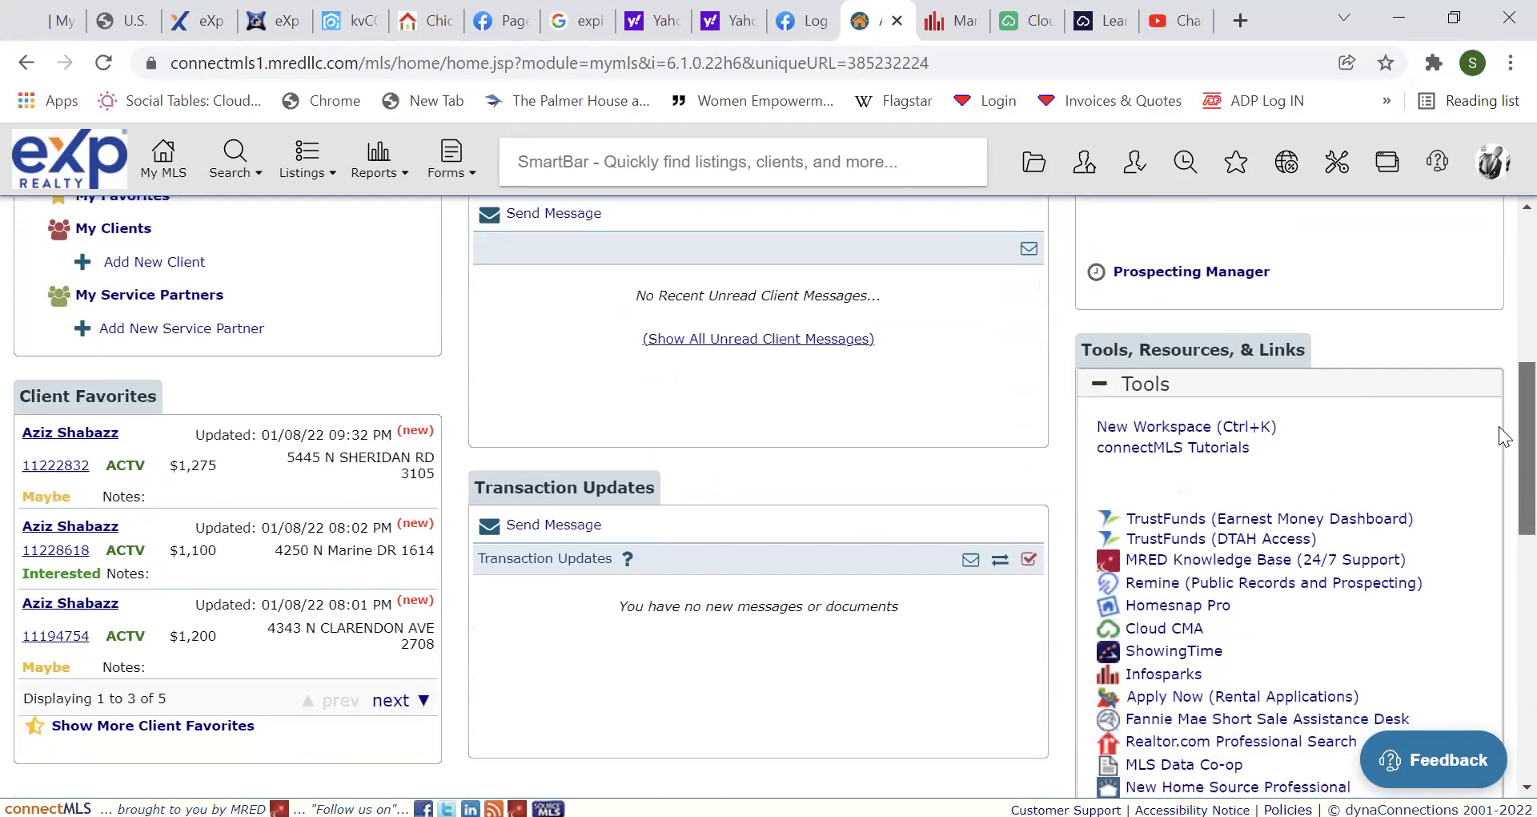
{"action": "scroll", "coordinate": [1499, 449], "scroll_direction": "up", "scroll_amount": 3}
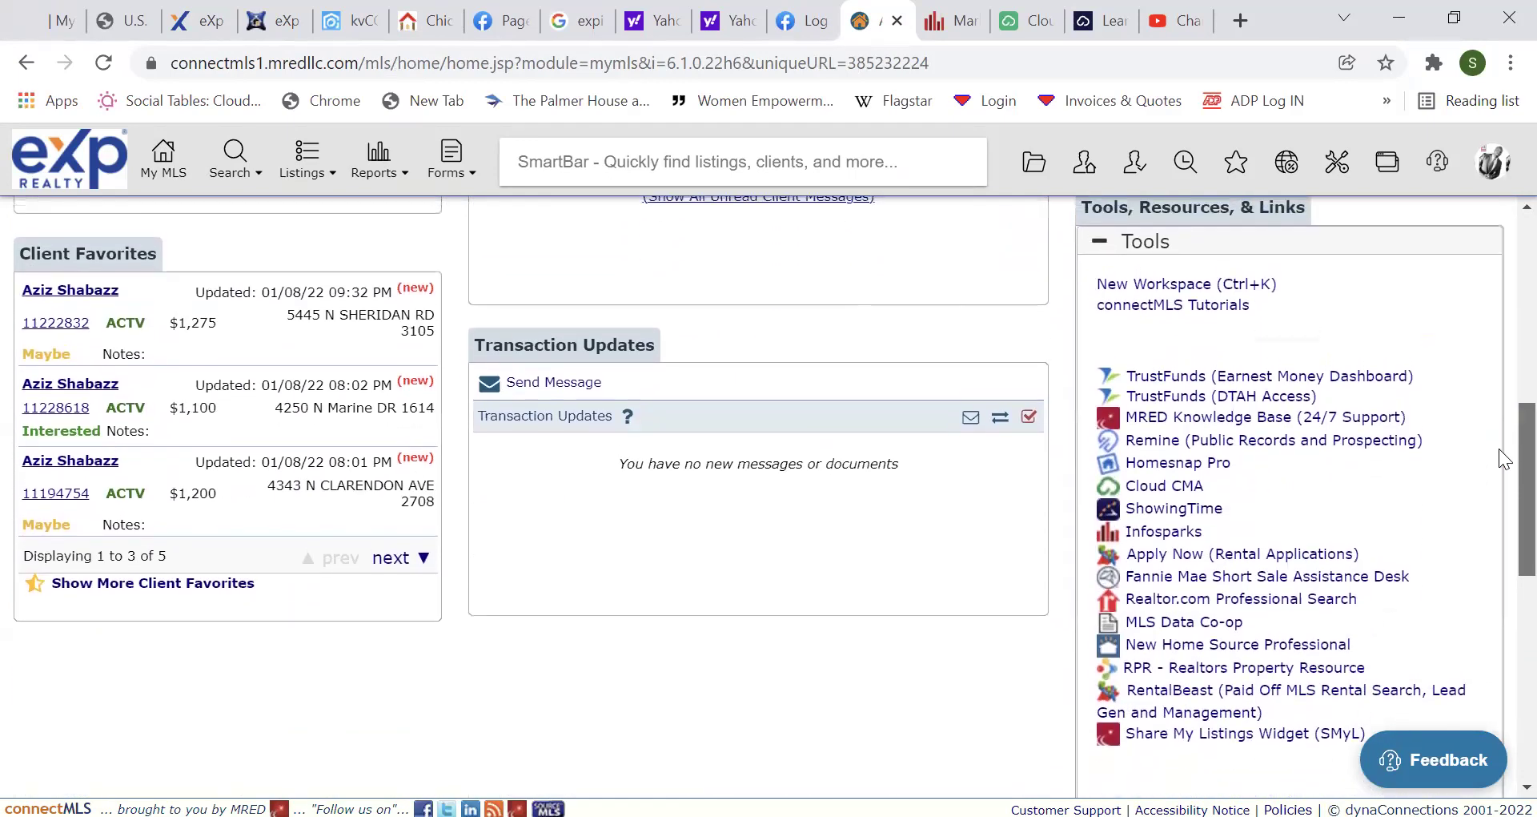
{"action": "scroll", "coordinate": [1503, 376], "scroll_direction": "up", "scroll_amount": 3}
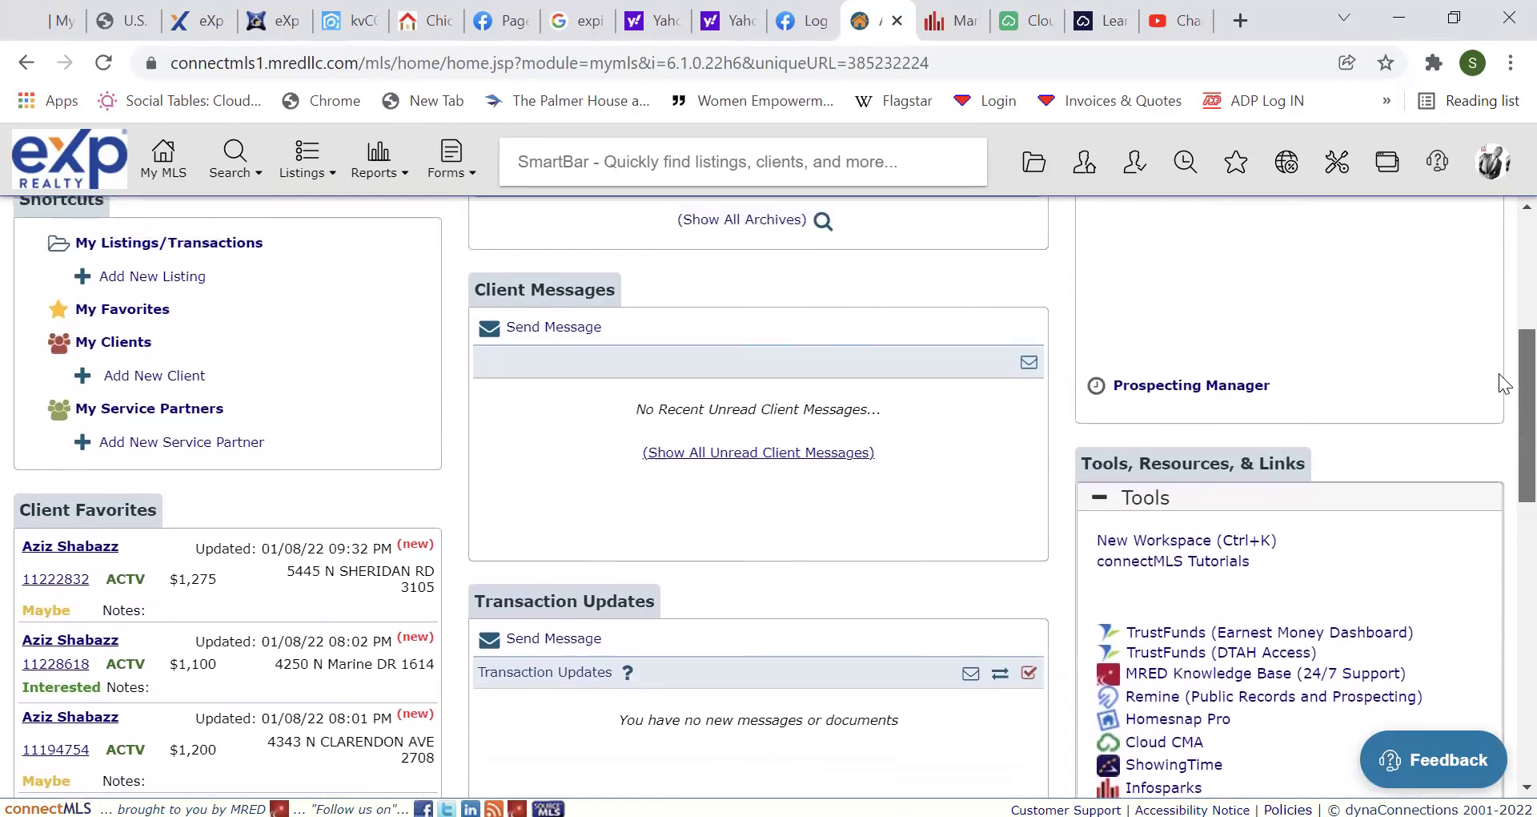
{"action": "scroll", "coordinate": [1499, 306], "scroll_direction": "up", "scroll_amount": 3}
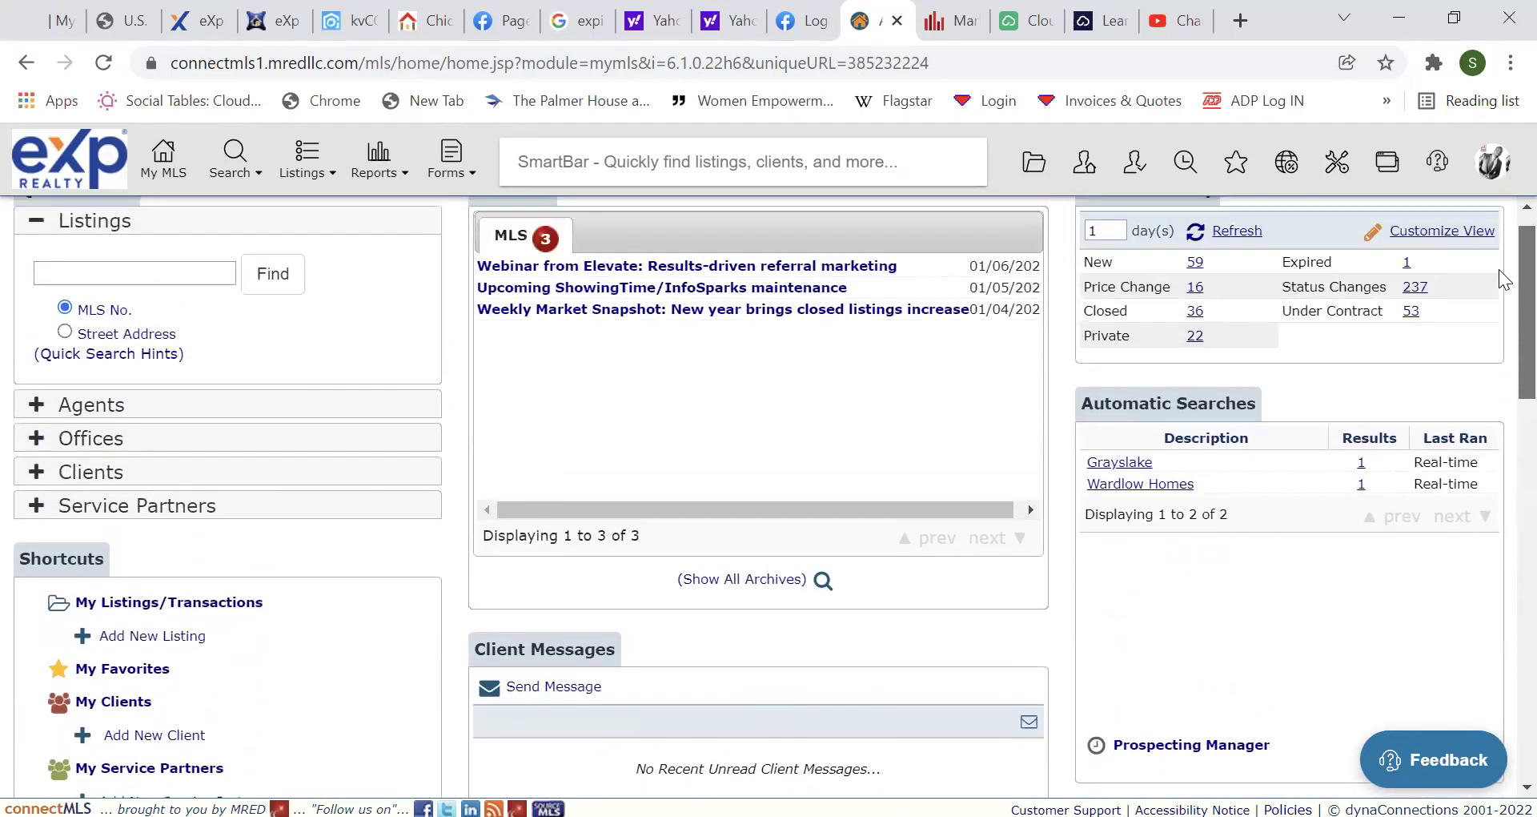